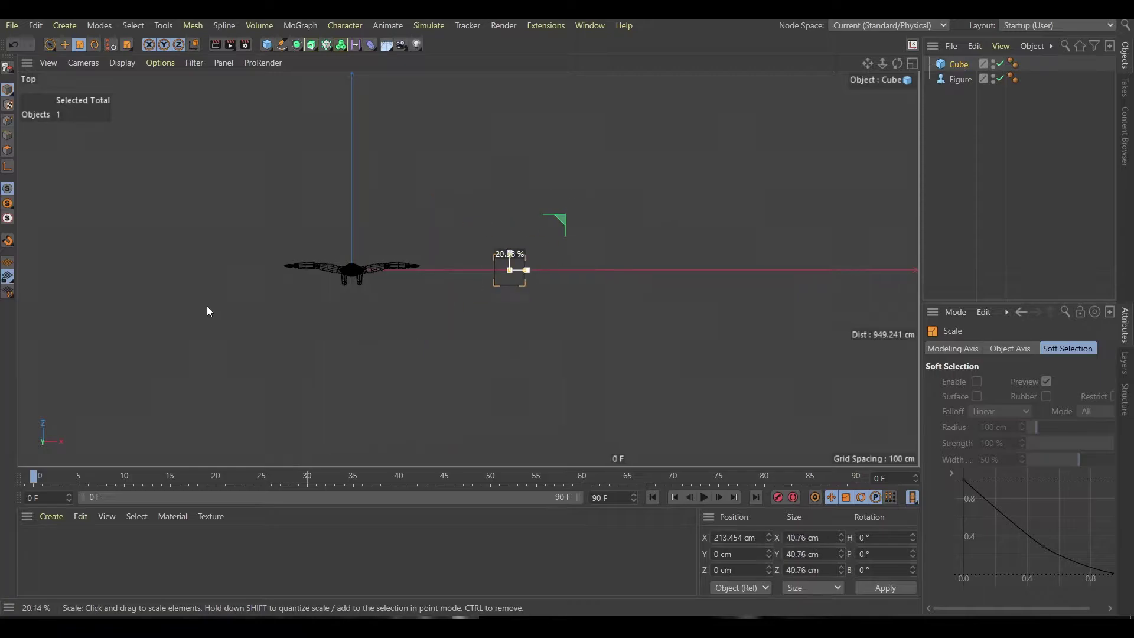
# Move the cube sideways along X in Front view and convert it to an editable object
pyautogui.middleClick(208, 312)
pyautogui.middleClick(696, 379)
pyautogui.press('e')
pyautogui.moveTo(570, 288)
pyautogui.mouseDown()
pyautogui.moveTo(524, 299)
pyautogui.moveTo(453, 278)
pyautogui.mouseUp()
pyautogui.scroll(3, 451, 304)
pyautogui.press('c')
pyautogui.press('F1')
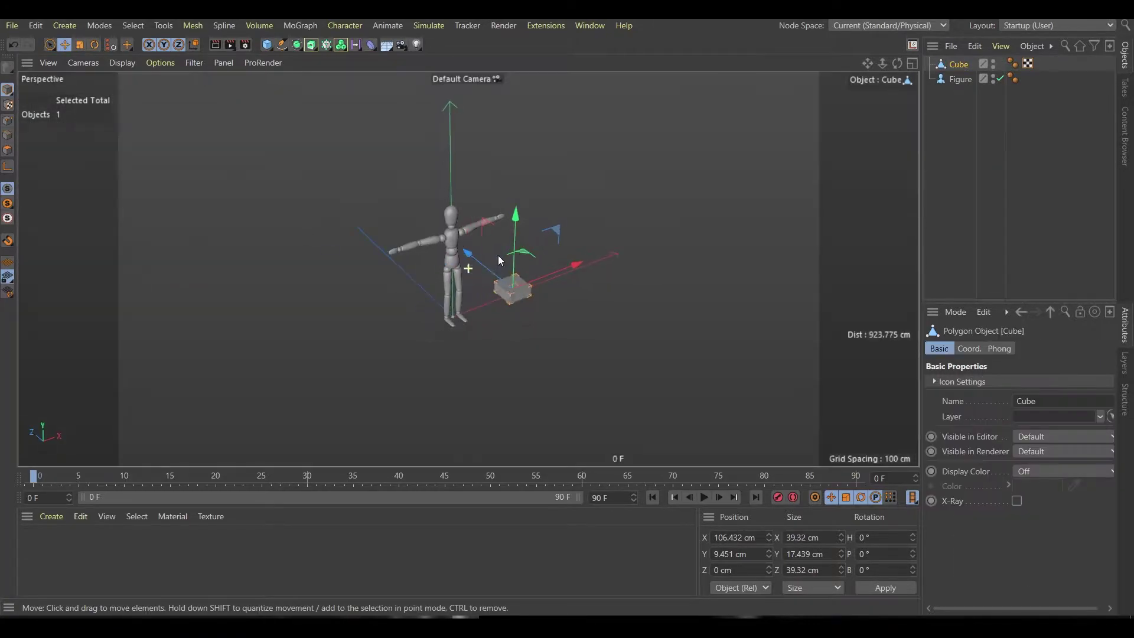
pyautogui.press('o')
# Round the cube's edges with a subdivided ~5.85 cm bevel and scale it to about 106%
pyautogui.rightClick(506, 325)
pyautogui.click(511, 326)
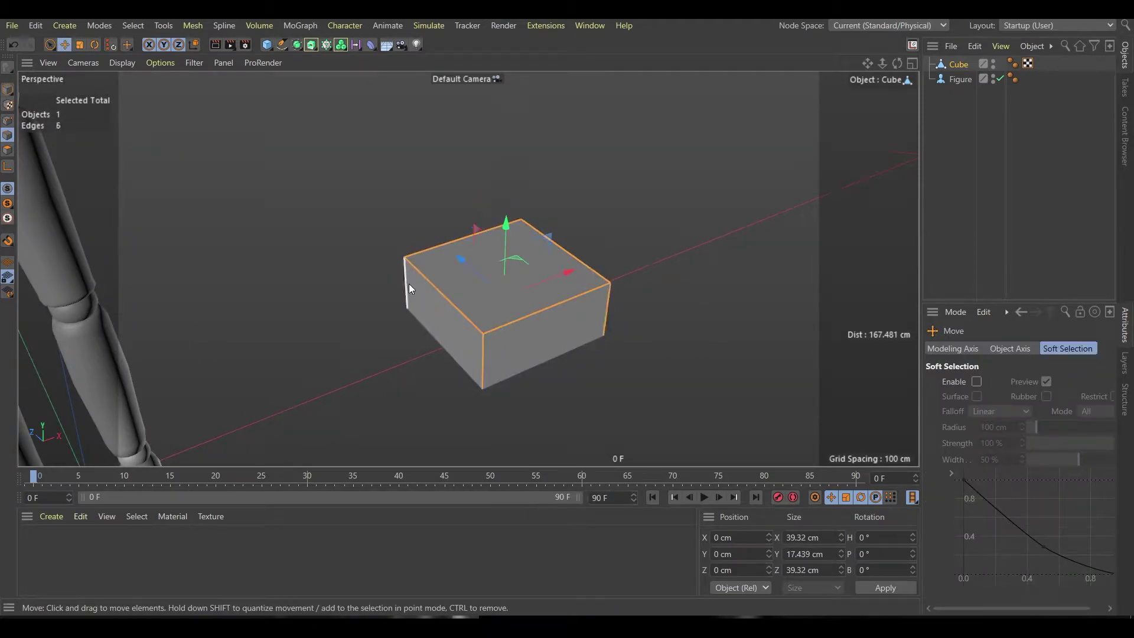
pyautogui.keyDown('alt'); pyautogui.moveTo(409, 283); pyautogui.dragTo(450, 277); pyautogui.keyUp('alt')
pyautogui.scroll(3, 519, 411)
pyautogui.press('m')
pyautogui.press('s')
pyautogui.moveTo(520, 411); pyautogui.dragTo(537, 404)
pyautogui.click(1037, 440)
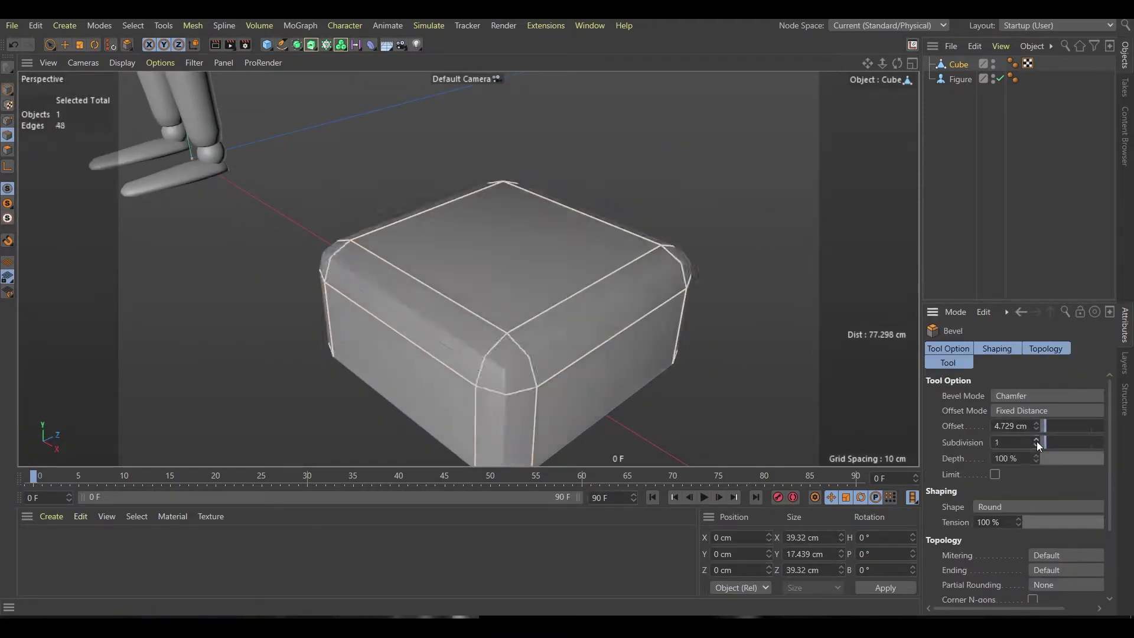
pyautogui.moveTo(520, 355)
pyautogui.keyDown('alt'); pyautogui.mouseDown()
pyautogui.moveTo(542, 362)
pyautogui.moveTo(528, 362)
pyautogui.mouseUp(); pyautogui.keyUp('alt')
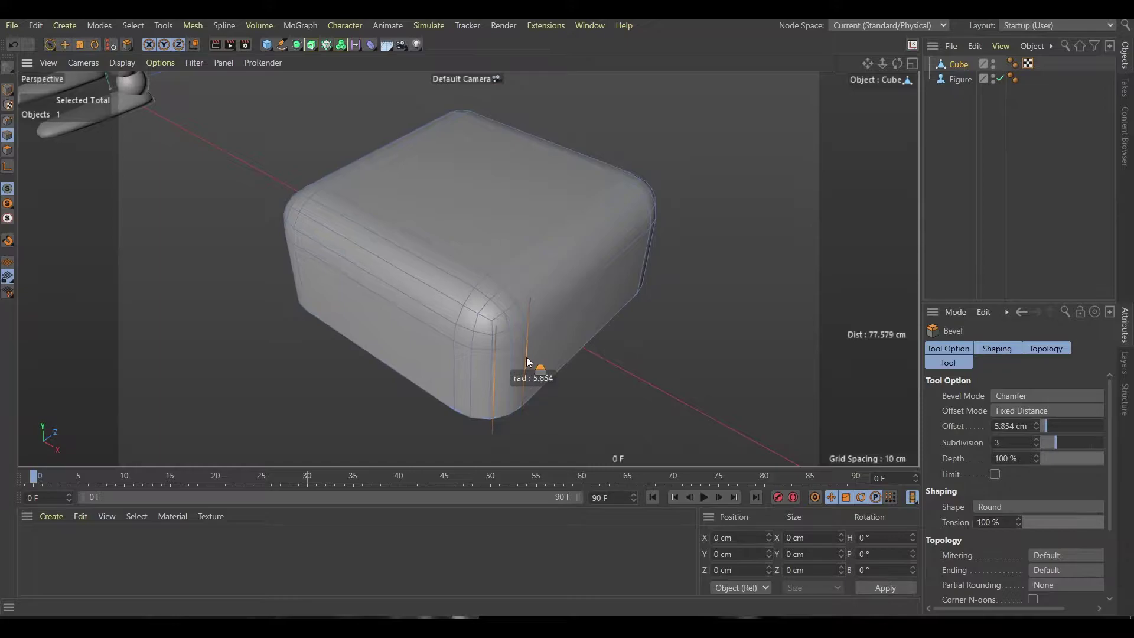
pyautogui.press('t')
pyautogui.moveTo(409, 251)
pyautogui.keyDown('alt'); pyautogui.mouseDown()
pyautogui.moveTo(372, 230)
pyautogui.moveTo(373, 188)
pyautogui.mouseUp(); pyautogui.keyUp('alt')
# Add a second cube below the rounded block and scale it flat
pyautogui.press('F4')
pyautogui.click(266, 44)
pyautogui.moveTo(457, 177); pyautogui.dragTo(459, 244)
pyautogui.press('t')
pyautogui.moveTo(392, 378); pyautogui.dragTo(201, 427)
pyautogui.keyDown('alt'); pyautogui.moveTo(295, 413); pyautogui.dragTo(488, 272, button='middle'); pyautogui.keyUp('alt')
pyautogui.moveTo(488, 260); pyautogui.dragTo(481, 311)
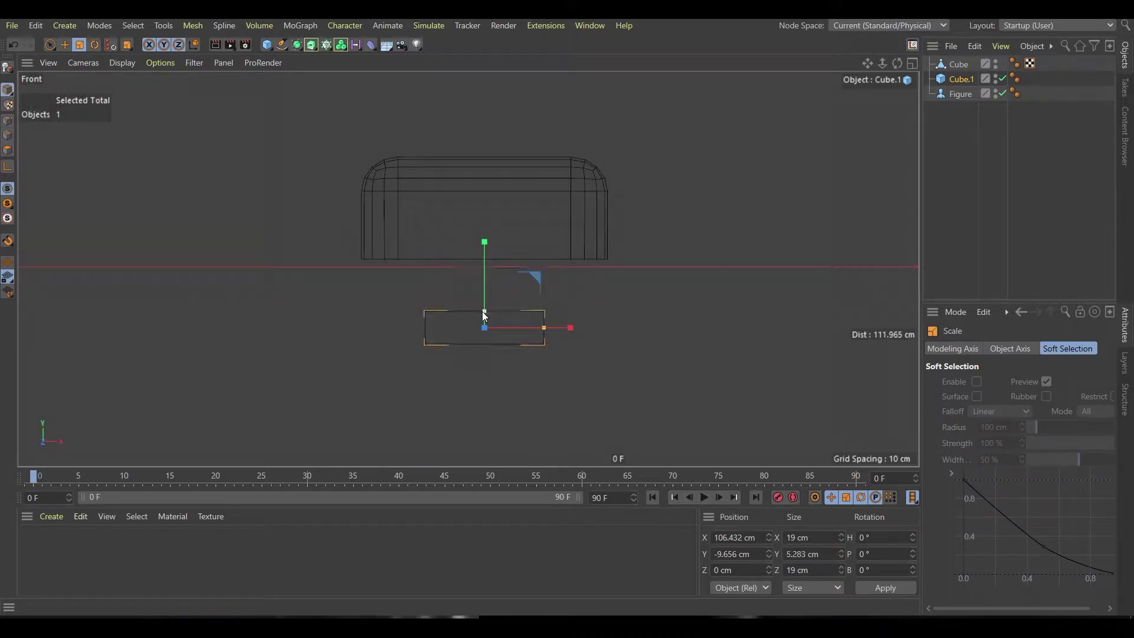
# Position the flat cube under the block, widening and deepening it to match the block
pyautogui.press('e')
pyautogui.moveTo(486, 248); pyautogui.dragTo(486, 201)
pyautogui.scroll(3, 509, 264)
pyautogui.moveTo(559, 283); pyautogui.dragTo(670, 284)
pyautogui.press('F5')
pyautogui.moveTo(644, 149); pyautogui.dragTo(647, 128)
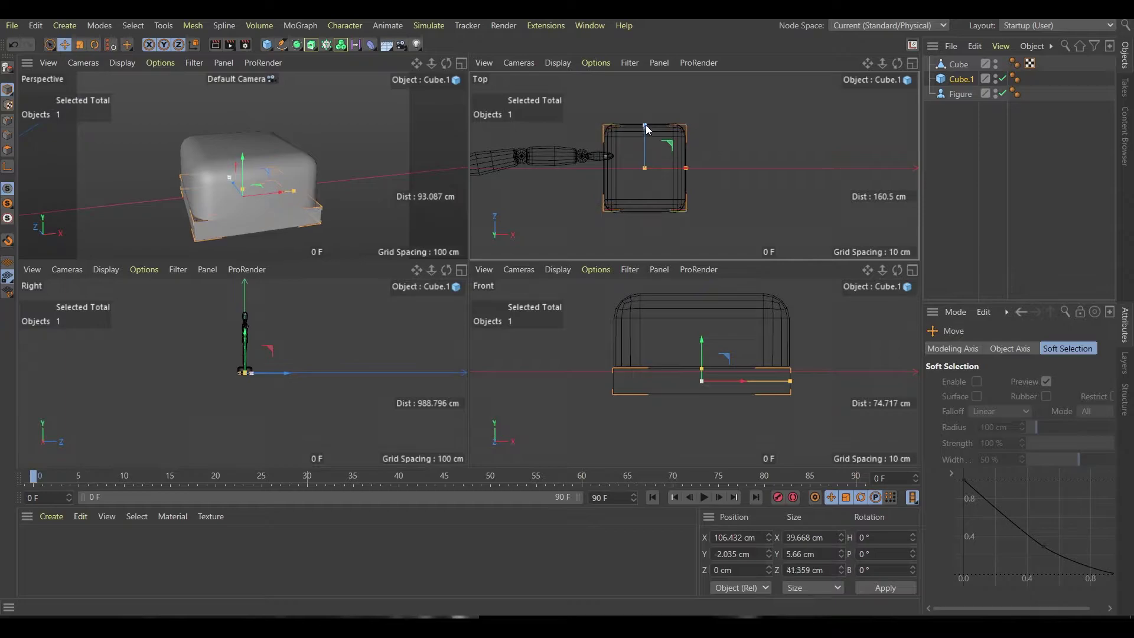
pyautogui.middleClick(262, 219)
pyautogui.keyDown('alt'); pyautogui.moveTo(262, 219); pyautogui.dragTo(437, 361); pyautogui.keyUp('alt')
pyautogui.press('t')
pyautogui.moveTo(635, 240)
pyautogui.mouseDown()
pyautogui.moveTo(426, 361)
pyautogui.moveTo(397, 444)
pyautogui.mouseUp()
# Widen and lower the base's bottom face so it flares into a thicker footing
pyautogui.press('F4')
pyautogui.moveTo(525, 374); pyautogui.dragTo(411, 356)
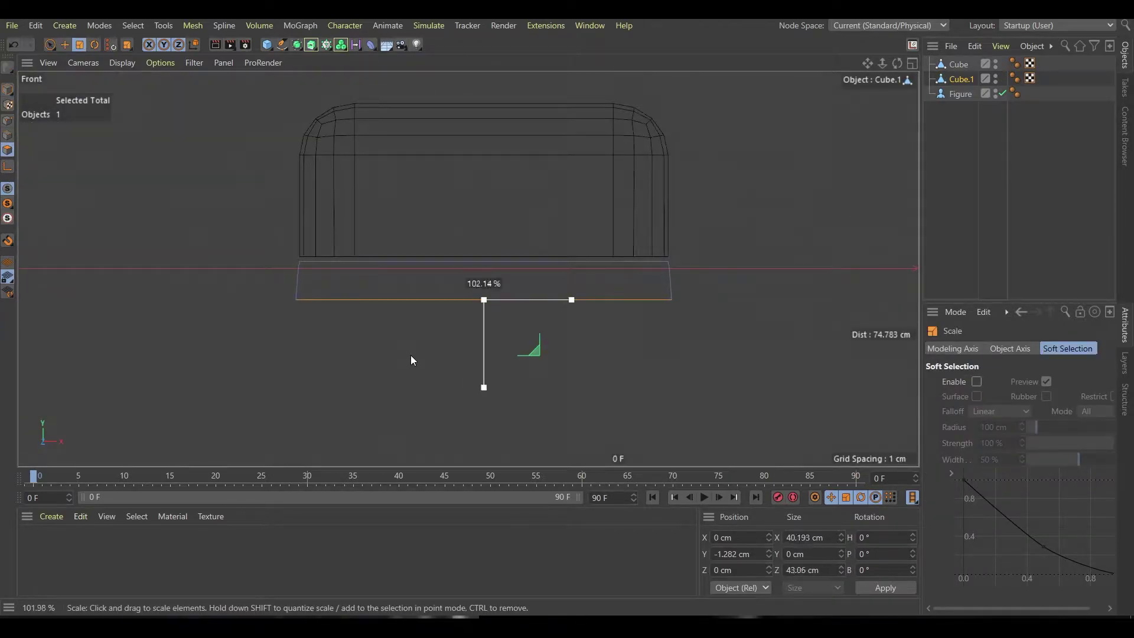
pyautogui.press('e')
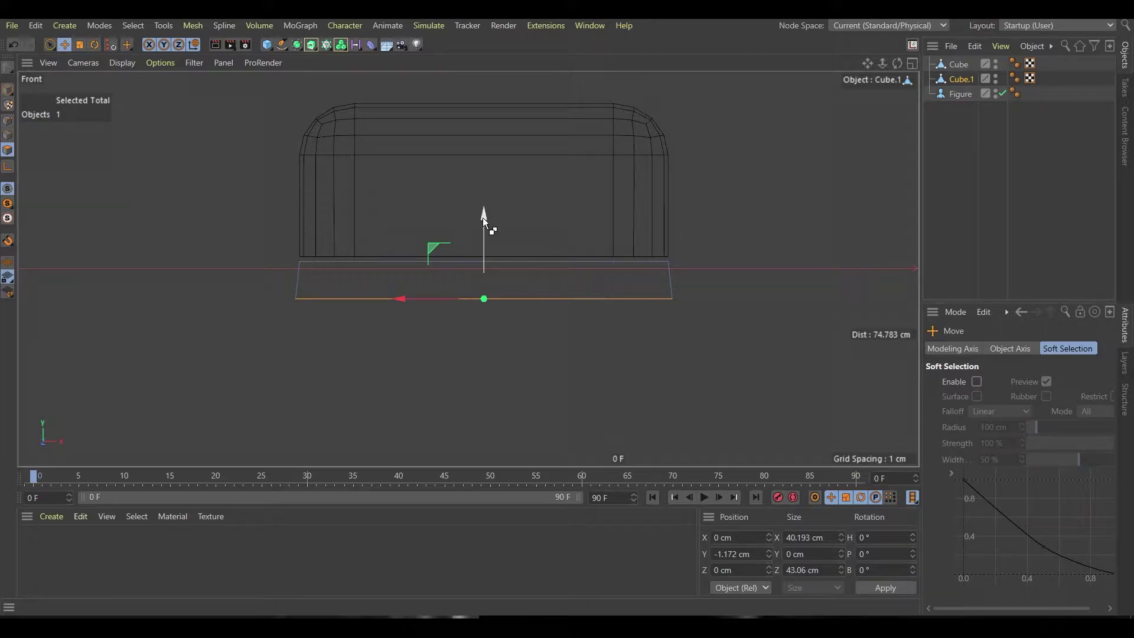
pyautogui.moveTo(482, 223); pyautogui.dragTo(480, 233)
pyautogui.press('t')
pyautogui.moveTo(443, 356); pyautogui.dragTo(466, 340)
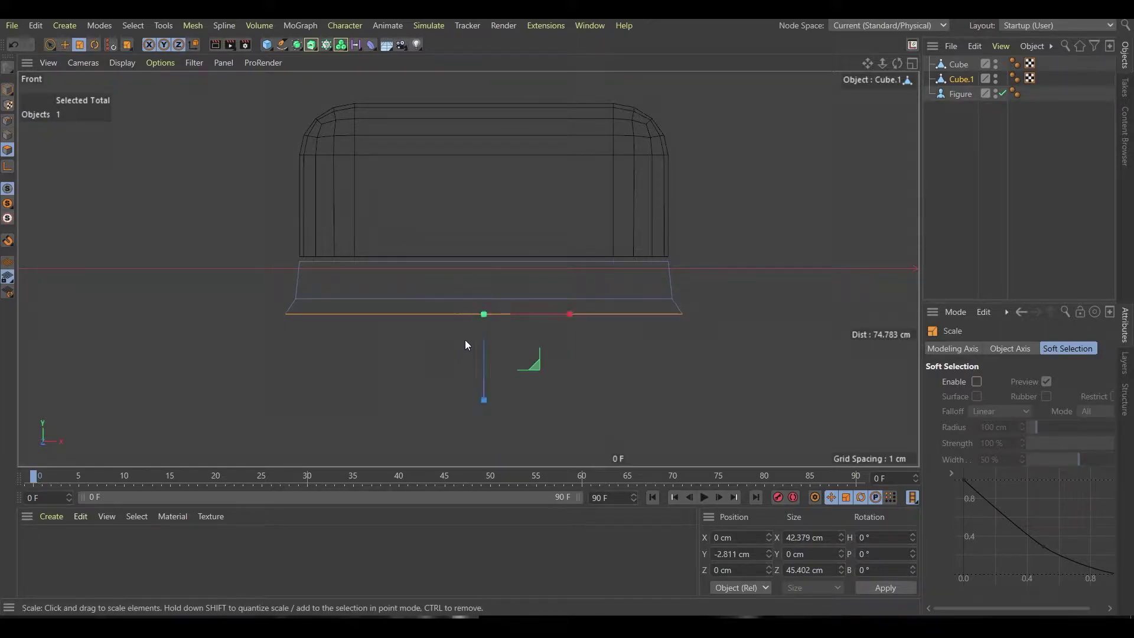
pyautogui.press('e')
pyautogui.moveTo(484, 238); pyautogui.dragTo(405, 351)
pyautogui.press('F1')
# Select all of the base slab's vertical corner edges
pyautogui.press('r')
pyautogui.click(398, 407)
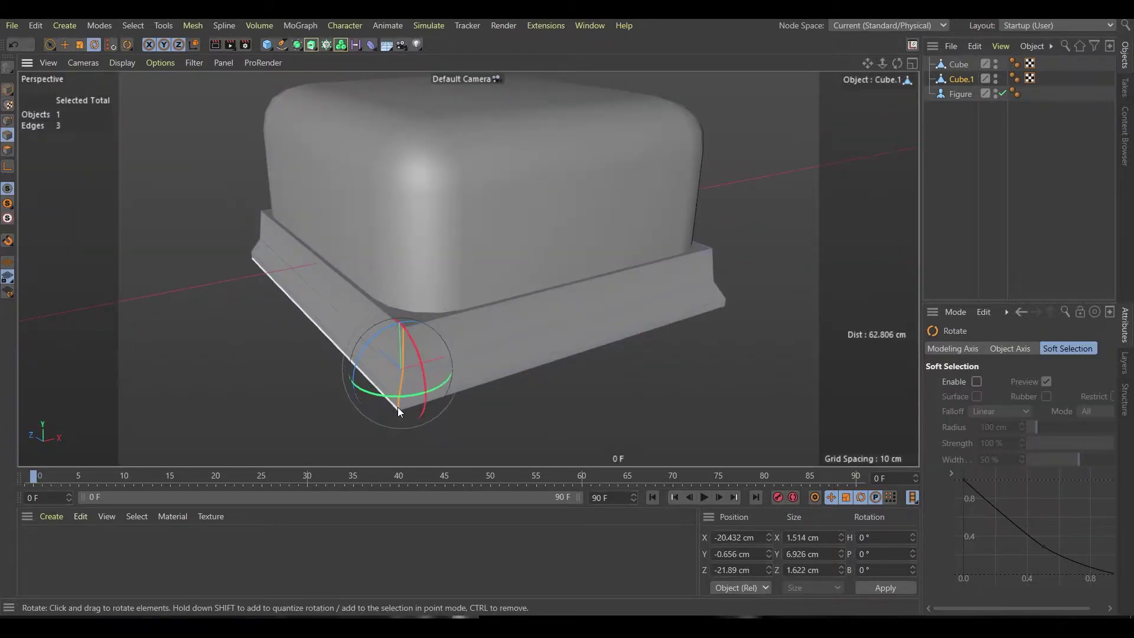
pyautogui.doubleClick(709, 268)
pyautogui.keyDown('alt'); pyautogui.moveTo(418, 309); pyautogui.dragTo(412, 364); pyautogui.keyUp('alt')
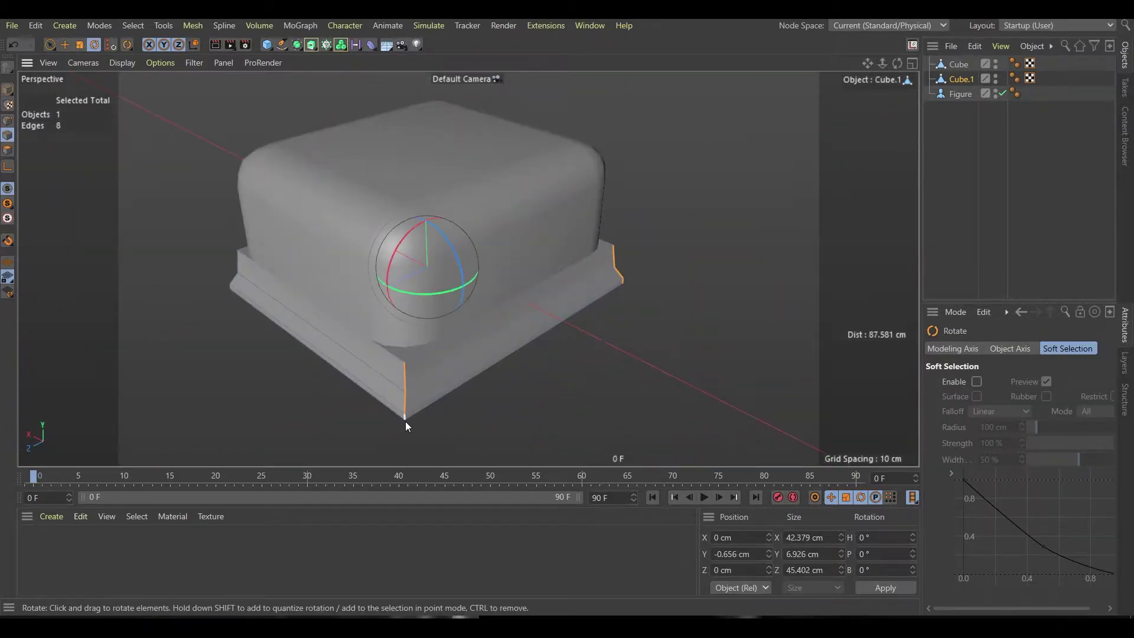
pyautogui.scroll(5, 247, 270)
pyautogui.keyDown('alt'); pyautogui.moveTo(487, 304); pyautogui.dragTo(449, 352); pyautogui.keyUp('alt')
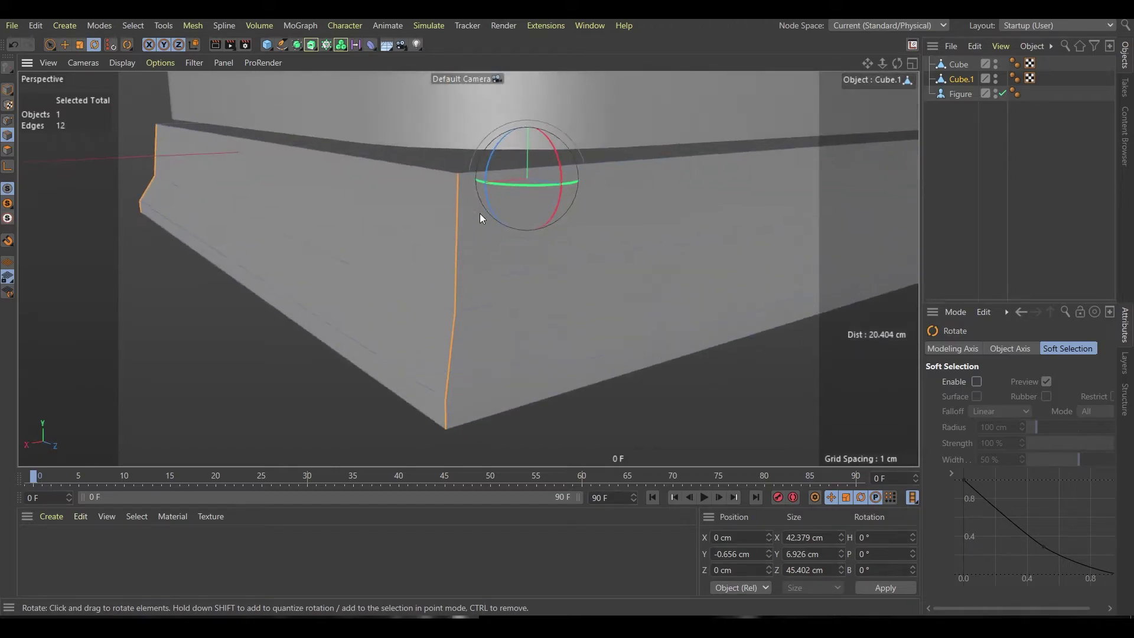
# Bevel the base's corner edges about 5.4 cm wide with 5 subdivisions
pyautogui.press('m')
pyautogui.press('s')
pyautogui.moveTo(479, 213)
pyautogui.mouseDown()
pyautogui.moveTo(474, 238)
pyautogui.moveTo(580, 240)
pyautogui.mouseUp()
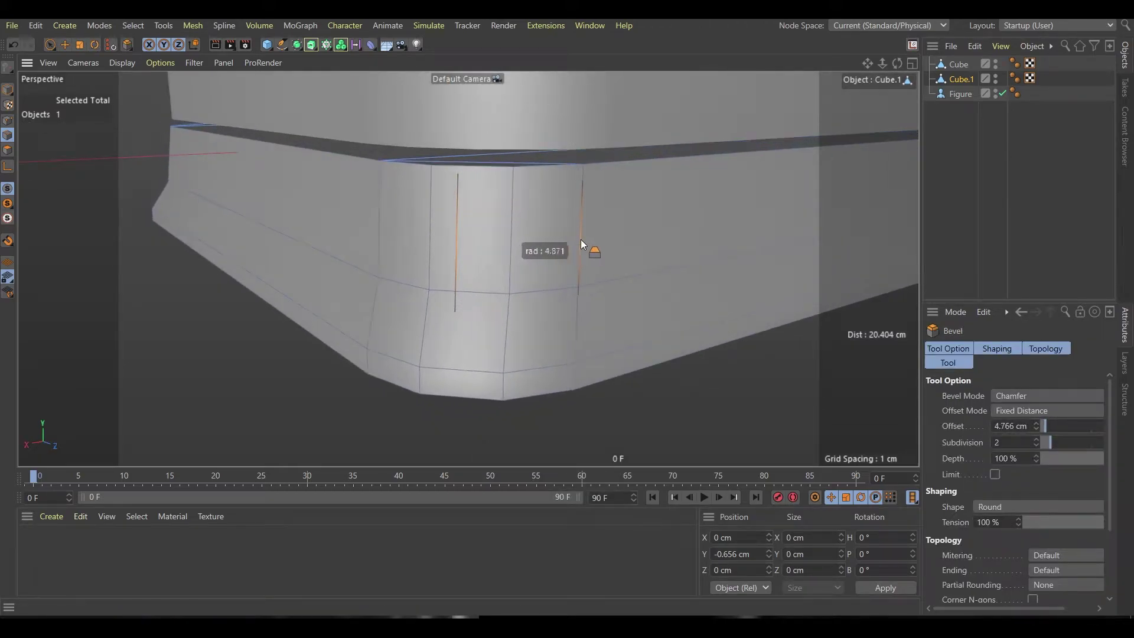
pyautogui.scroll(-5, 495, 283)
pyautogui.moveTo(496, 283); pyautogui.dragTo(513, 294)
pyautogui.moveTo(1036, 442); pyautogui.dragTo(1037, 439)
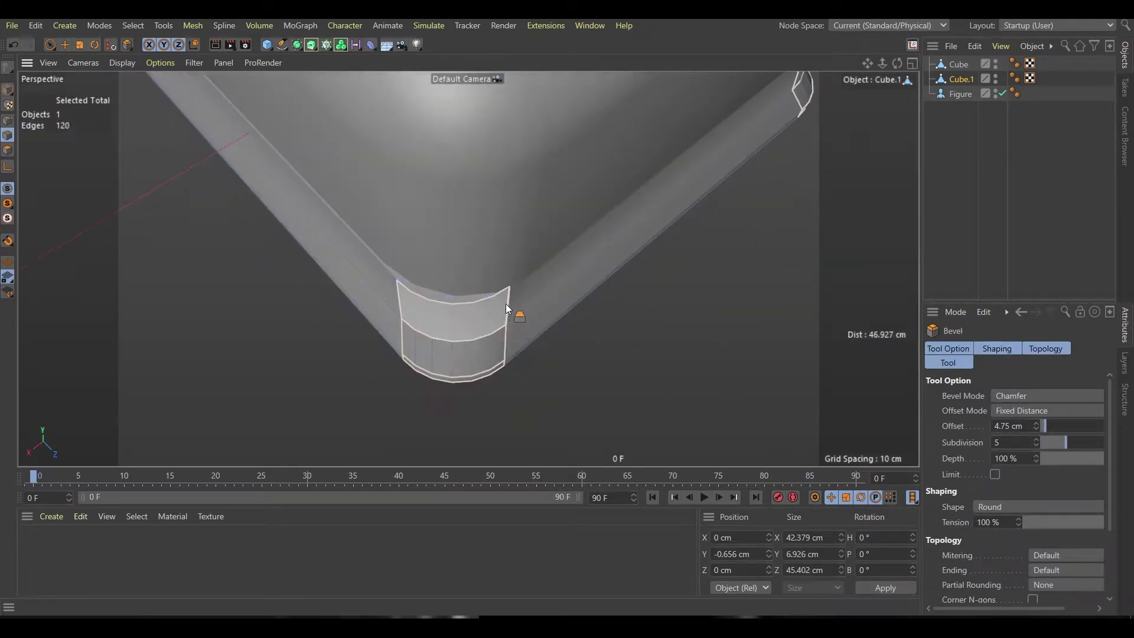
pyautogui.moveTo(515, 315); pyautogui.dragTo(585, 248)
pyautogui.scroll(-5, 515, 302)
# Loop-select the base's top edge loop and bevel it by about 0.91 cm
pyautogui.press('i')
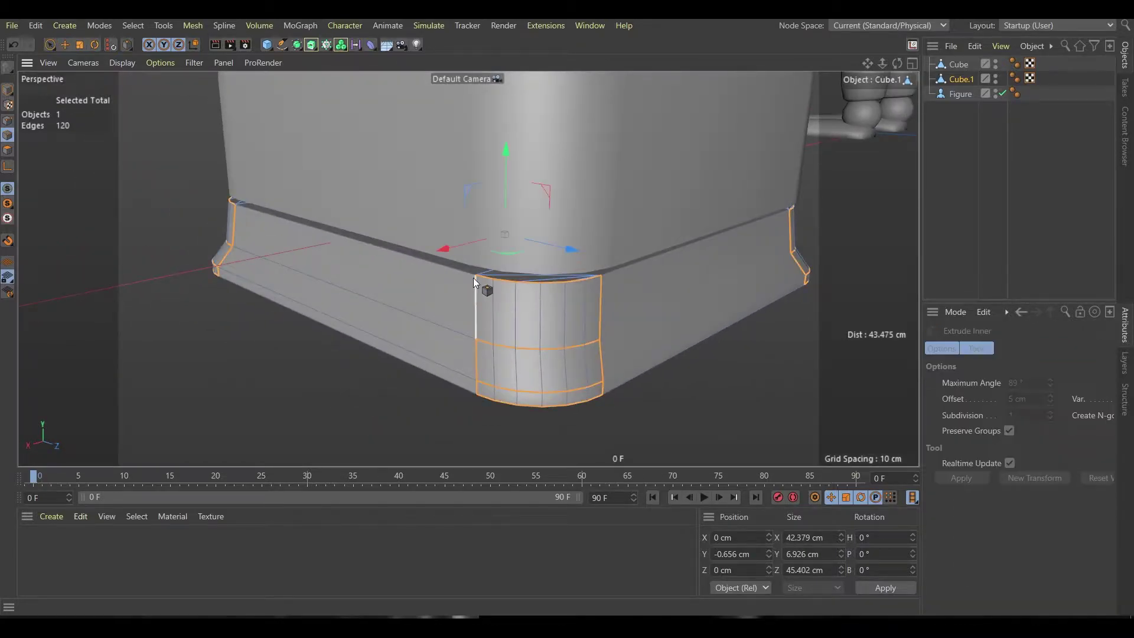
pyautogui.press('u')
pyautogui.press('l')
pyautogui.scroll(3, 567, 277)
pyautogui.click(559, 283)
pyautogui.press('m')
pyautogui.press('s')
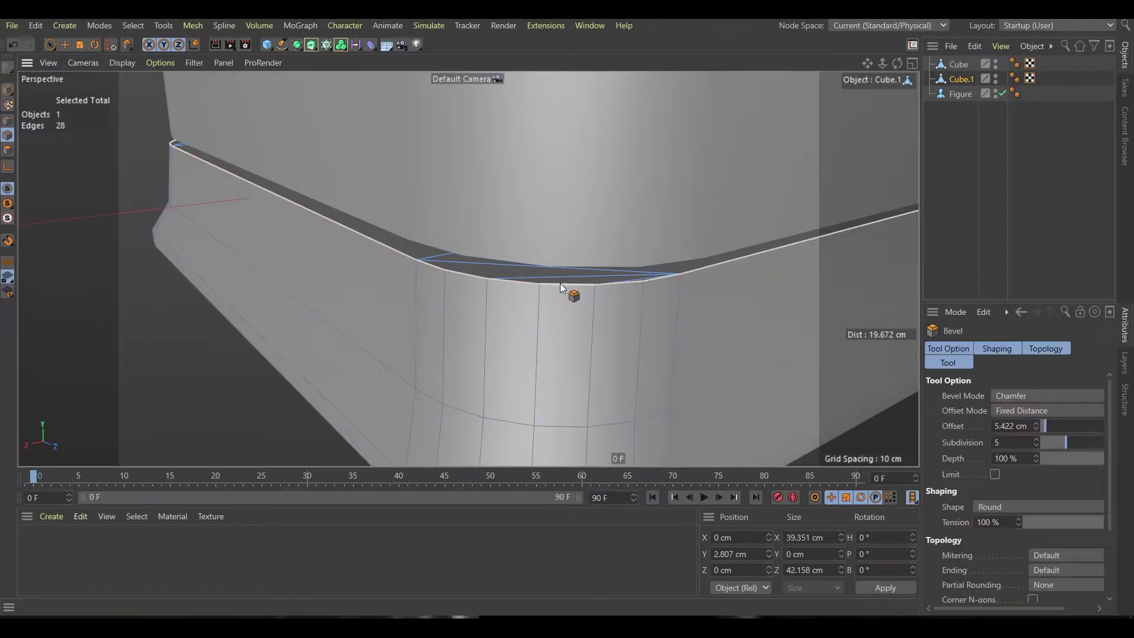
pyautogui.moveTo(559, 282); pyautogui.dragTo(561, 331)
pyautogui.moveTo(1065, 442); pyautogui.dragTo(1055, 446)
pyautogui.scroll(-3, 559, 329)
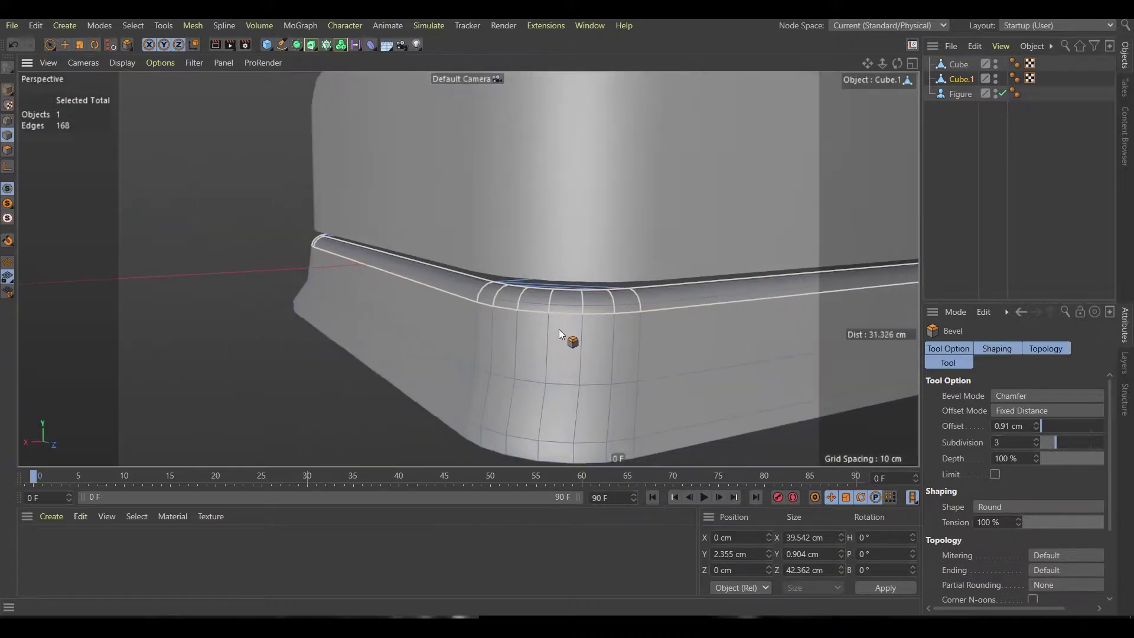
# Loop-select a horizontal edge loop around the base's sides and bevel it
pyautogui.press('u')
pyautogui.press('l')
pyautogui.moveTo(560, 328)
pyautogui.keyDown('alt'); pyautogui.mouseDown()
pyautogui.moveTo(489, 376)
pyautogui.moveTo(554, 346)
pyautogui.moveTo(630, 334)
pyautogui.moveTo(622, 331)
pyautogui.mouseUp(); pyautogui.keyUp('alt')
pyautogui.click(532, 356)
pyautogui.press('m')
pyautogui.press('s')
pyautogui.press('u')
pyautogui.press('l')
pyautogui.press('m')
pyautogui.press('s')
pyautogui.scroll(-2, 622, 330)
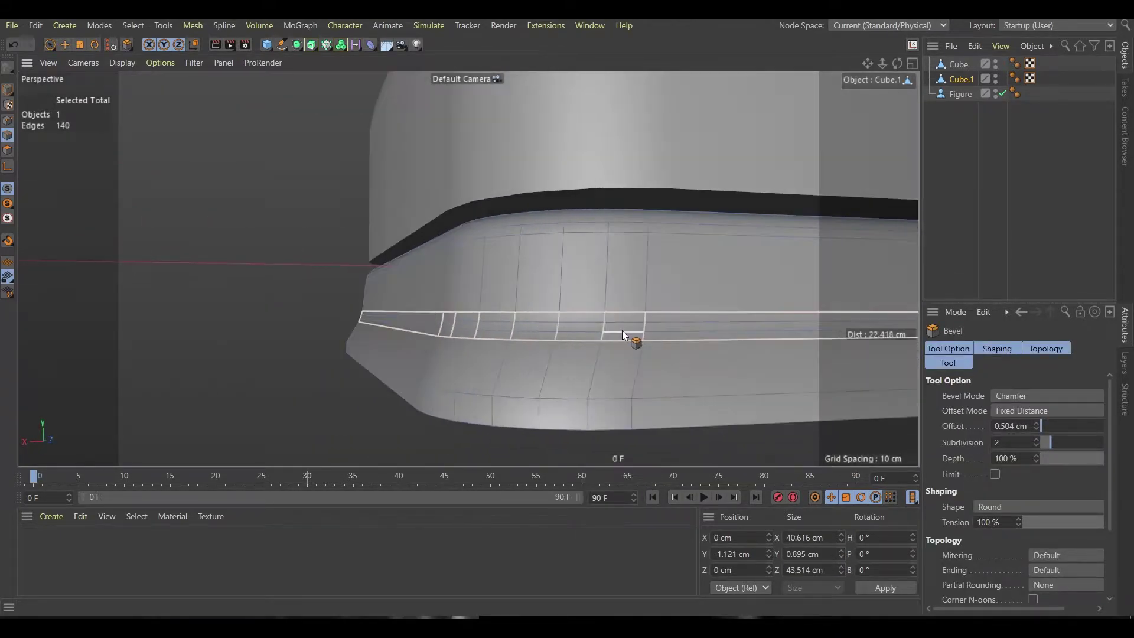
pyautogui.press('e')
pyautogui.click(497, 357)
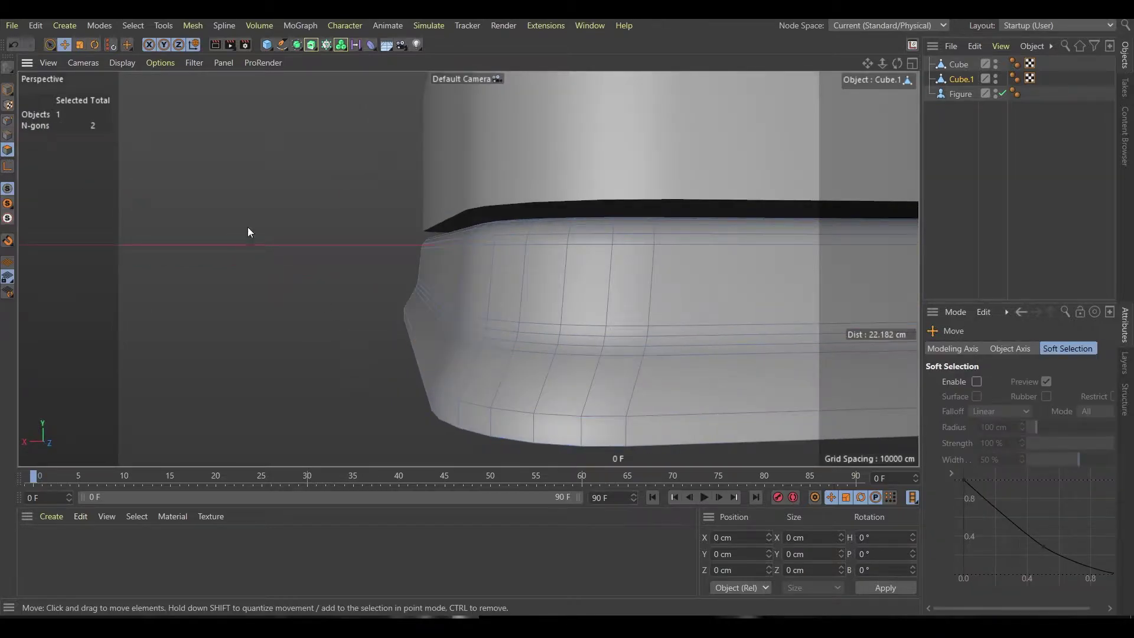
pyautogui.click(7, 89)
# Select the rounded block's side faces in polygon mode
pyautogui.scroll(-5, 471, 380)
pyautogui.moveTo(471, 380)
pyautogui.keyDown('alt'); pyautogui.mouseDown()
pyautogui.moveTo(443, 315)
pyautogui.moveTo(630, 366)
pyautogui.moveTo(359, 366)
pyautogui.mouseUp(); pyautogui.keyUp('alt')
pyautogui.click(442, 315)
pyautogui.click(8, 149)
pyautogui.scroll(3, 424, 343)
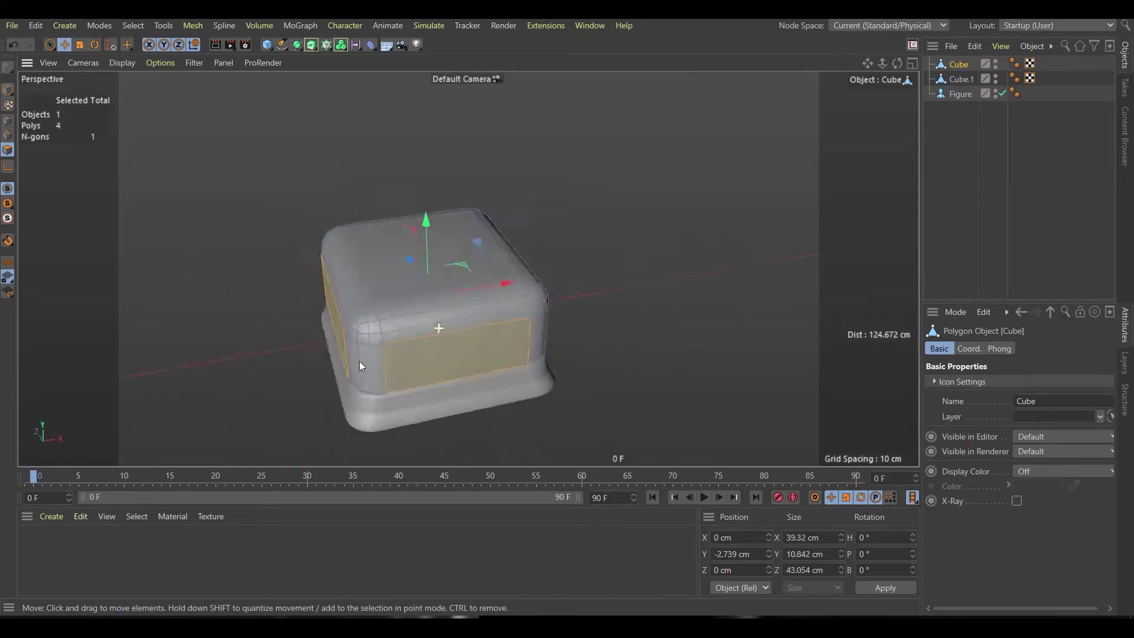
pyautogui.scroll(3, 359, 366)
# Inset the side faces, shrink the panels vertically, then inset again for a thin border
pyautogui.press('i')
pyautogui.moveTo(534, 252); pyautogui.dragTo(561, 255)
pyautogui.scroll(-2, 494, 241)
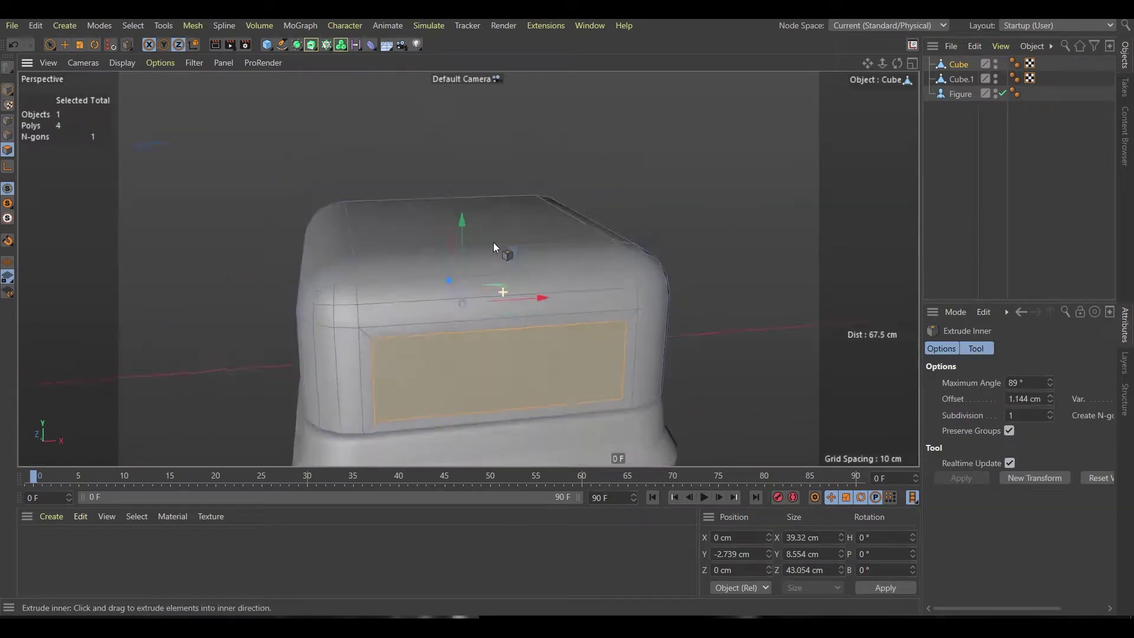
pyautogui.keyDown('alt'); pyautogui.moveTo(494, 242); pyautogui.dragTo(491, 205); pyautogui.keyUp('alt')
pyautogui.press('t')
pyautogui.keyDown('alt'); pyautogui.moveTo(464, 267); pyautogui.dragTo(469, 335); pyautogui.keyUp('alt')
pyautogui.press('i')
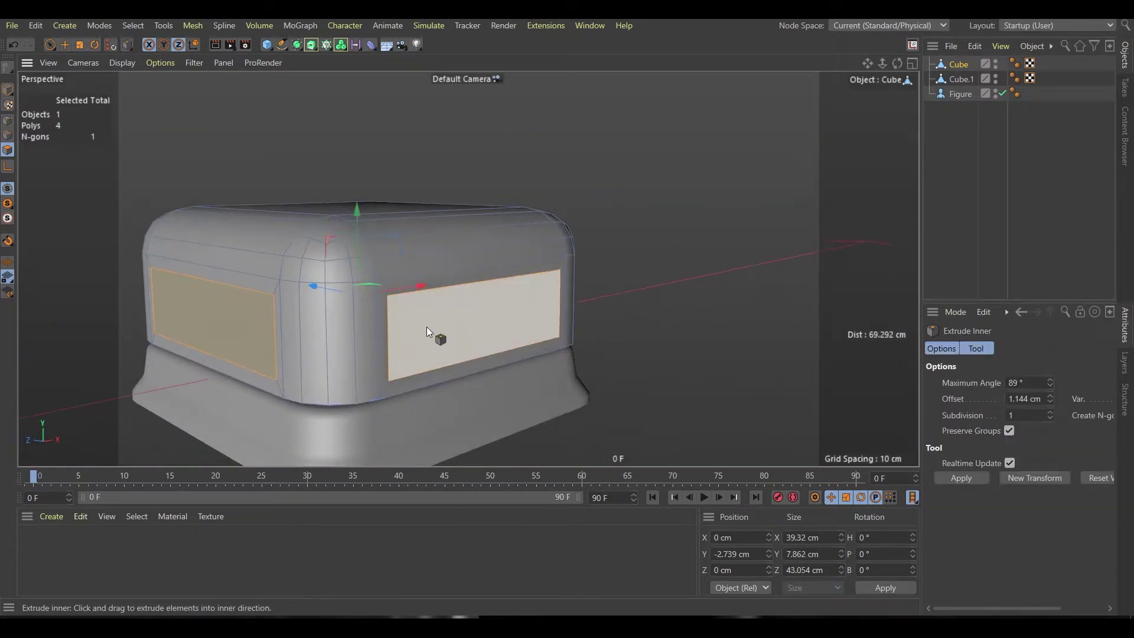
pyautogui.scroll(3, 426, 327)
pyautogui.moveTo(394, 268); pyautogui.dragTo(389, 268)
pyautogui.scroll(5, 257, 239)
# Loop-select the thin ring of border faces around a panel
pyautogui.press('u')
pyautogui.press('l')
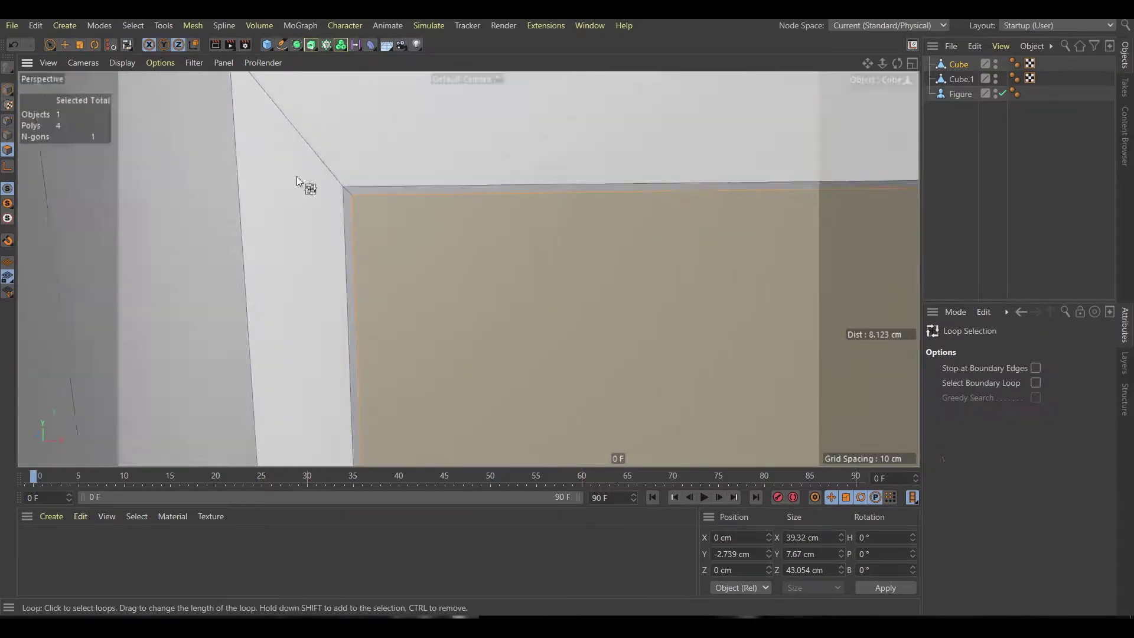
pyautogui.scroll(-3, 297, 177)
pyautogui.click(582, 251)
pyautogui.keyDown('alt'); pyautogui.moveTo(582, 251); pyautogui.dragTo(467, 200); pyautogui.keyUp('alt')
pyautogui.scroll(2, 468, 199)
pyautogui.click(523, 172)
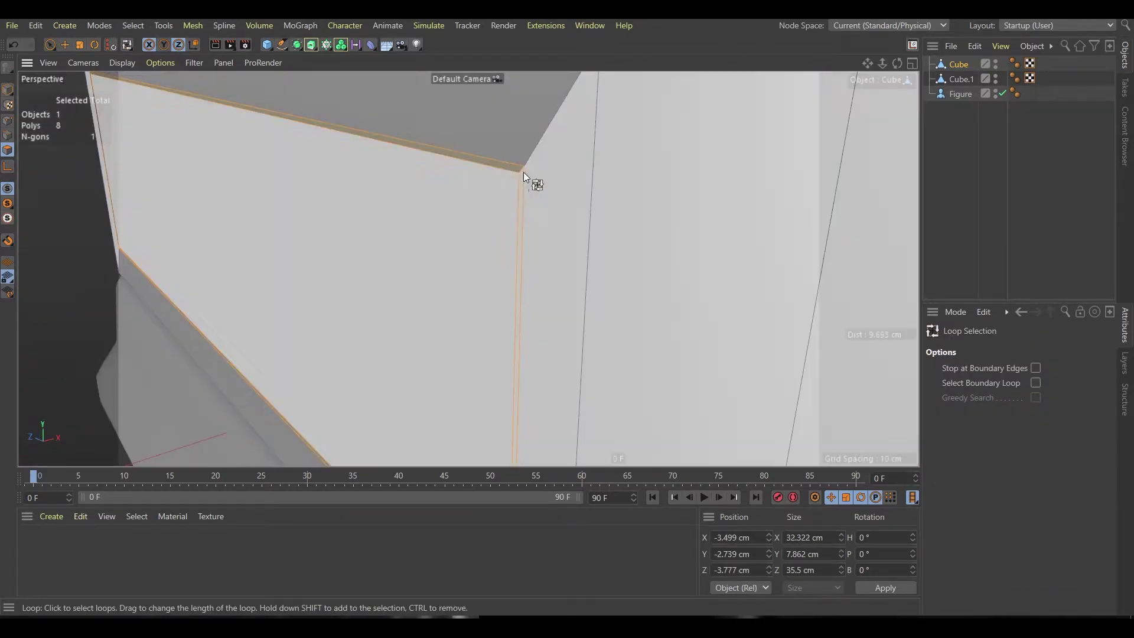
pyautogui.scroll(-3, 449, 195)
# Push the border faces slightly inward to recess the panels
pyautogui.scroll(3, 375, 212)
pyautogui.keyDown('alt'); pyautogui.moveTo(532, 248); pyautogui.dragTo(800, 284); pyautogui.keyUp('alt')
pyautogui.scroll(-3, 800, 283)
pyautogui.scroll(3, 800, 284)
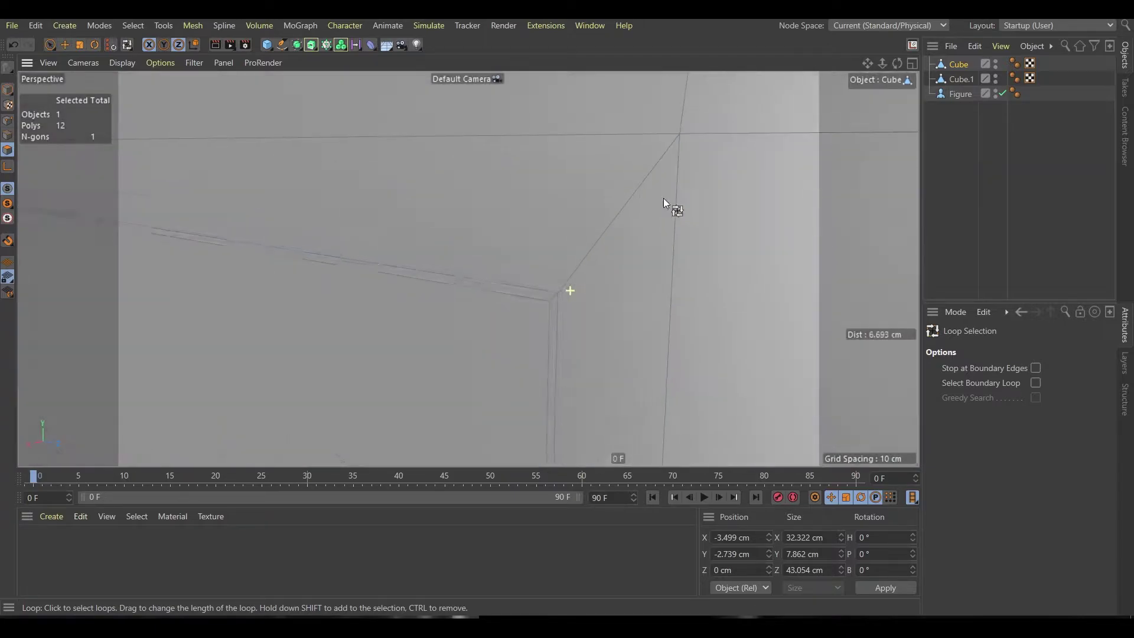
pyautogui.moveTo(671, 207)
pyautogui.keyDown('alt'); pyautogui.mouseDown()
pyautogui.moveTo(553, 243)
pyautogui.moveTo(670, 169)
pyautogui.moveTo(659, 170)
pyautogui.mouseUp(); pyautogui.keyUp('alt')
pyautogui.press('d')
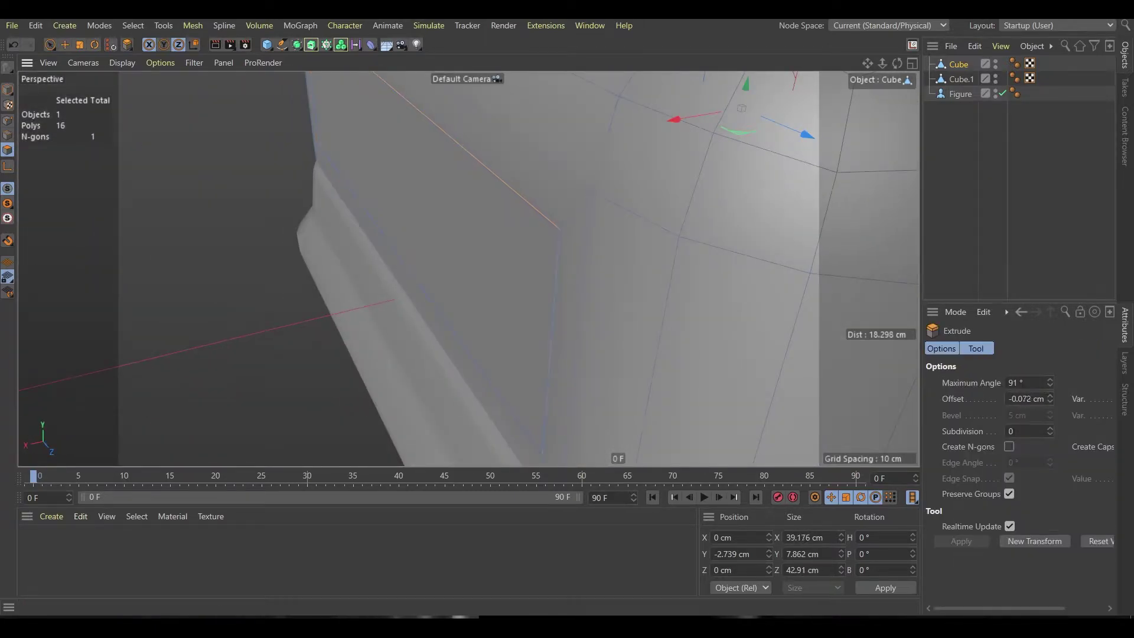
pyautogui.press('t')
pyautogui.press('F4')
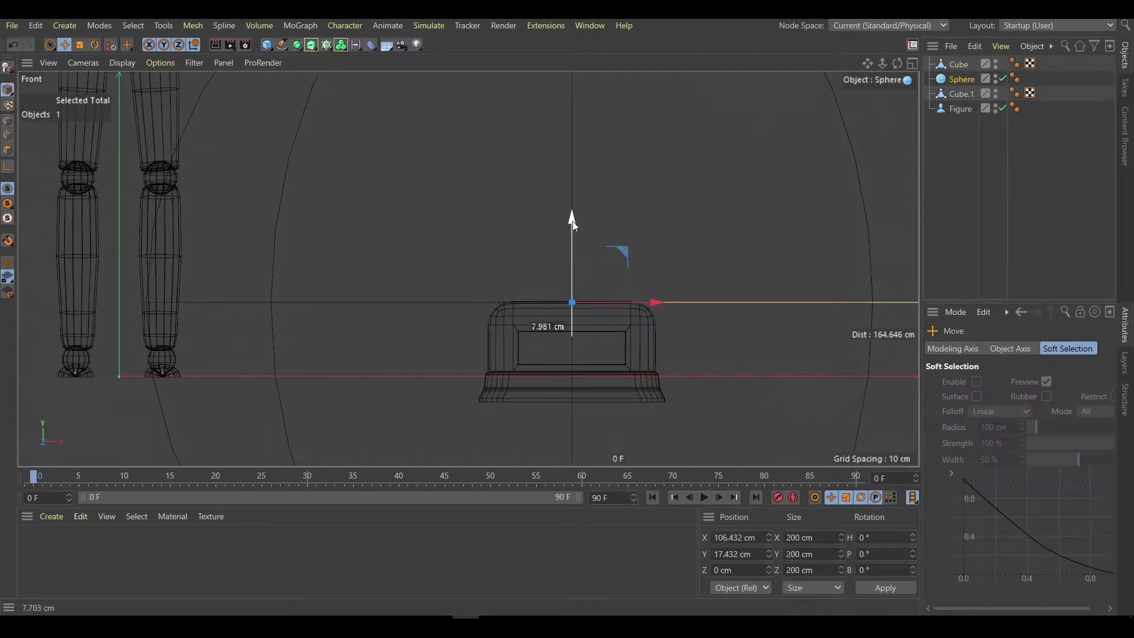
# Shrink the new sphere into an editable, flattened hemisphere with its axis centred on the geometry
pyautogui.moveTo(573, 221)
pyautogui.mouseDown()
pyautogui.moveTo(302, 288)
pyautogui.moveTo(196, 289)
pyautogui.mouseUp()
pyautogui.scroll(5, 673, 245)
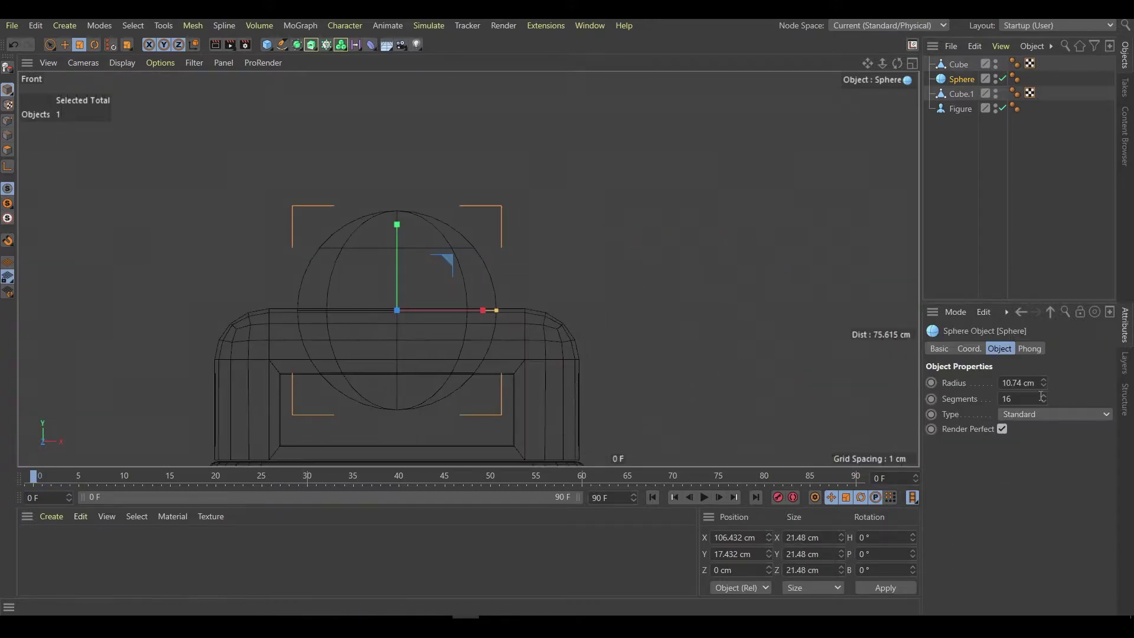
pyautogui.click(1054, 414)
pyautogui.click(1035, 473)
pyautogui.press('c')
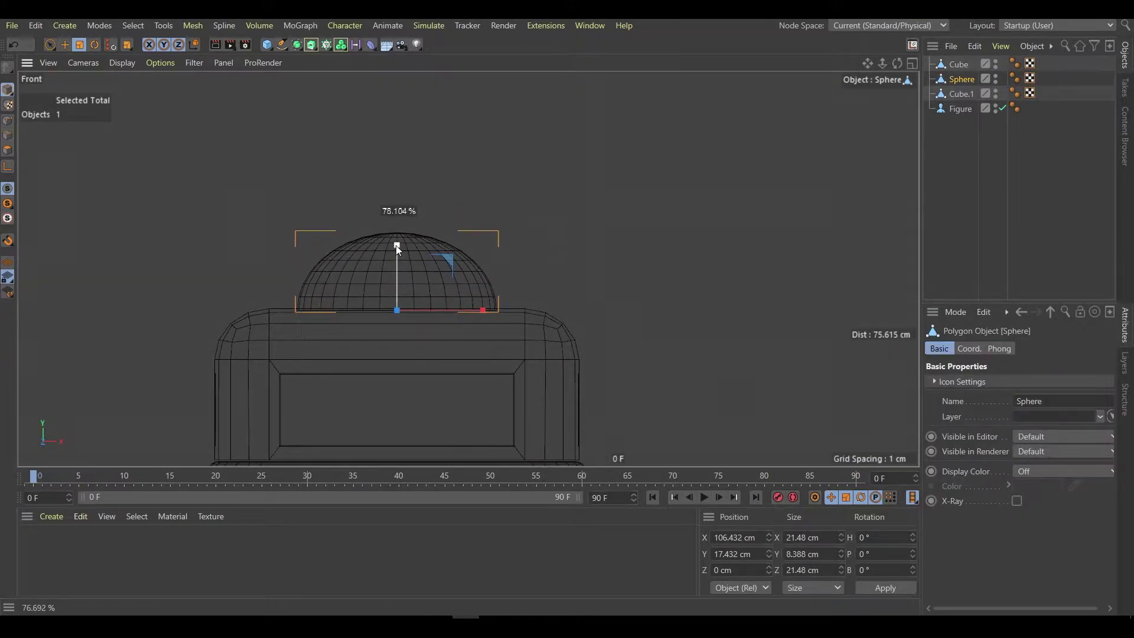
pyautogui.click(192, 25)
pyautogui.click(405, 251)
pyautogui.moveTo(397, 176); pyautogui.dragTo(398, 197)
# Isolate the dome and shrink its rim edge loop to about 87%
pyautogui.press('e')
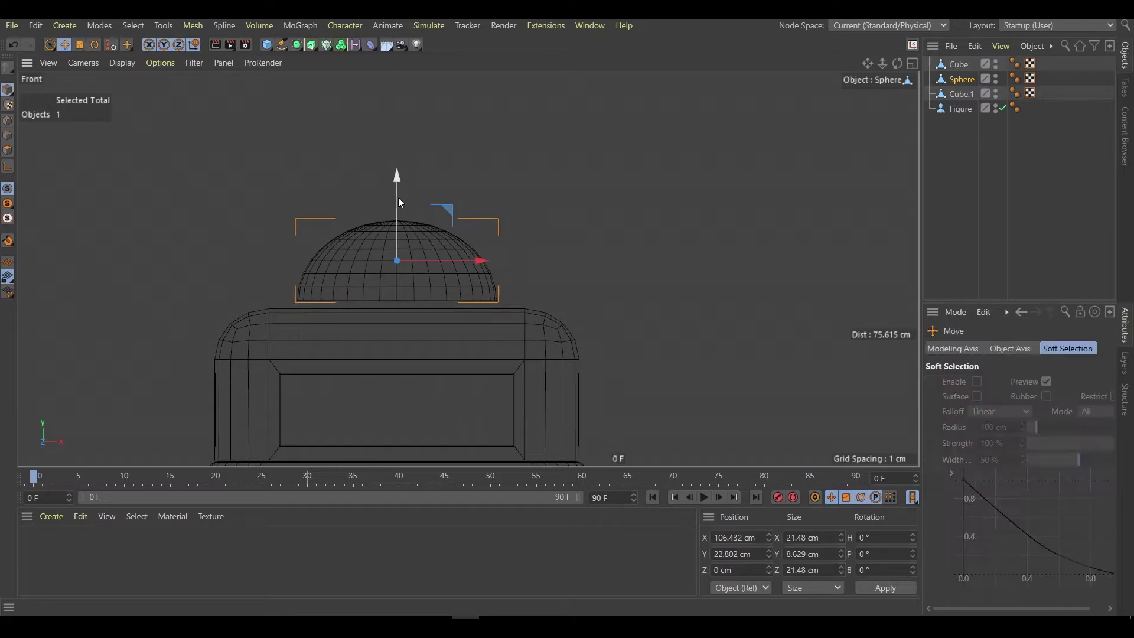
pyautogui.press('F5')
pyautogui.press('F1')
pyautogui.click(7, 202)
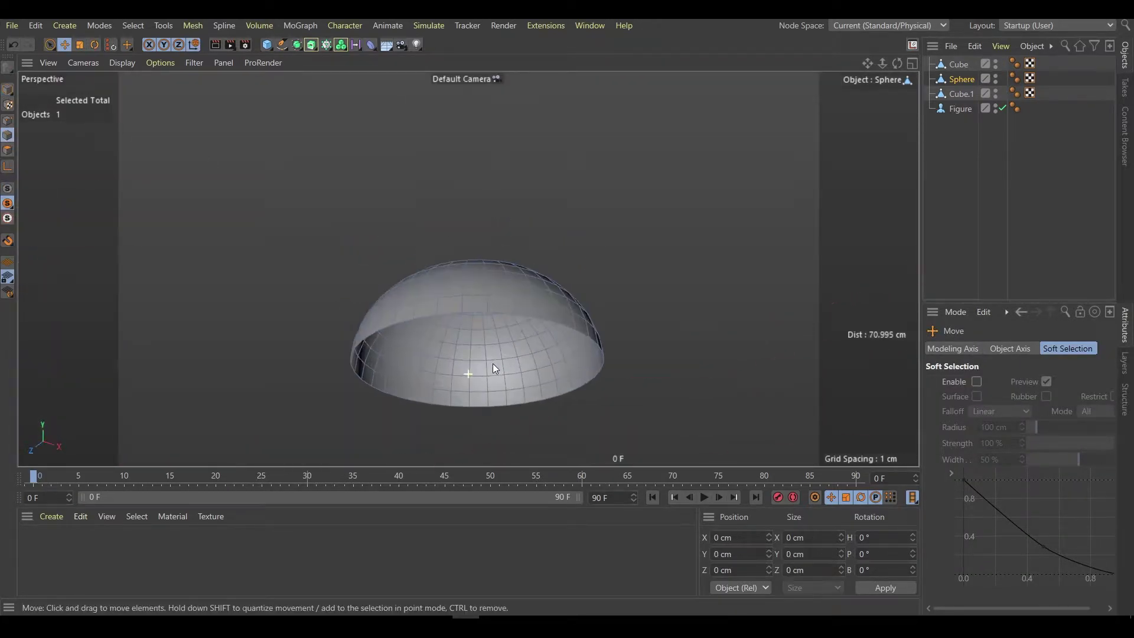
pyautogui.press('u')
pyautogui.press('l')
pyautogui.click(473, 322)
pyautogui.press('t')
pyautogui.moveTo(596, 284)
pyautogui.mouseDown()
pyautogui.moveTo(383, 279)
pyautogui.moveTo(443, 408)
pyautogui.moveTo(426, 278)
pyautogui.mouseUp()
pyautogui.hotkey('ctrl', 'shift', 'a')
pyautogui.press('e')
# Inset the faces at the dome's top pole, shrink them, and raise them into a small nub
pyautogui.scroll(3, 447, 282)
pyautogui.press('u')
pyautogui.press('l')
pyautogui.click(446, 282)
pyautogui.press('F4')
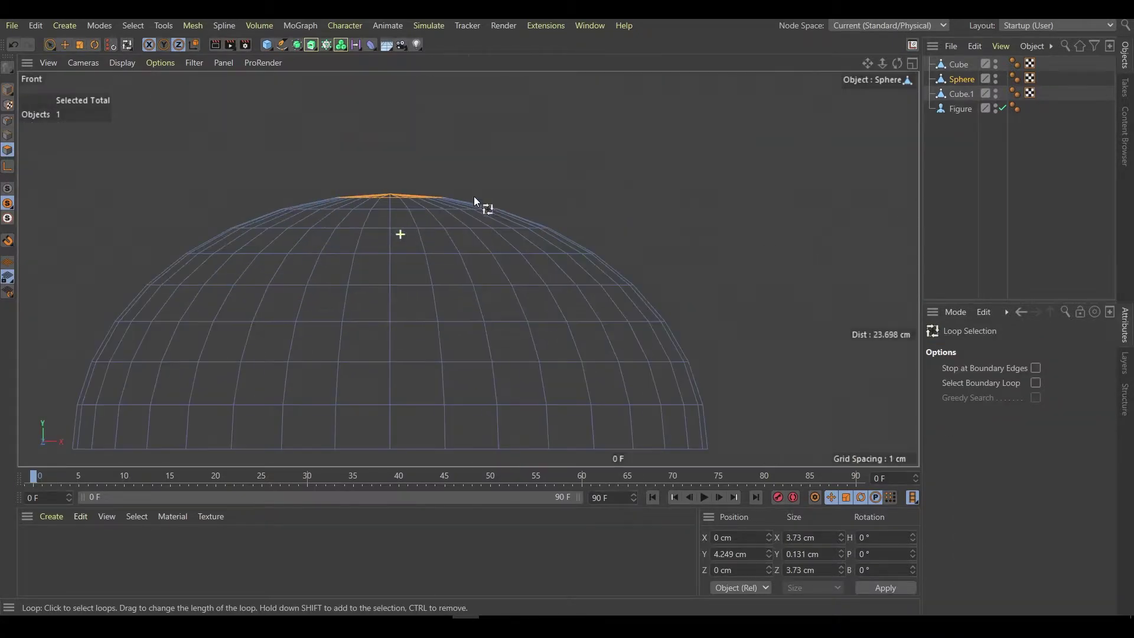
pyautogui.press('s')
pyautogui.press('e')
pyautogui.press('d')
pyautogui.moveTo(530, 264); pyautogui.dragTo(481, 220)
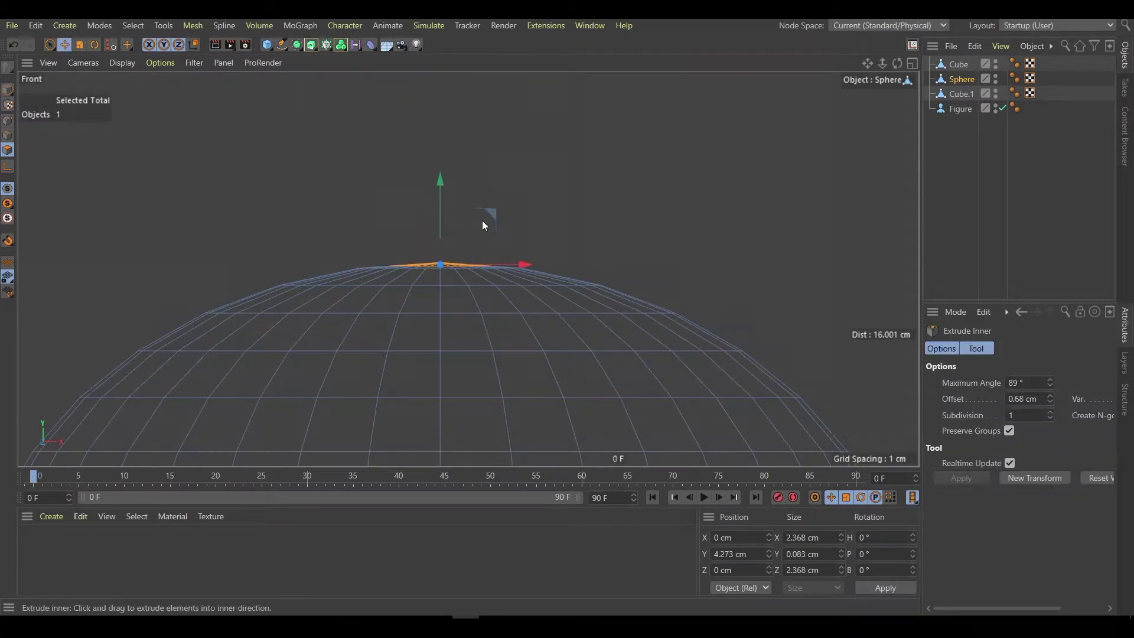
pyautogui.press('t')
pyautogui.moveTo(439, 163)
pyautogui.mouseDown()
pyautogui.moveTo(440, 235)
pyautogui.moveTo(554, 215)
pyautogui.mouseUp()
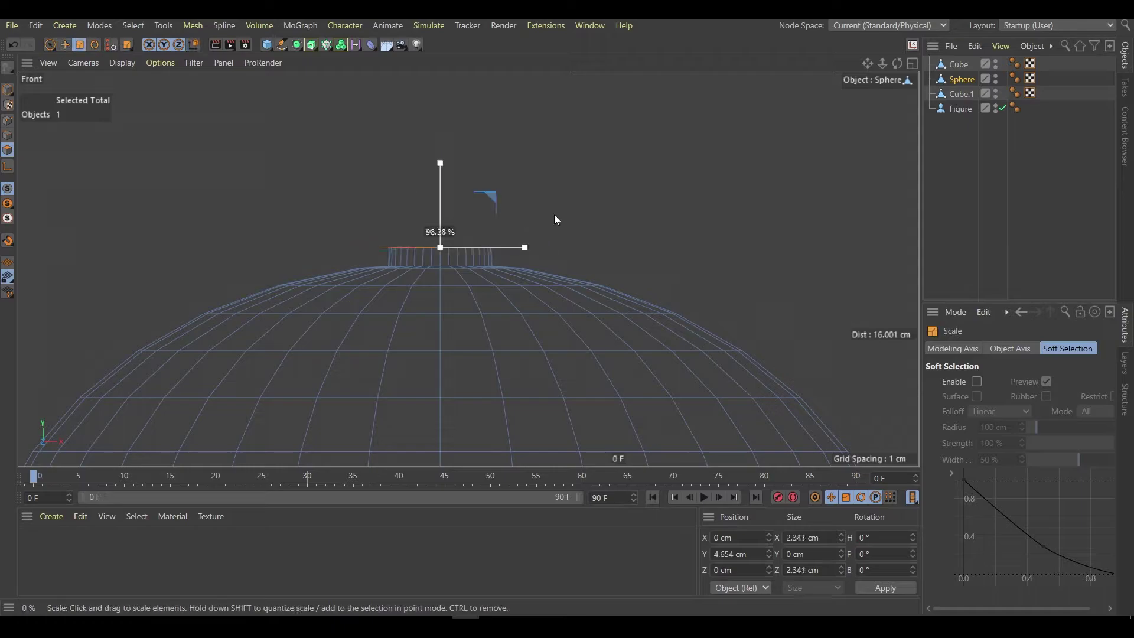
pyautogui.press('e')
pyautogui.moveTo(441, 162); pyautogui.dragTo(440, 156)
# Inspect the nub, then raise the whole dome slightly on the base in front view
pyautogui.press('F1')
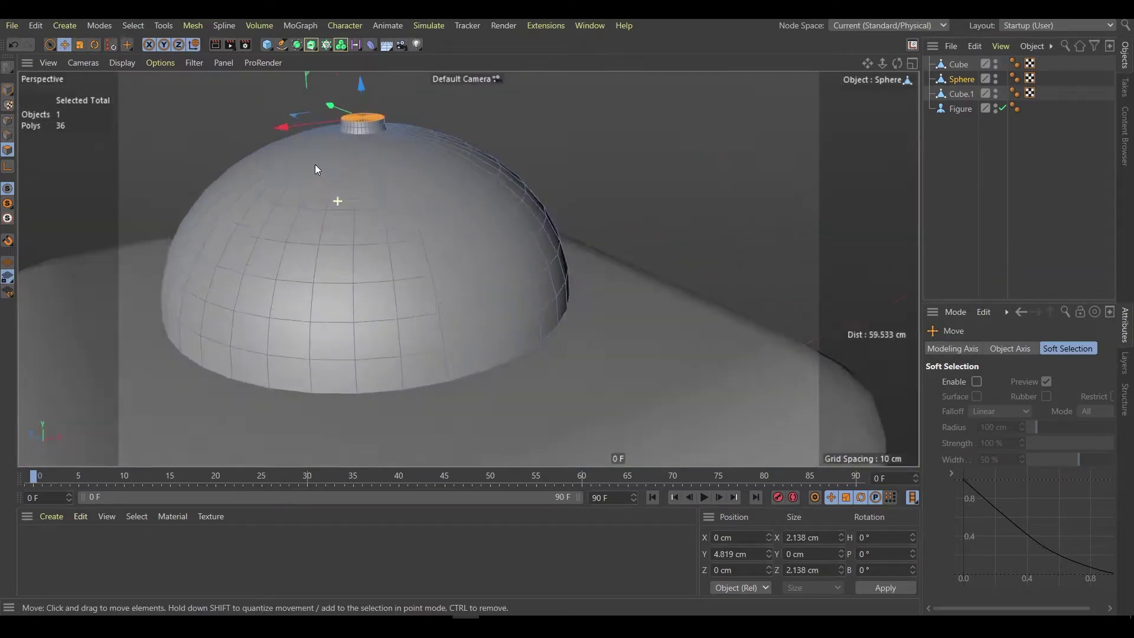
pyautogui.keyDown('alt'); pyautogui.moveTo(315, 164); pyautogui.dragTo(319, 193); pyautogui.keyUp('alt')
pyautogui.press('Return')
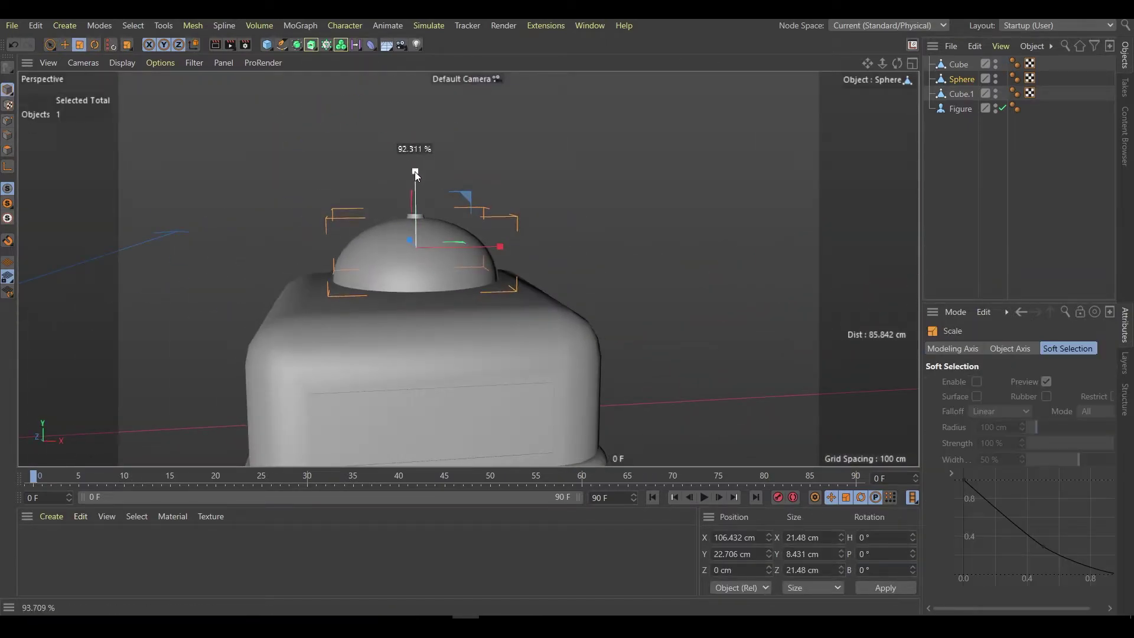
pyautogui.middleClick(416, 172)
pyautogui.middleClick(659, 347)
pyautogui.moveTo(557, 154); pyautogui.dragTo(563, 152)
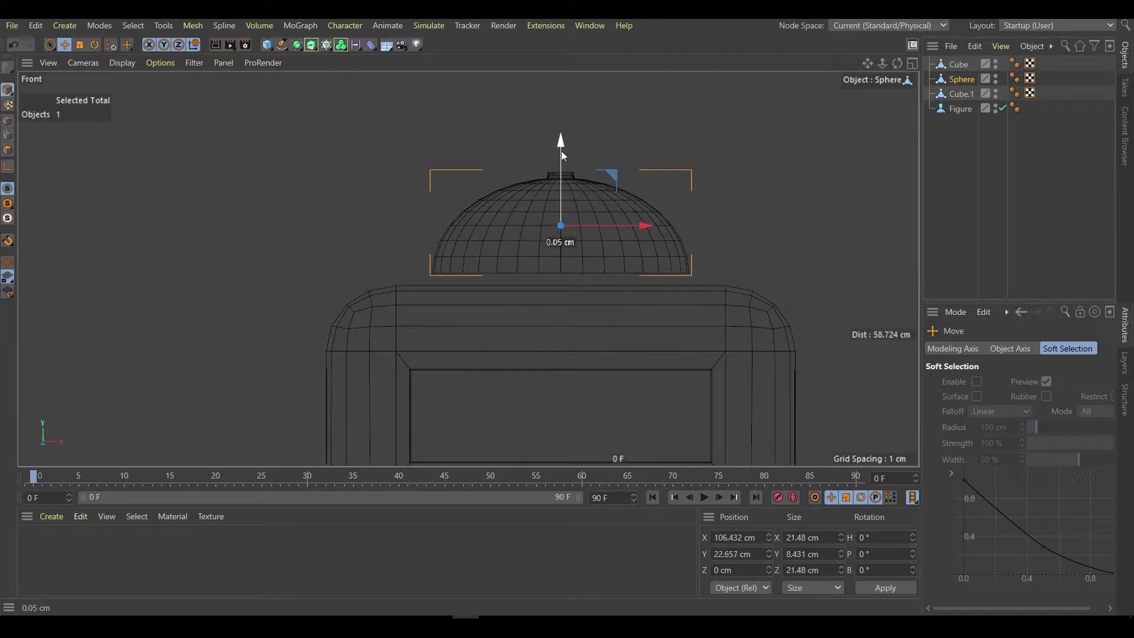
# Shrink the new cylinder into a thin disc as wide as the dome's base
pyautogui.moveTo(267, 44); pyautogui.dragTo(331, 65)
pyautogui.press('t')
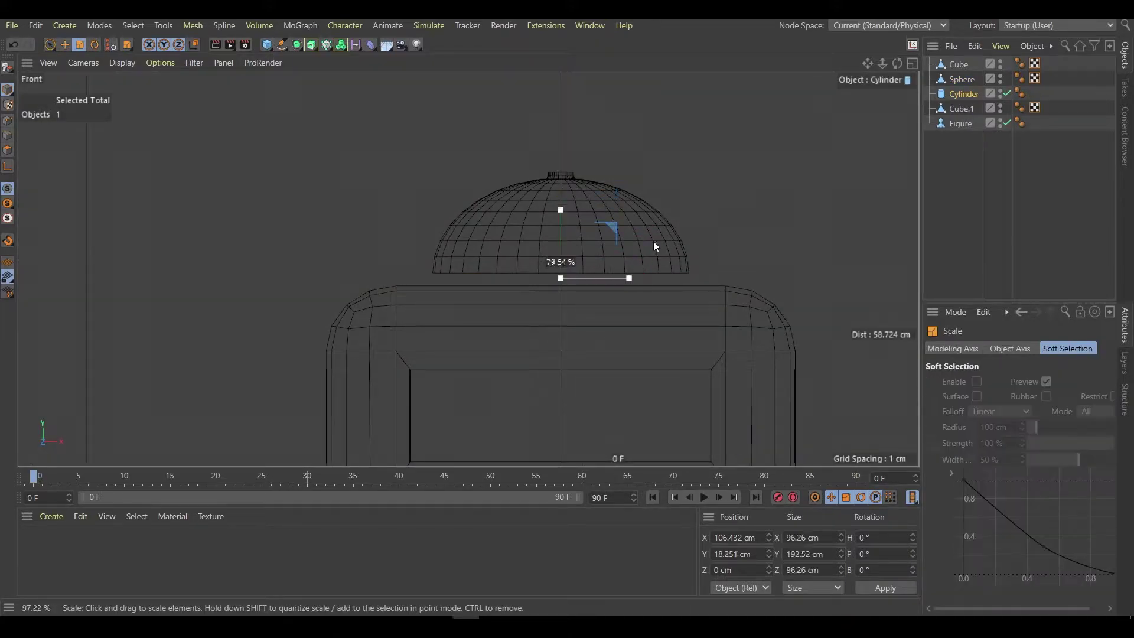
pyautogui.moveTo(653, 241)
pyautogui.mouseDown()
pyautogui.moveTo(567, 168)
pyautogui.moveTo(559, 273)
pyautogui.mouseUp()
pyautogui.scroll(3, 560, 274)
pyautogui.press('e')
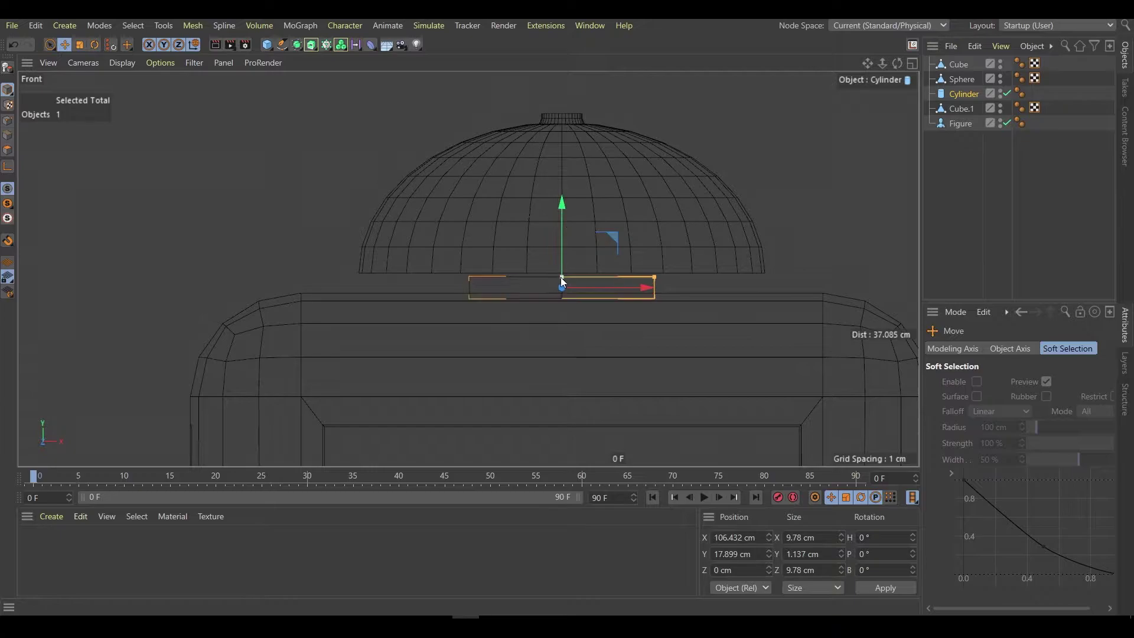
pyautogui.moveTo(653, 276); pyautogui.dragTo(738, 277)
# Make the disc editable and taper its top edge loop slightly inward
pyautogui.click(972, 92)
pyautogui.press('c')
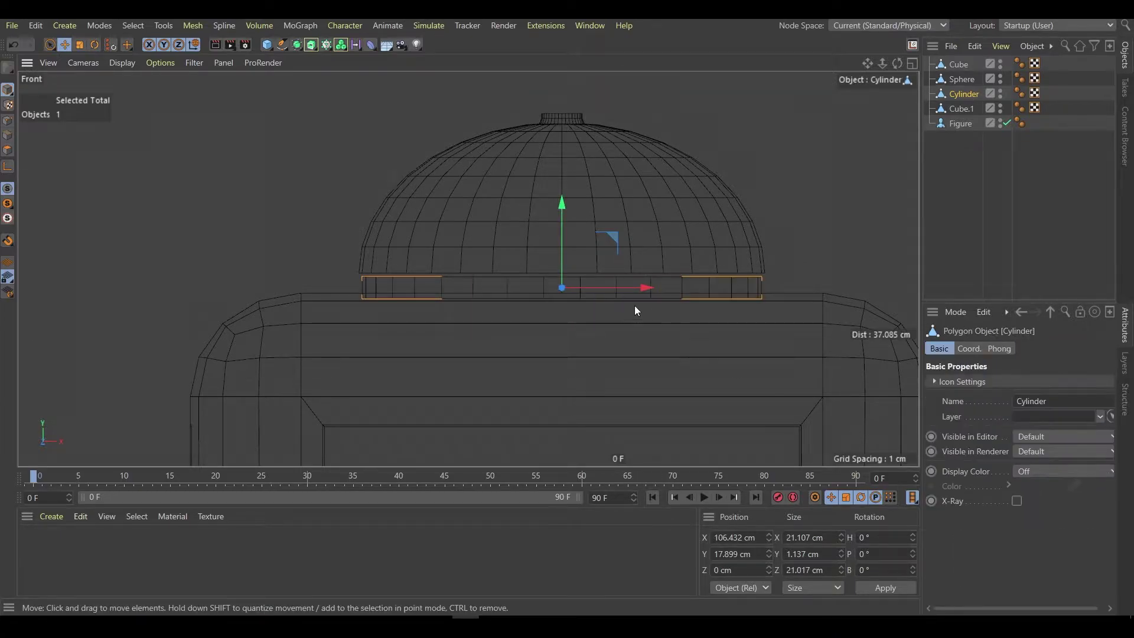
pyautogui.press('F1')
pyautogui.press('u')
pyautogui.press('l')
pyautogui.click(434, 326)
pyautogui.press('F4')
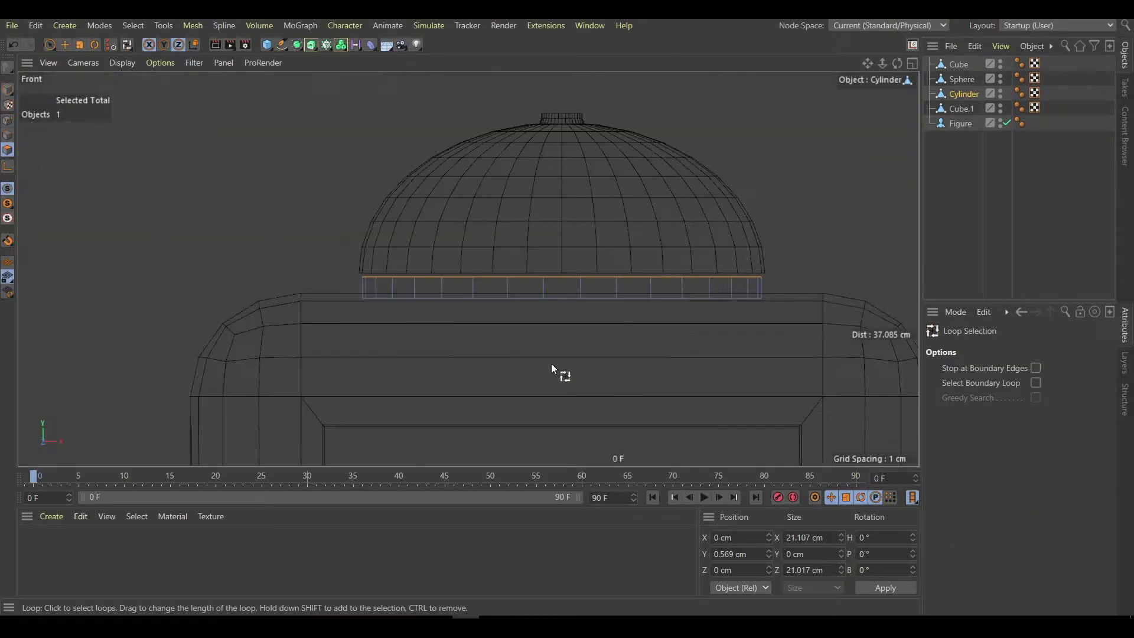
pyautogui.press('t')
pyautogui.moveTo(738, 225); pyautogui.dragTo(721, 238)
# Bevel the disc's top edge to round it, then flare and lift the bevelled edges slightly
pyautogui.press('u')
pyautogui.press('l')
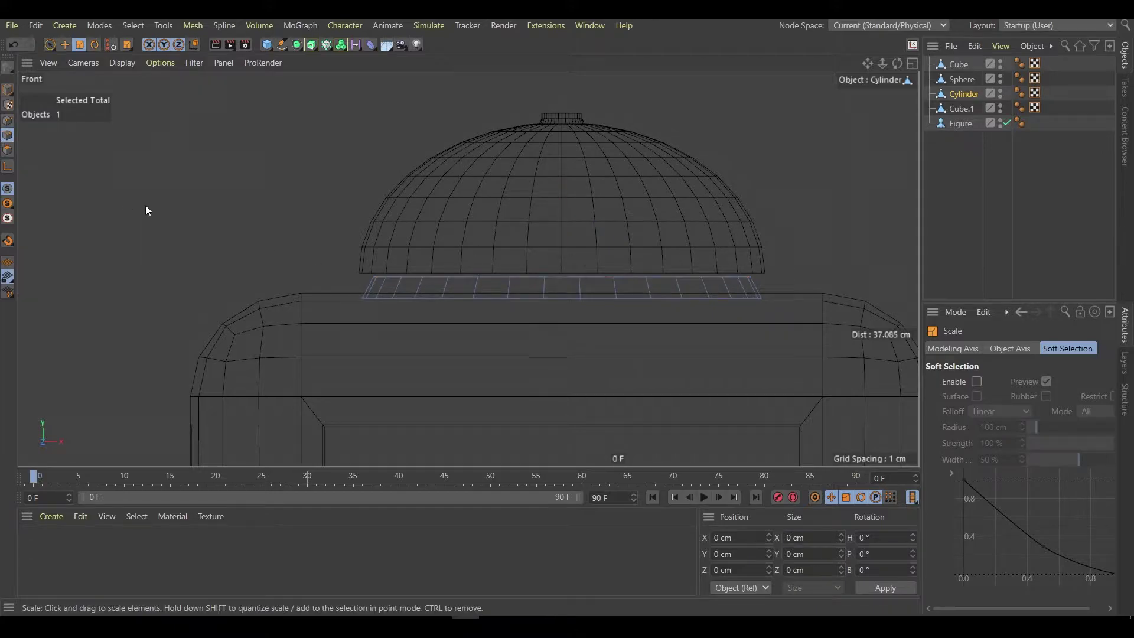
pyautogui.scroll(3, 370, 279)
pyautogui.press('m')
pyautogui.press('s')
pyautogui.moveTo(426, 283); pyautogui.dragTo(369, 230)
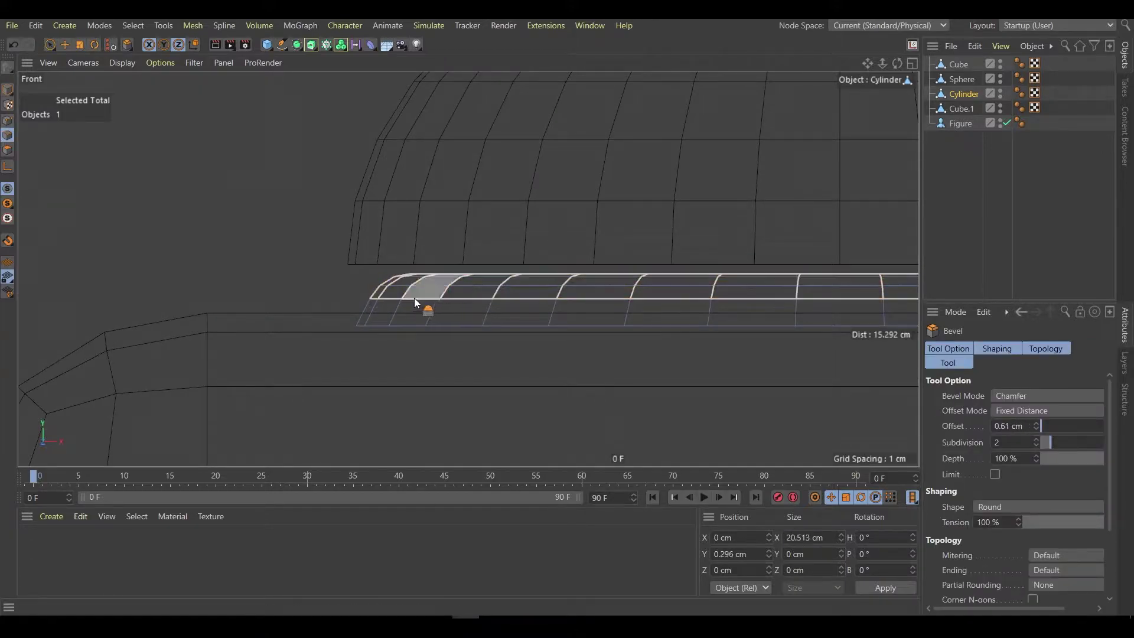
pyautogui.scroll(-3, 501, 275)
pyautogui.press('t')
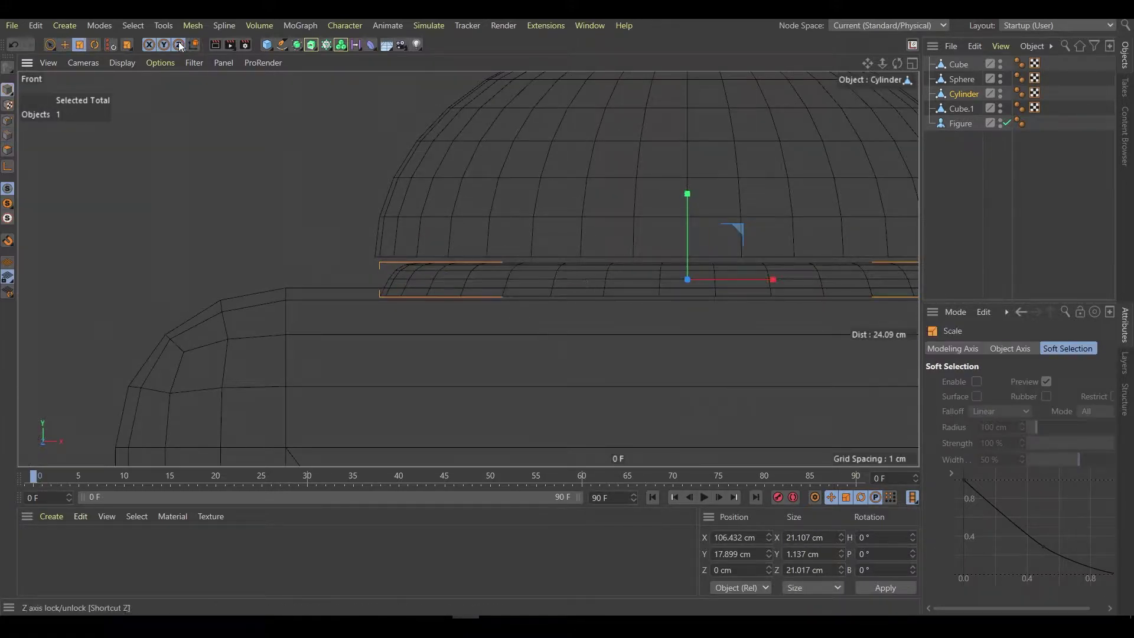
pyautogui.moveTo(248, 135); pyautogui.dragTo(267, 129)
pyautogui.press('e')
pyautogui.moveTo(685, 202); pyautogui.dragTo(689, 194)
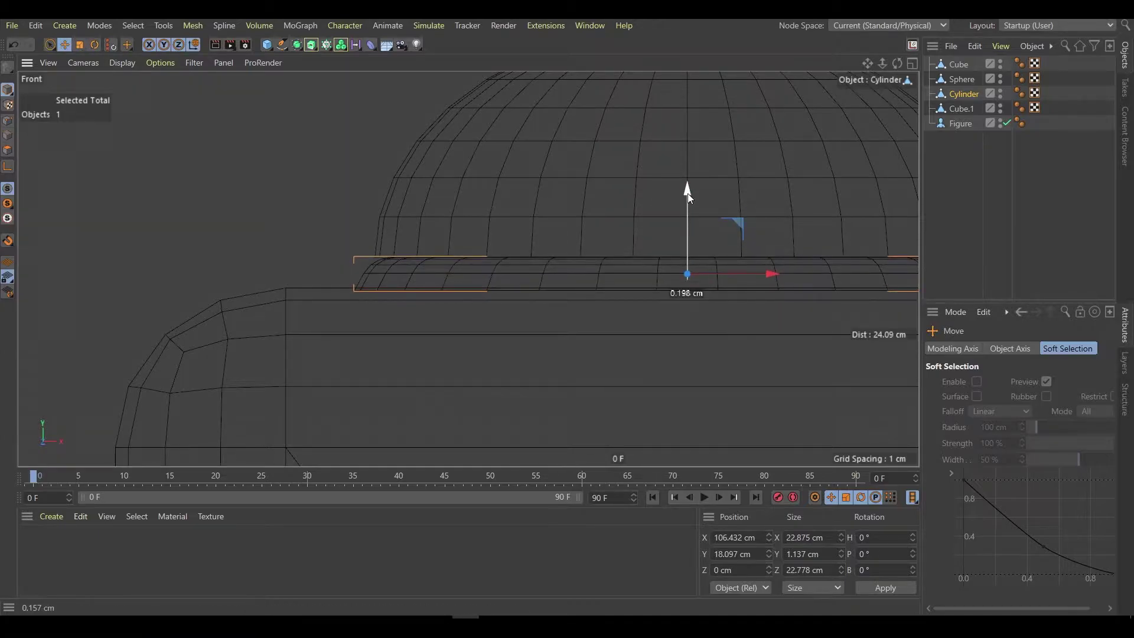
# Return to the four-view layout and select the dome object for renaming
pyautogui.middleClick(231, 163)
pyautogui.click(459, 243)
pyautogui.scroll(-2, 458, 242)
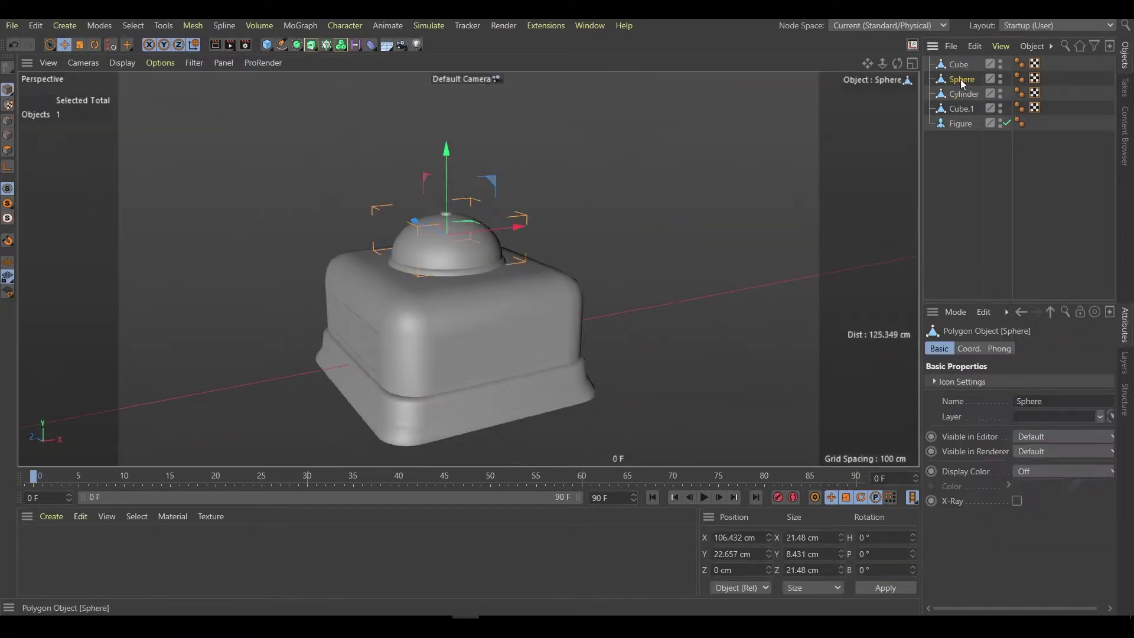
# Confirm the dome's new name and rename the two cubes 'base' and 'stand'
pyautogui.press('Return')
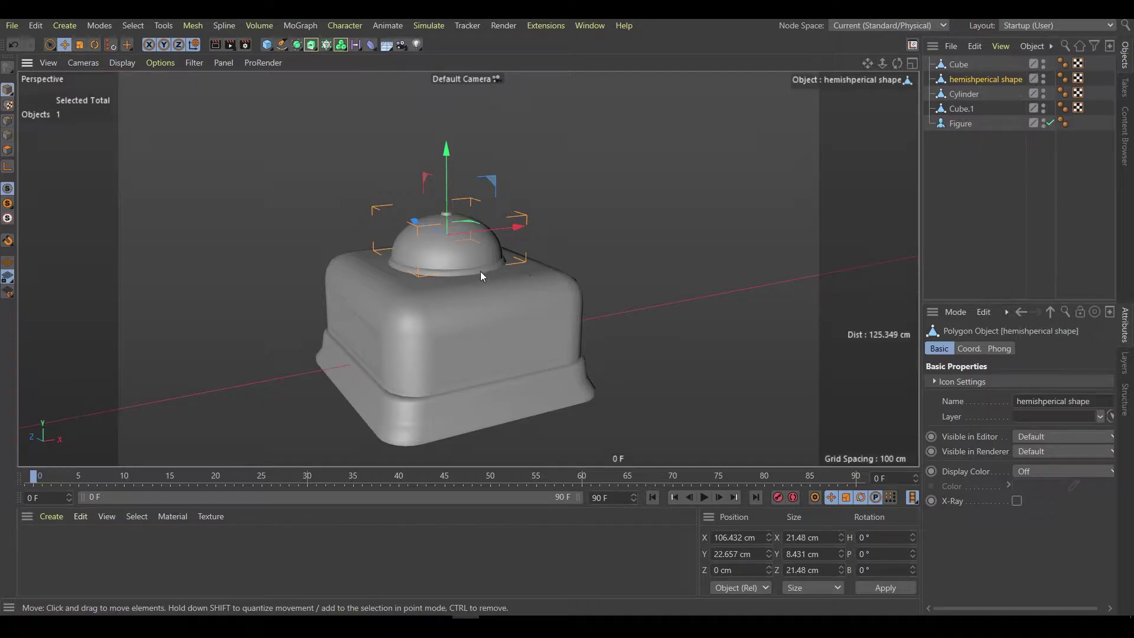
pyautogui.doubleClick(958, 64)
pyautogui.write('base')
pyautogui.press('Return')
pyautogui.click(972, 108)
pyautogui.doubleClick(972, 109)
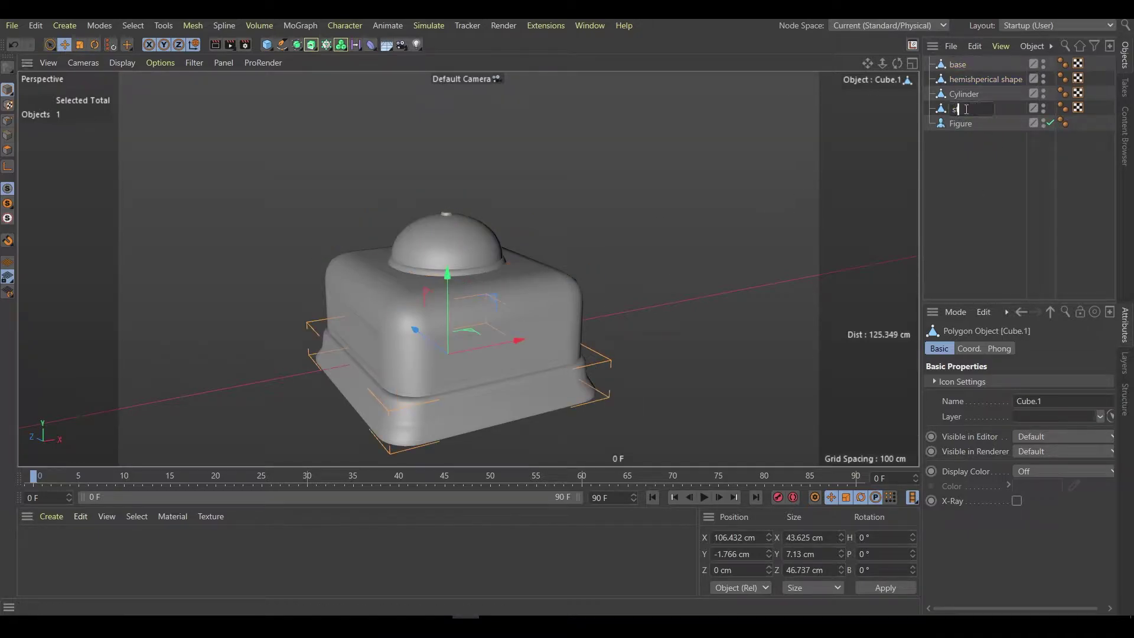
pyautogui.write('stand')
pyautogui.press('Return')
# Add a new cylinder in front view and squash it into a small flat disc
pyautogui.click(731, 306)
pyautogui.press('F4')
pyautogui.scroll(-2, 683, 259)
pyautogui.click(653, 270)
pyautogui.click(267, 44)
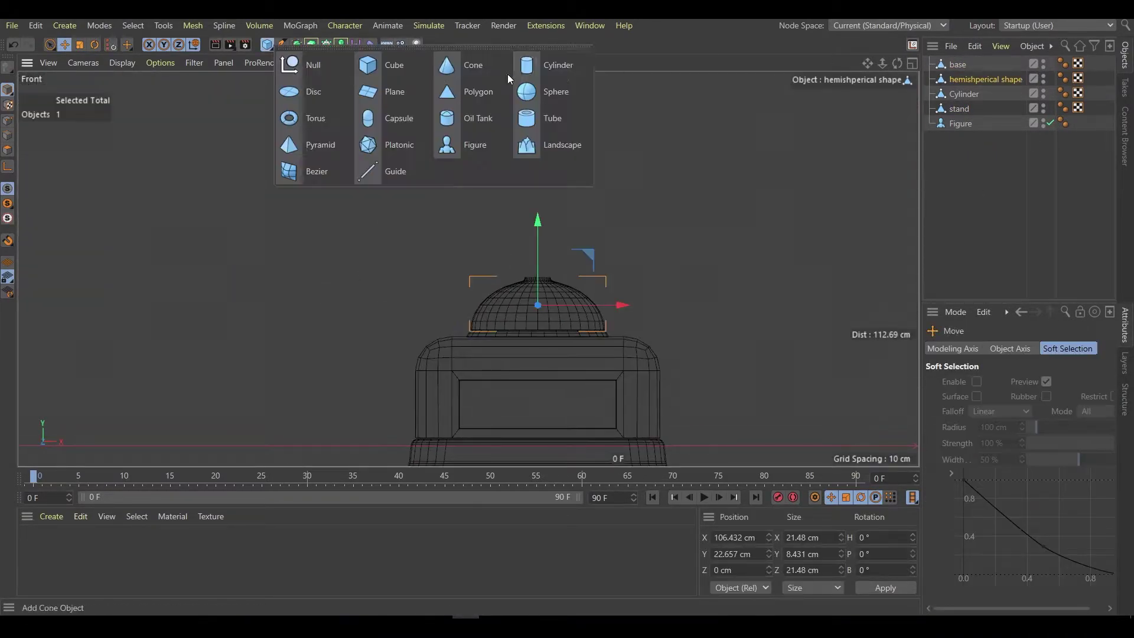
pyautogui.click(545, 63)
pyautogui.scroll(-3, 539, 234)
pyautogui.press('t')
pyautogui.moveTo(563, 368)
pyautogui.mouseDown()
pyautogui.moveTo(505, 369)
pyautogui.moveTo(537, 352)
pyautogui.mouseUp()
pyautogui.scroll(5, 506, 370)
pyautogui.moveTo(518, 246); pyautogui.dragTo(515, 328)
# Seat the disc onto the dome's nub and make it editable
pyautogui.press('e')
pyautogui.moveTo(527, 260); pyautogui.dragTo(527, 200)
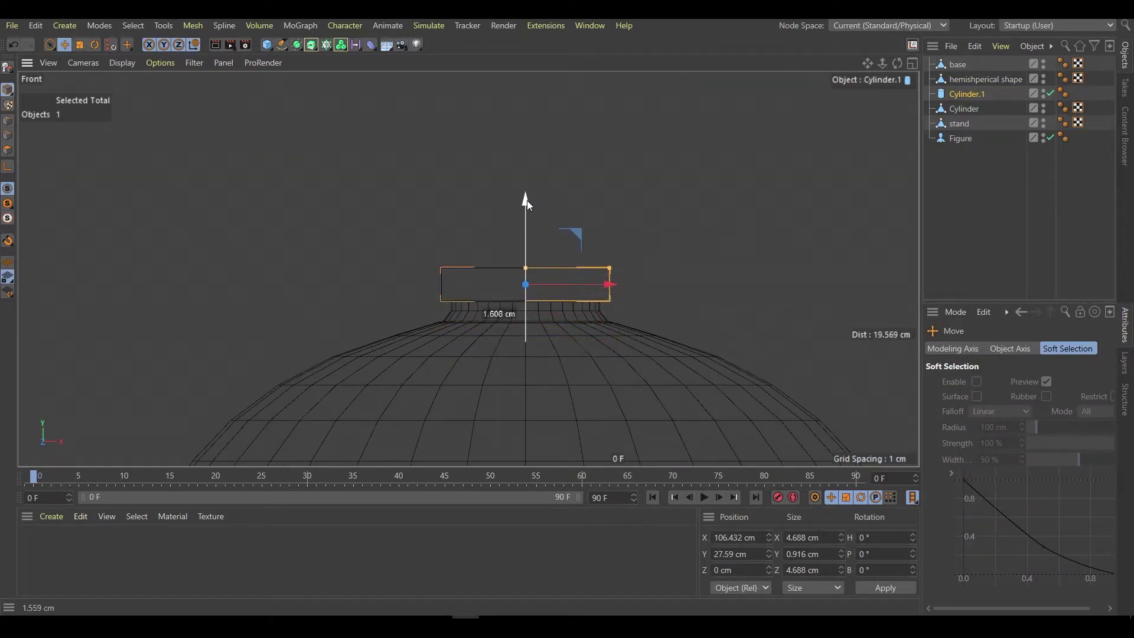
pyautogui.scroll(2, 482, 268)
pyautogui.click(550, 285)
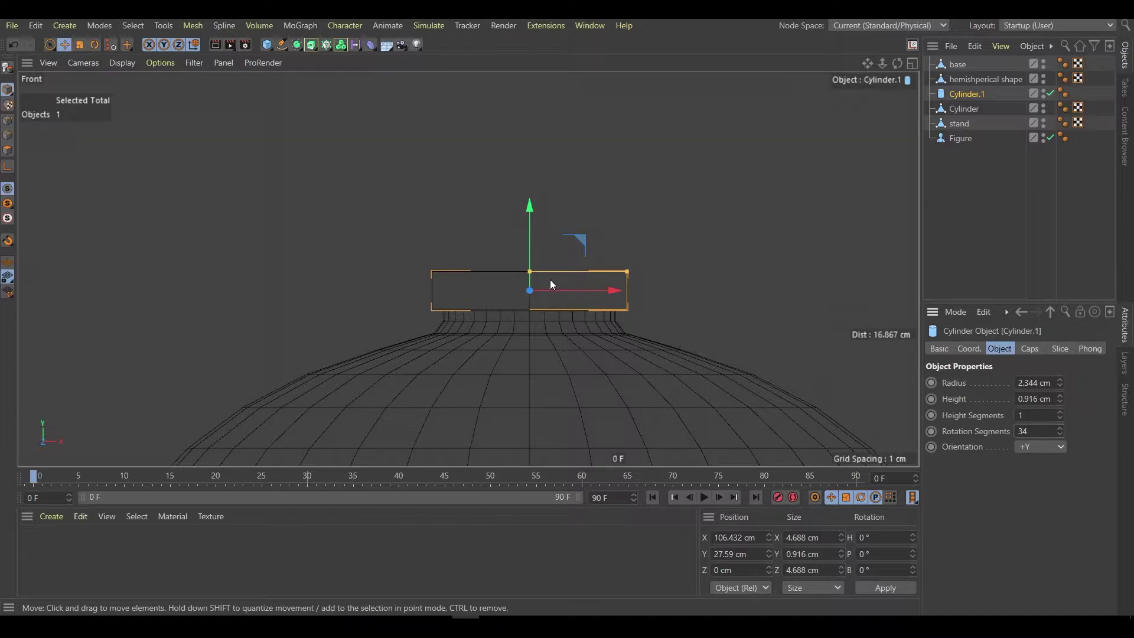
pyautogui.press('c')
pyautogui.moveTo(527, 220); pyautogui.dragTo(528, 212)
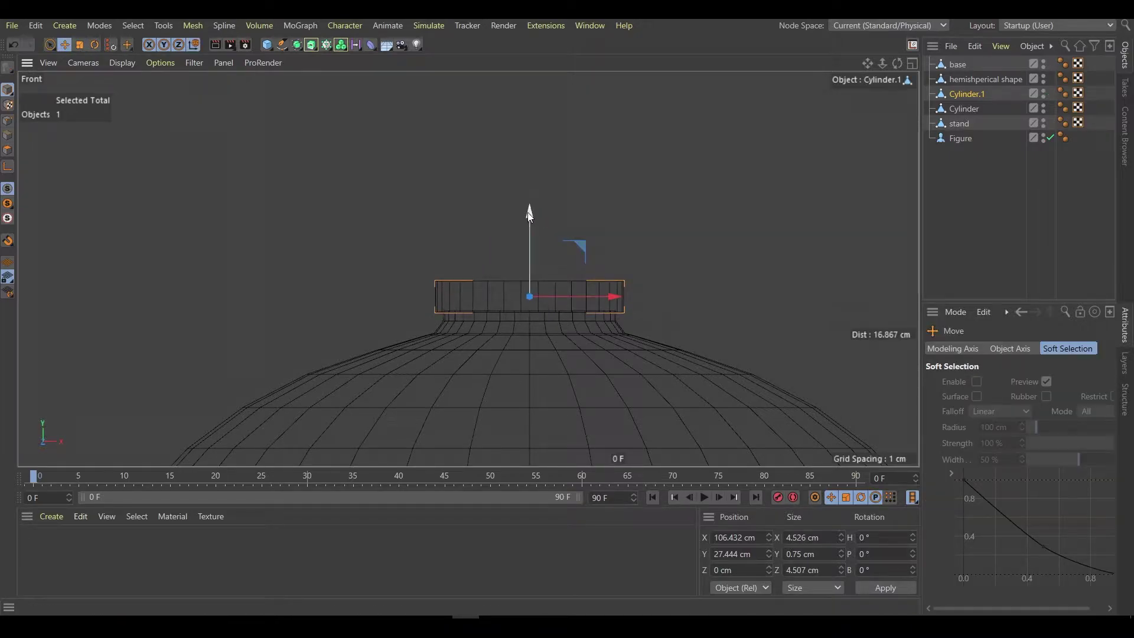
# Add another cylinder and shrink it down
pyautogui.click(267, 44)
pyautogui.press('t')
pyautogui.moveTo(650, 240); pyautogui.dragTo(385, 359)
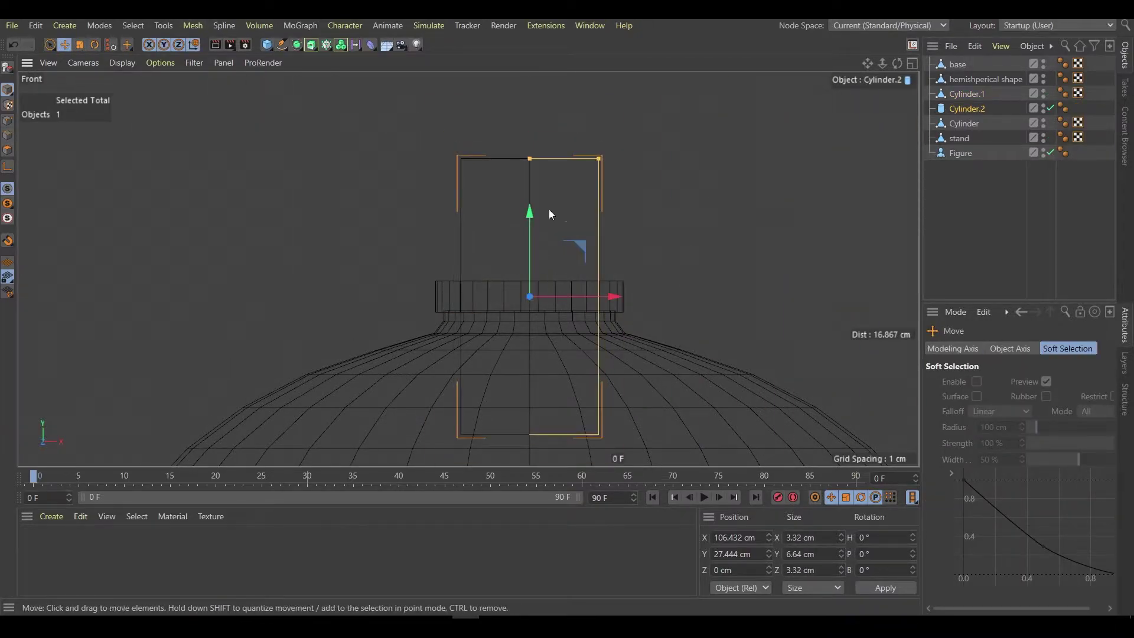
# Flatten the second cylinder, raise it onto the disc, and widen its radius
pyautogui.moveTo(529, 206); pyautogui.dragTo(522, 264)
pyautogui.press('e')
pyautogui.moveTo(531, 220); pyautogui.dragTo(531, 178)
pyautogui.click(502, 237)
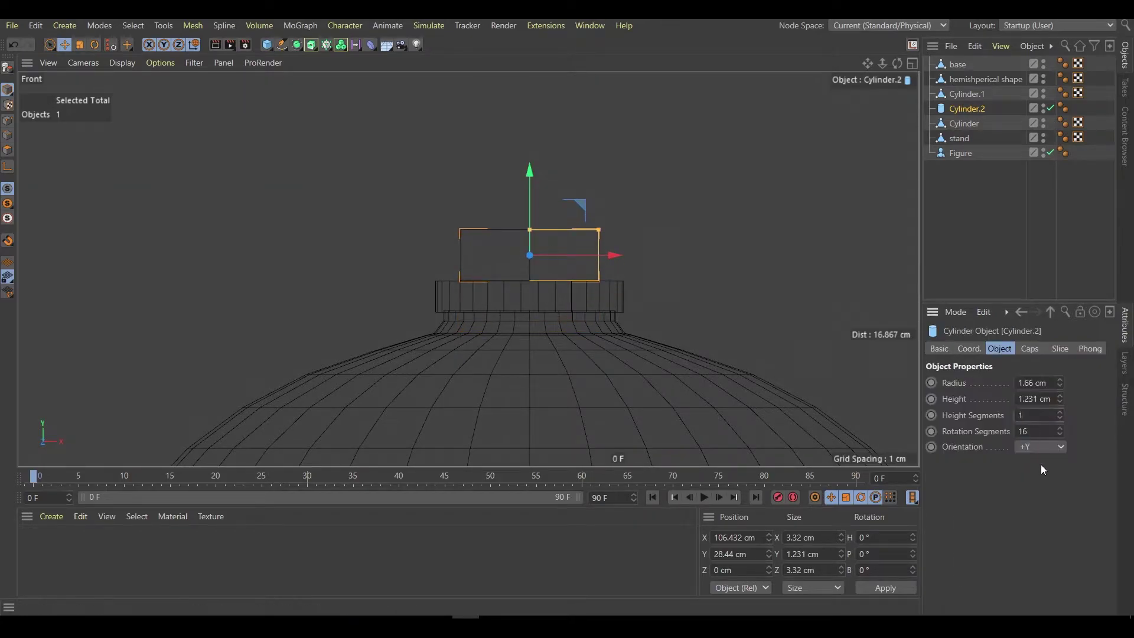
pyautogui.moveTo(598, 237); pyautogui.dragTo(619, 230)
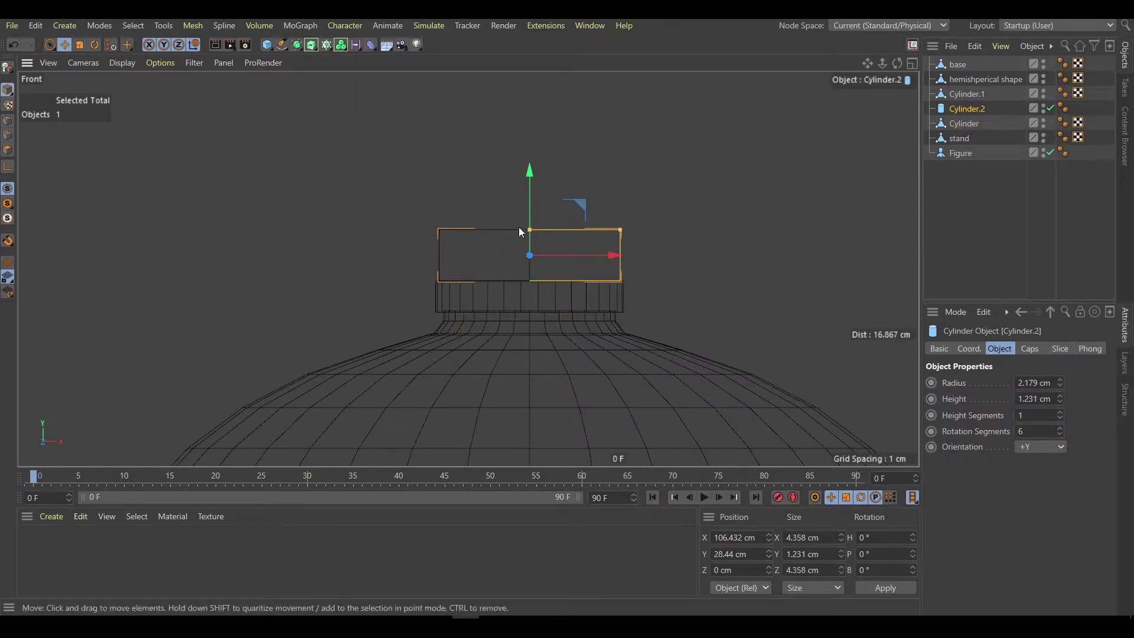
pyautogui.moveTo(530, 226); pyautogui.dragTo(528, 176)
# Make the hexagon editable and select its vertical edges from the perspective view
pyautogui.press('c')
pyautogui.press('F1')
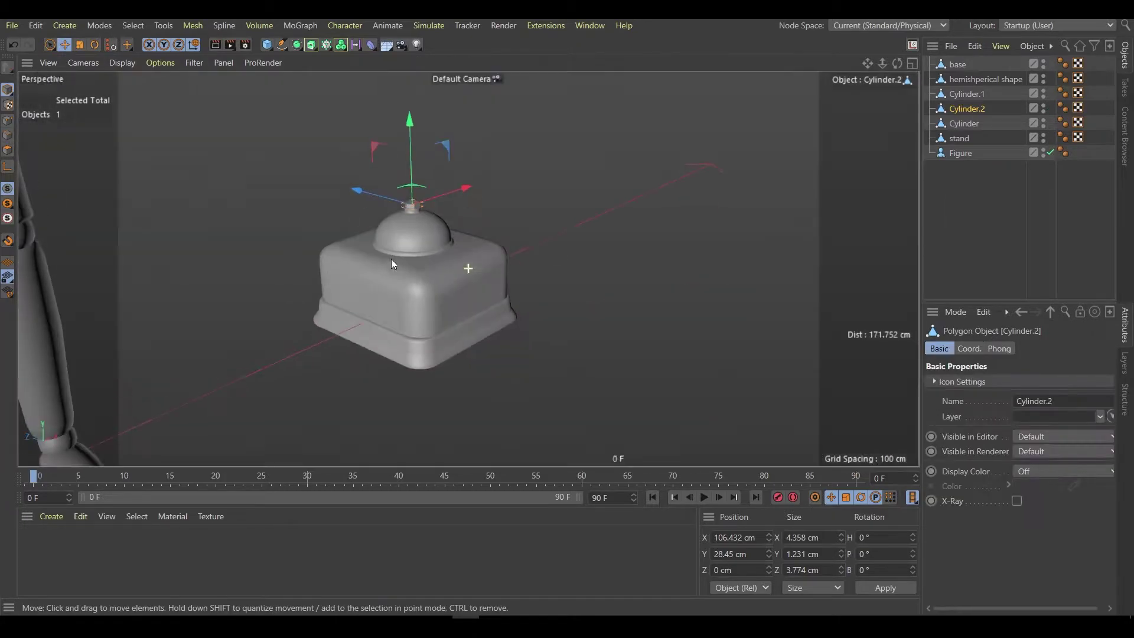
pyautogui.moveTo(391, 259)
pyautogui.keyDown('alt'); pyautogui.mouseDown()
pyautogui.moveTo(438, 285)
pyautogui.moveTo(635, 192)
pyautogui.moveTo(442, 233)
pyautogui.mouseUp(); pyautogui.keyUp('alt')
pyautogui.press('t')
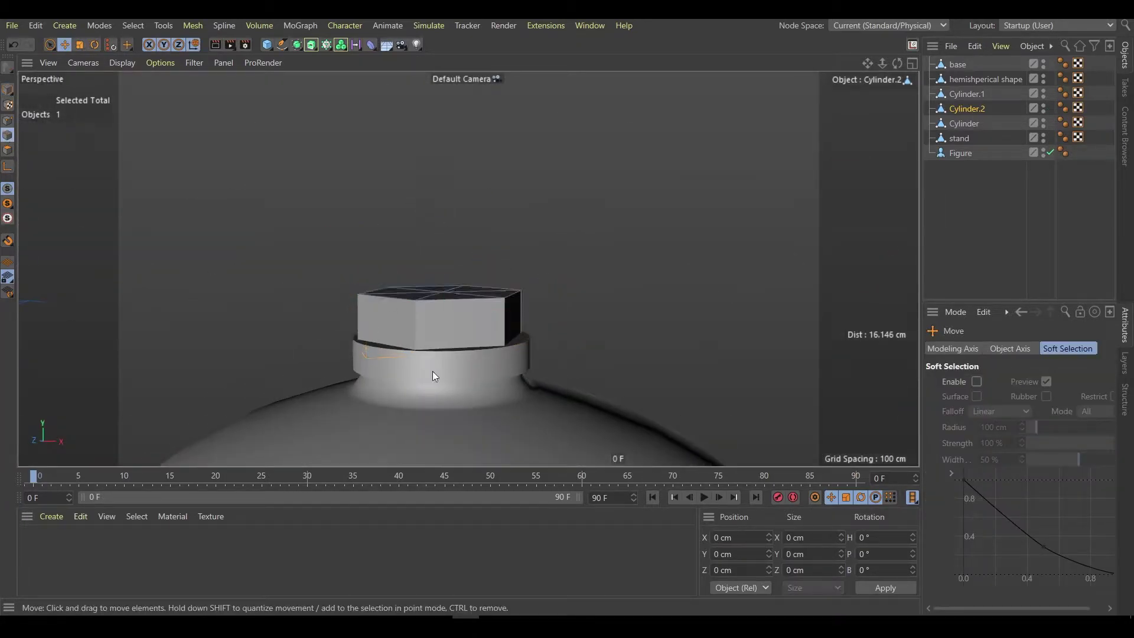
pyautogui.keyDown('alt'); pyautogui.moveTo(432, 371); pyautogui.dragTo(435, 294); pyautogui.keyUp('alt')
pyautogui.press('u')
pyautogui.press('l')
pyautogui.click(437, 296)
pyautogui.press('e')
# Bevel the hexagon's corner edges into chamfers
pyautogui.moveTo(346, 271)
pyautogui.keyDown('alt'); pyautogui.mouseDown()
pyautogui.moveTo(450, 336)
pyautogui.moveTo(644, 365)
pyautogui.mouseUp(); pyautogui.keyUp('alt')
pyautogui.scroll(5, 645, 365)
pyautogui.rightClick(569, 335)
pyautogui.click(591, 520)
pyautogui.moveTo(561, 363)
pyautogui.mouseDown()
pyautogui.moveTo(580, 363)
pyautogui.moveTo(622, 292)
pyautogui.mouseUp()
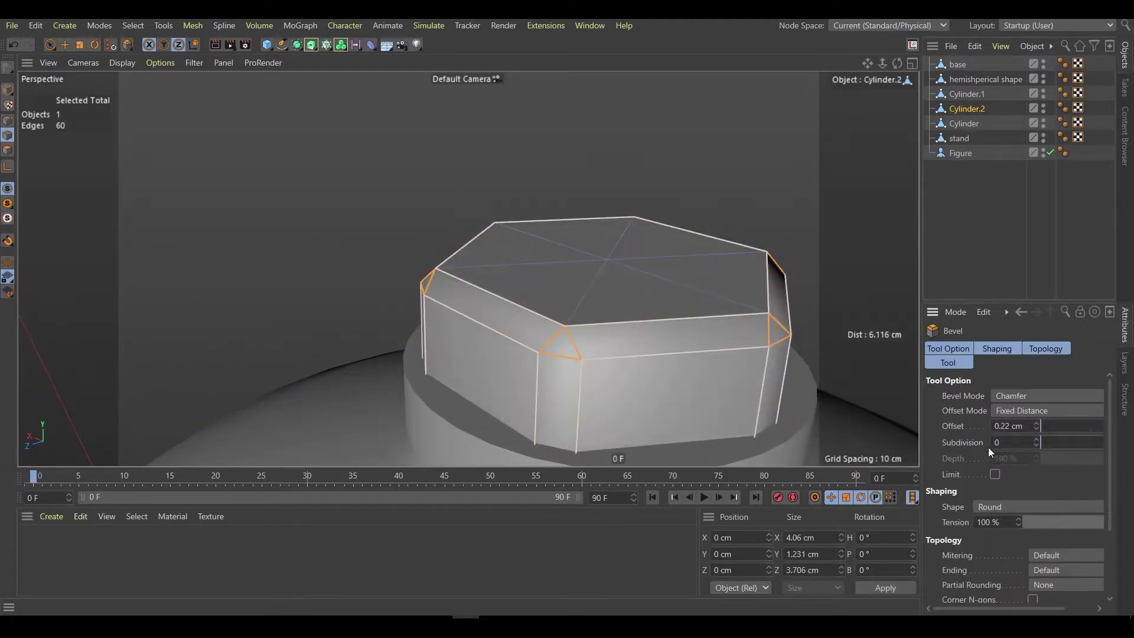
pyautogui.press('e')
# Orbit closer to inspect the hex nut and select the disc beneath it
pyautogui.scroll(-5, 499, 236)
pyautogui.keyDown('alt'); pyautogui.moveTo(498, 236); pyautogui.dragTo(609, 156); pyautogui.keyUp('alt')
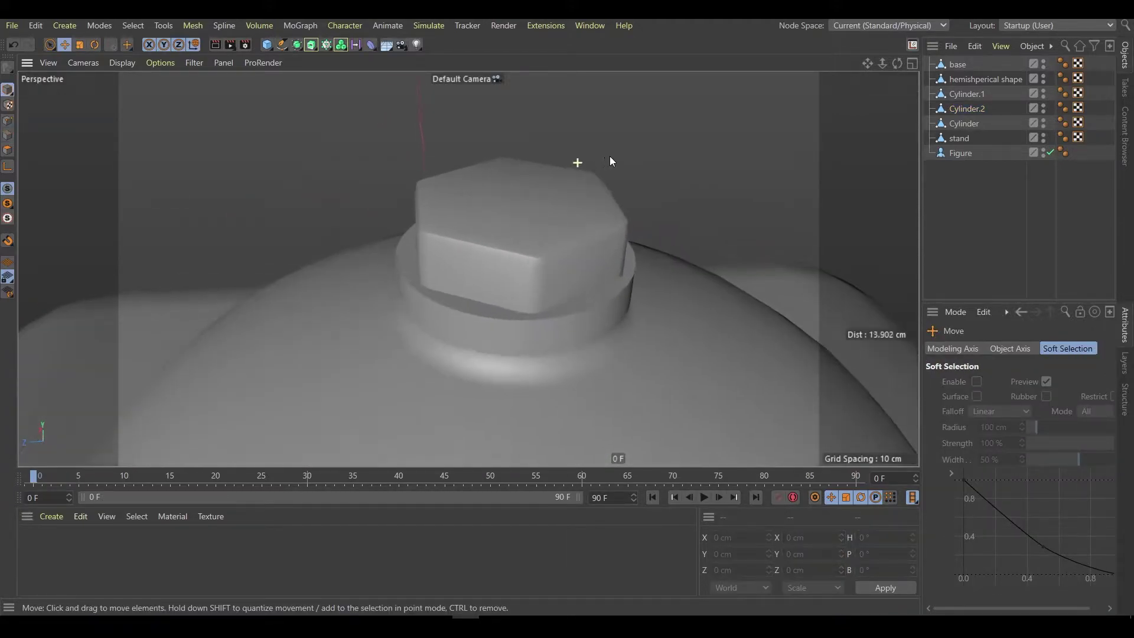
pyautogui.click(582, 253)
pyautogui.keyDown('alt'); pyautogui.moveTo(582, 254); pyautogui.dragTo(89, 161); pyautogui.keyUp('alt')
# Loop-select the dome's top ring, inner-extrude it and raise it upward
pyautogui.press('u')
pyautogui.press('l')
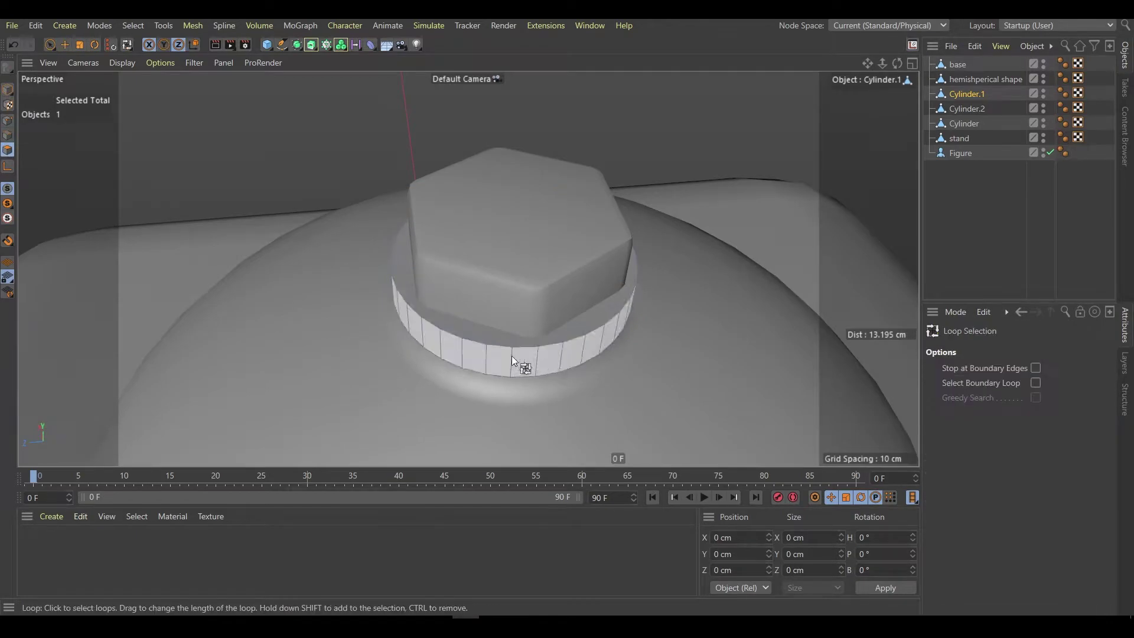
pyautogui.click(528, 329)
pyautogui.press('F4')
pyautogui.press('i')
pyautogui.press('e')
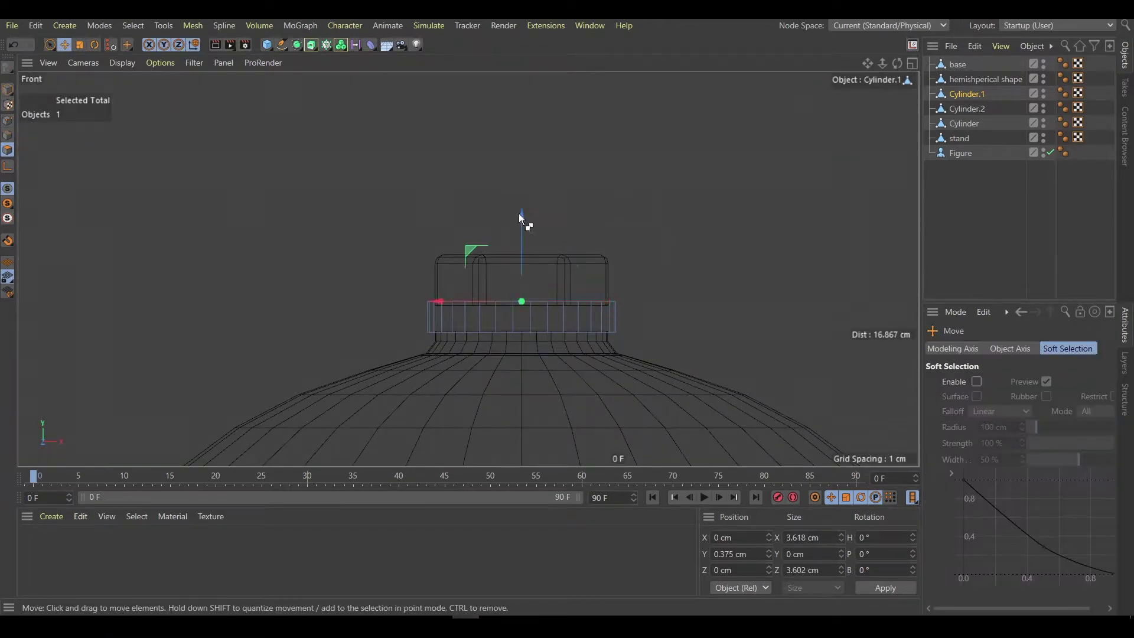
pyautogui.moveTo(518, 213)
pyautogui.mouseDown()
pyautogui.moveTo(520, 171)
pyautogui.moveTo(548, 162)
pyautogui.moveTo(546, 151)
pyautogui.mouseUp()
pyautogui.scroll(3, 520, 169)
# Inner-extrude a slightly wider step on top and raise the top ring higher
pyautogui.press('i')
pyautogui.press('e')
pyautogui.press('i')
pyautogui.moveTo(636, 233); pyautogui.dragTo(624, 227)
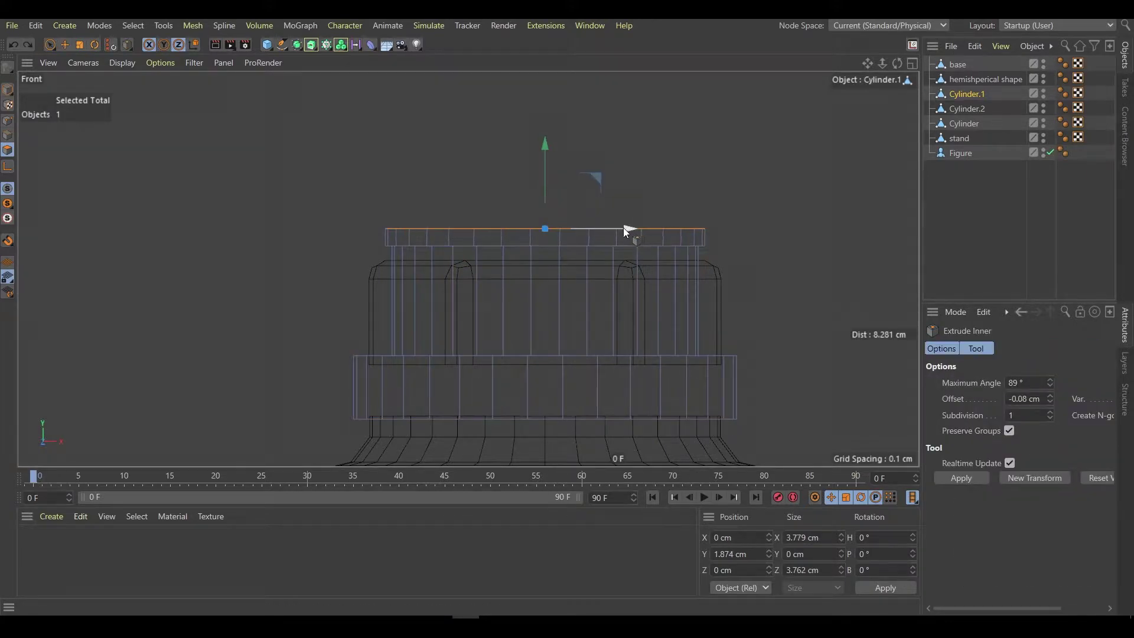
pyautogui.press('F5')
pyautogui.press('F4')
pyautogui.press('e')
pyautogui.moveTo(541, 144); pyautogui.dragTo(544, 111)
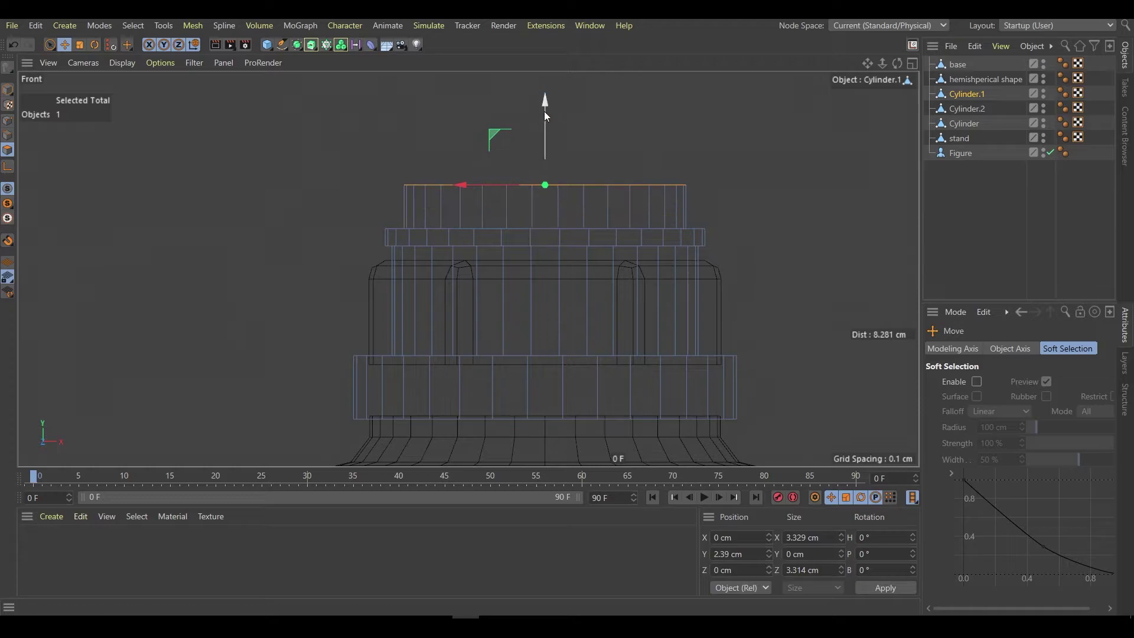
pyautogui.moveTo(544, 111); pyautogui.dragTo(534, 166, button='middle')
pyautogui.moveTo(535, 167)
pyautogui.mouseDown()
pyautogui.moveTo(537, 186)
pyautogui.moveTo(537, 172)
pyautogui.moveTo(476, 190)
pyautogui.moveTo(535, 157)
pyautogui.moveTo(669, 162)
pyautogui.mouseUp()
pyautogui.press('t')
# Inner-extrude again, shrink the top ring and lift it to start the knob
pyautogui.press('i')
pyautogui.press('e')
pyautogui.press('t')
pyautogui.press('e')
pyautogui.moveTo(539, 142); pyautogui.dragTo(539, 123)
pyautogui.moveTo(653, 148); pyautogui.dragTo(649, 148)
pyautogui.press('e')
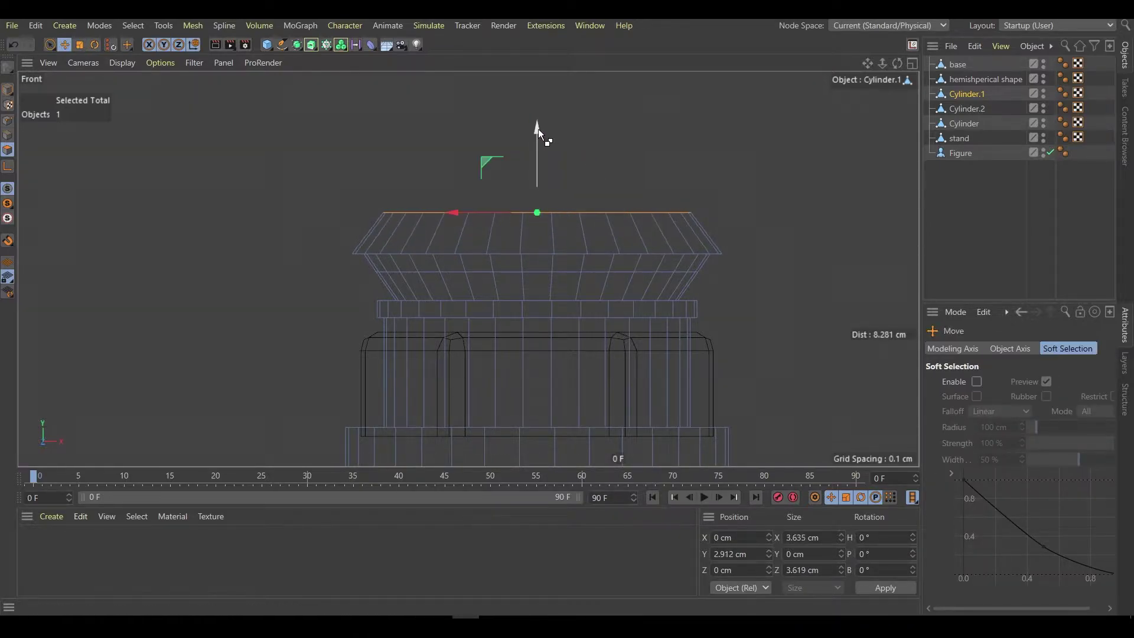
pyautogui.moveTo(540, 127); pyautogui.dragTo(540, 89)
pyautogui.scroll(-3, 527, 198)
# Extrude, widen, raise and scale successive rings to shape the bulb-shaped knob
pyautogui.press('d')
pyautogui.moveTo(527, 197)
pyautogui.mouseDown()
pyautogui.moveTo(518, 172)
pyautogui.moveTo(451, 182)
pyautogui.mouseUp()
pyautogui.press('t')
pyautogui.press('e')
pyautogui.moveTo(548, 177)
pyautogui.mouseDown()
pyautogui.moveTo(547, 107)
pyautogui.moveTo(752, 148)
pyautogui.moveTo(545, 78)
pyautogui.moveTo(529, 123)
pyautogui.moveTo(516, 107)
pyautogui.moveTo(524, 97)
pyautogui.mouseUp()
pyautogui.press('t')
pyautogui.press('e')
pyautogui.press('e')
pyautogui.press('t')
pyautogui.press('e')
pyautogui.scroll(5, 601, 169)
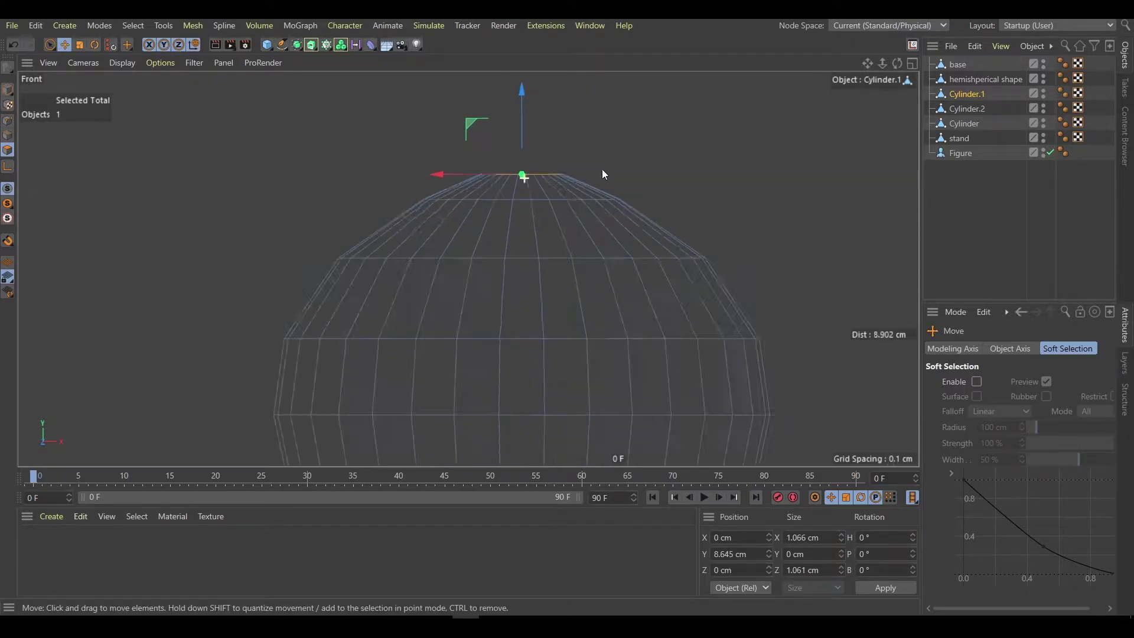
# Bevel the knob's top edge to round it off
pyautogui.press('m')
pyautogui.press('s')
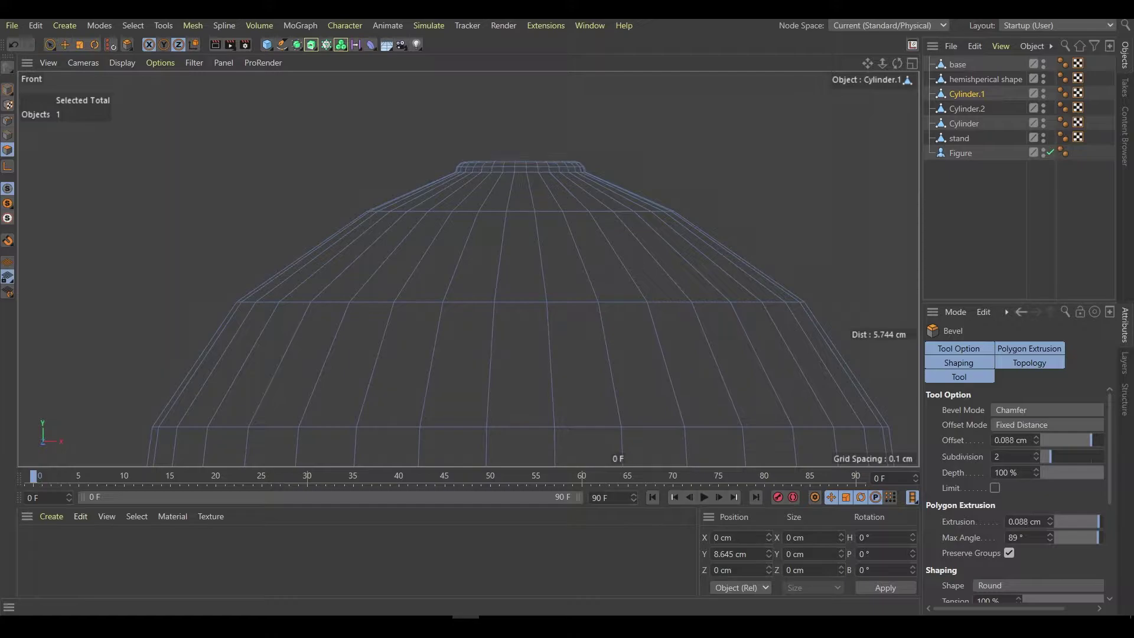
pyautogui.press('e')
pyautogui.scroll(-5, 549, 240)
pyautogui.press('F3')
# Add a rectangle spline above the knob, make it editable, chamfer bottom corners, lower top points
pyautogui.click(282, 45)
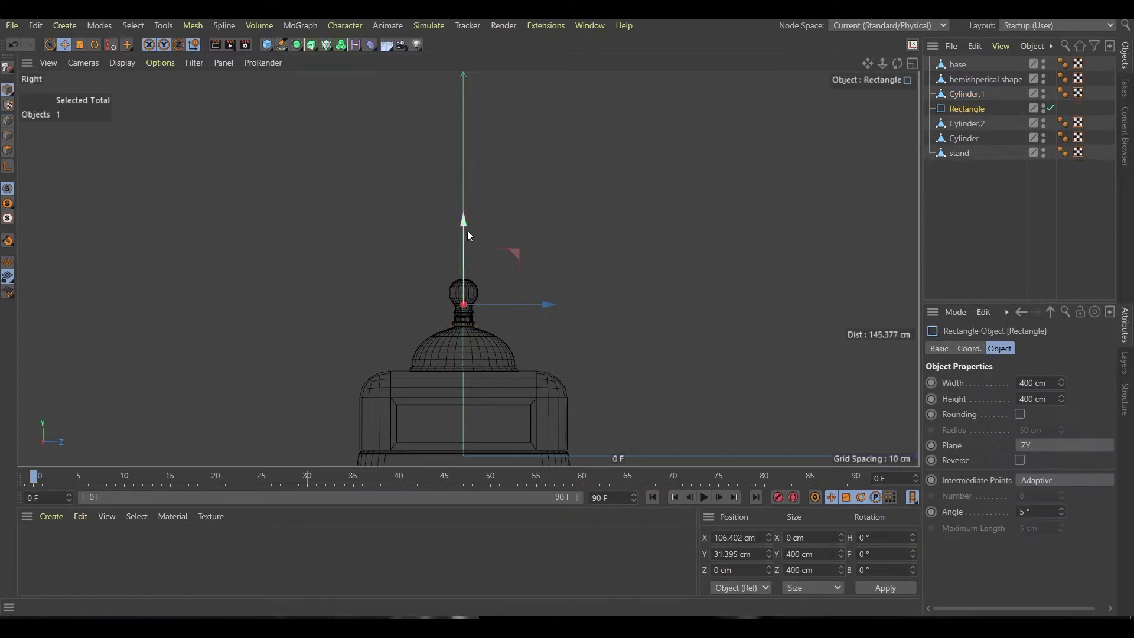
pyautogui.moveTo(483, 292); pyautogui.dragTo(314, 372)
pyautogui.moveTo(463, 221); pyautogui.dragTo(464, 160)
pyautogui.press('c')
pyautogui.press('t')
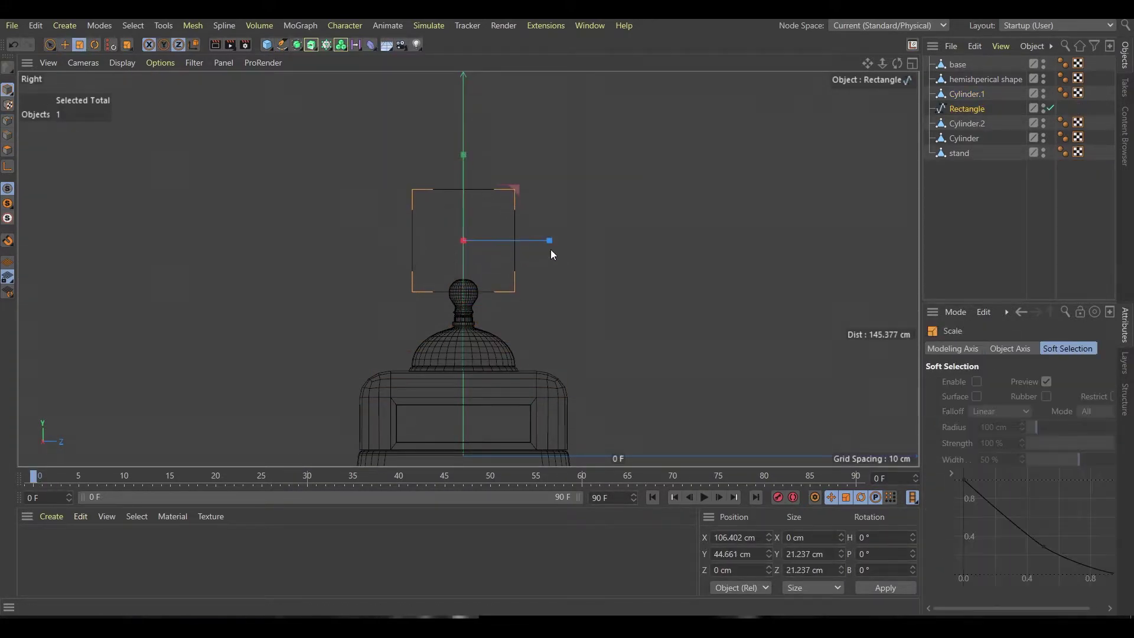
pyautogui.rightClick(400, 289)
pyautogui.click(401, 306)
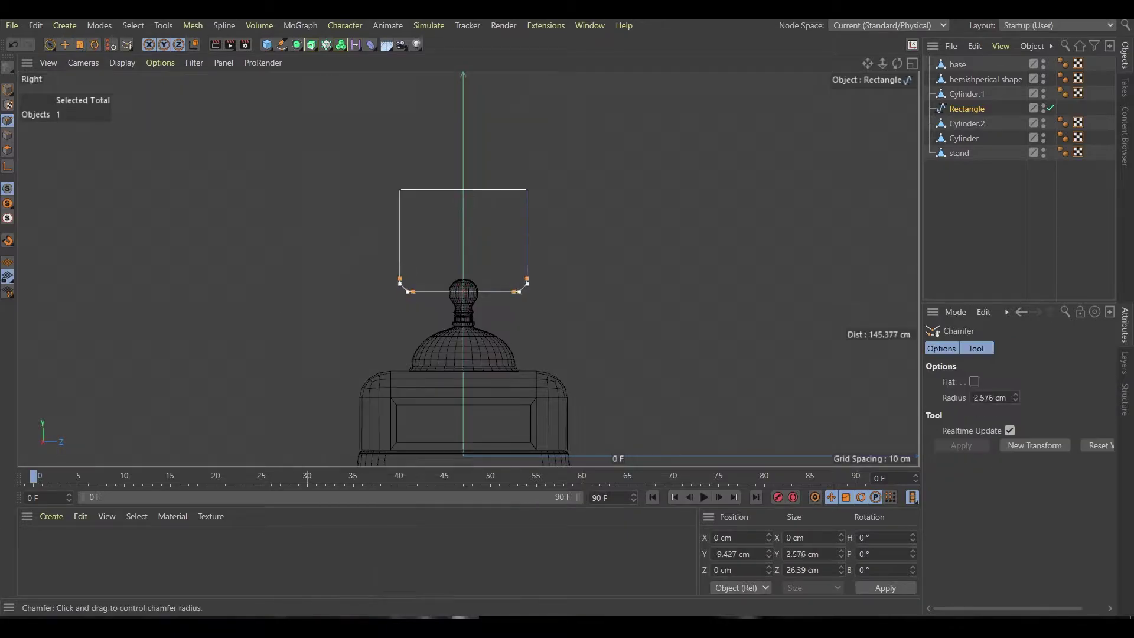
pyautogui.press('e')
pyautogui.moveTo(516, 189); pyautogui.dragTo(466, 237)
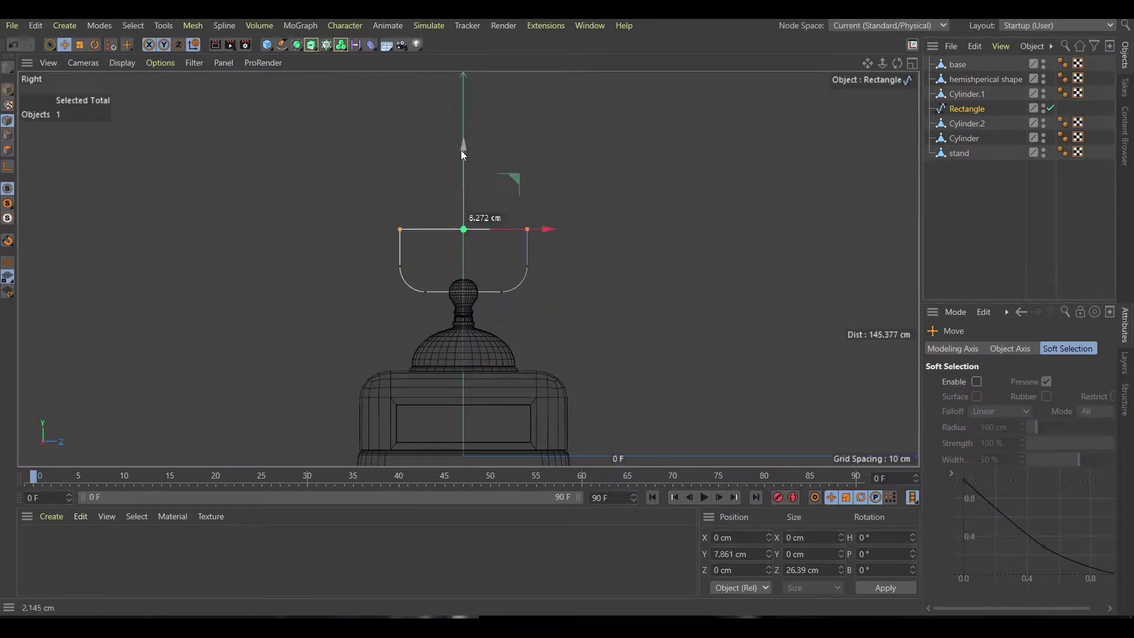
# Sweep a Circle (XY plane, radius 1 cm) along the rectangle inside a Sweep object
pyautogui.hotkey('shift', 'c')
pyautogui.write('circle')
pyautogui.press('Return')
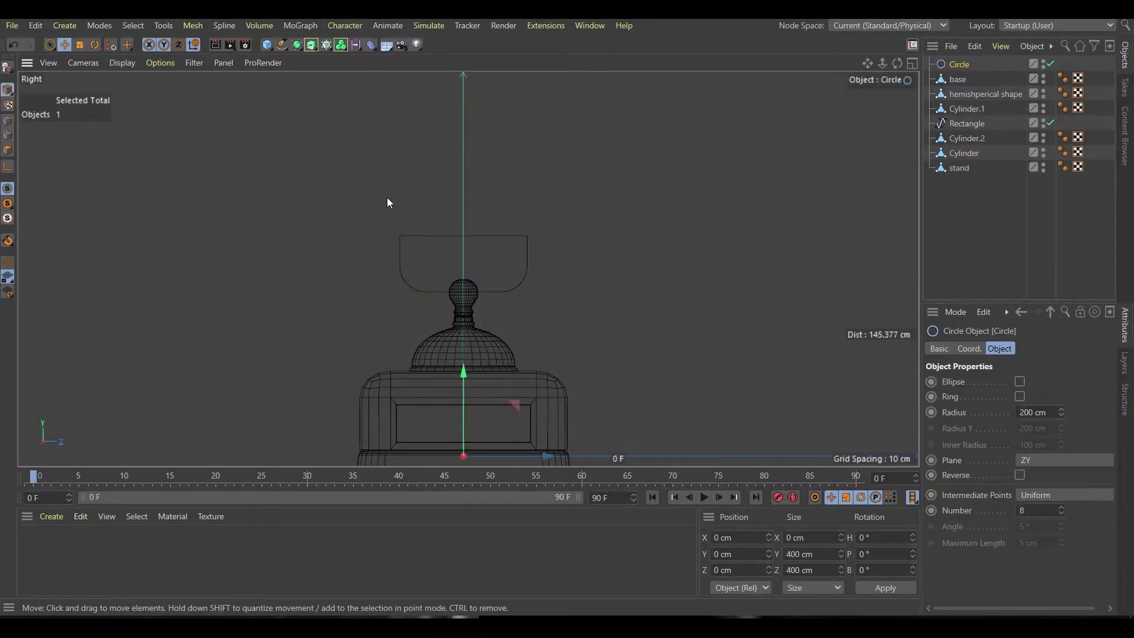
pyautogui.hotkey('shift', 'c')
pyautogui.write('sweep')
pyautogui.press('Return')
pyautogui.moveTo(960, 78); pyautogui.dragTo(962, 63)
pyautogui.moveTo(966, 137); pyautogui.dragTo(961, 63)
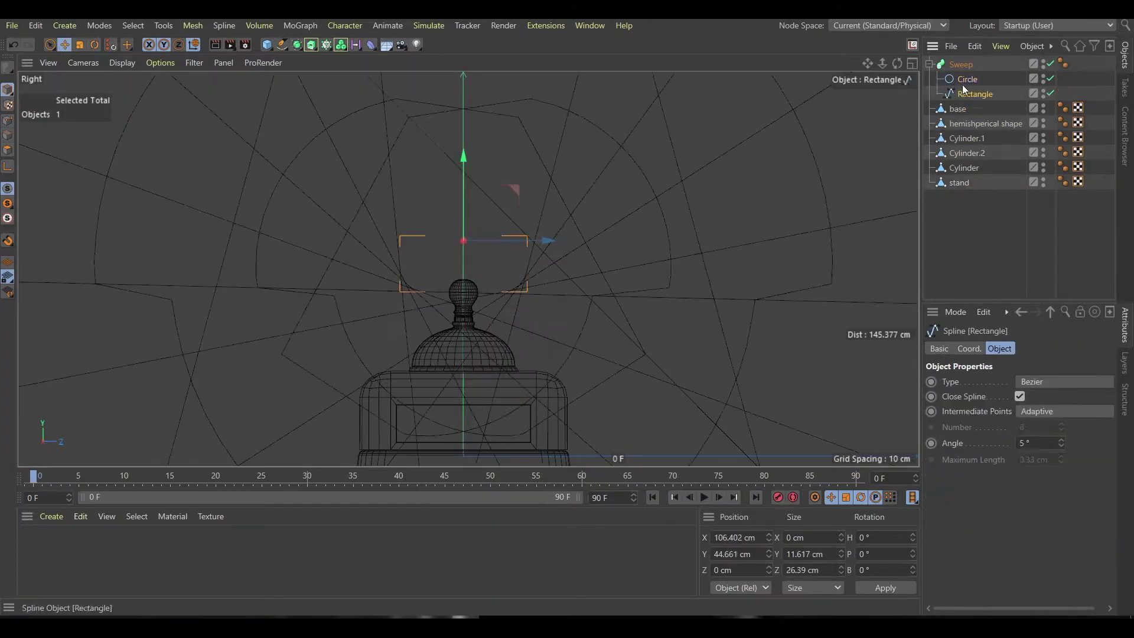
pyautogui.click(968, 79)
pyautogui.moveTo(1061, 412); pyautogui.dragTo(1061, 415)
pyautogui.click(1040, 460)
pyautogui.click(994, 462)
pyautogui.press('F1')
# Chamfer the rectangle path's top corners and make the Sweep editable
pyautogui.press('o')
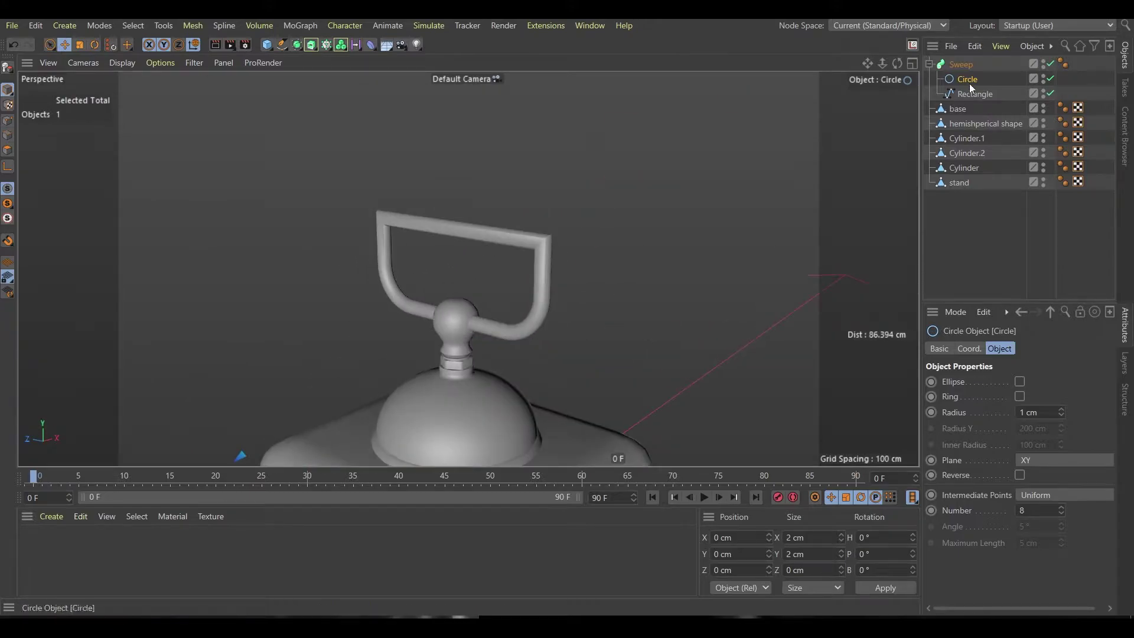
pyautogui.click(974, 92)
pyautogui.click(373, 347)
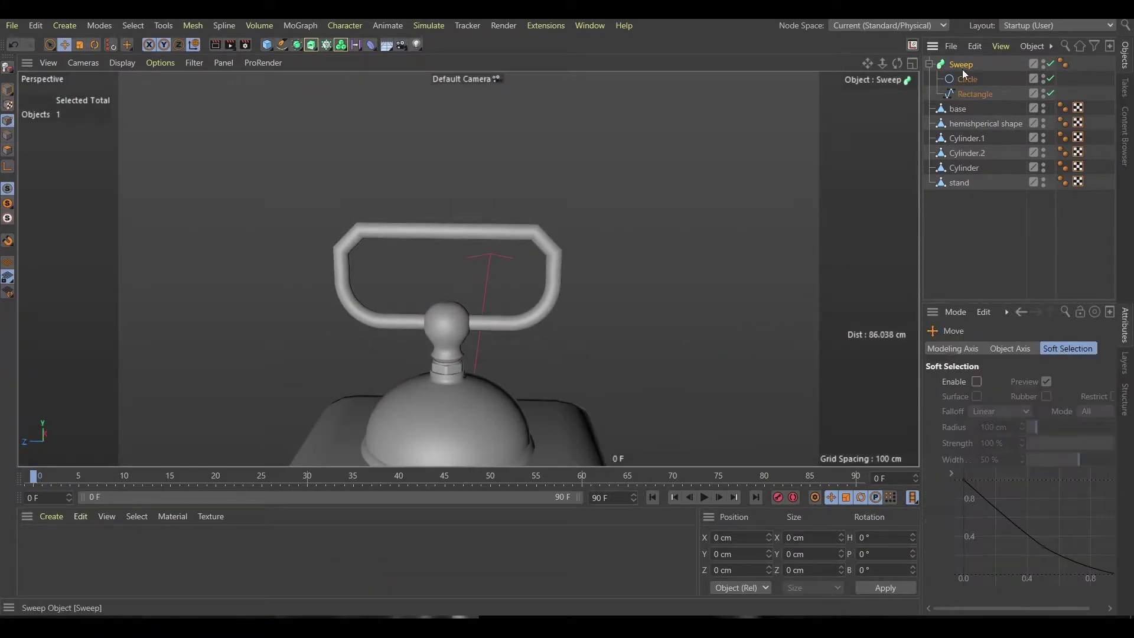
pyautogui.moveTo(988, 296); pyautogui.dragTo(1034, 296)
pyautogui.moveTo(1110, 56); pyautogui.dragTo(1035, 120)
pyautogui.scroll(5, 343, 247)
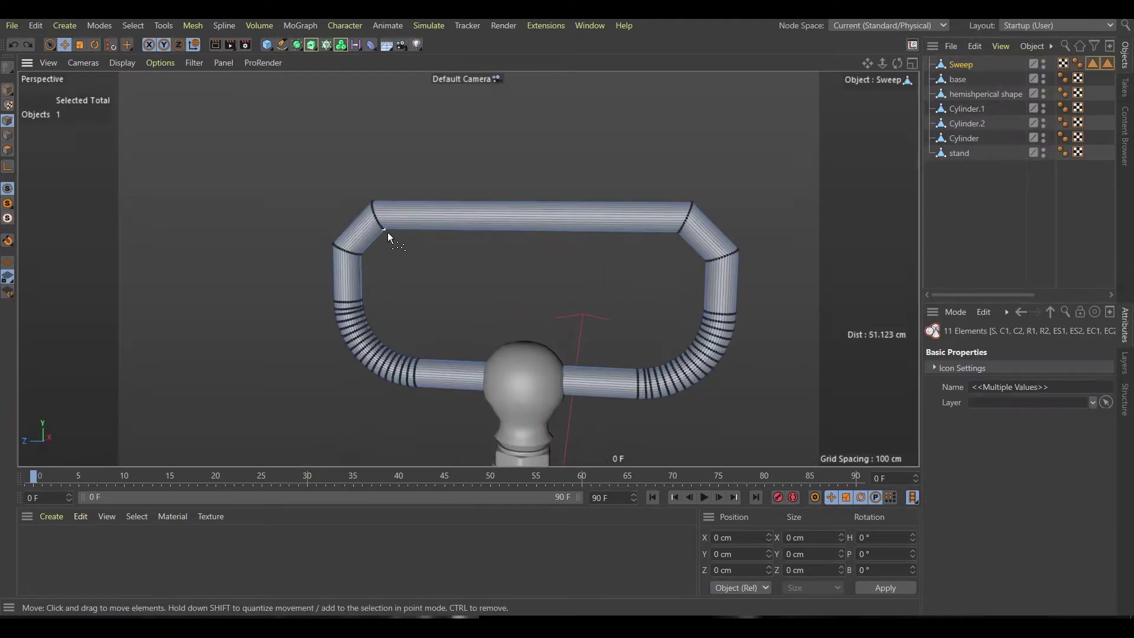
# Loop-select the tube's top bar and delete it to open the U shape
pyautogui.press('u')
pyautogui.press('l')
pyautogui.click(551, 212)
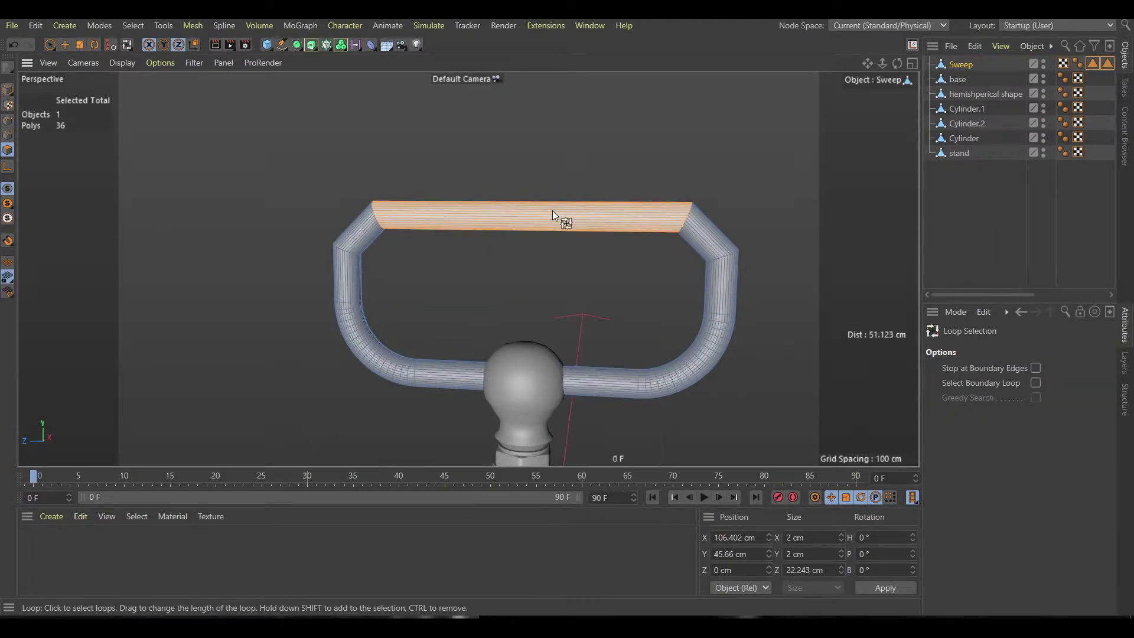
pyautogui.press('Delete')
pyautogui.scroll(5, 552, 211)
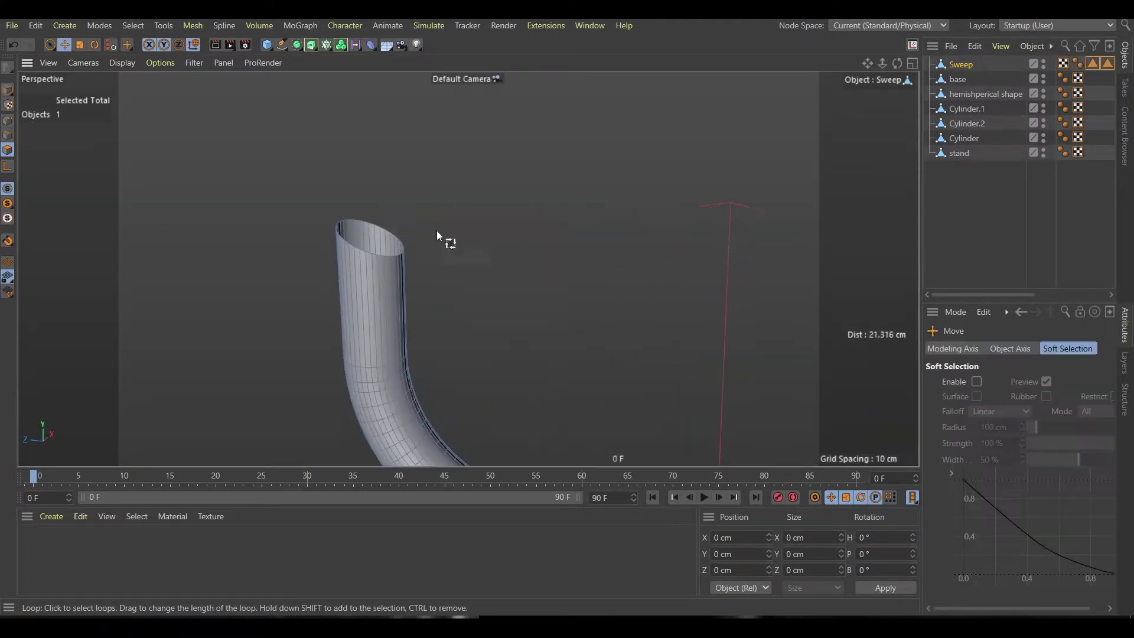
# Select both tube-end rim loops and flatten them vertically in the side view
pyautogui.click(367, 253)
pyautogui.scroll(-2, 378, 284)
pyautogui.scroll(-4, 383, 311)
pyautogui.scroll(5, 632, 250)
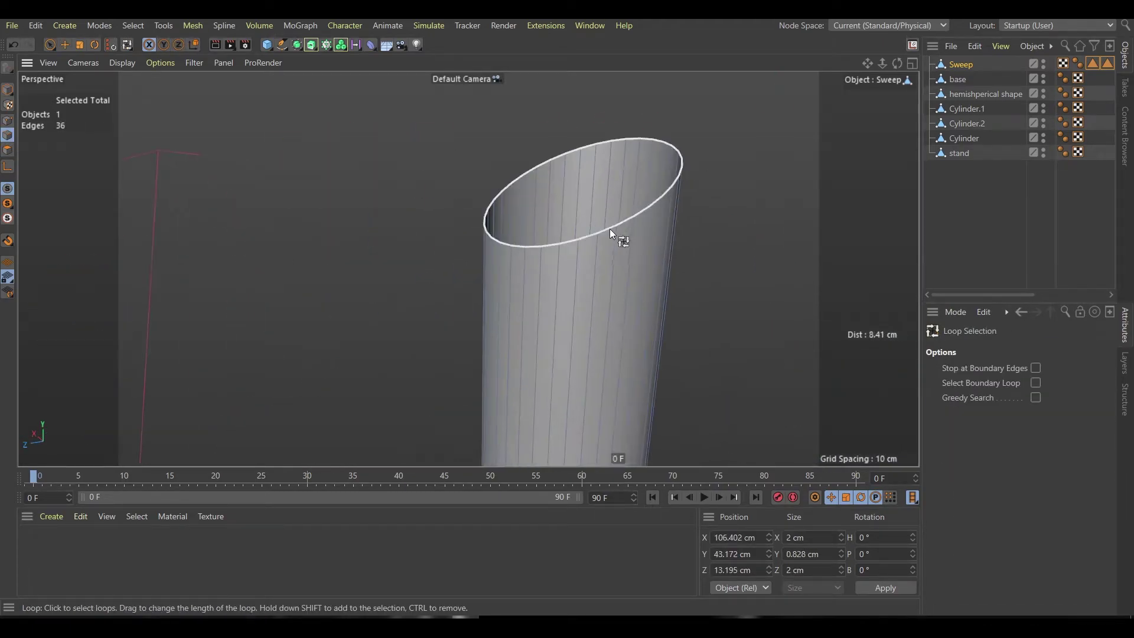
pyautogui.keyDown('shift'); pyautogui.click(612, 232); pyautogui.keyUp('shift')
pyautogui.press('F3')
pyautogui.press('t')
pyautogui.moveTo(447, 83); pyautogui.dragTo(447, 137)
pyautogui.press('F1')
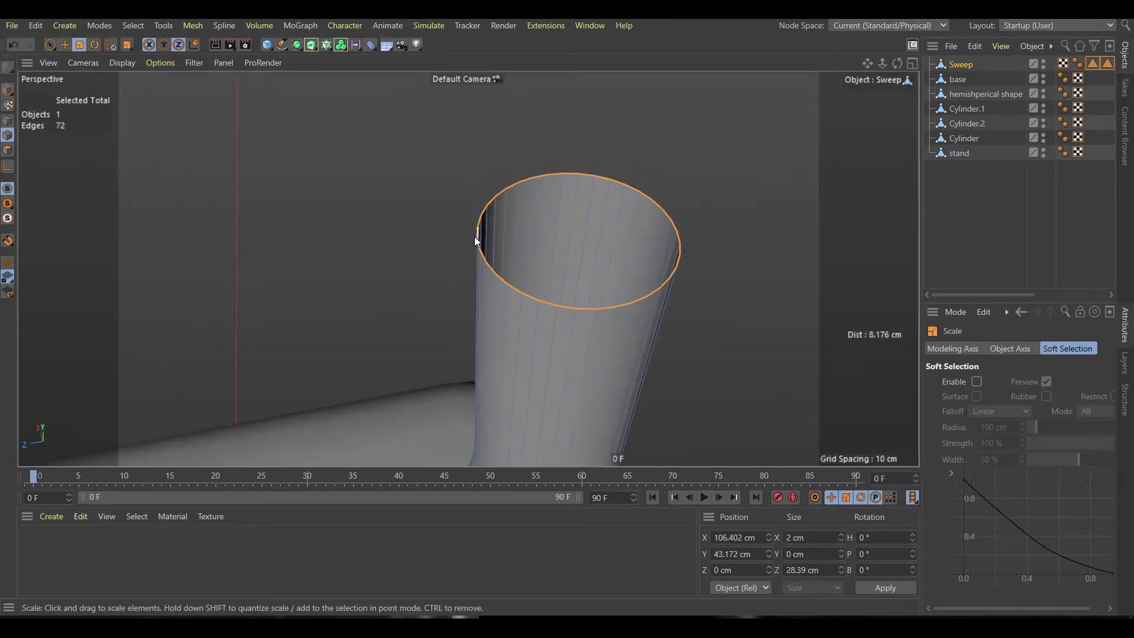
pyautogui.scroll(-3, 475, 237)
# Loop-select the left and right tube rims and scale them slightly narrower
pyautogui.press('u')
pyautogui.press('l')
pyautogui.click(328, 334)
pyautogui.moveTo(285, 273); pyautogui.dragTo(312, 275)
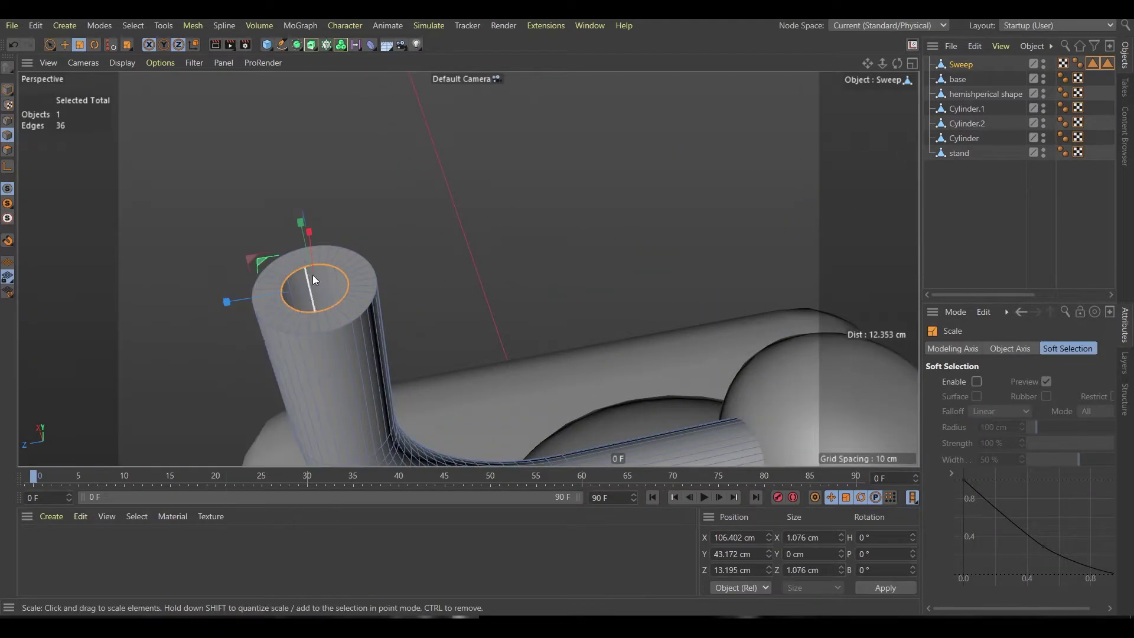
pyautogui.scroll(3, 417, 266)
pyautogui.press('u')
pyautogui.press('l')
pyautogui.click(466, 218)
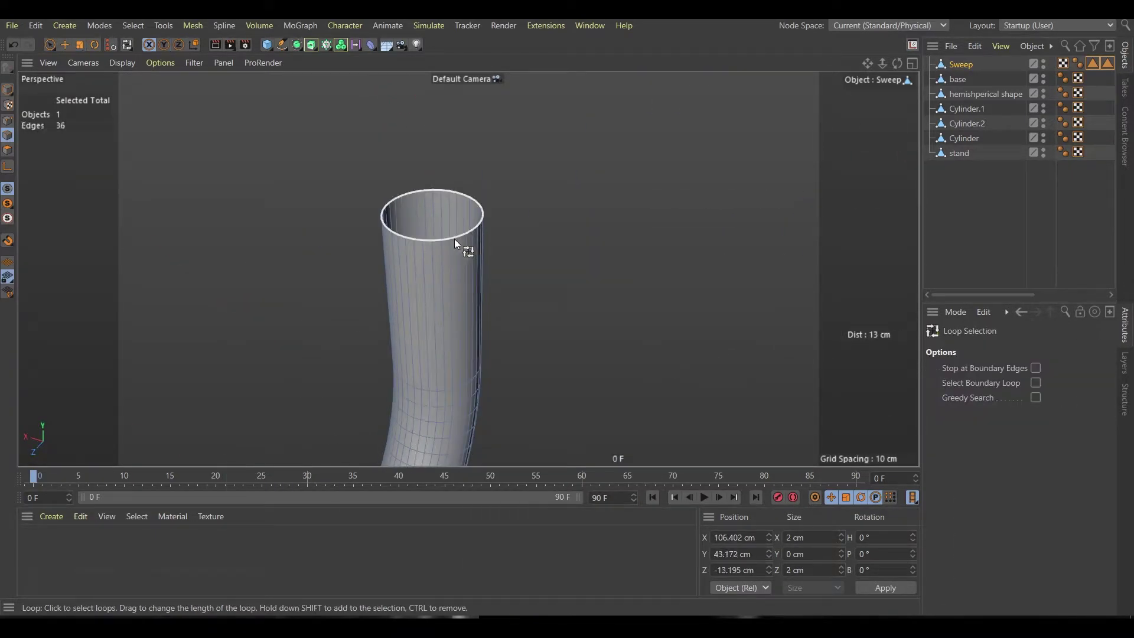
pyautogui.press('t')
pyautogui.click(338, 234)
pyautogui.press('e')
# Zoom out in the side view and select the swept tube
pyautogui.scroll(-3, 330, 294)
pyautogui.scroll(-3, 310, 288)
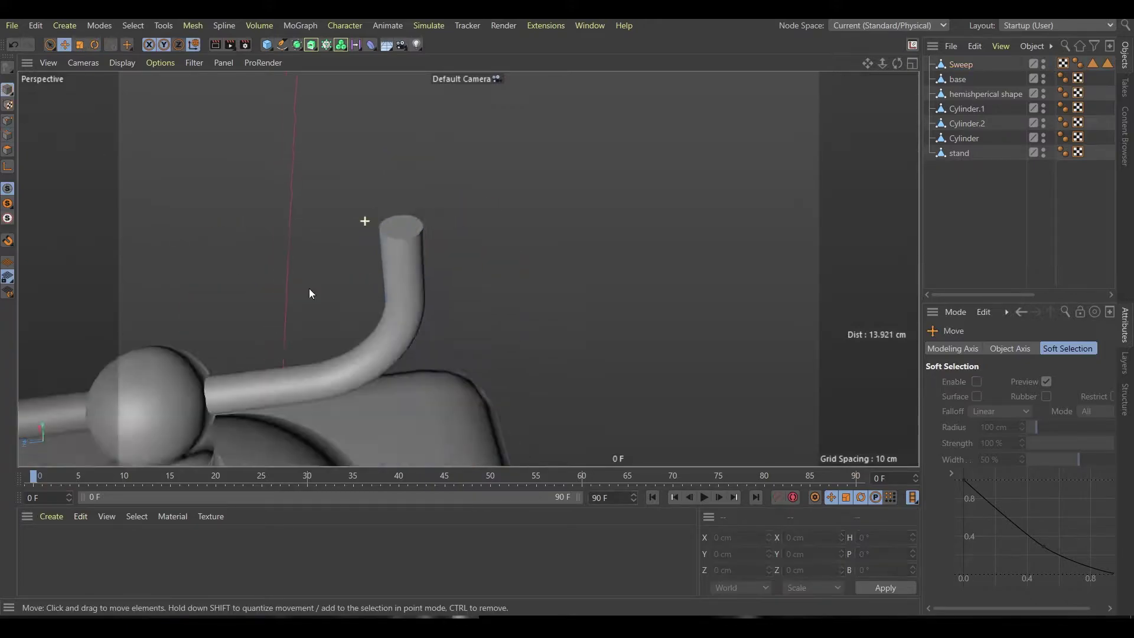
pyautogui.scroll(-3, 409, 246)
pyautogui.press('F3')
pyautogui.scroll(-2, 469, 358)
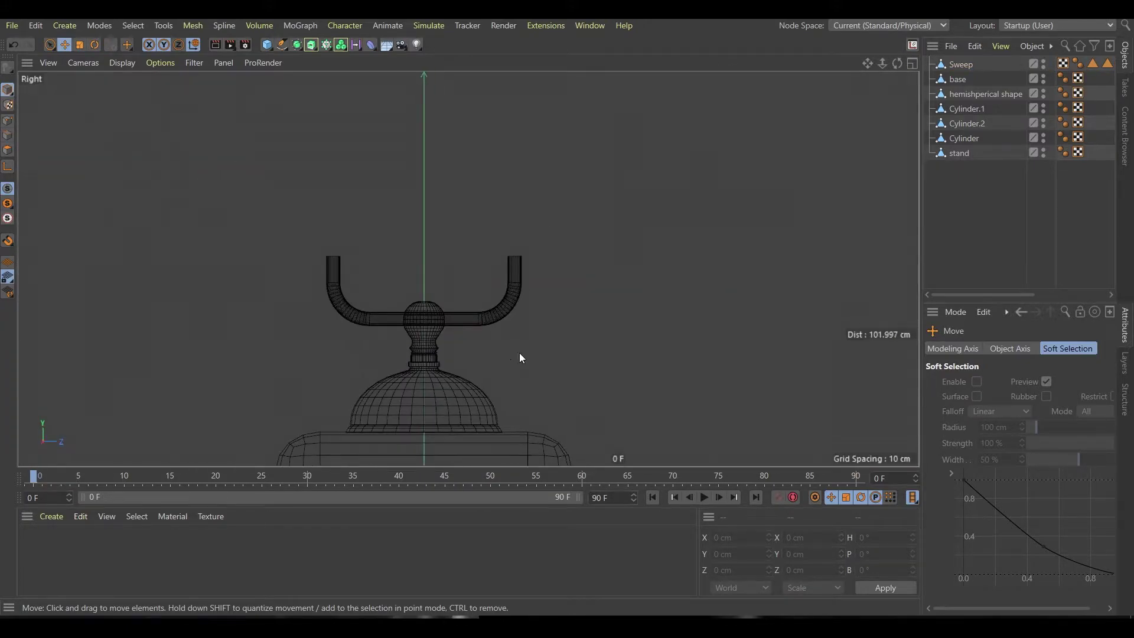
pyautogui.click(484, 316)
# Rename the sweep object, entering 'tor' as the new name
pyautogui.hscroll(3, 1108, 71)
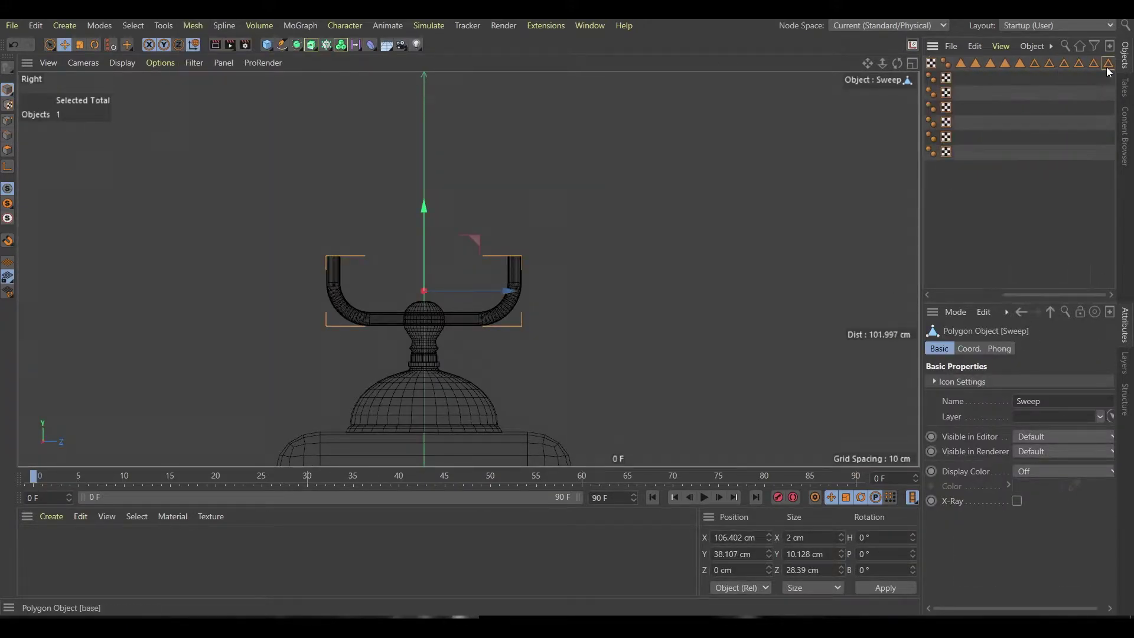
pyautogui.hscroll(-3, 1108, 71)
pyautogui.doubleClick(962, 65)
pyautogui.write('base of ro')
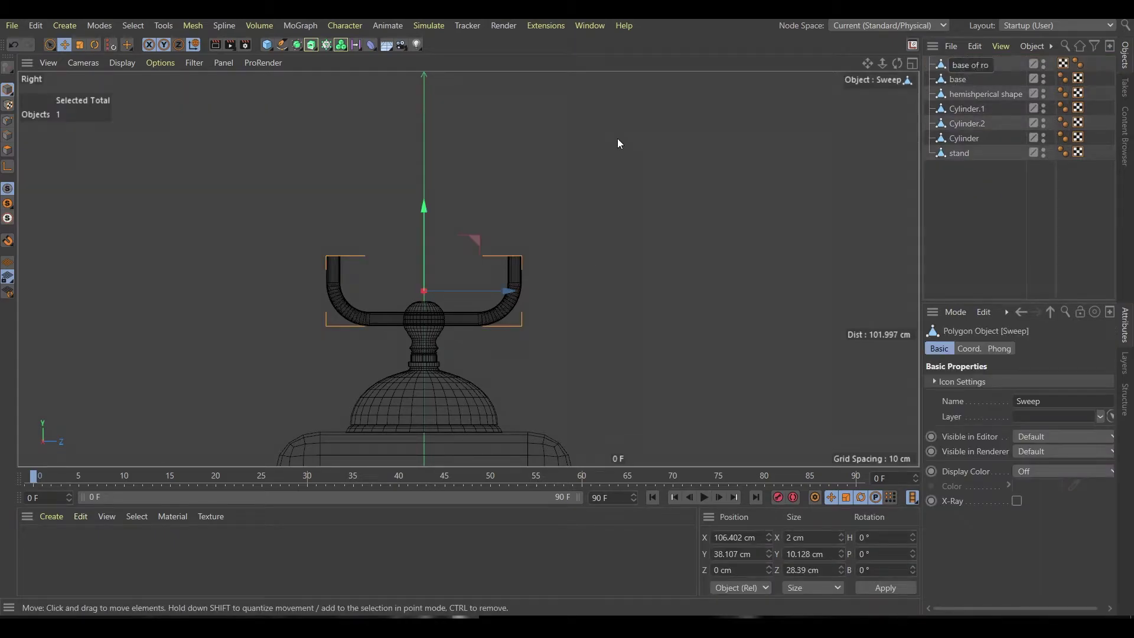
pyautogui.write('tor')
pyautogui.press('Return')
# Add a new cylinder, shrink it into a small disk and lower it onto the tube end
pyautogui.click(267, 44)
pyautogui.click(552, 63)
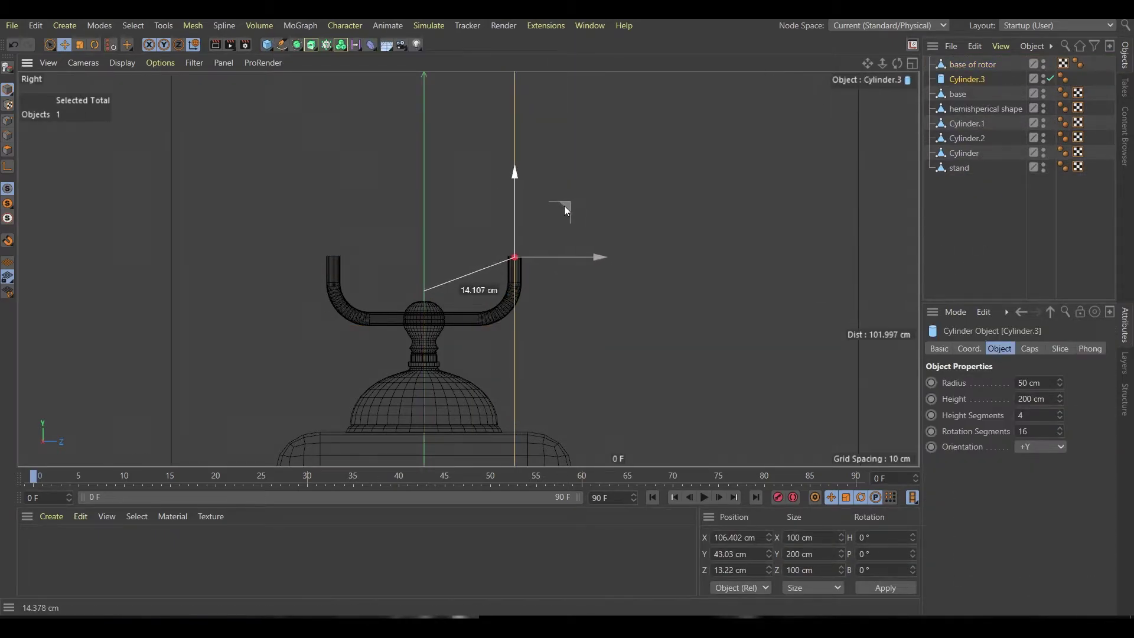
pyautogui.press('t')
pyautogui.moveTo(564, 205); pyautogui.dragTo(227, 382)
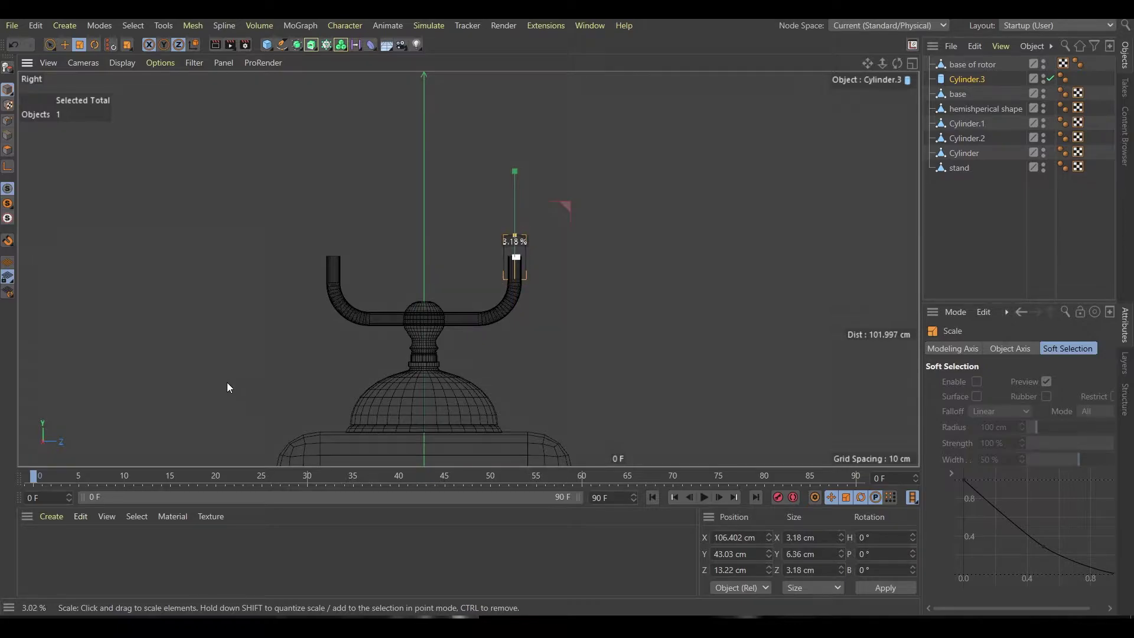
pyautogui.press('o')
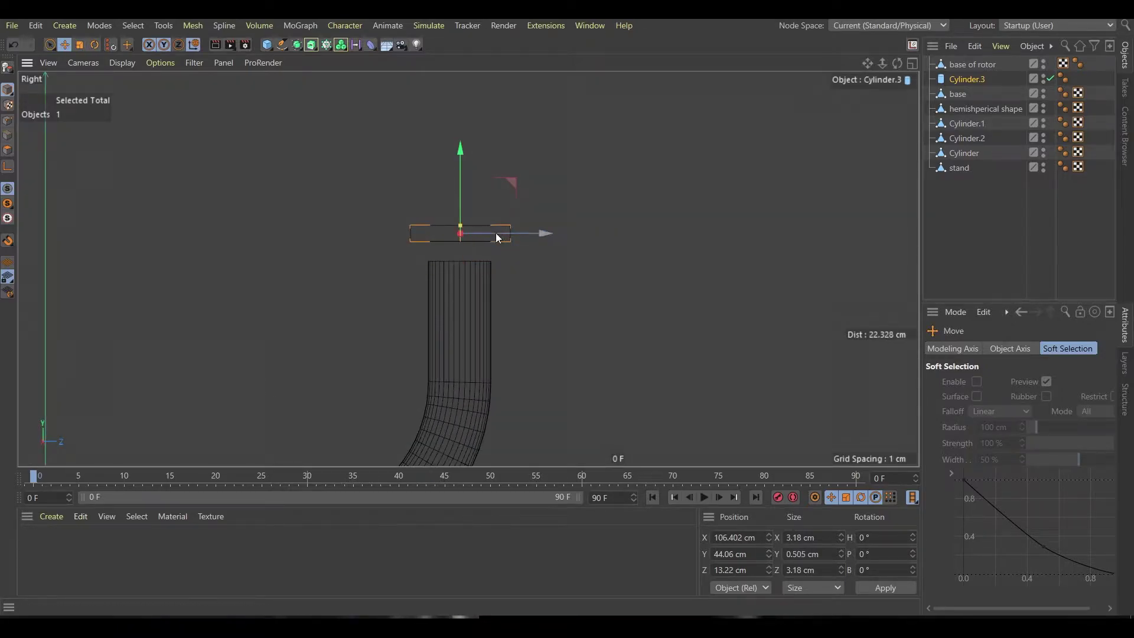
pyautogui.moveTo(460, 230); pyautogui.dragTo(460, 254)
pyautogui.click(1021, 416)
pyautogui.press('t')
pyautogui.moveTo(621, 266); pyautogui.dragTo(616, 265)
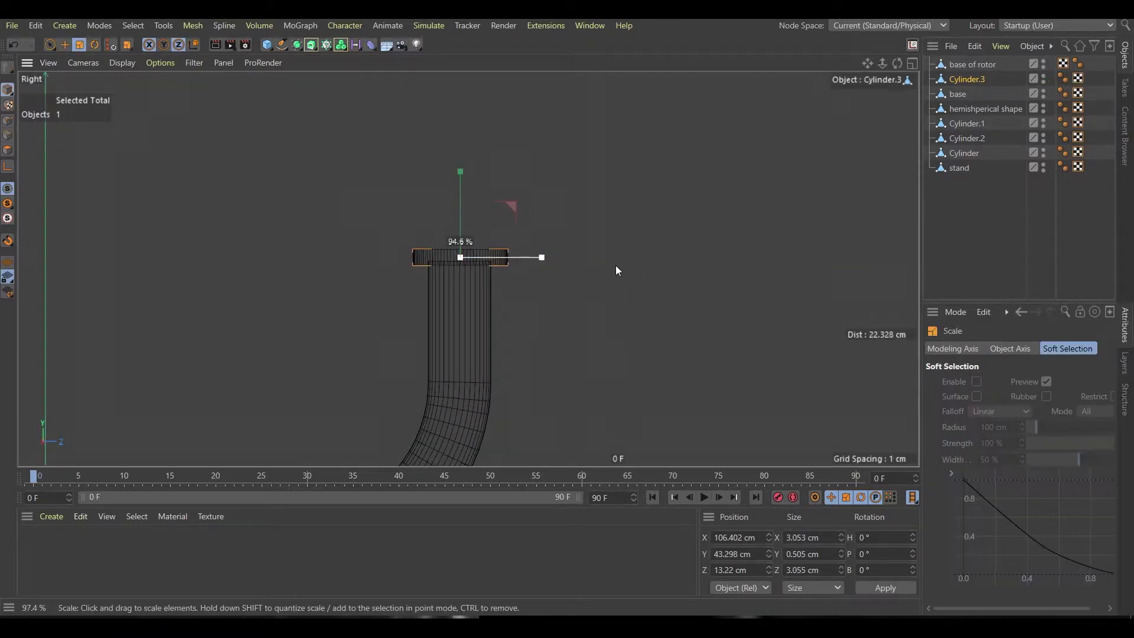
pyautogui.moveTo(501, 277); pyautogui.dragTo(502, 273)
pyautogui.press('F1')
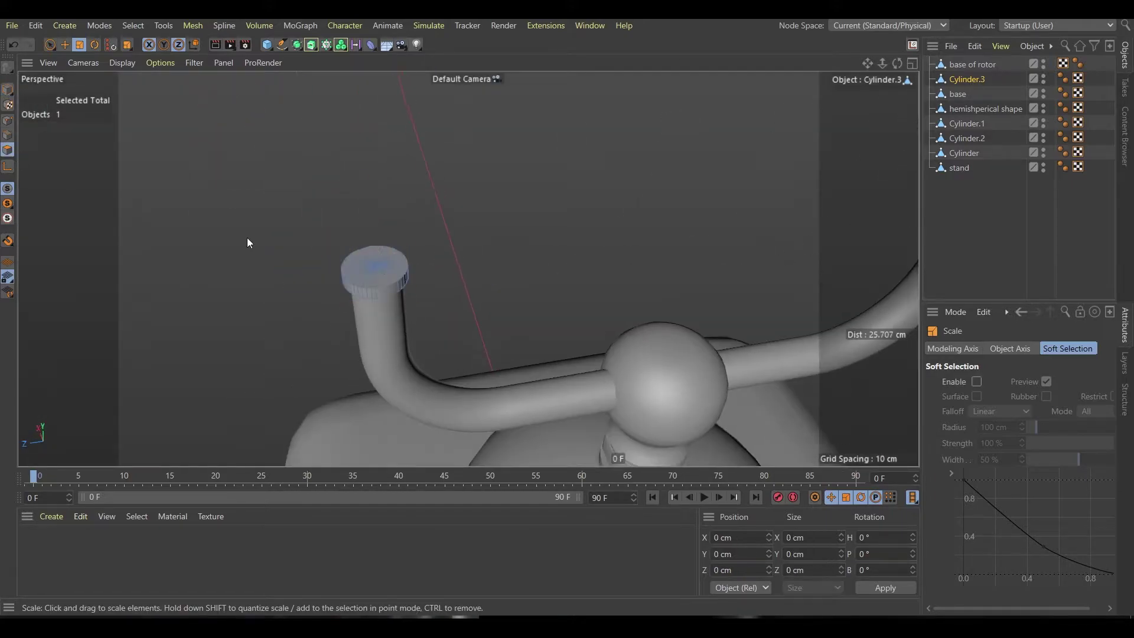
# Select the disk's top edge loop, then raise and reshape it into a rounded bulb
pyautogui.press('u')
pyautogui.press('l')
pyautogui.press('F3')
pyautogui.scroll(3, 511, 264)
pyautogui.press('t')
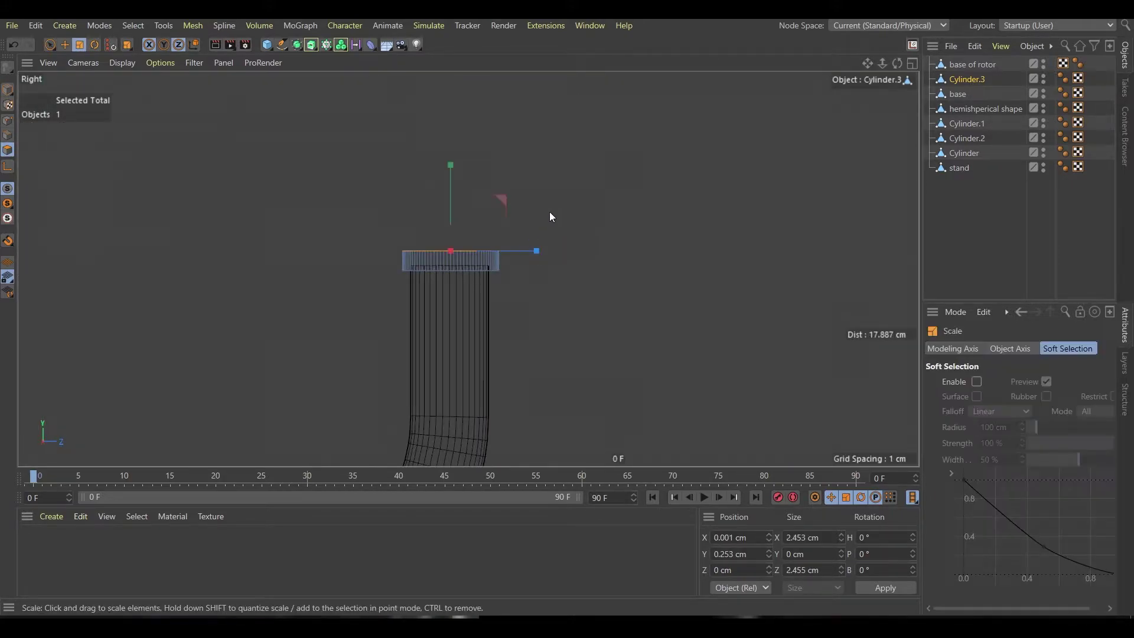
pyautogui.moveTo(444, 162)
pyautogui.mouseDown()
pyautogui.moveTo(447, 145)
pyautogui.moveTo(611, 137)
pyautogui.mouseUp()
pyautogui.press('t')
pyautogui.moveTo(451, 117); pyautogui.dragTo(449, 91)
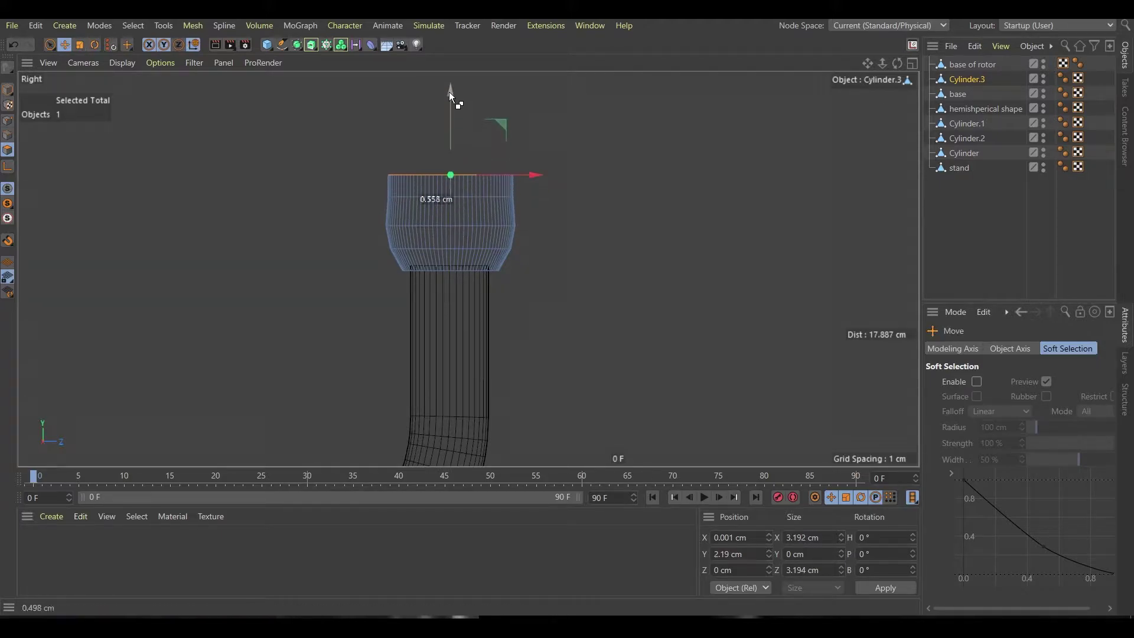
pyautogui.moveTo(490, 177); pyautogui.dragTo(516, 192)
pyautogui.moveTo(453, 134)
pyautogui.mouseDown()
pyautogui.moveTo(480, 179)
pyautogui.moveTo(449, 129)
pyautogui.mouseUp()
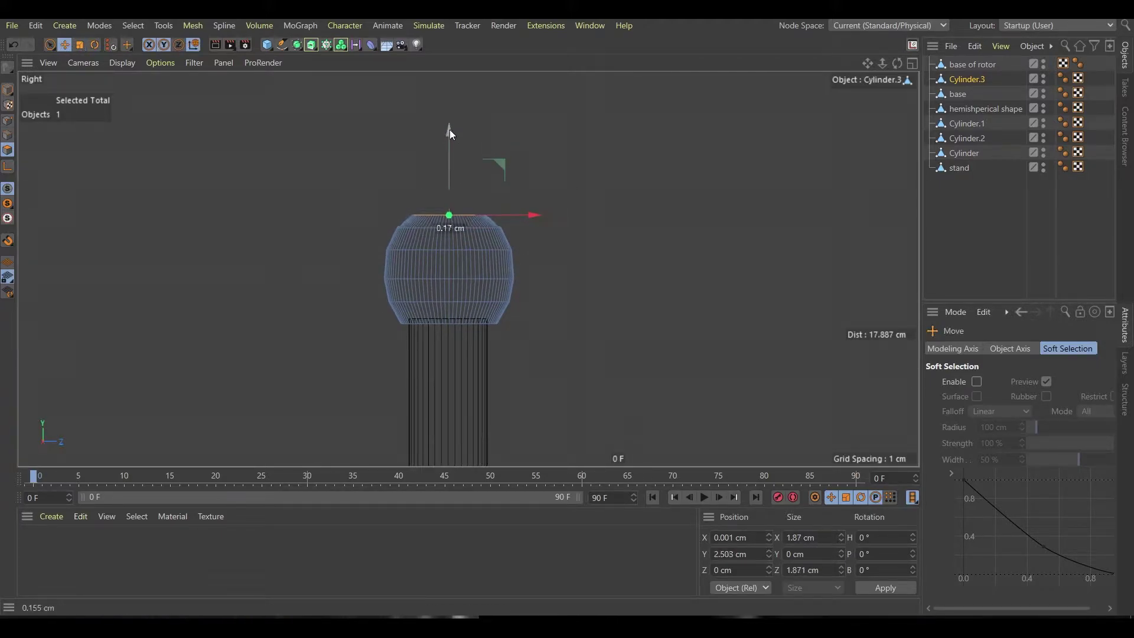
# Inset the bulb's top cap, then raise it and widen the new ring slightly
pyautogui.press('i')
pyautogui.press('F5')
pyautogui.middleClick(263, 166)
pyautogui.scroll(3, 406, 257)
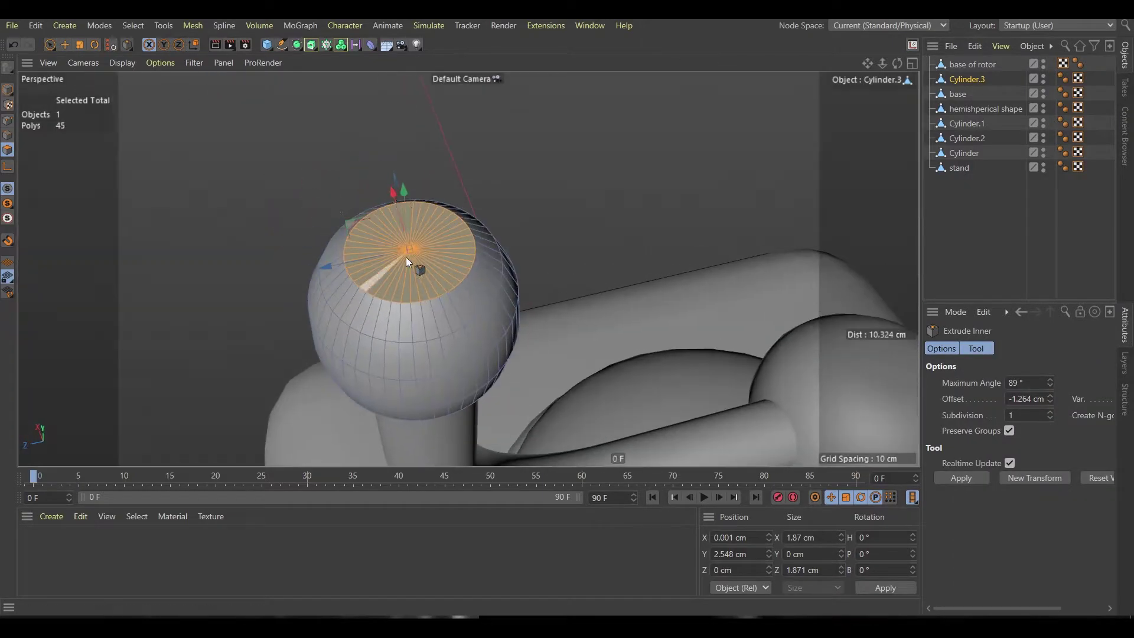
pyautogui.moveTo(405, 257); pyautogui.dragTo(410, 251)
pyautogui.press('e')
pyautogui.press('F4')
pyautogui.scroll(3, 468, 207)
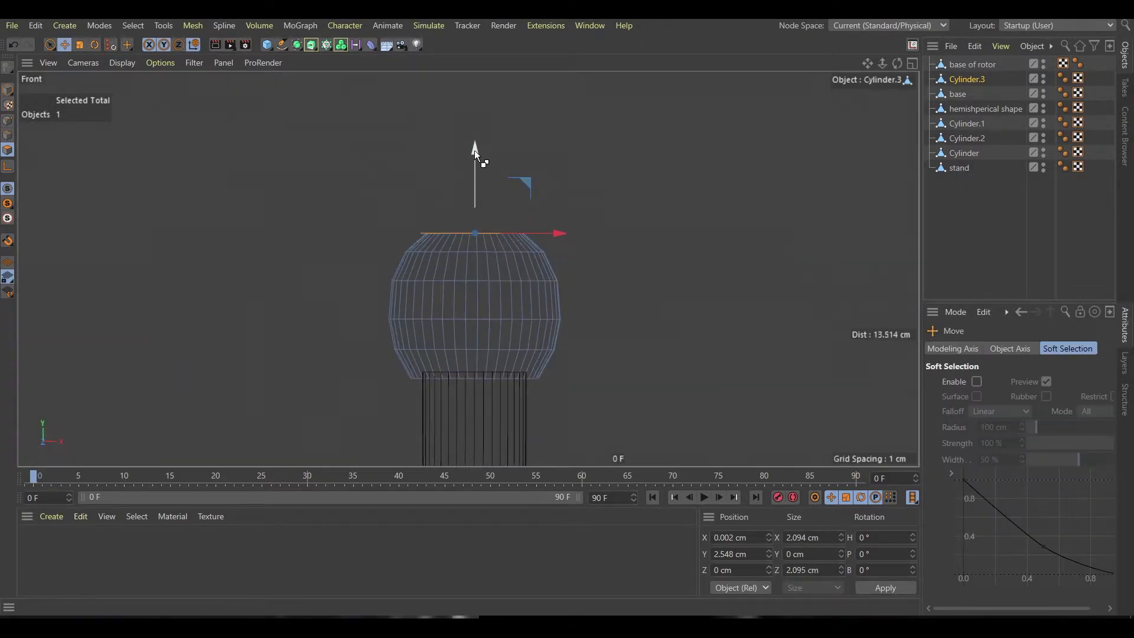
pyautogui.moveTo(475, 148); pyautogui.dragTo(472, 139)
pyautogui.press('t')
pyautogui.press('e')
pyautogui.moveTo(384, 188); pyautogui.dragTo(585, 139)
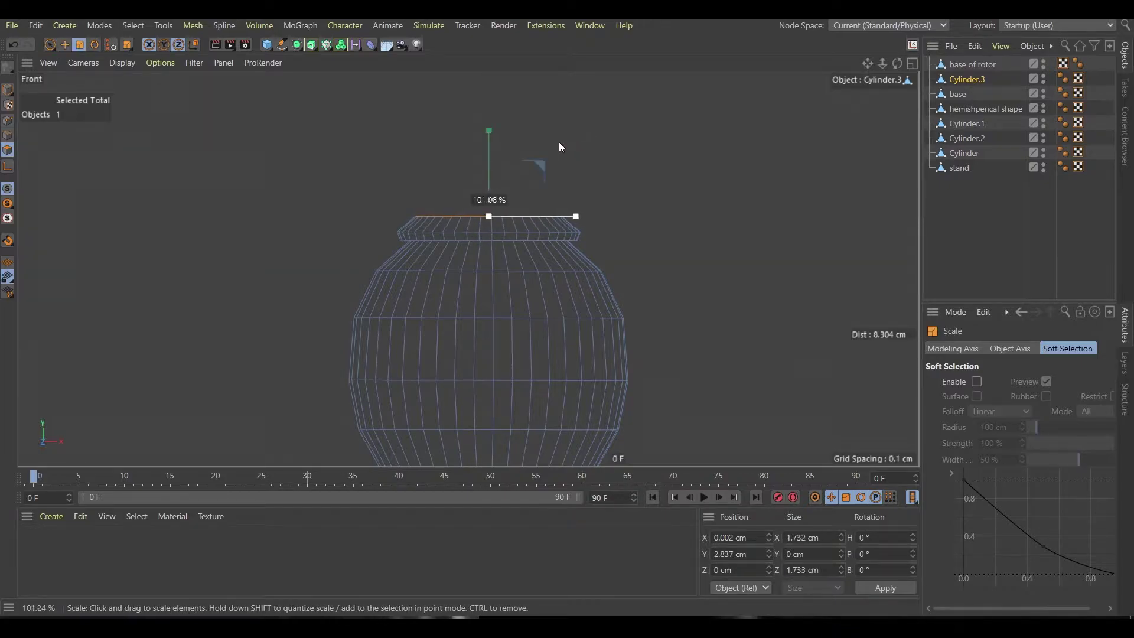
# Alternately widen and raise the top edge ring to build the second bulb
pyautogui.press('t')
pyautogui.moveTo(466, 140); pyautogui.dragTo(485, 116)
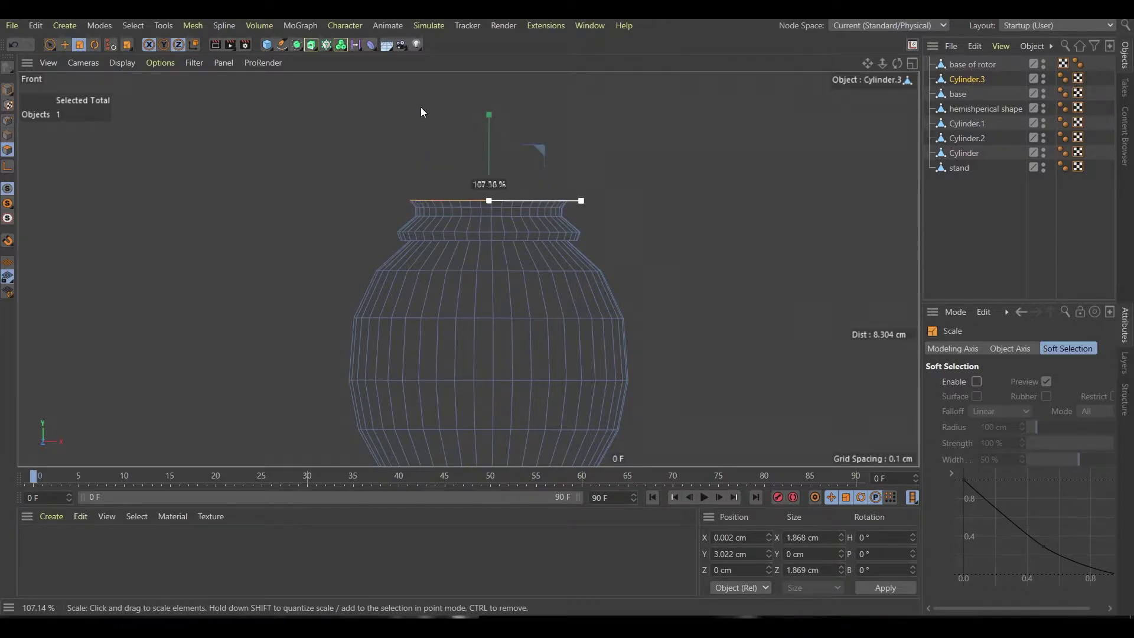
pyautogui.keyDown('alt'); pyautogui.moveTo(485, 117); pyautogui.dragTo(482, 189, button='middle'); pyautogui.keyUp('alt')
pyautogui.press('e')
pyautogui.moveTo(482, 189); pyautogui.dragTo(545, 175)
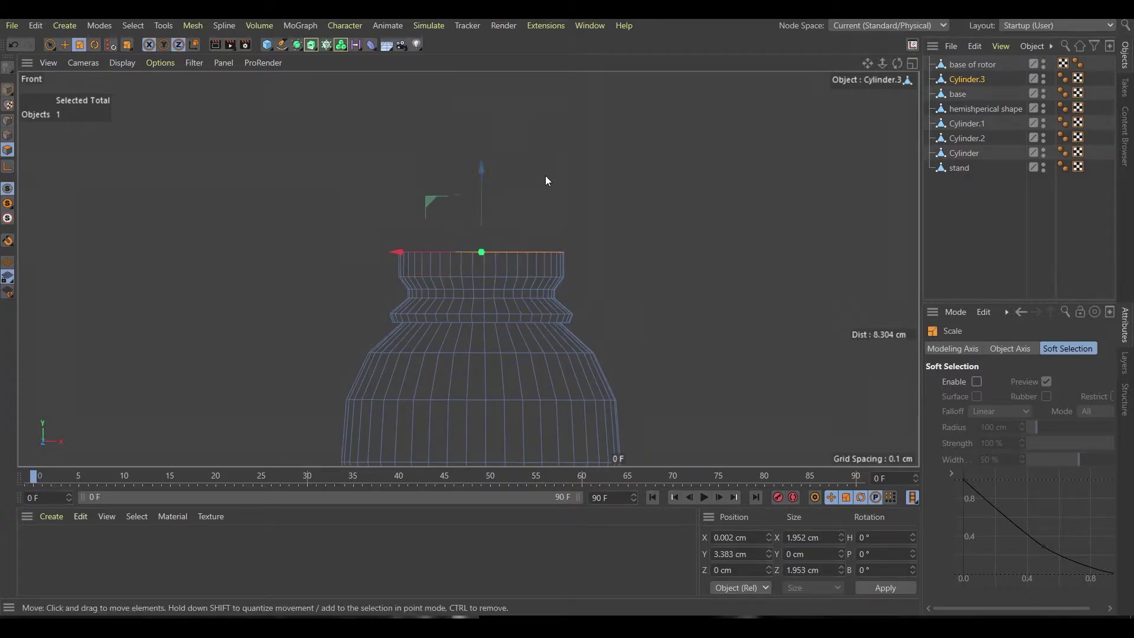
pyautogui.press('t')
pyautogui.moveTo(481, 146)
pyautogui.mouseDown()
pyautogui.moveTo(583, 144)
pyautogui.moveTo(478, 120)
pyautogui.moveTo(567, 89)
pyautogui.mouseUp()
pyautogui.press('e')
pyautogui.keyDown('alt'); pyautogui.moveTo(566, 84); pyautogui.dragTo(479, 175, button='middle'); pyautogui.keyUp('alt')
# Shrink the top ring to narrow the neck and return to the full perspective view
pyautogui.press('t')
pyautogui.moveTo(617, 138)
pyautogui.mouseDown()
pyautogui.moveTo(489, 134)
pyautogui.moveTo(481, 96)
pyautogui.moveTo(545, 123)
pyautogui.moveTo(500, 121)
pyautogui.mouseUp()
pyautogui.press('e')
pyautogui.press('t')
pyautogui.middleClick(500, 121)
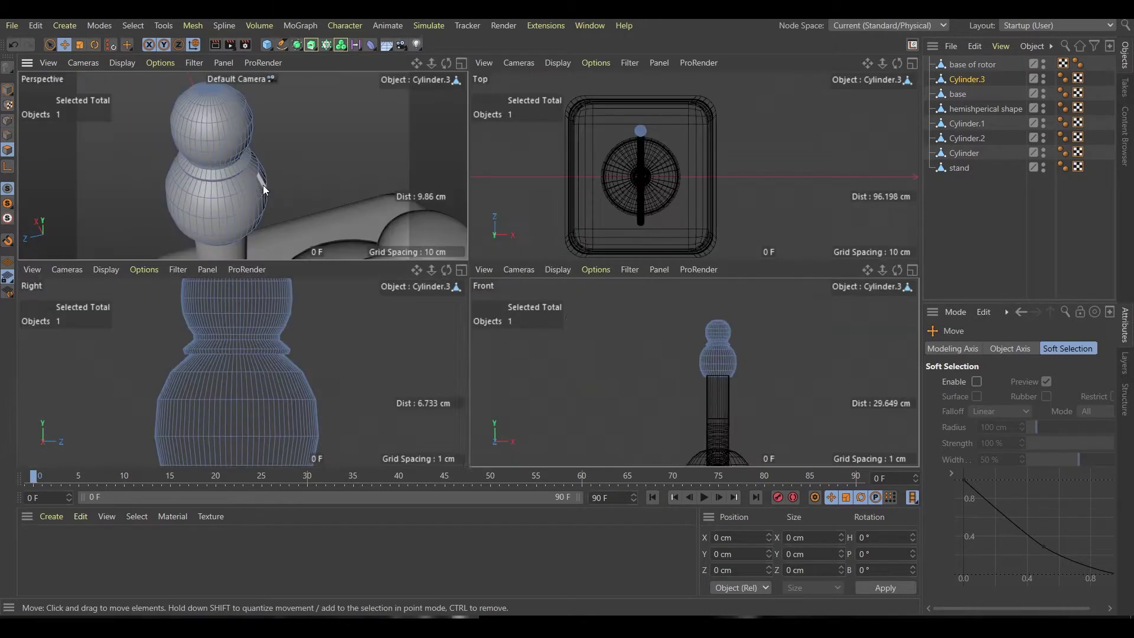
pyautogui.middleClick(263, 185)
# Rename Cylinder.3 to 'old bearings' and wrap it in a Subdivision Surface
pyautogui.press('e')
pyautogui.keyDown('alt'); pyautogui.moveTo(264, 185); pyautogui.dragTo(348, 177); pyautogui.keyUp('alt')
pyautogui.doubleClick(969, 80)
pyautogui.write('old bearings')
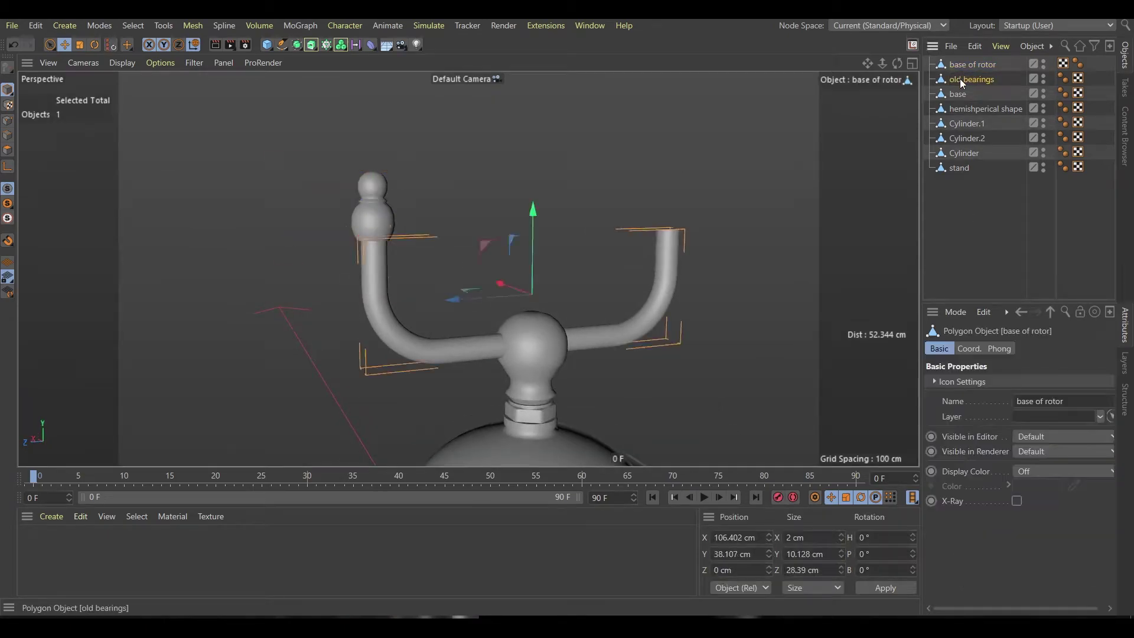
pyautogui.keyDown('alt'); pyautogui.click(311, 45); pyautogui.keyUp('alt')
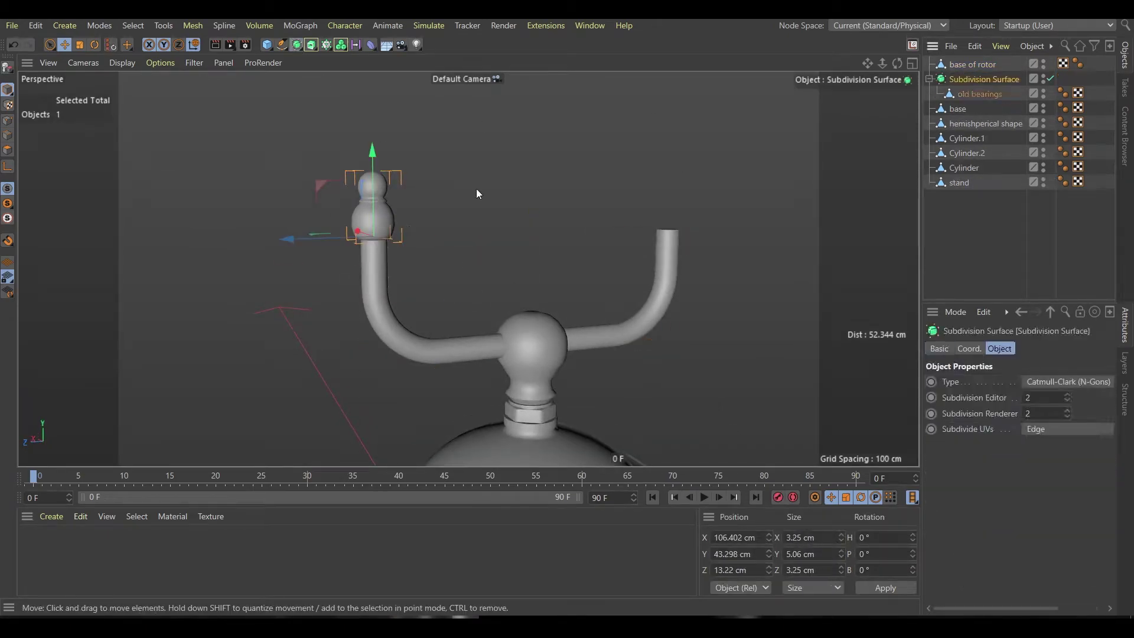
pyautogui.press('o')
# Add two loop cuts around the neck of the old bearings knob
pyautogui.click(974, 97)
pyautogui.press('k')
pyautogui.press('l')
pyautogui.scroll(5, 417, 255)
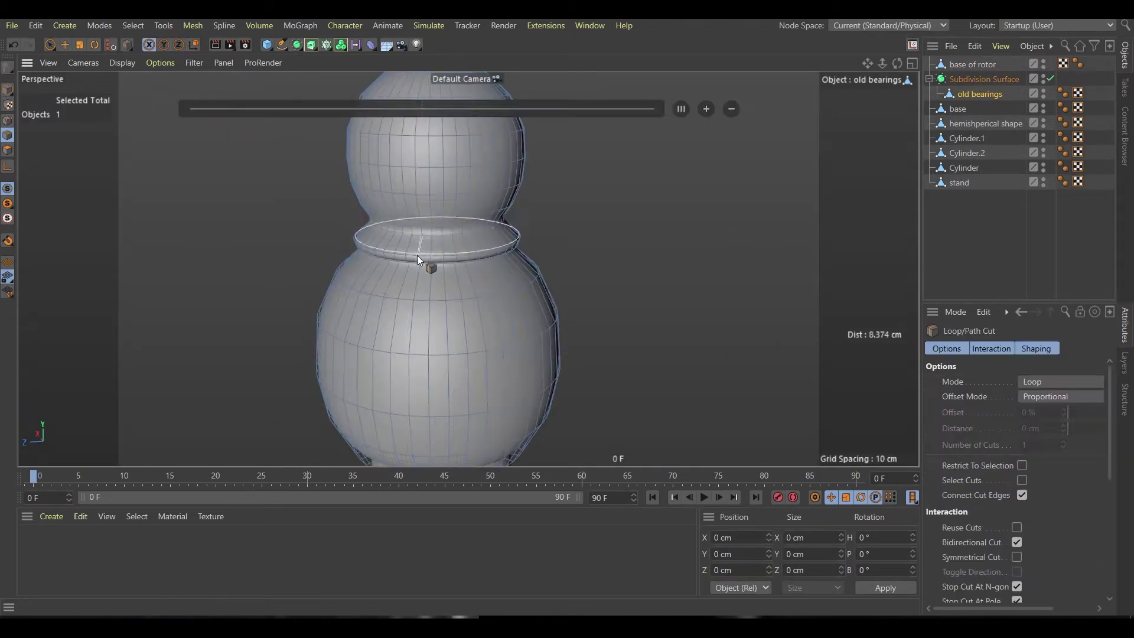
pyautogui.scroll(5, 373, 196)
pyautogui.click(369, 174)
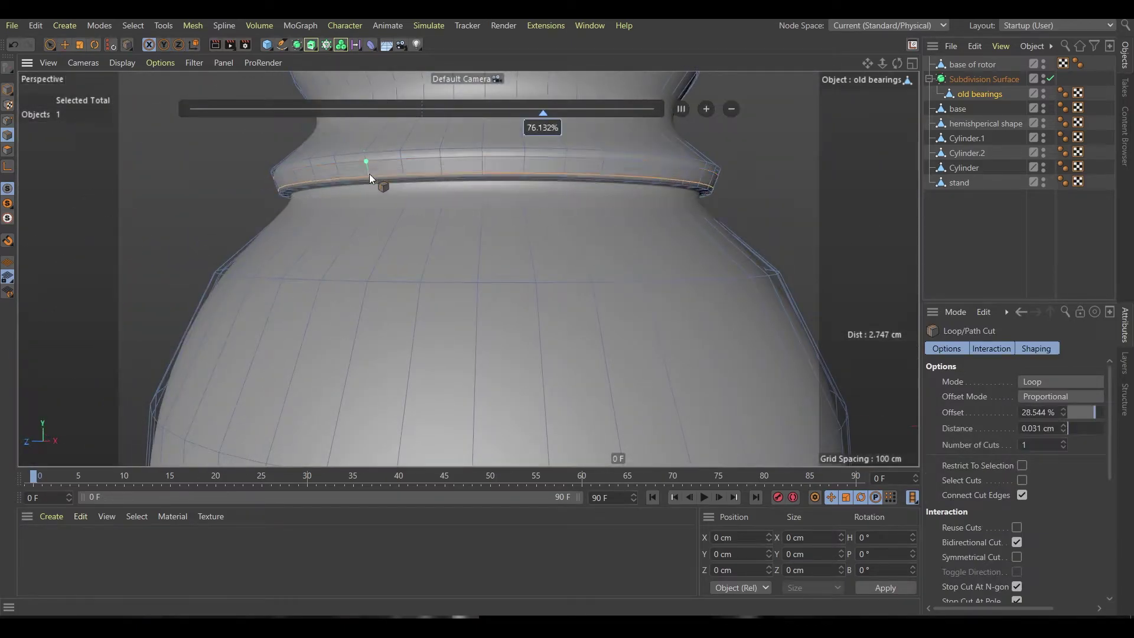
pyautogui.scroll(-5, 381, 242)
pyautogui.click(380, 296)
pyautogui.scroll(-5, 366, 331)
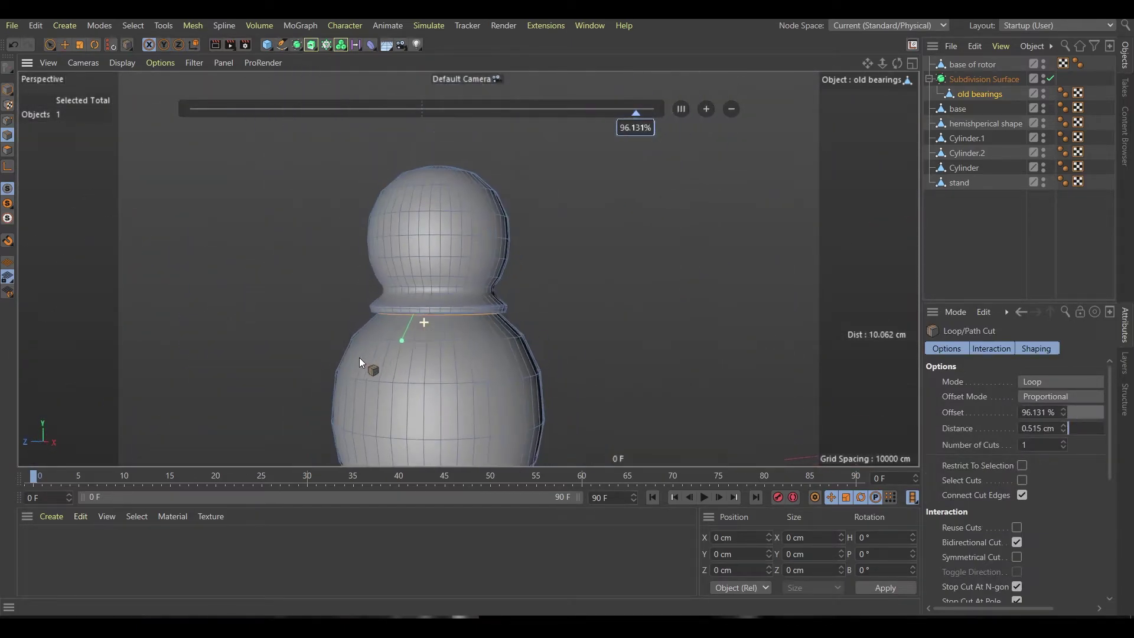
# Enlarge the smoothed knob slightly
pyautogui.press('e')
pyautogui.scroll(-5, 371, 262)
pyautogui.scroll(4, 370, 290)
pyautogui.press('t')
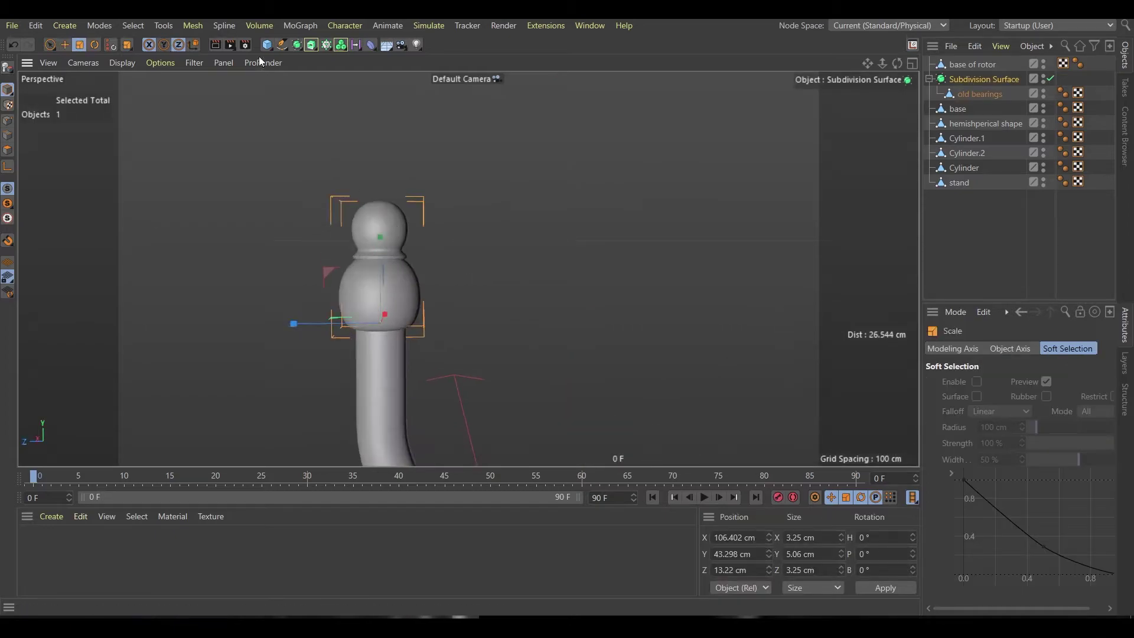
pyautogui.moveTo(331, 254); pyautogui.dragTo(290, 247)
pyautogui.moveTo(376, 232); pyautogui.dragTo(378, 246)
# Copy the knob along Z onto the other arm of the fork
pyautogui.press('F3')
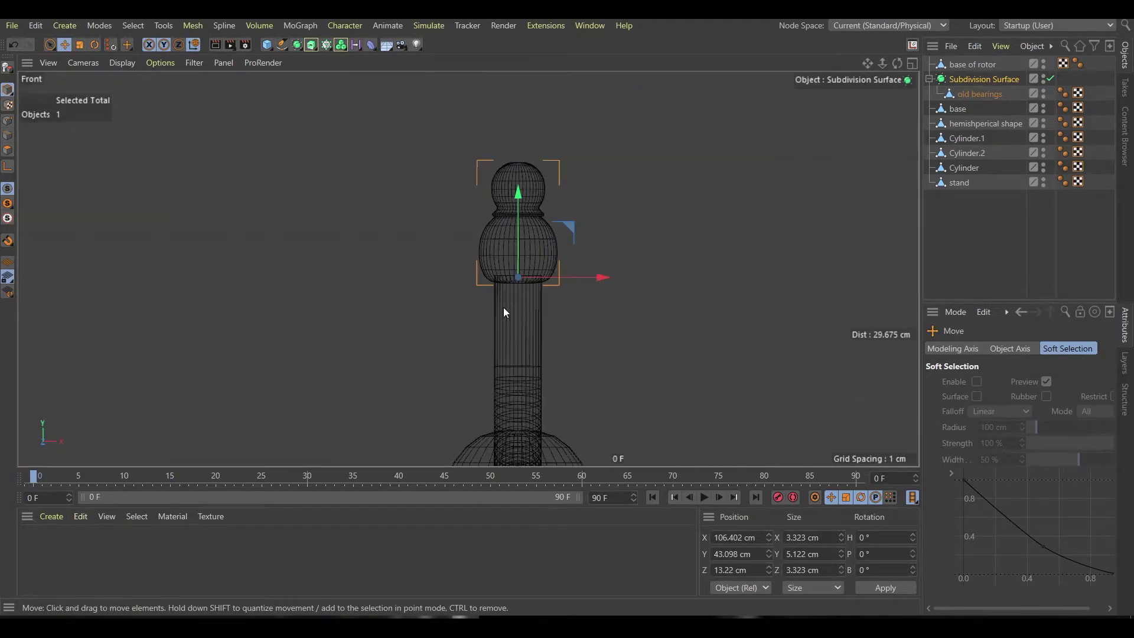
pyautogui.scroll(-4, 504, 308)
pyautogui.press('e')
pyautogui.moveTo(354, 313)
pyautogui.keyDown('ctrl'); pyautogui.mouseDown()
pyautogui.moveTo(395, 310)
pyautogui.moveTo(351, 325)
pyautogui.mouseUp(); pyautogui.keyUp('ctrl')
pyautogui.scroll(3, 352, 324)
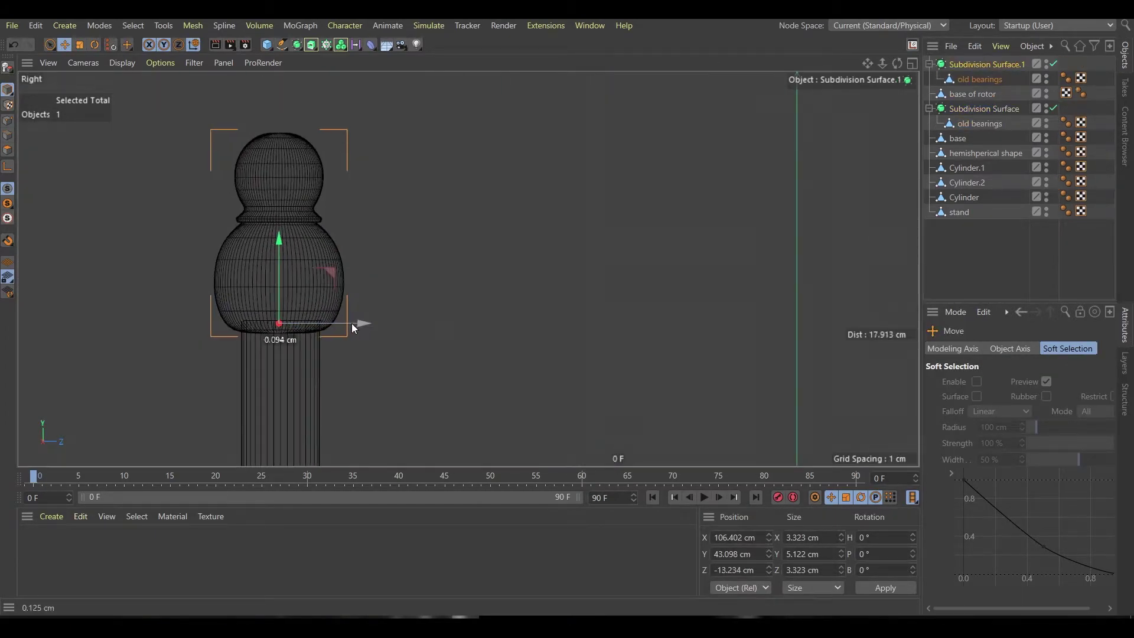
pyautogui.scroll(-5, 398, 345)
# Add a new cylinder, raise it above the arms and shrink it to about a tenth
pyautogui.click(487, 356)
pyautogui.moveTo(267, 44); pyautogui.dragTo(292, 82)
pyautogui.moveTo(488, 277); pyautogui.dragTo(487, 196)
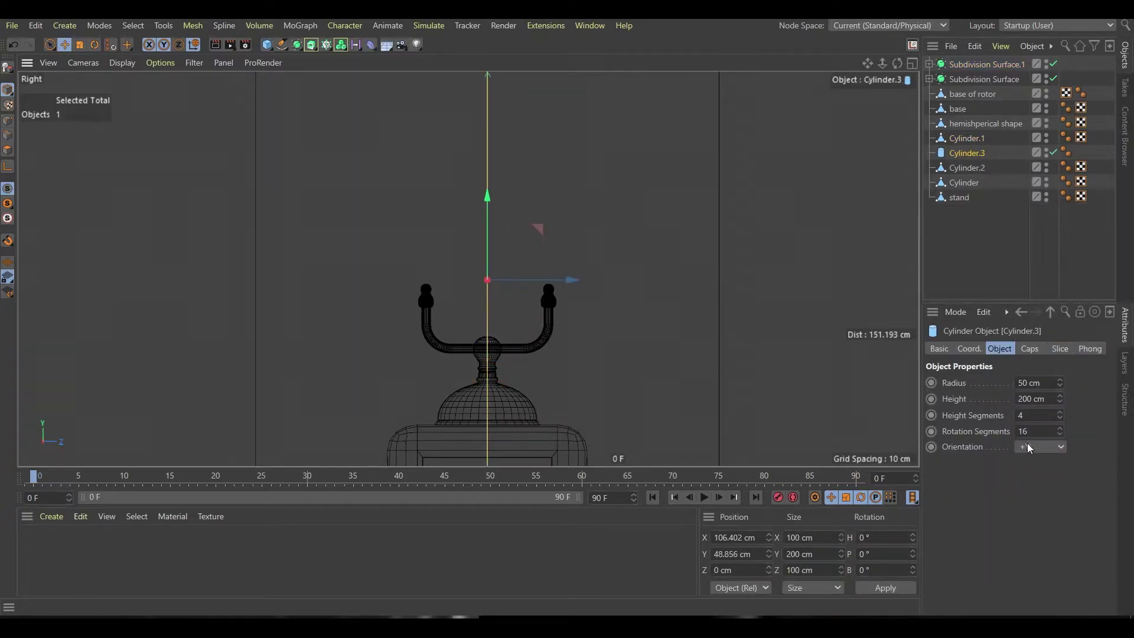
pyautogui.press('t')
pyautogui.moveTo(688, 357); pyautogui.dragTo(340, 415)
pyautogui.press('e')
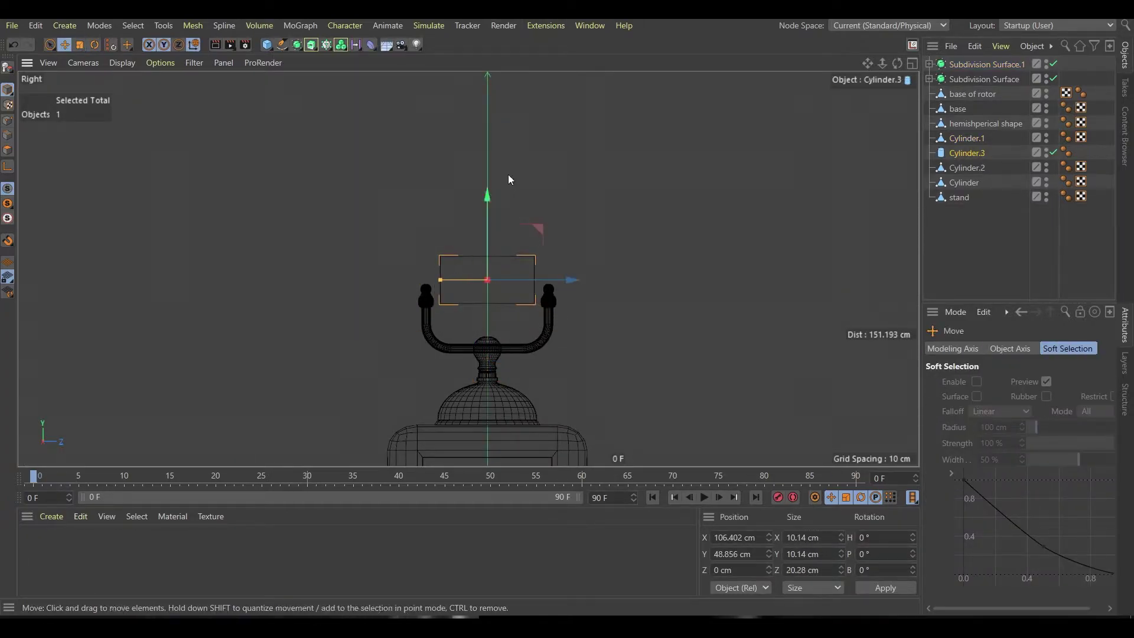
pyautogui.scroll(2, 451, 272)
# Make the cylinder editable, enlarge it slightly and select its end cap loops
pyautogui.press('Return')
pyautogui.press('c')
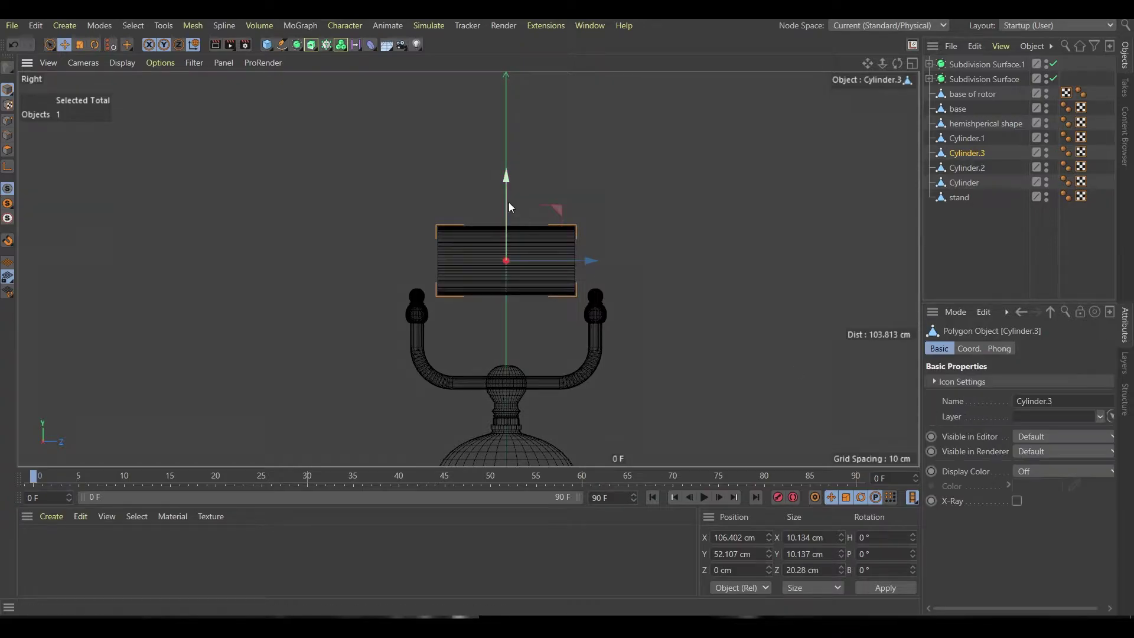
pyautogui.press('t')
pyautogui.moveTo(509, 202); pyautogui.dragTo(479, 194)
pyautogui.press('F1')
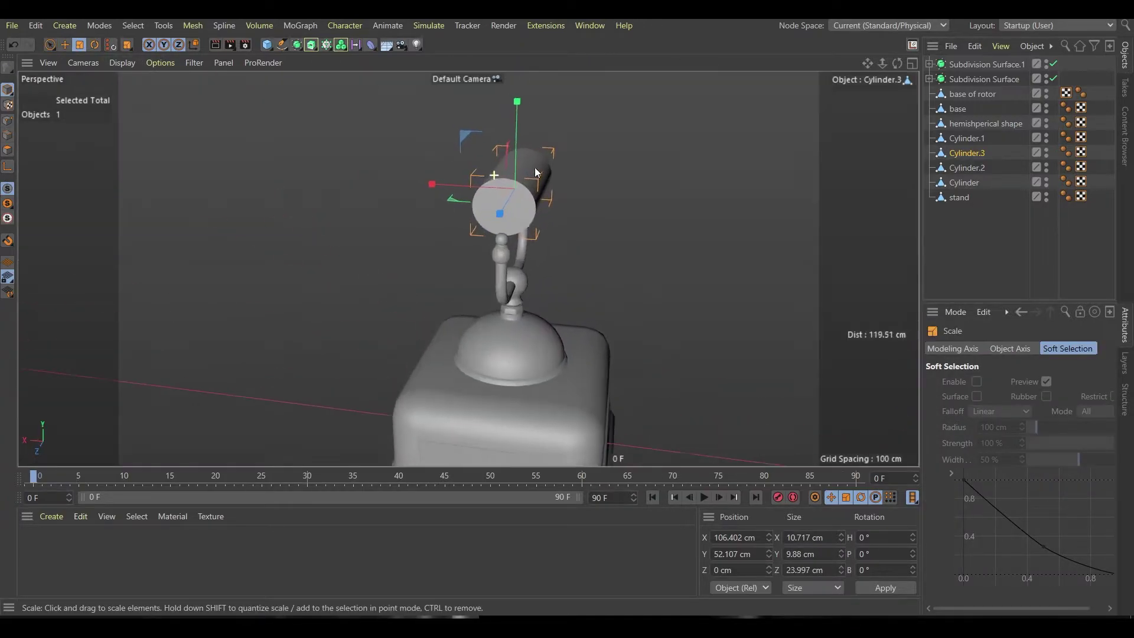
pyautogui.press('u')
pyautogui.press('l')
# Inset the end caps, extrude them outward and inset them again to flare
pyautogui.middleClick(234, 180)
pyautogui.moveTo(233, 180)
pyautogui.keyDown('alt'); pyautogui.mouseDown()
pyautogui.moveTo(355, 236)
pyautogui.moveTo(441, 248)
pyautogui.moveTo(440, 267)
pyautogui.moveTo(490, 240)
pyautogui.moveTo(458, 239)
pyautogui.moveTo(463, 225)
pyautogui.mouseUp(); pyautogui.keyUp('alt')
pyautogui.middleClick(395, 252)
pyautogui.scroll(3, 394, 252)
pyautogui.press('i')
pyautogui.press('e')
pyautogui.press('d')
pyautogui.press('i')
# Scale the end caps slightly, then extrude and inset again for stepped collars
pyautogui.middleClick(323, 376)
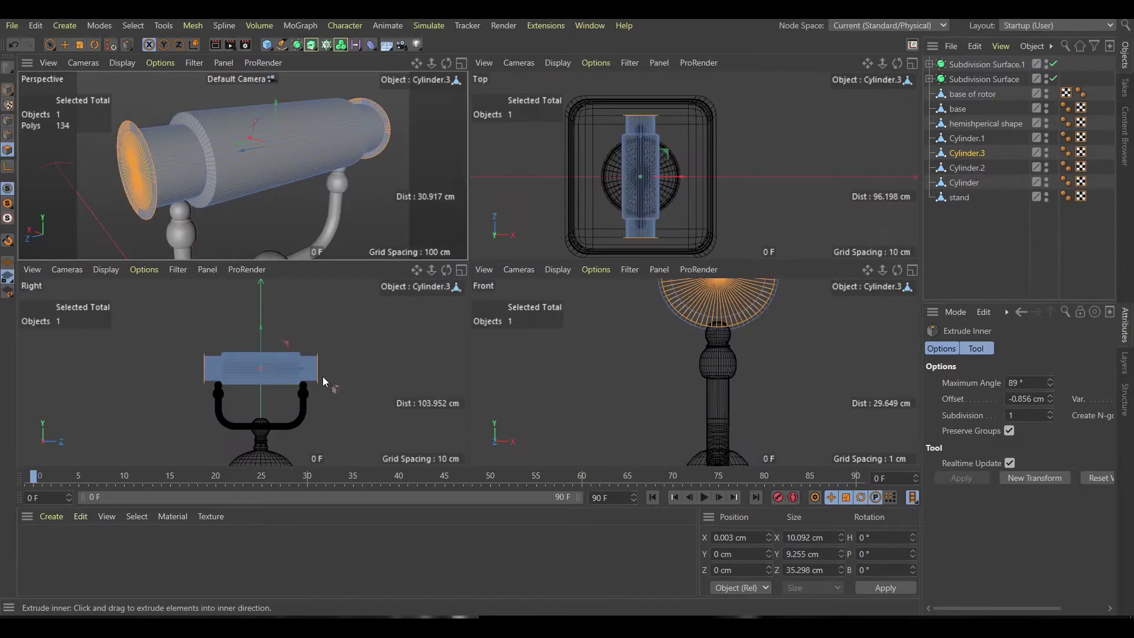
pyautogui.press('t')
pyautogui.moveTo(514, 171); pyautogui.dragTo(503, 175)
pyautogui.press('d')
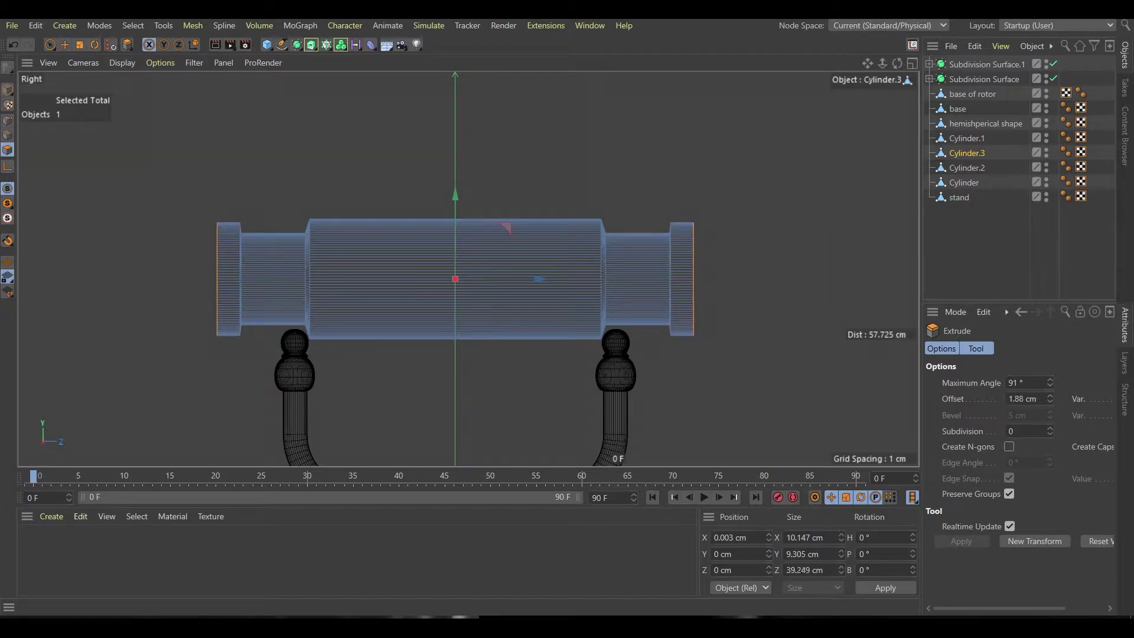
pyautogui.scroll(2, 525, 284)
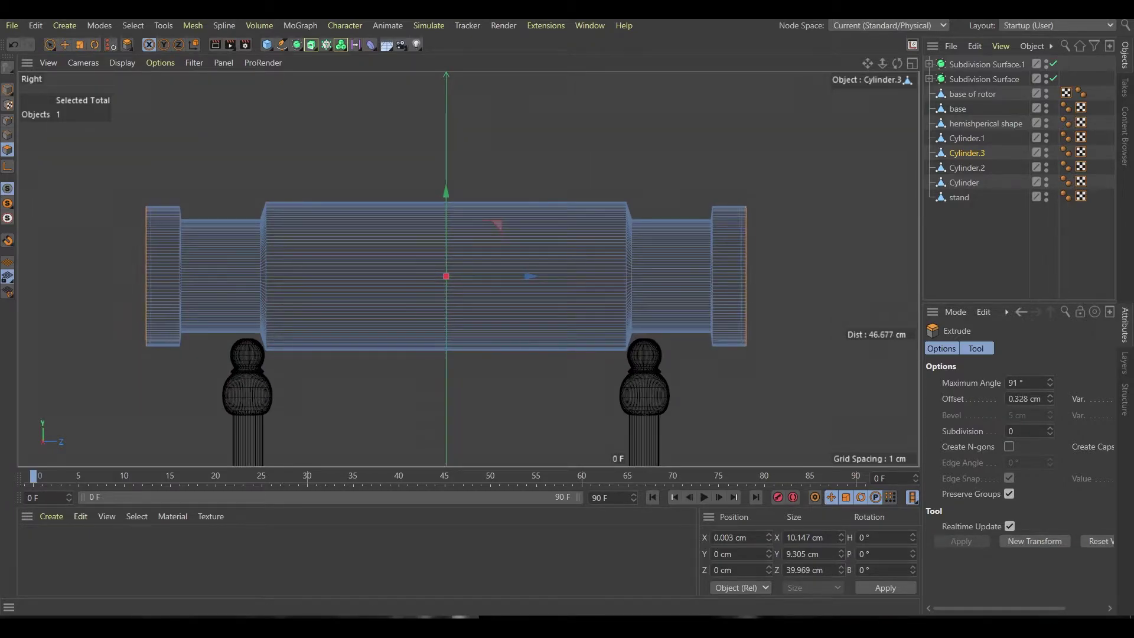
pyautogui.middleClick(249, 178)
pyautogui.press('i')
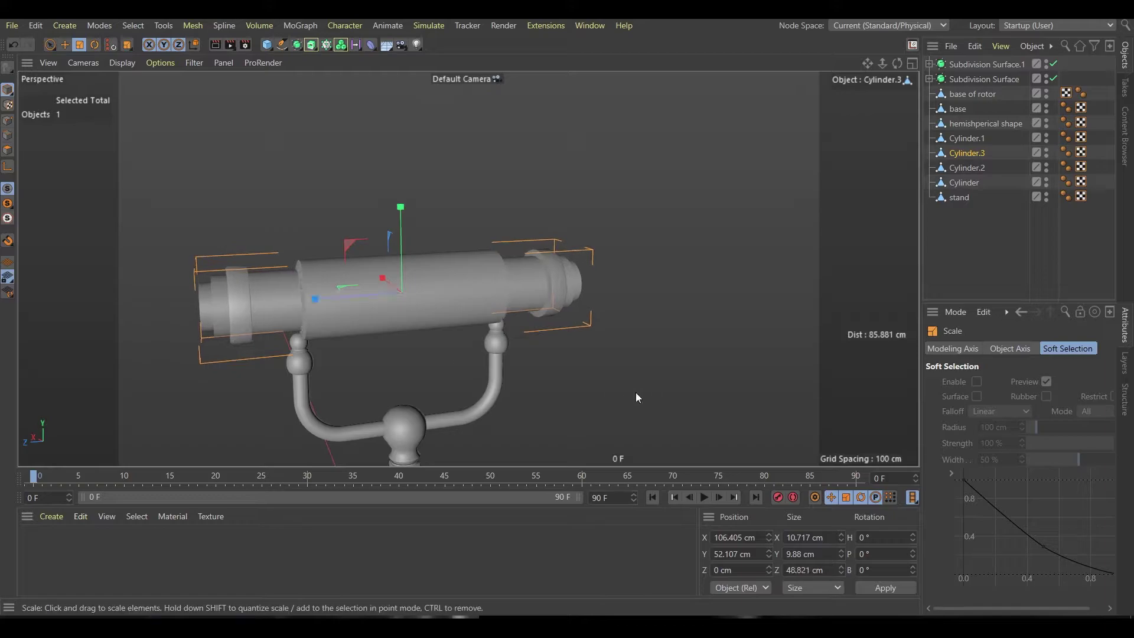
# Add a loop cut near the end of the handset's thick central section
pyautogui.press('u')
pyautogui.press('l')
pyautogui.scroll(5, 296, 273)
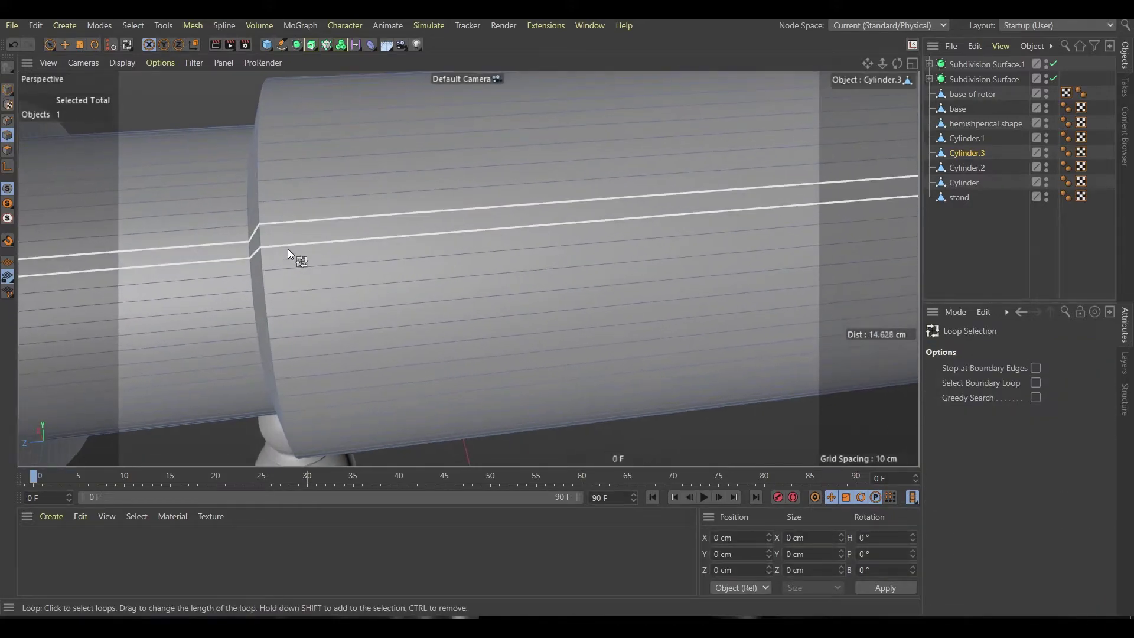
pyautogui.press('k')
pyautogui.press('l')
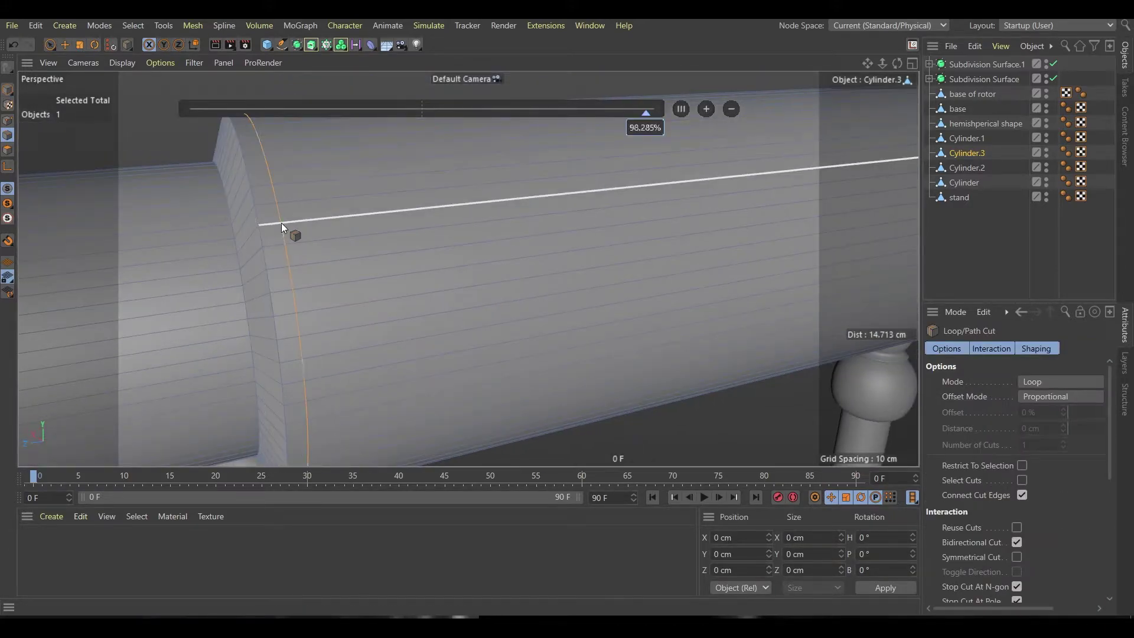
pyautogui.middleClick(281, 222)
pyautogui.middleClick(345, 334)
pyautogui.scroll(-5, 320, 249)
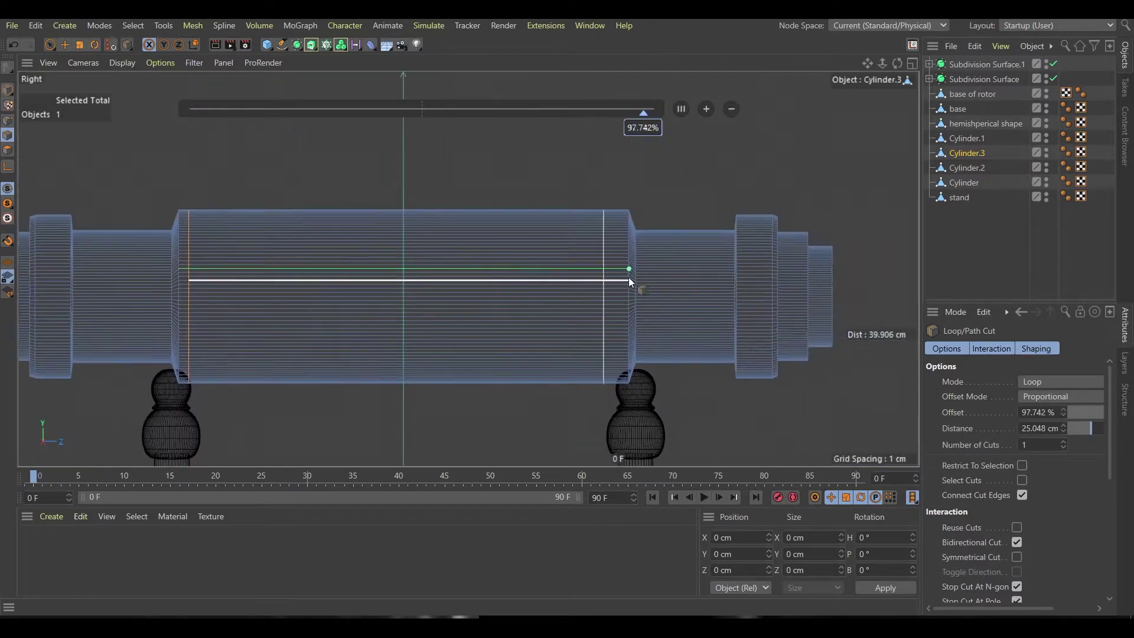
pyautogui.scroll(4, 628, 277)
pyautogui.click(611, 274)
# Bevel the new loop into a narrow double edge
pyautogui.press('u')
pyautogui.press('l')
pyautogui.scroll(5, 361, 239)
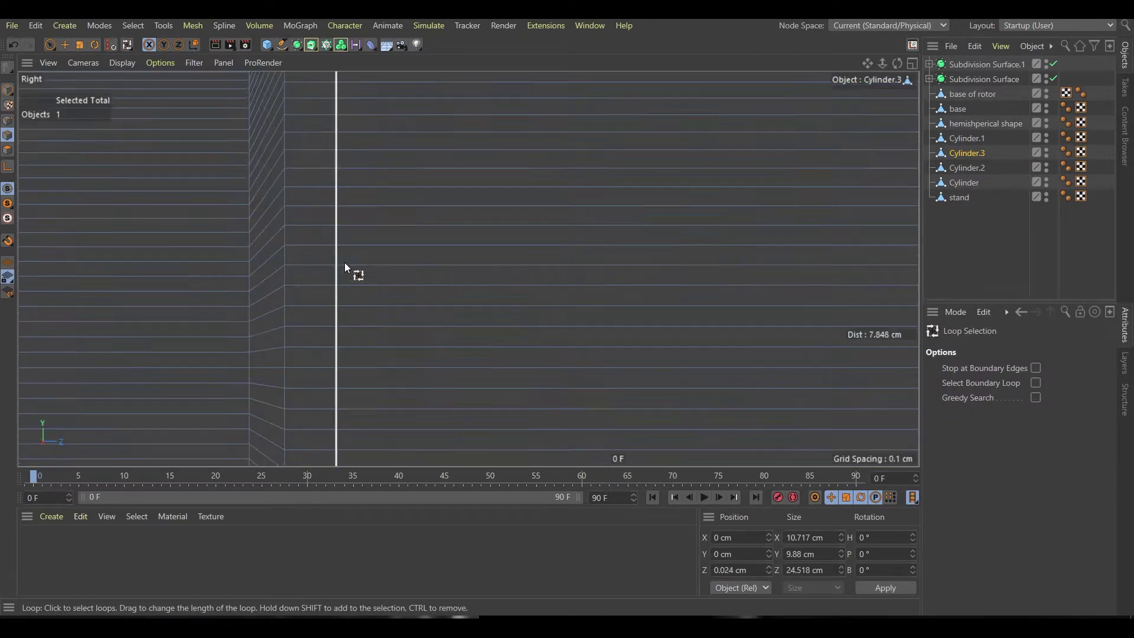
pyautogui.press('m')
pyautogui.press('s')
pyautogui.moveTo(345, 263)
pyautogui.mouseDown()
pyautogui.moveTo(343, 276)
pyautogui.moveTo(396, 290)
pyautogui.mouseUp()
# Select the polygon band between the edges and extrude it into a thin raised ring
pyautogui.press('u')
pyautogui.press('l')
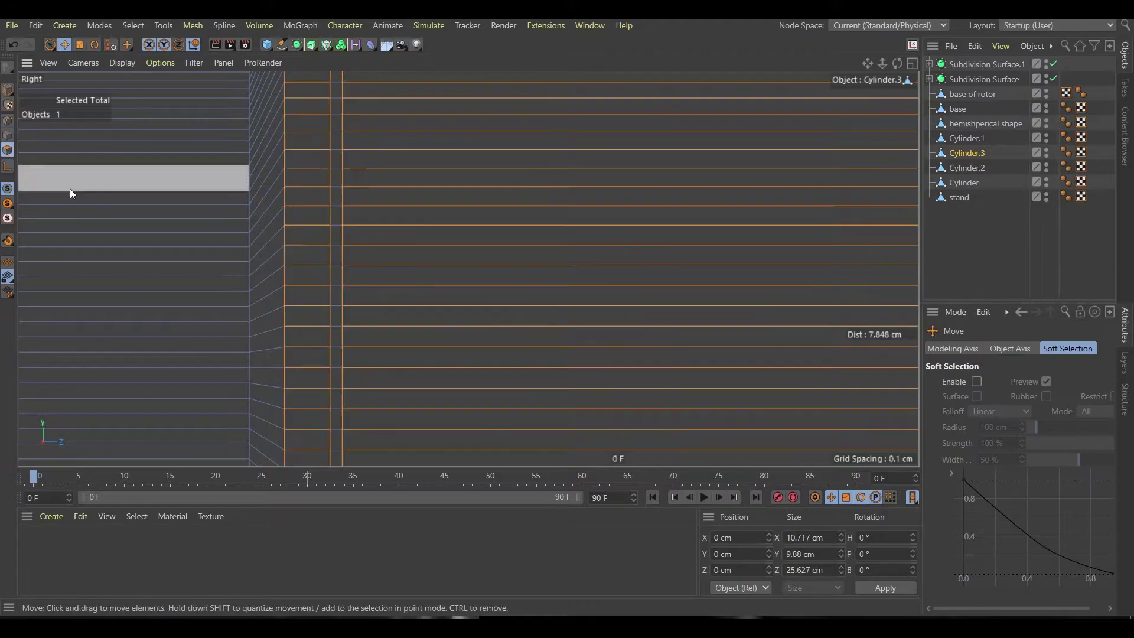
pyautogui.click(336, 231)
pyautogui.scroll(-3, 331, 266)
pyautogui.scroll(3, 663, 245)
pyautogui.middleClick(663, 246)
pyautogui.press('m')
pyautogui.press('t')
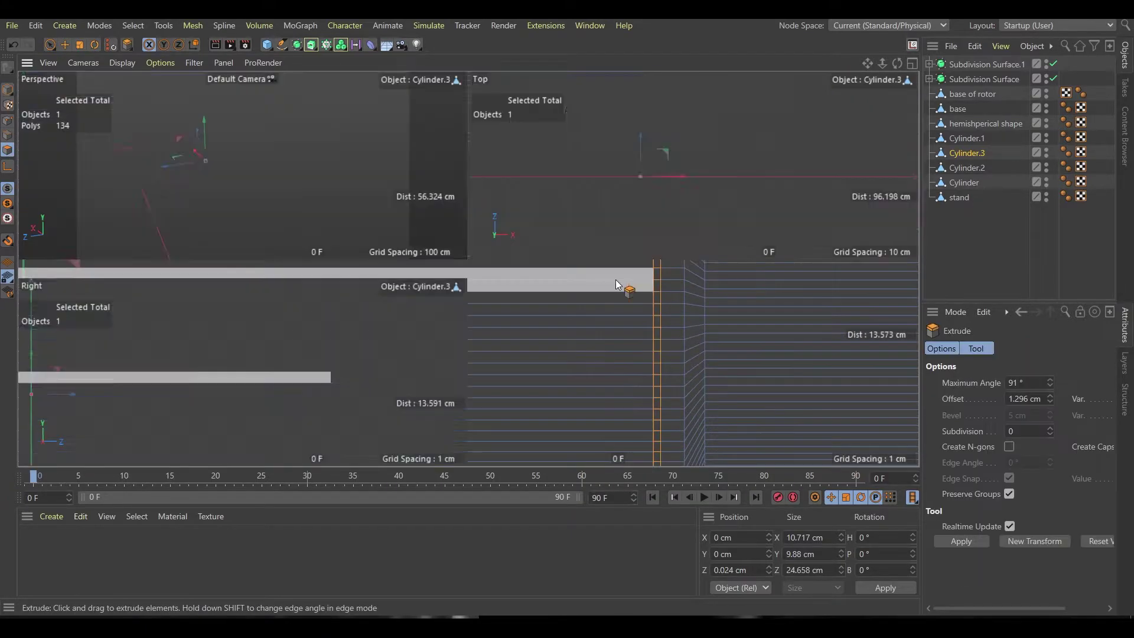
pyautogui.middleClick(375, 214)
pyautogui.scroll(3, 375, 214)
pyautogui.moveTo(467, 222); pyautogui.dragTo(472, 223)
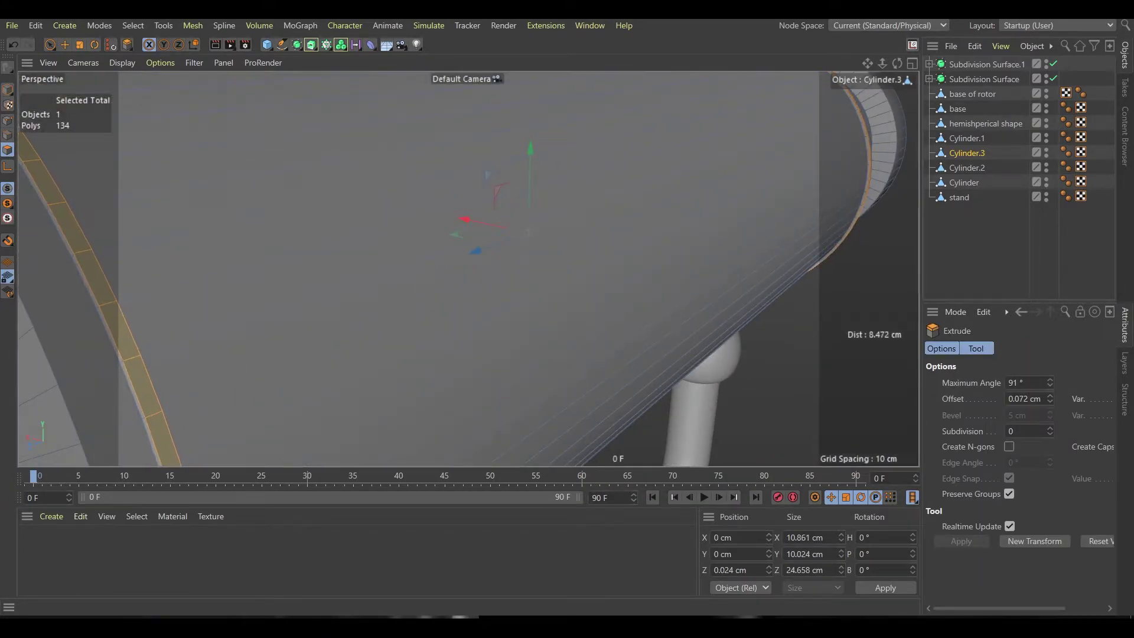
# Cycle through the Inset, Extrude and Move tools while zooming around the new ring
pyautogui.scroll(2, 292, 290)
pyautogui.press('i')
pyautogui.scroll(1, 554, 196)
pyautogui.press('d')
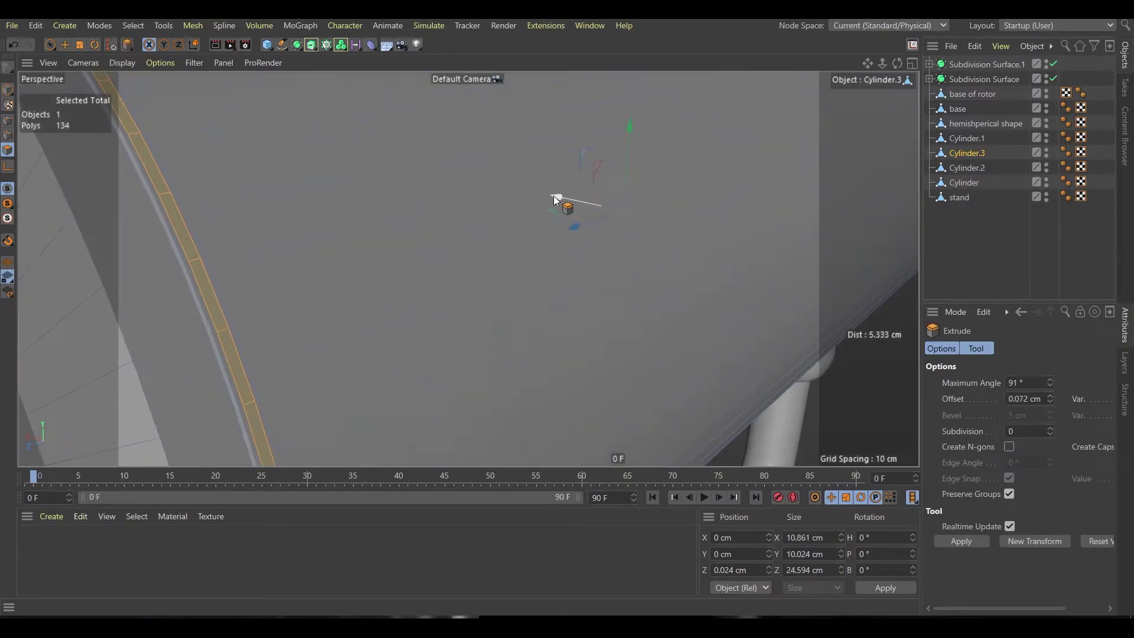
pyautogui.press('e')
pyautogui.scroll(-5, 166, 143)
pyautogui.scroll(-3, 307, 278)
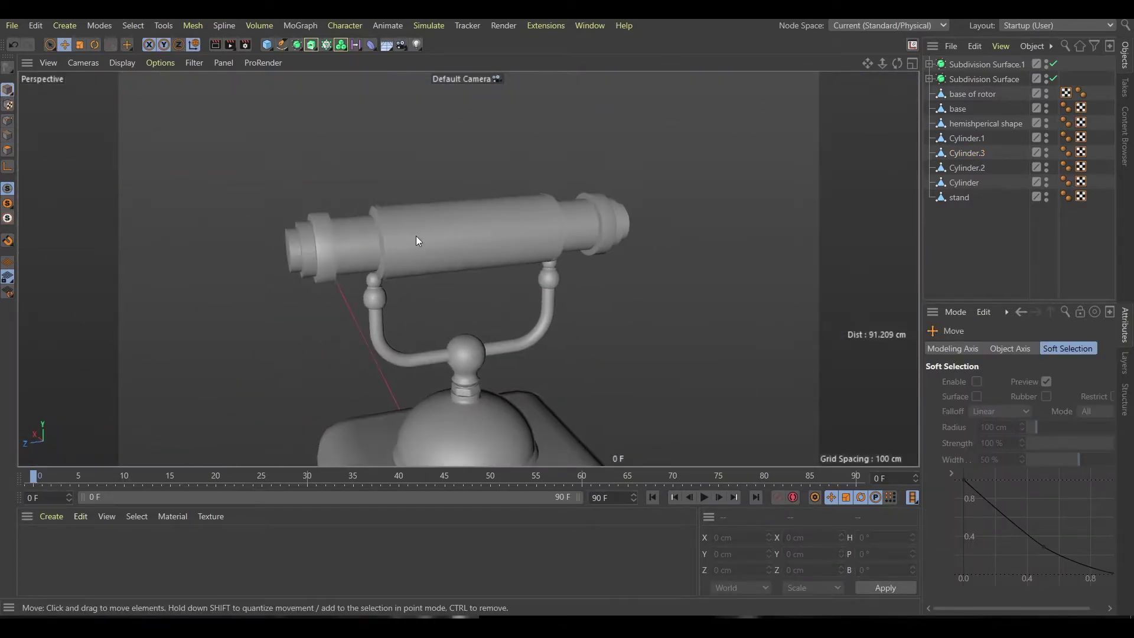
pyautogui.scroll(4, 416, 237)
# Select an edge loop on the handset, try a bevel, then undo it
pyautogui.scroll(5, 420, 197)
pyautogui.press('u')
pyautogui.press('l')
pyautogui.click(376, 242)
pyautogui.scroll(-4, 411, 295)
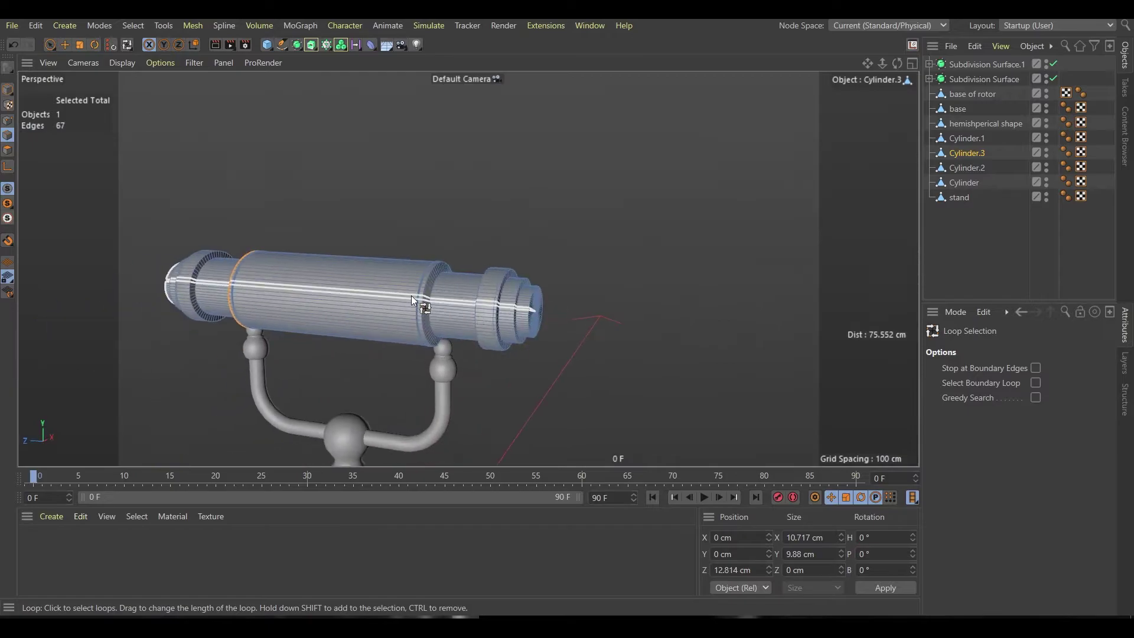
pyautogui.scroll(5, 480, 263)
pyautogui.scroll(-2, 463, 286)
pyautogui.press('m')
pyautogui.press('s')
pyautogui.moveTo(463, 286)
pyautogui.mouseDown()
pyautogui.moveTo(463, 314)
pyautogui.moveTo(538, 329)
pyautogui.moveTo(449, 316)
pyautogui.mouseUp()
pyautogui.scroll(-5, 454, 311)
pyautogui.hotkey('ctrl', 'z')
# Select two edge loops and bevel them to soften the handset's edges
pyautogui.press('u')
pyautogui.press('l')
pyautogui.scroll(-4, 448, 315)
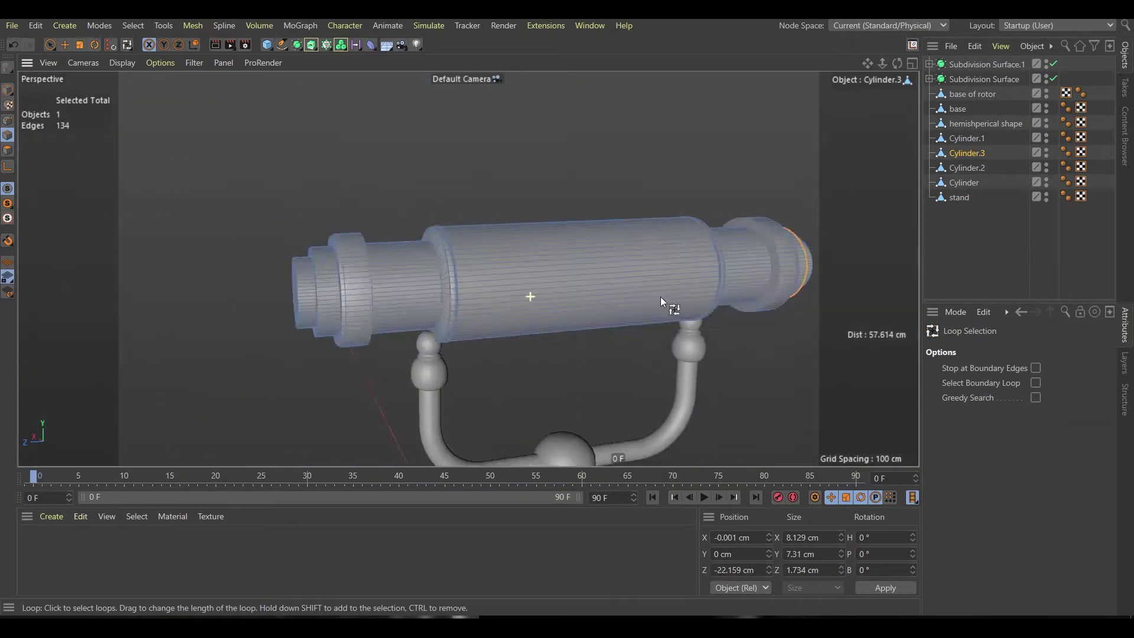
pyautogui.scroll(4, 318, 312)
pyautogui.keyDown('shift'); pyautogui.click(317, 312); pyautogui.keyUp('shift')
pyautogui.scroll(5, 307, 321)
pyautogui.press('m')
pyautogui.press('s')
pyautogui.moveTo(357, 307); pyautogui.dragTo(381, 295)
pyautogui.scroll(-3, 215, 226)
# Select the polygon loop at the handset's end and orbit toward the cylinder's end
pyautogui.press('u')
pyautogui.press('l')
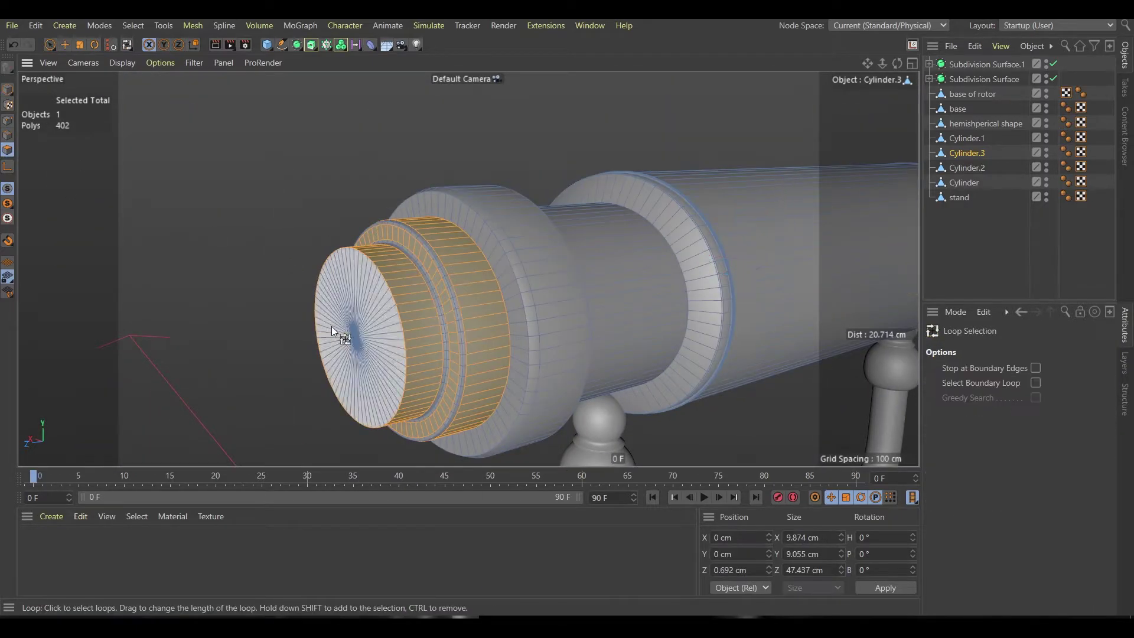
pyautogui.click(332, 327)
pyautogui.scroll(-5, 241, 284)
pyautogui.keyDown('alt'); pyautogui.moveTo(240, 284); pyautogui.dragTo(570, 333); pyautogui.keyUp('alt')
pyautogui.middleClick(570, 333)
pyautogui.middleClick(285, 360)
# Inset the end face with Extrude Inner, then extrude it outward into a thinner rod
pyautogui.press('i')
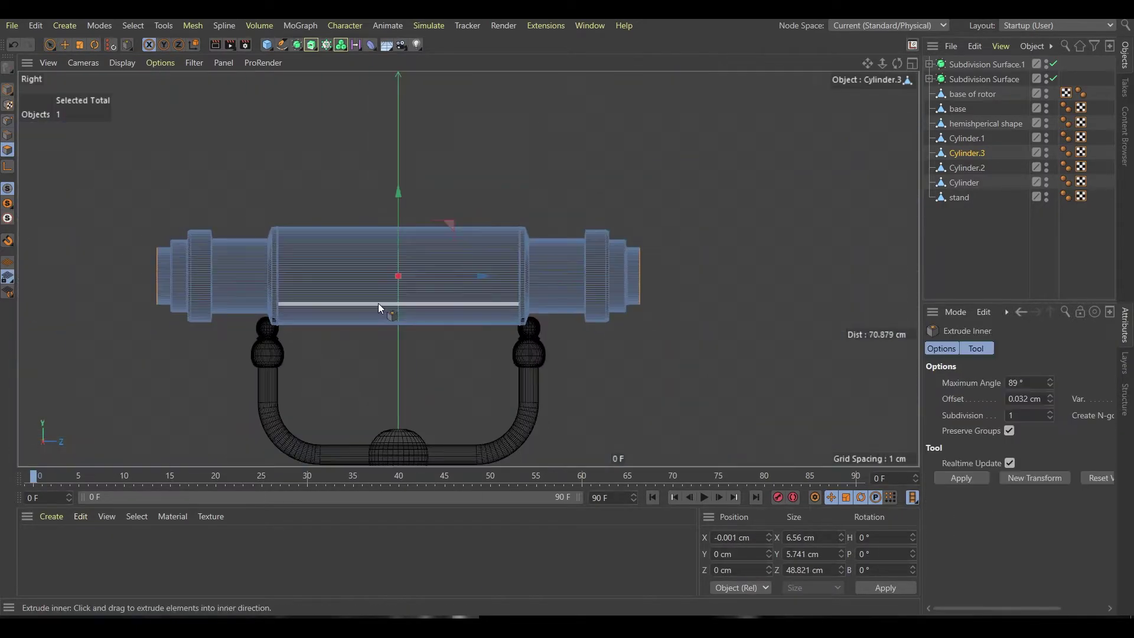
pyautogui.middleClick(378, 303)
pyautogui.keyDown('alt'); pyautogui.moveTo(337, 212); pyautogui.dragTo(302, 189); pyautogui.keyUp('alt')
pyautogui.scroll(4, 302, 188)
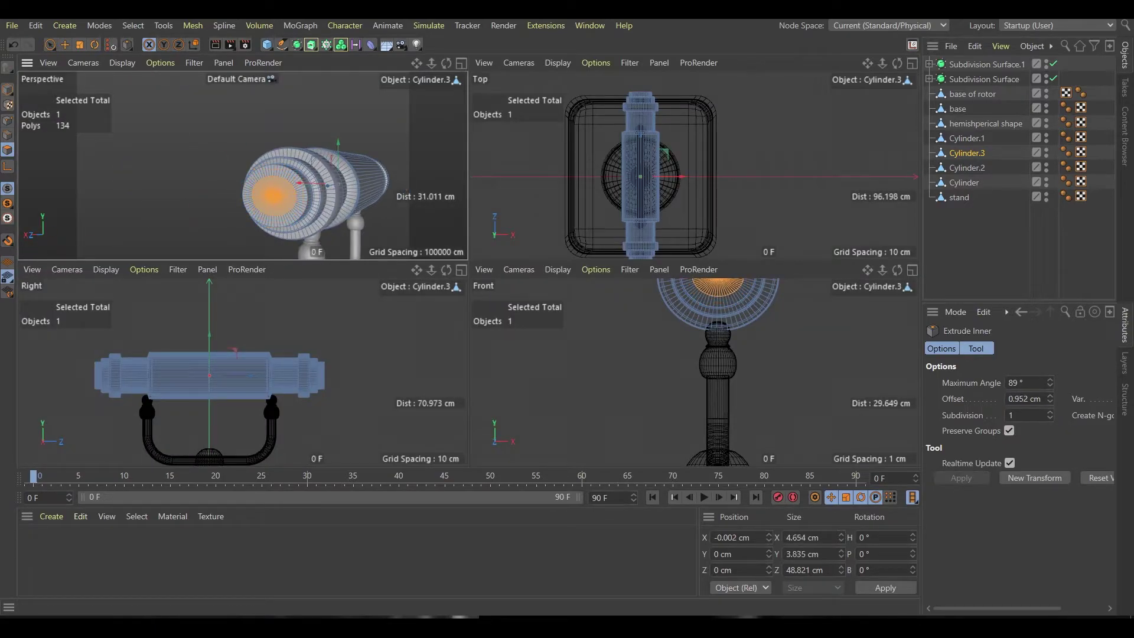
pyautogui.scroll(2, 319, 186)
pyautogui.press('d')
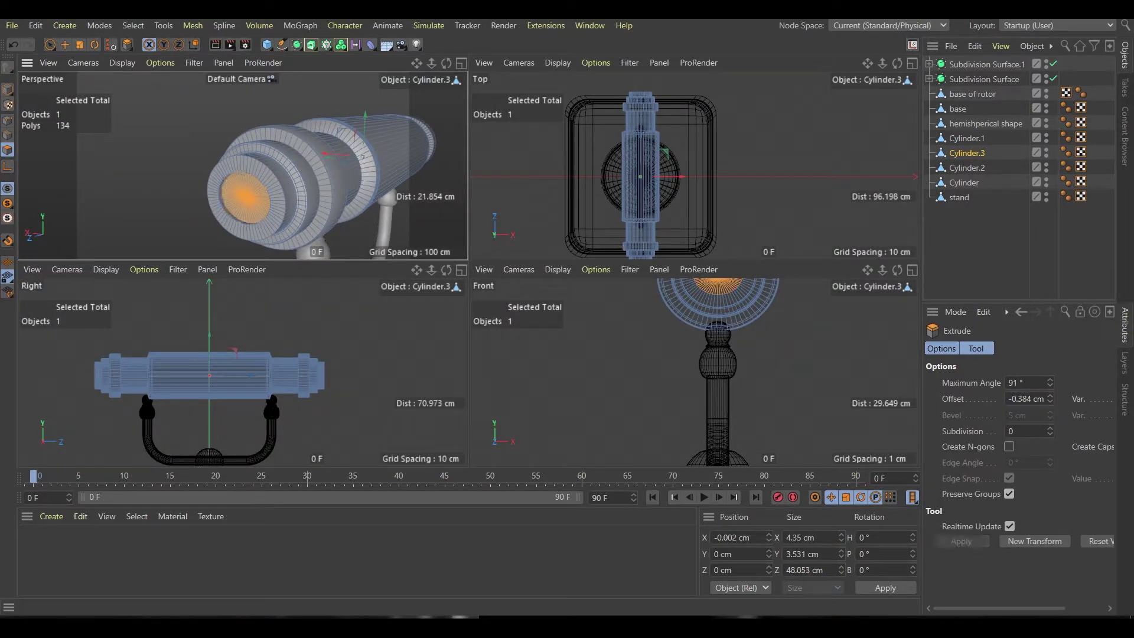
pyautogui.press('i')
pyautogui.press('d')
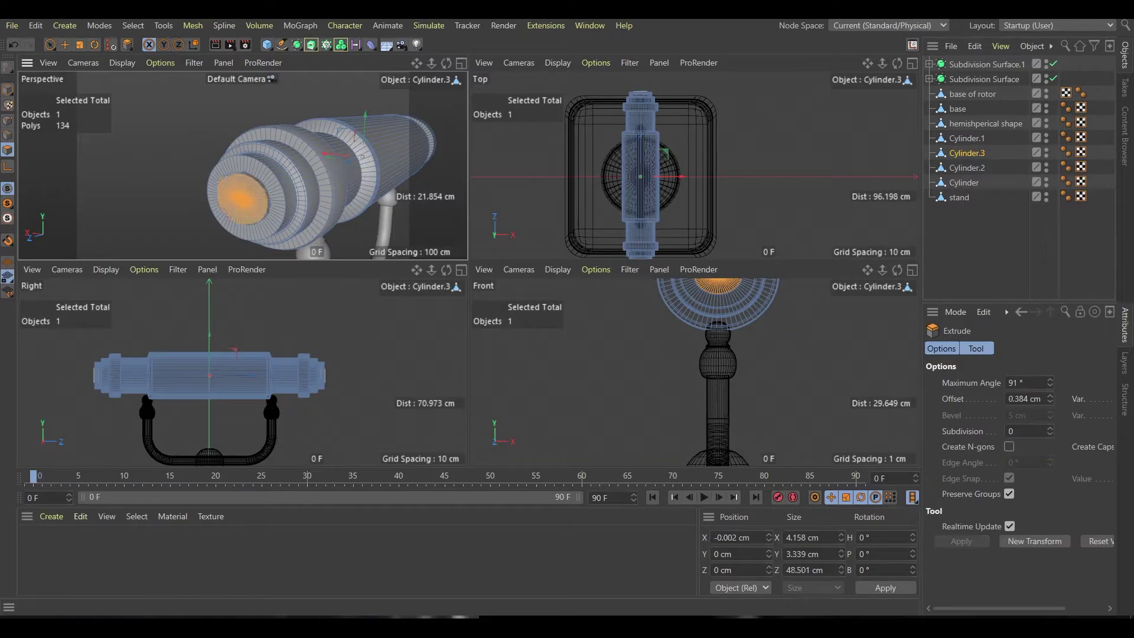
pyautogui.moveTo(330, 160); pyautogui.dragTo(414, 161)
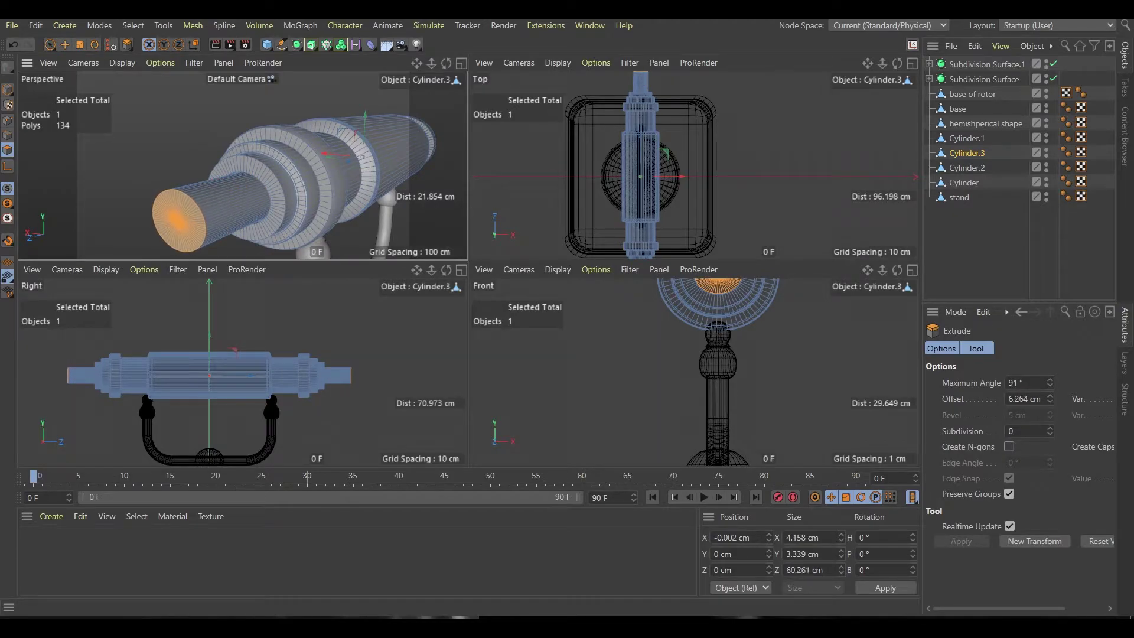
# Select one rod end face, then return to object mode with Cylinder.3 selected
pyautogui.press('e')
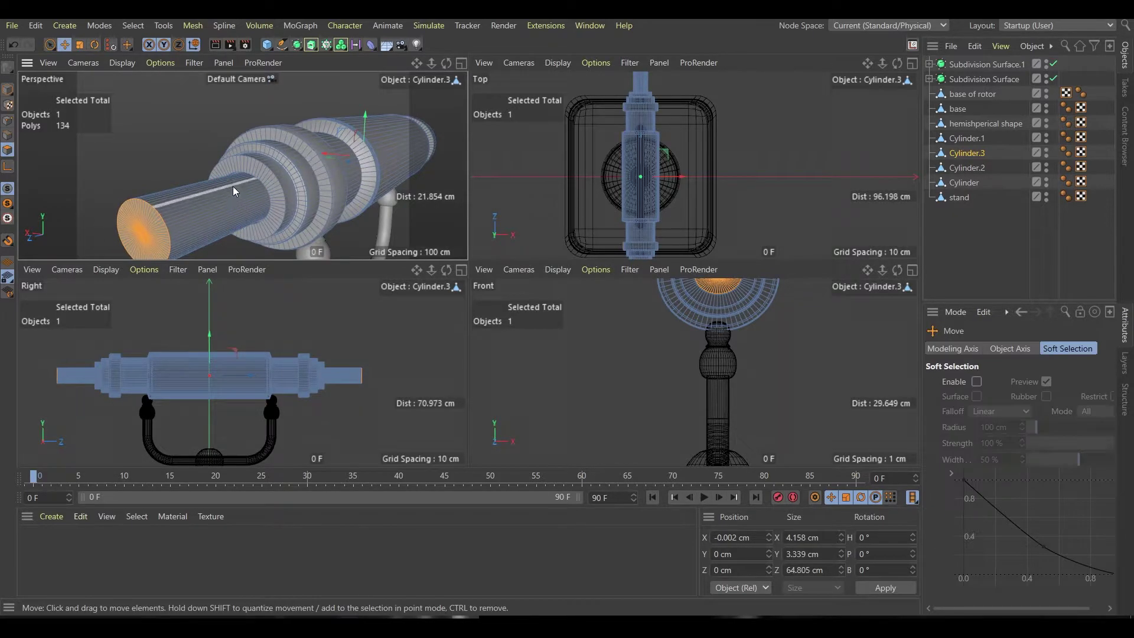
pyautogui.scroll(-3, 233, 186)
pyautogui.press('space')
pyautogui.click(190, 209)
pyautogui.press('space')
pyautogui.middleClick(219, 203)
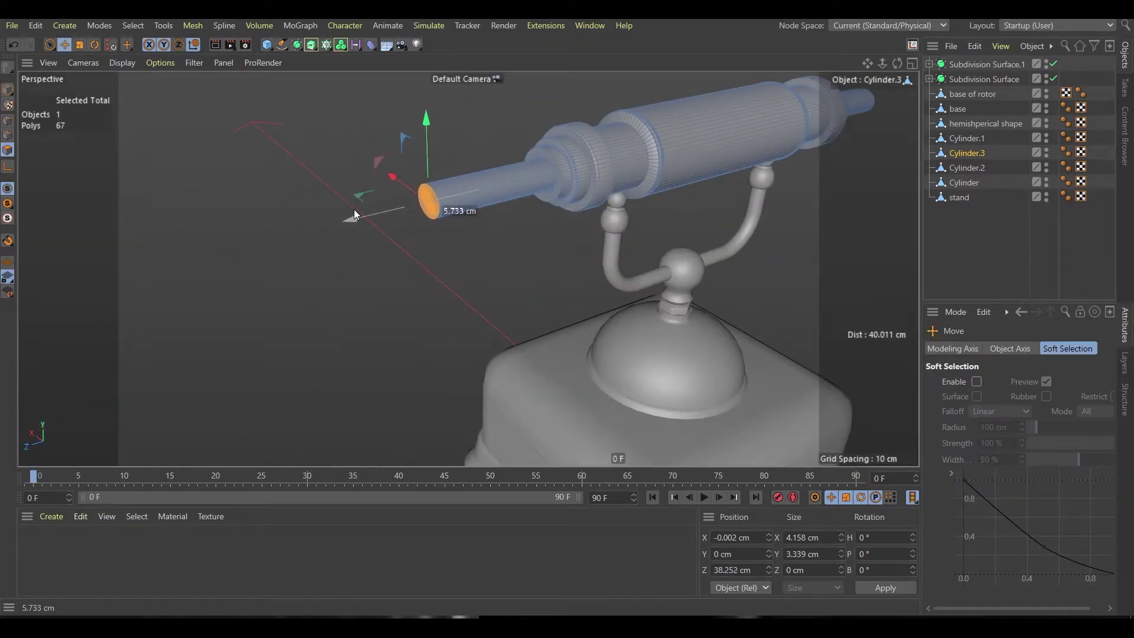
pyautogui.scroll(-3, 410, 281)
pyautogui.click(7, 90)
pyautogui.click(461, 222)
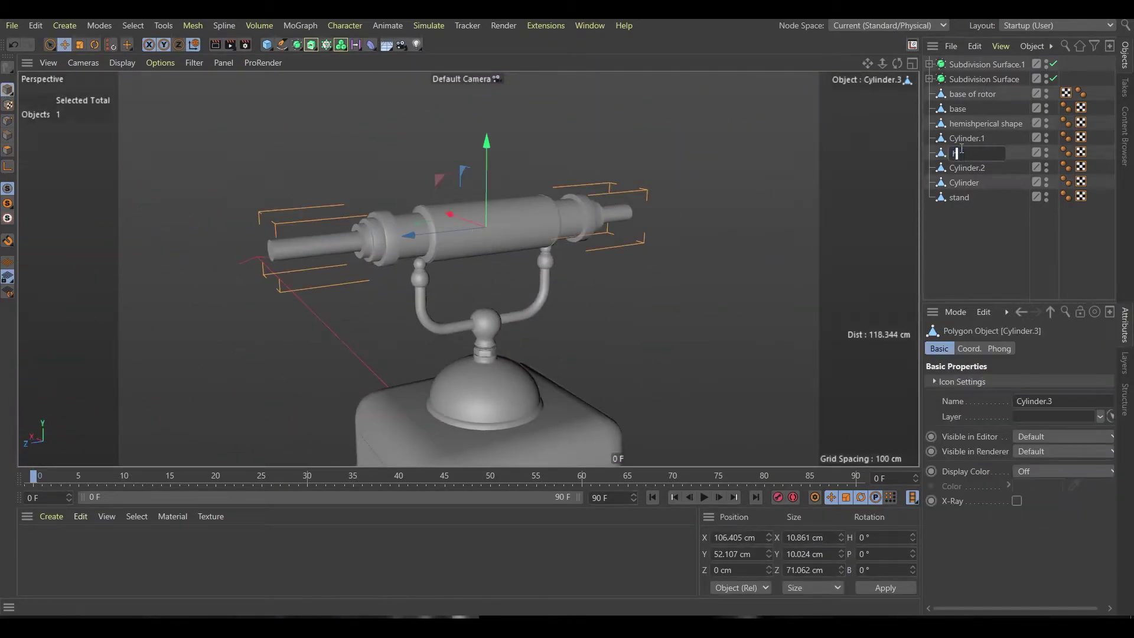
# Rename the handset to 'handle', then add a tiny cylinder and edit its rotation segments
pyautogui.press('F3')
pyautogui.click(266, 44)
pyautogui.click(543, 67)
pyautogui.press('t')
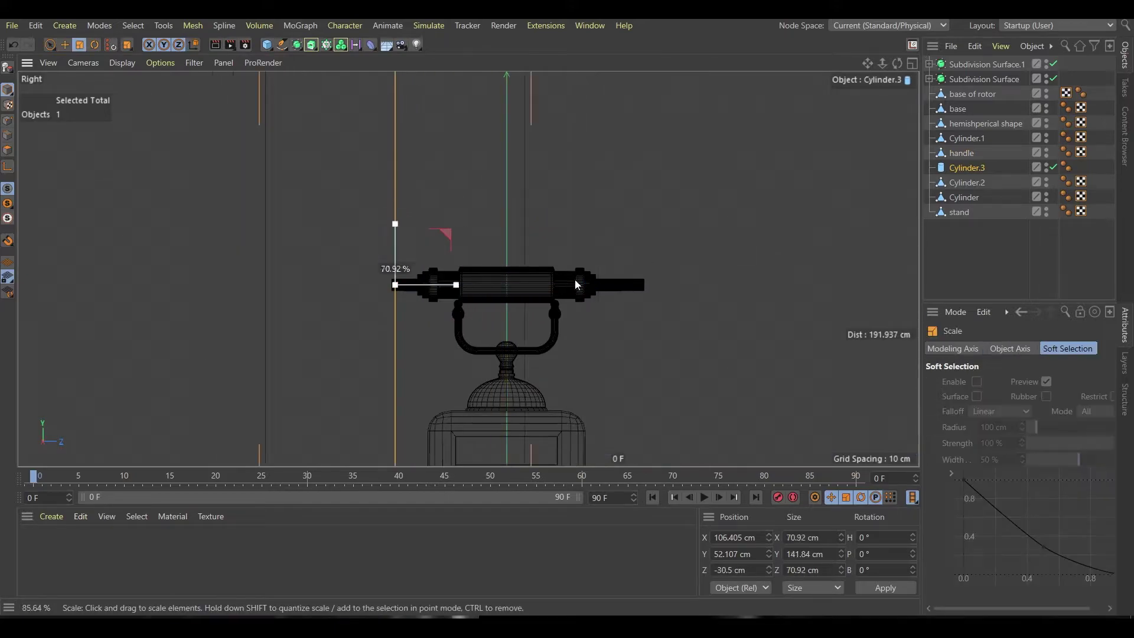
pyautogui.moveTo(355, 342); pyautogui.dragTo(204, 346)
pyautogui.scroll(10, 390, 278)
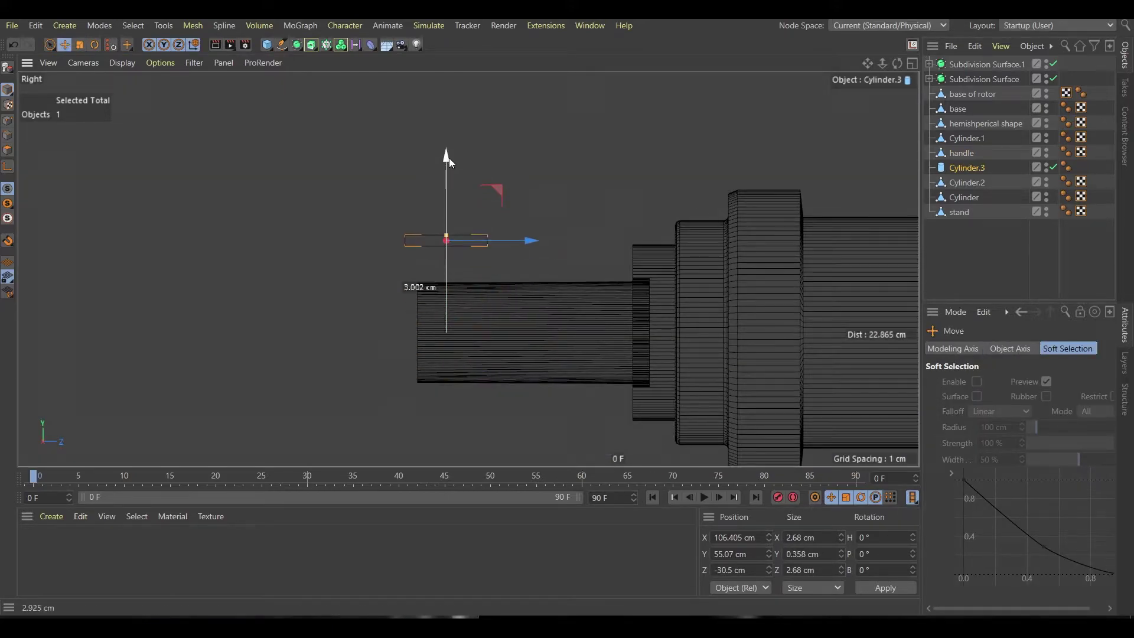
pyautogui.click(437, 237)
pyautogui.doubleClick(1030, 432)
# Make the small cylinder editable, move it to the rod's end and pull an edge loop downward
pyautogui.press('c')
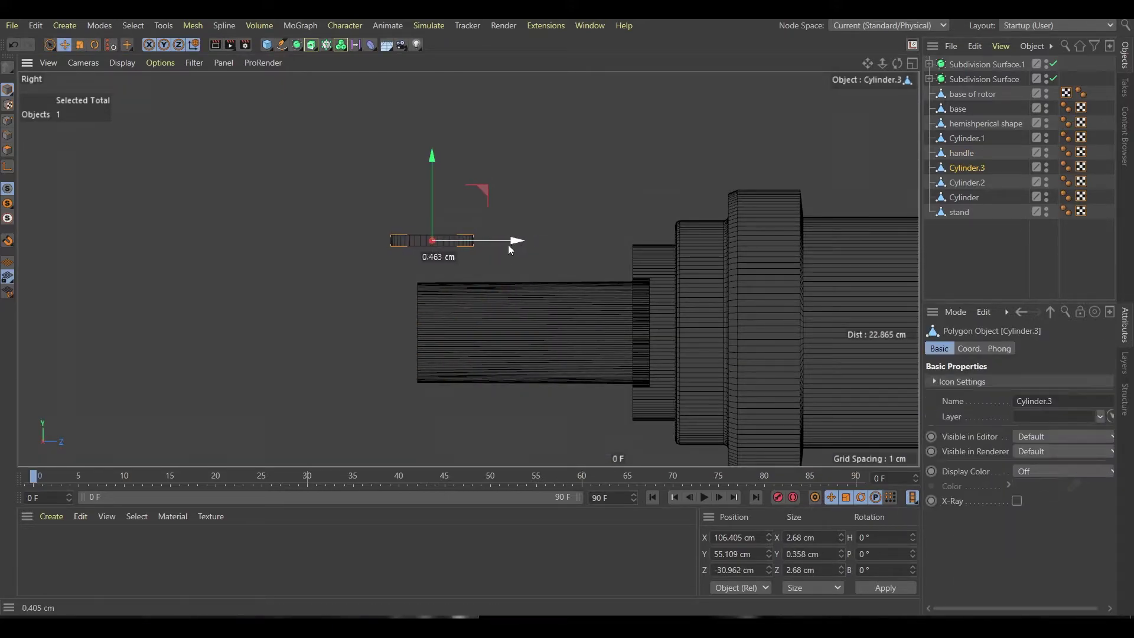
pyautogui.moveTo(519, 238); pyautogui.dragTo(435, 173)
pyautogui.press('F1')
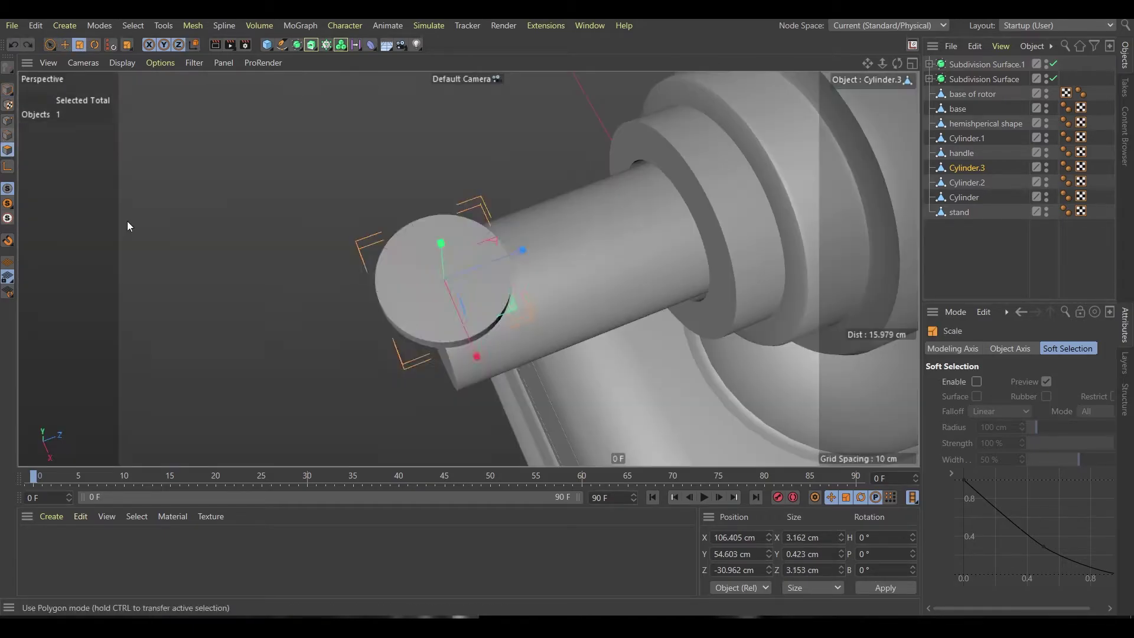
pyautogui.press('u')
pyautogui.press('l')
pyautogui.click(463, 305)
pyautogui.press('F3')
pyautogui.press('t')
pyautogui.press('e')
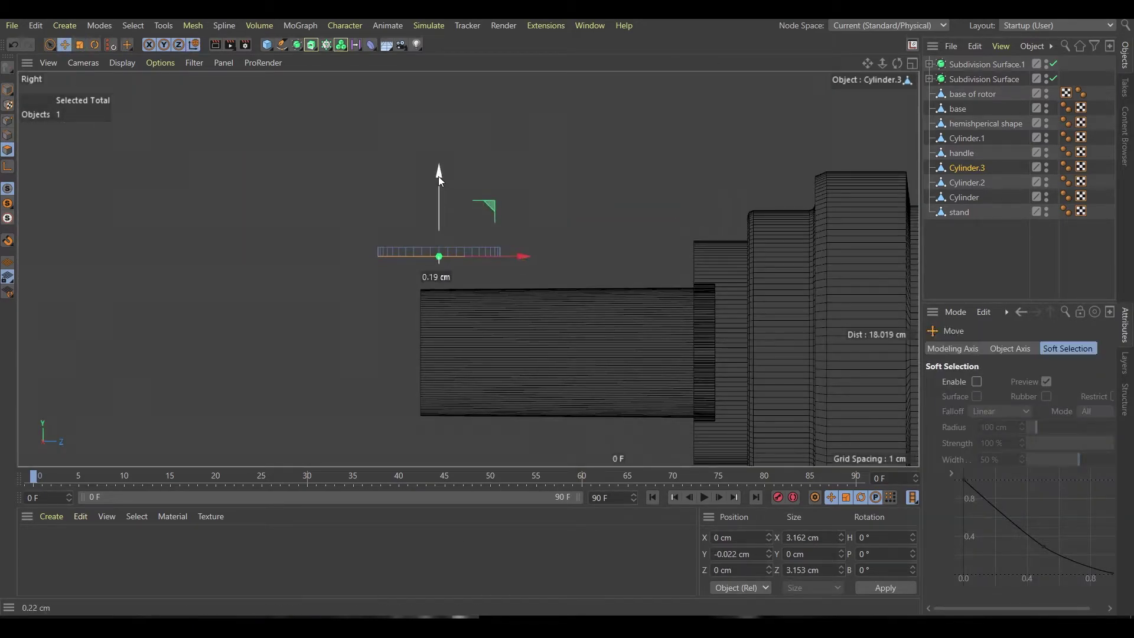
pyautogui.moveTo(413, 173)
pyautogui.mouseDown()
pyautogui.moveTo(433, 198)
pyautogui.moveTo(441, 242)
pyautogui.moveTo(373, 358)
pyautogui.moveTo(440, 250)
pyautogui.moveTo(628, 239)
pyautogui.moveTo(450, 296)
pyautogui.moveTo(592, 294)
pyautogui.moveTo(439, 334)
pyautogui.moveTo(526, 343)
pyautogui.mouseUp()
# Widen the extended loop into the knob's bulge and push the bottom loop further down
pyautogui.press('t')
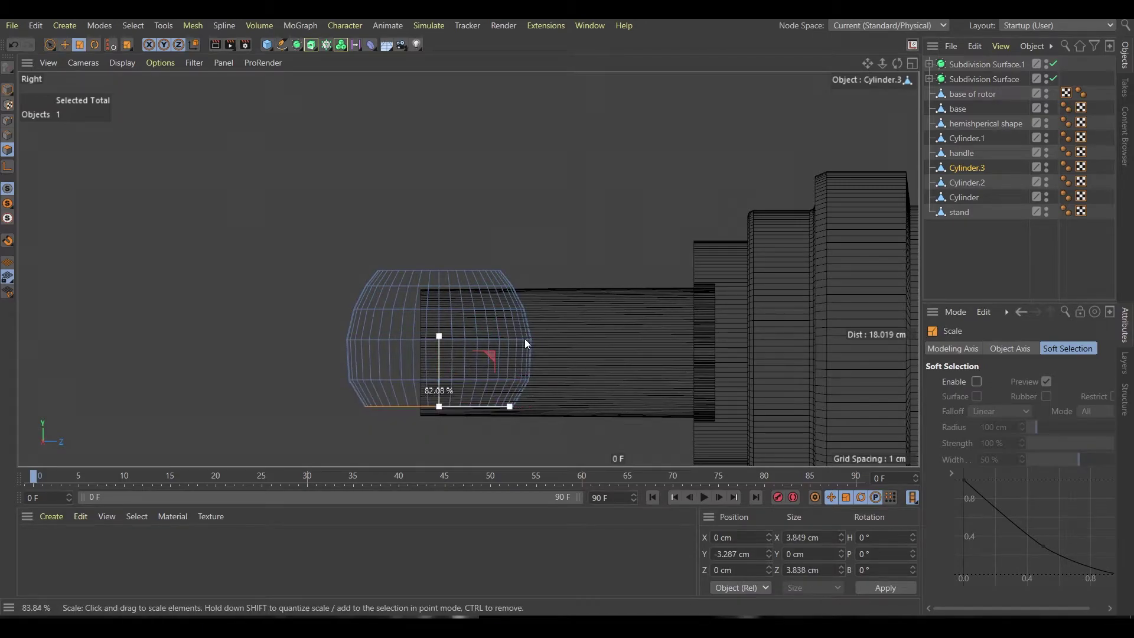
pyautogui.press('e')
pyautogui.keyDown('alt'); pyautogui.moveTo(526, 343); pyautogui.dragTo(448, 260, button='middle'); pyautogui.keyUp('alt')
pyautogui.moveTo(426, 277); pyautogui.dragTo(426, 267)
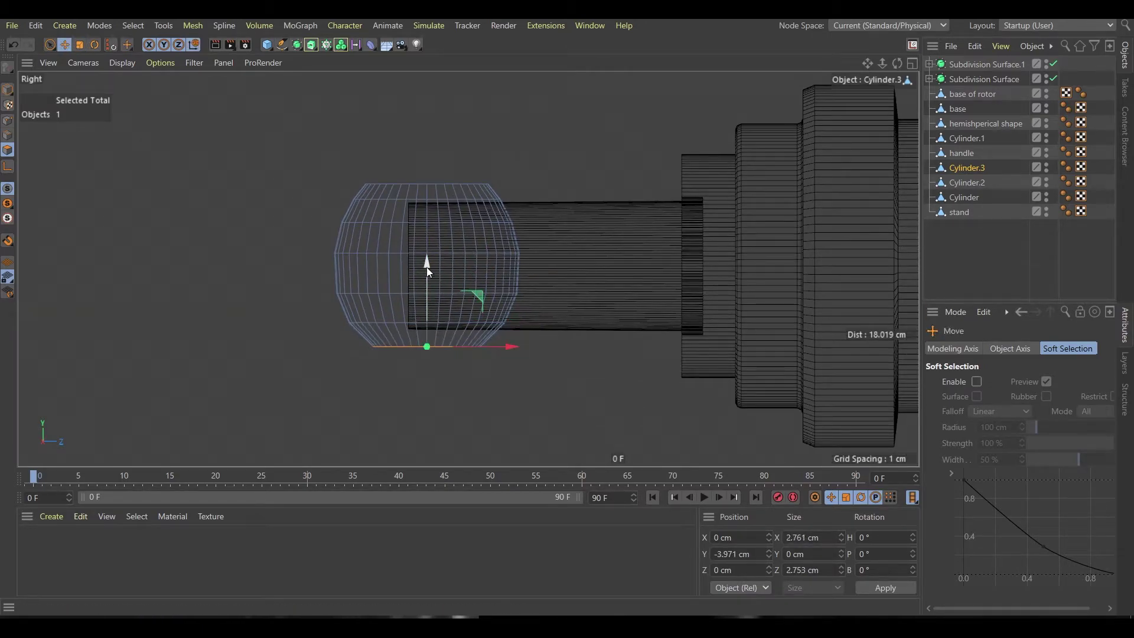
pyautogui.keyDown('alt'); pyautogui.moveTo(426, 267); pyautogui.dragTo(437, 318, button='right'); pyautogui.keyUp('alt')
pyautogui.press('d')
pyautogui.middleClick(525, 355)
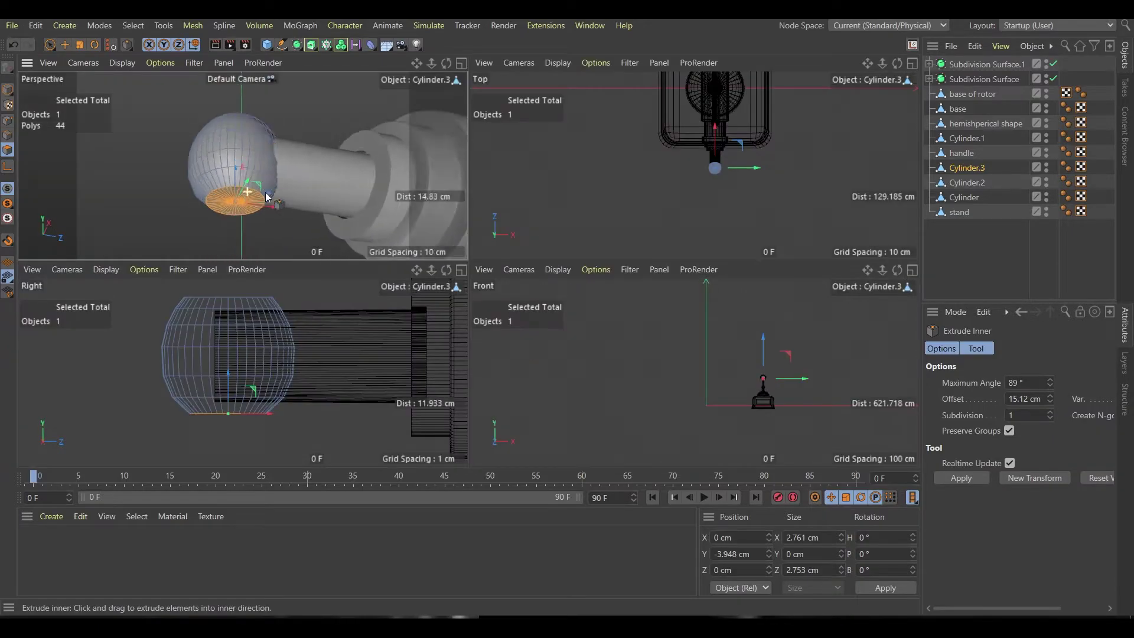
pyautogui.middleClick(433, 293)
pyautogui.press('e')
pyautogui.keyDown('ctrl'); pyautogui.moveTo(432, 293); pyautogui.dragTo(433, 299); pyautogui.keyUp('ctrl')
# Inset the knob's bottom cap and extend it down into a neck
pyautogui.press('i')
pyautogui.press('e')
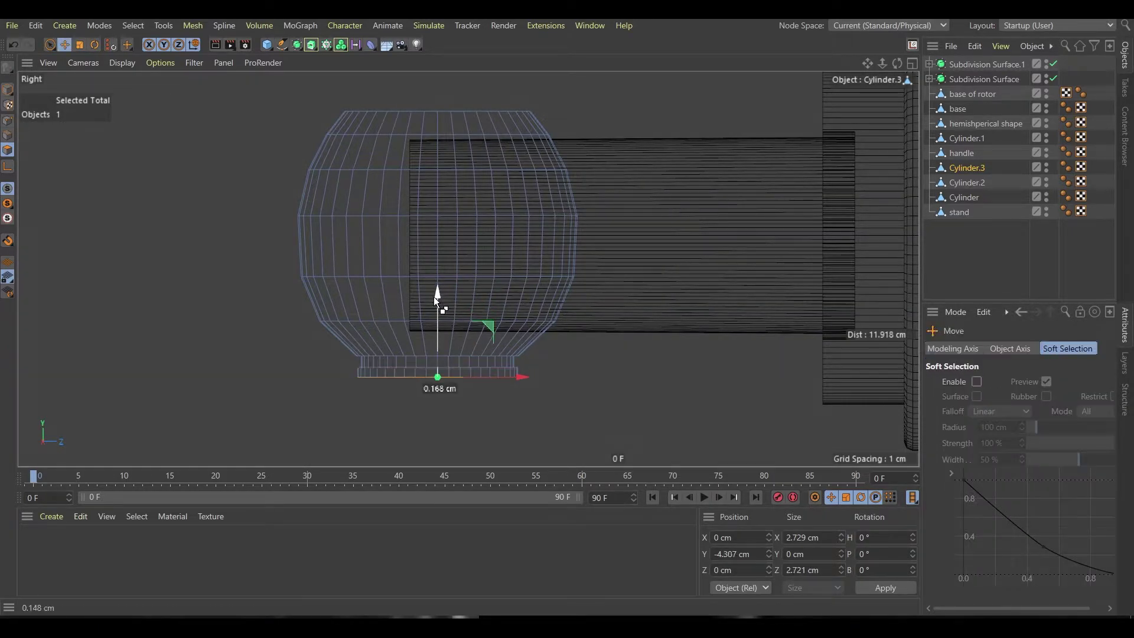
pyautogui.middleClick(434, 299)
pyautogui.press('i')
pyautogui.moveTo(254, 240); pyautogui.dragTo(248, 248)
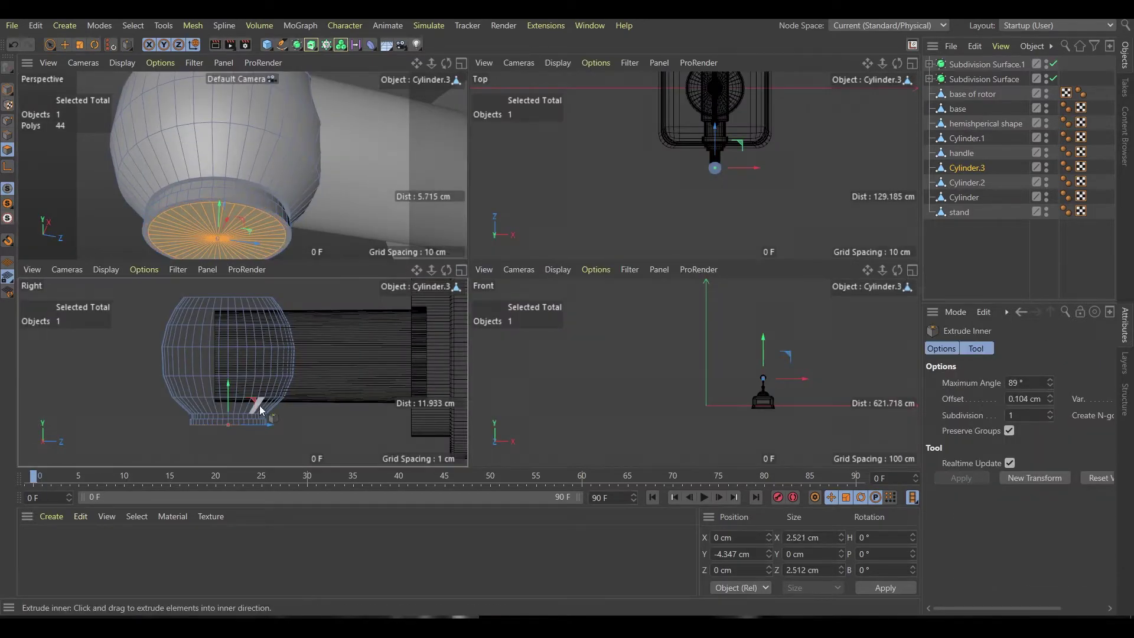
pyautogui.press('e')
pyautogui.middleClick(253, 400)
pyautogui.moveTo(438, 297)
pyautogui.keyDown('ctrl'); pyautogui.mouseDown()
pyautogui.moveTo(436, 310)
pyautogui.moveTo(474, 311)
pyautogui.moveTo(438, 318)
pyautogui.mouseUp(); pyautogui.keyUp('ctrl')
# Scale the knob's bottom rim outward into a slight flare
pyautogui.press('t')
pyautogui.press('e')
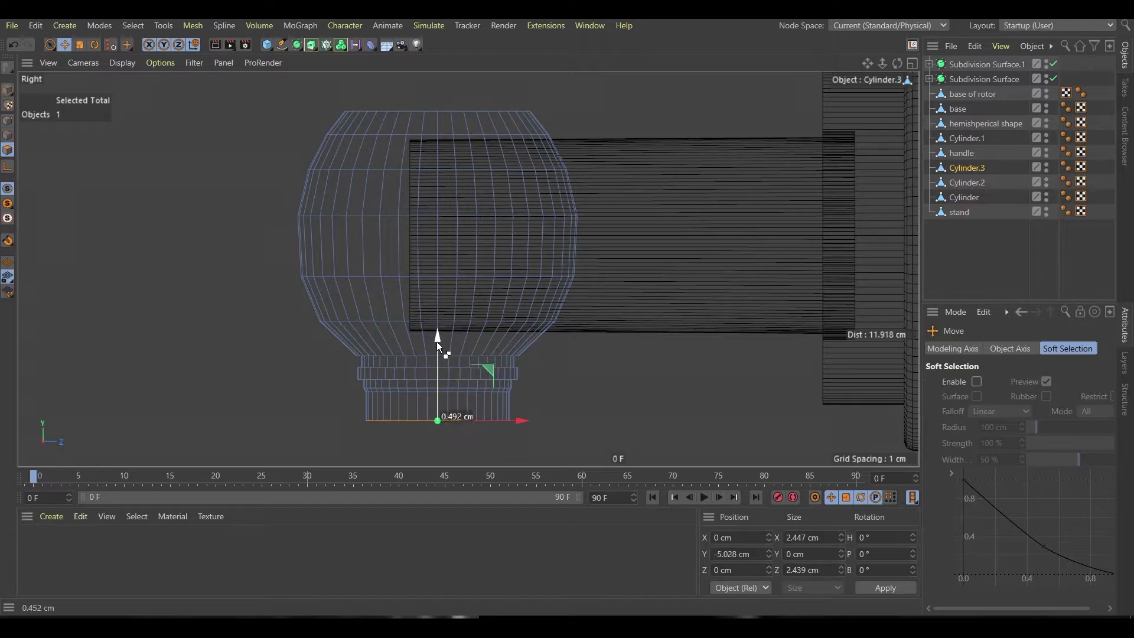
pyautogui.scroll(-3, 390, 363)
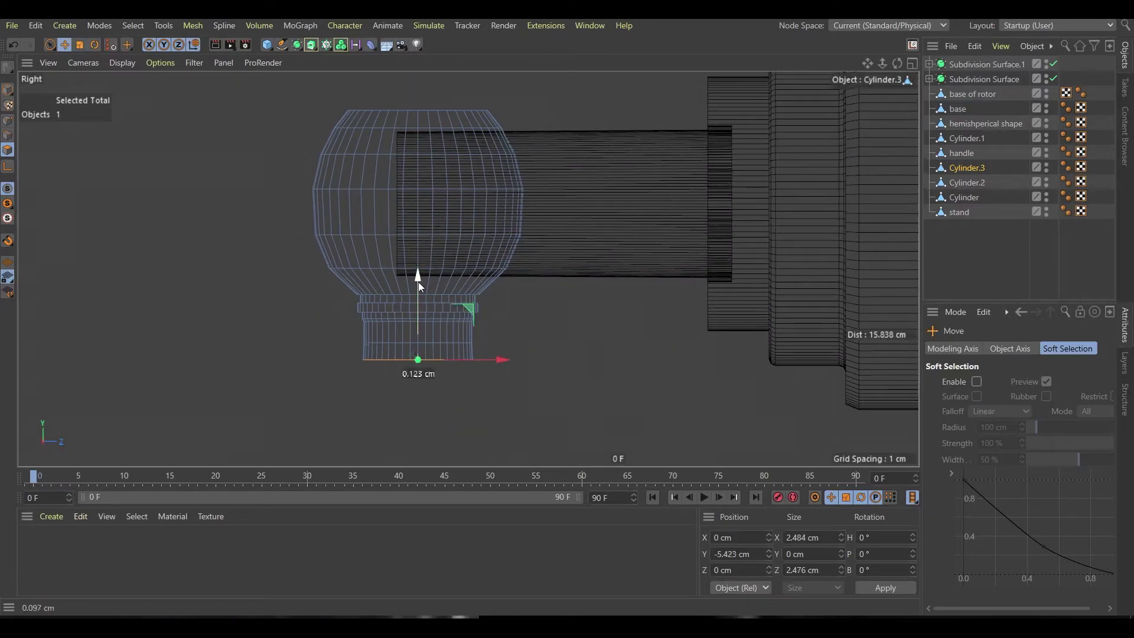
pyautogui.press('i')
pyautogui.press('e')
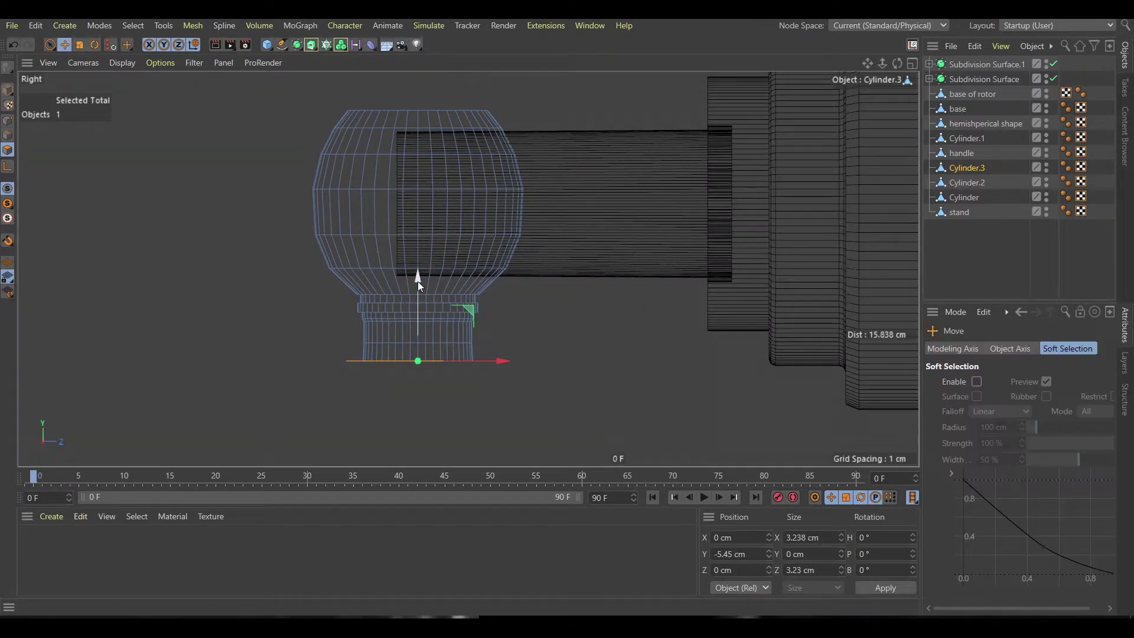
pyautogui.press('t')
pyautogui.moveTo(344, 289); pyautogui.dragTo(356, 289)
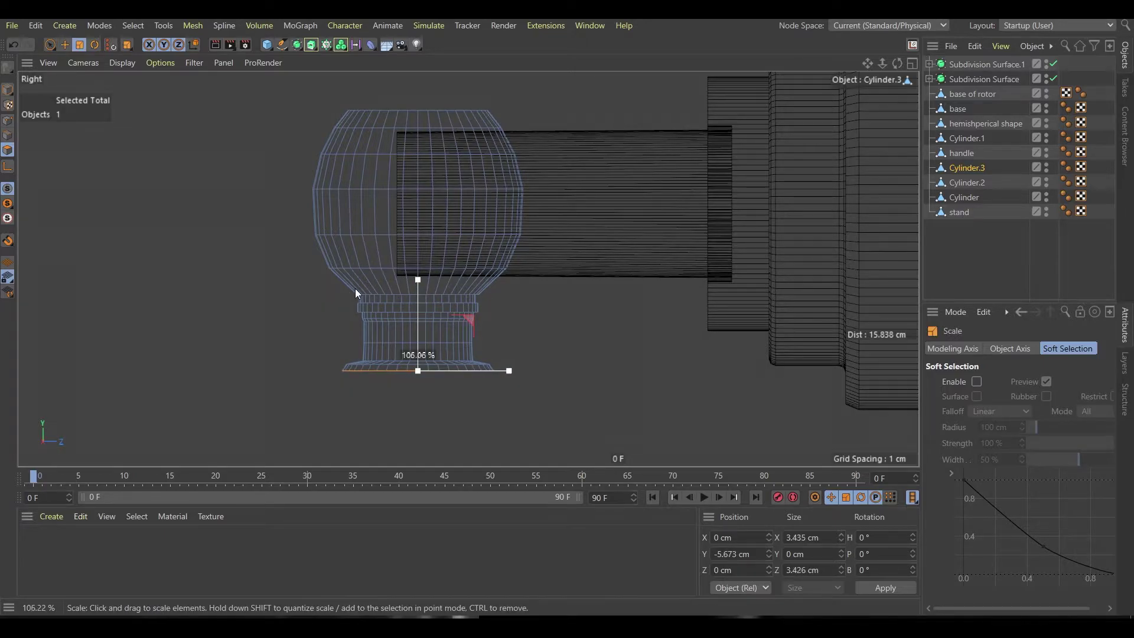
pyautogui.middleClick(317, 311)
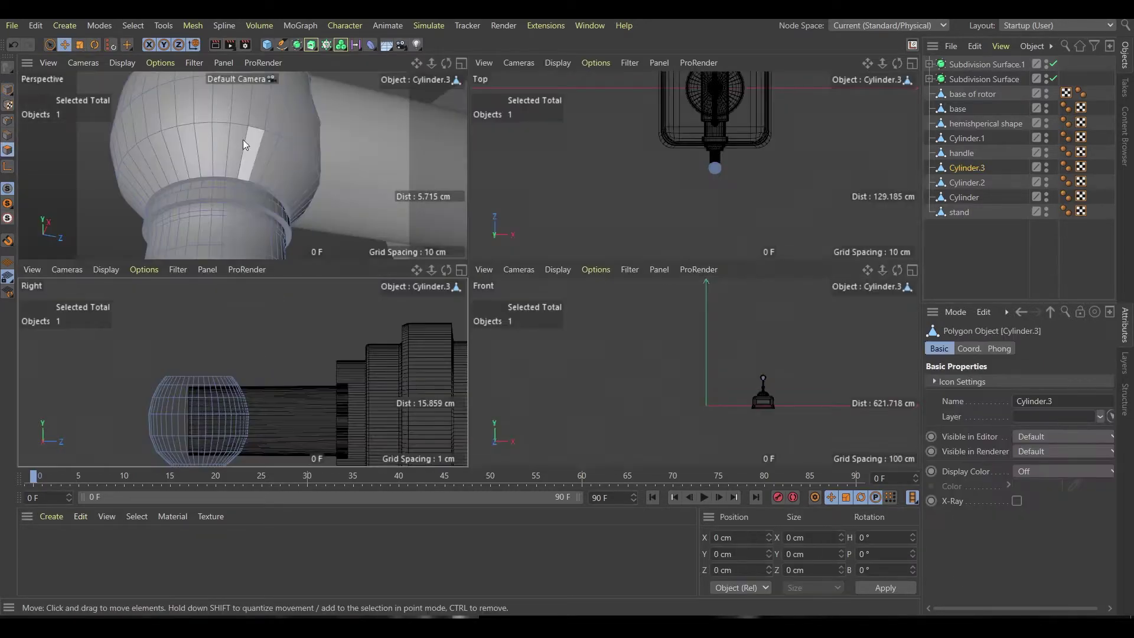
# Select the knob's top loop and raise it slightly to form a flat raised top
pyautogui.press('e')
pyautogui.keyDown('alt'); pyautogui.moveTo(242, 199); pyautogui.dragTo(259, 187); pyautogui.keyUp('alt')
pyautogui.press('u')
pyautogui.press('l')
pyautogui.scroll(2, 309, 376)
pyautogui.press('e')
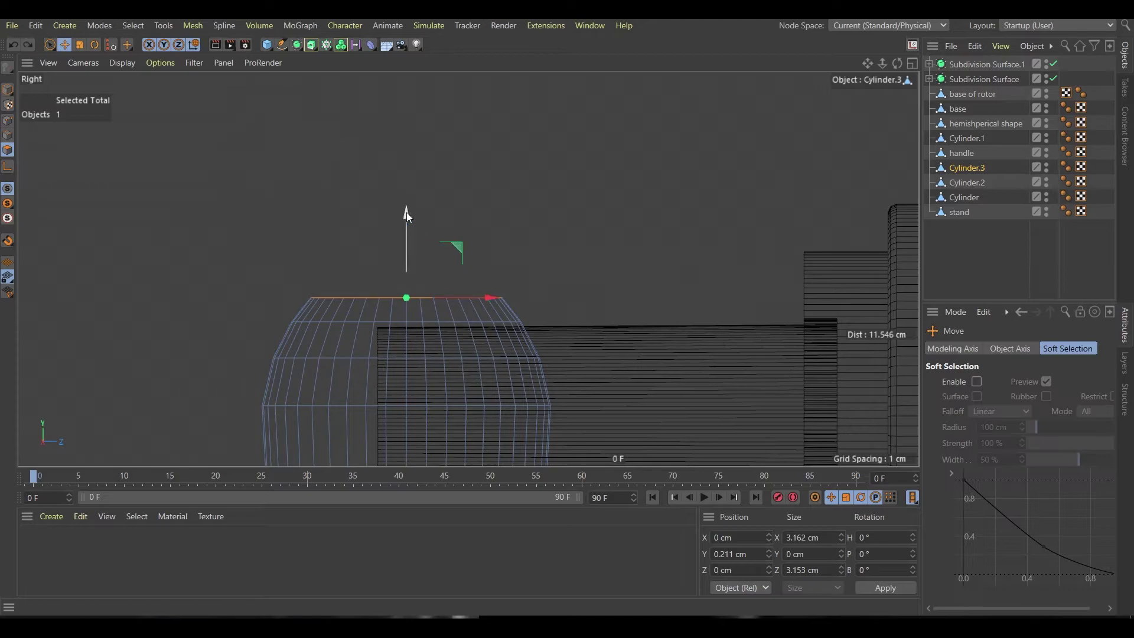
pyautogui.press('t')
pyautogui.press('i')
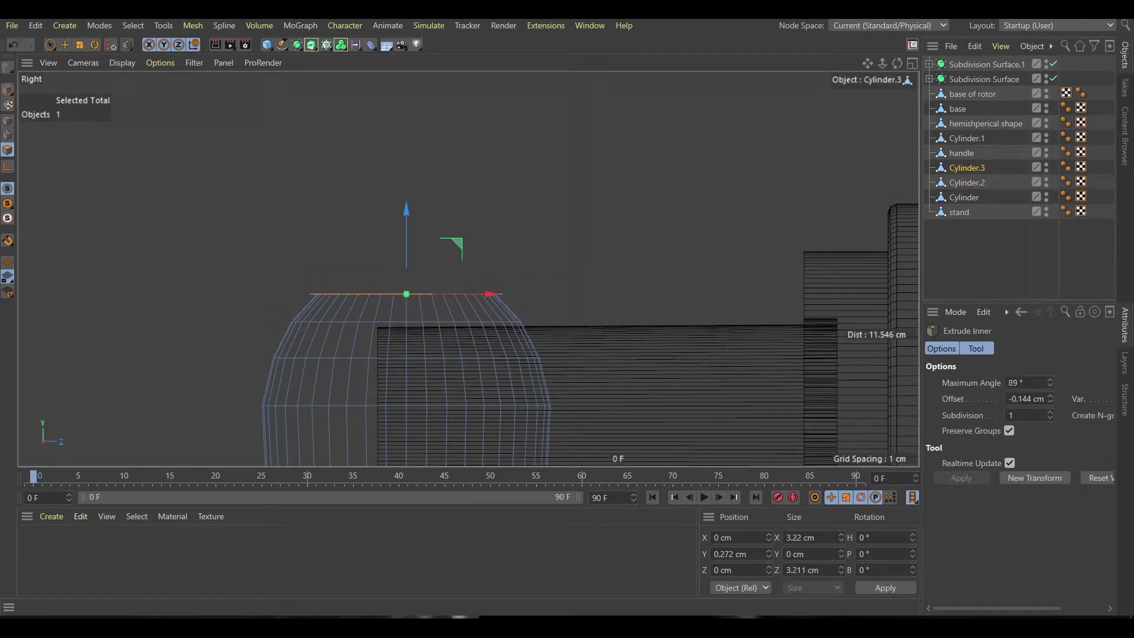
pyautogui.press('e')
pyautogui.moveTo(407, 199); pyautogui.dragTo(410, 188)
# Add Cylinder.4 on the knob, scale it into a flat disc and make it editable
pyautogui.press('t')
pyautogui.press('Return')
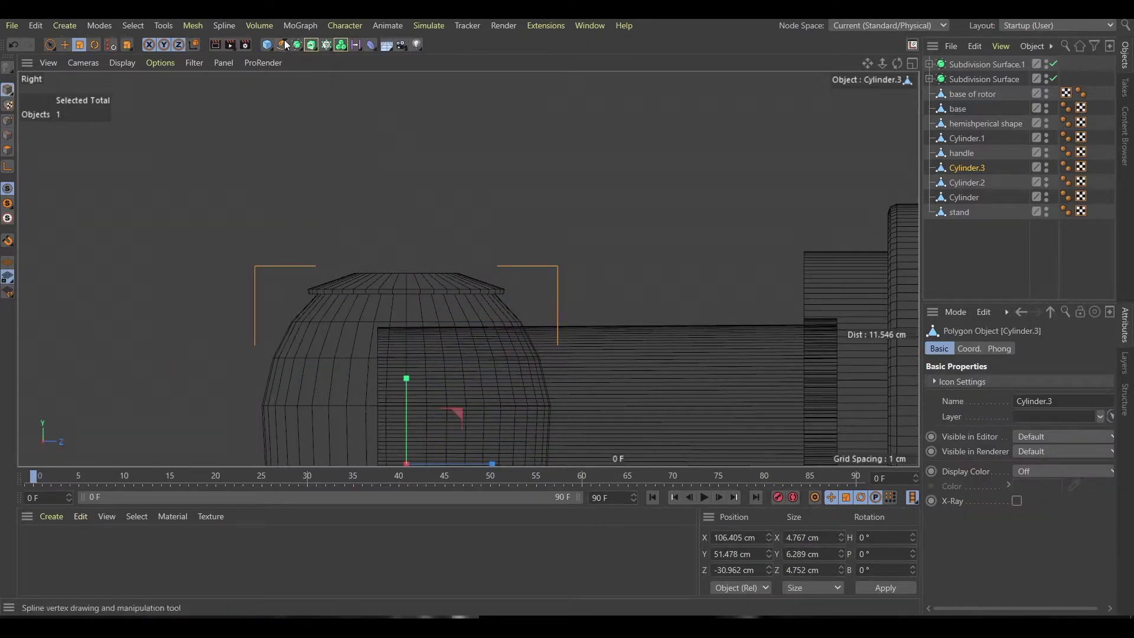
pyautogui.click(284, 40)
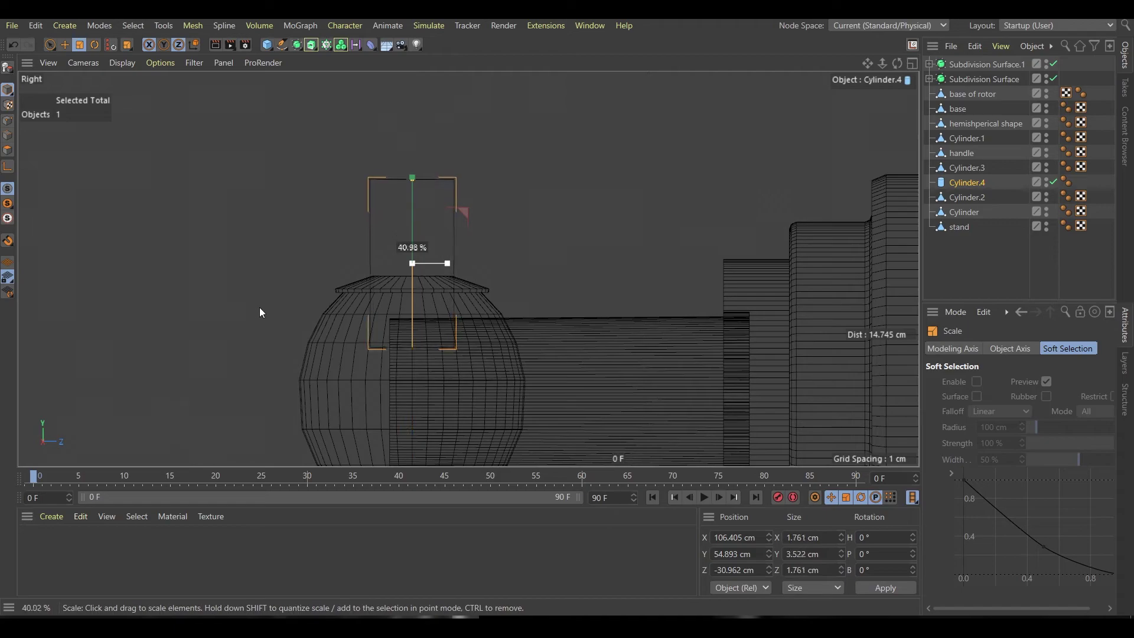
pyautogui.moveTo(522, 222); pyautogui.dragTo(444, 225)
pyautogui.scroll(5, 394, 244)
pyautogui.click(394, 244)
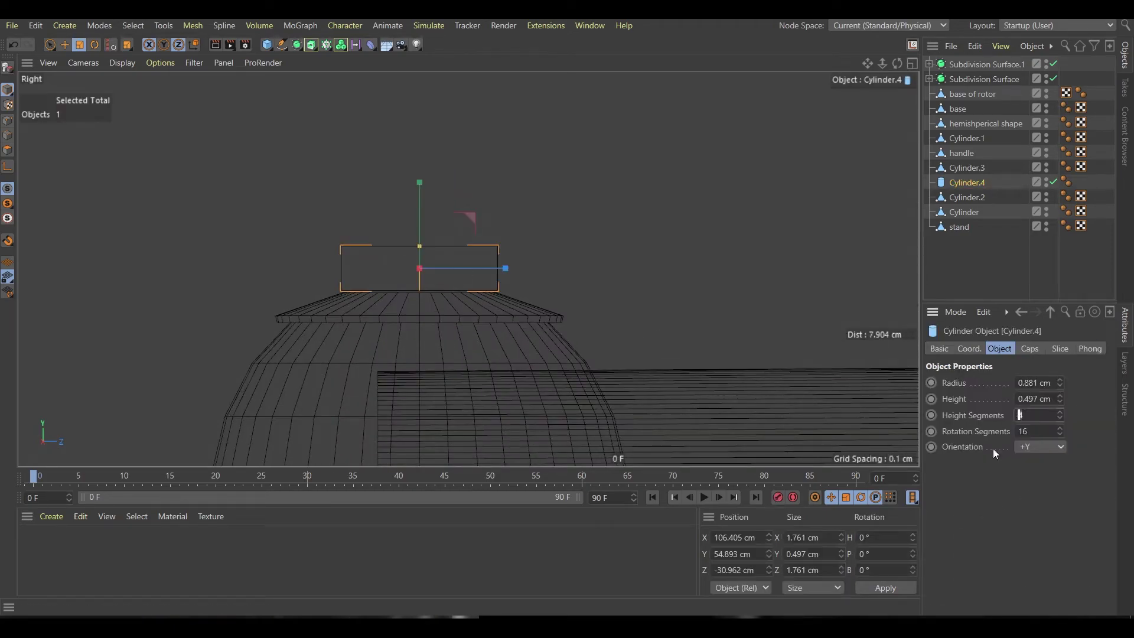
pyautogui.press('c')
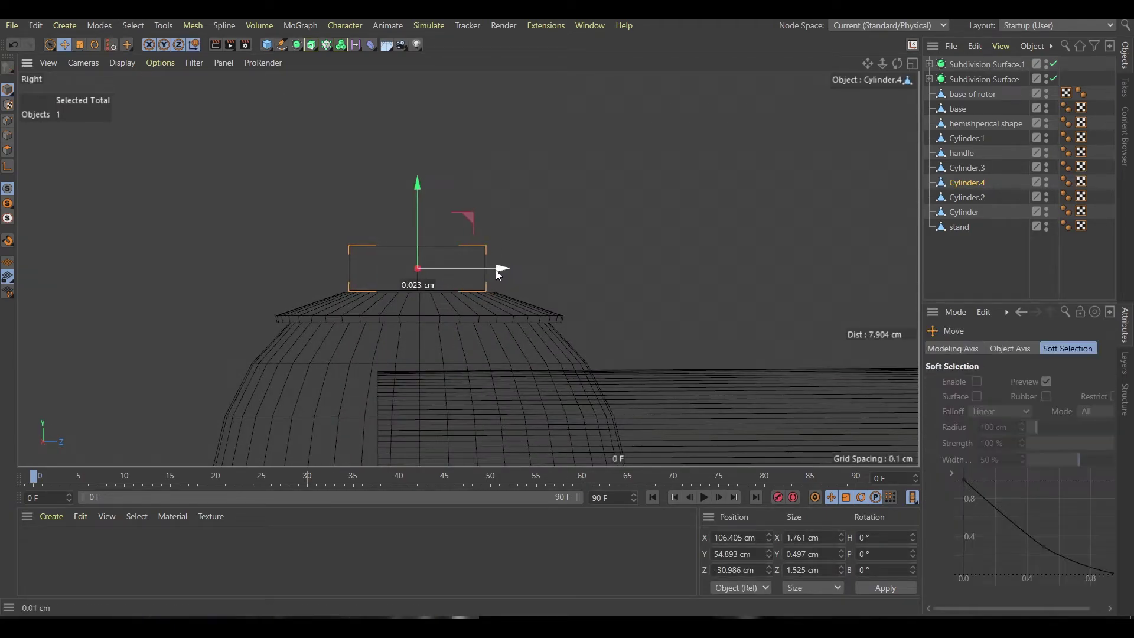
# Add Cylinder.5, shrink it, make it editable and widen it into a cap
pyautogui.click(267, 44)
pyautogui.click(545, 59)
pyautogui.moveTo(418, 180); pyautogui.dragTo(363, 280)
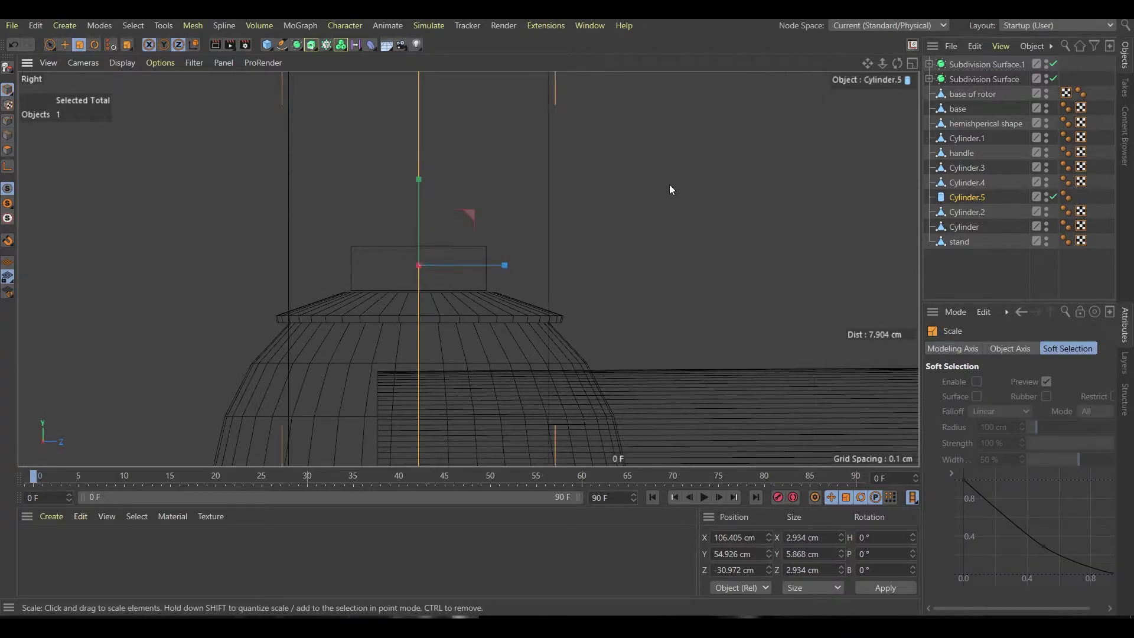
pyautogui.scroll(3, 442, 283)
pyautogui.press('e')
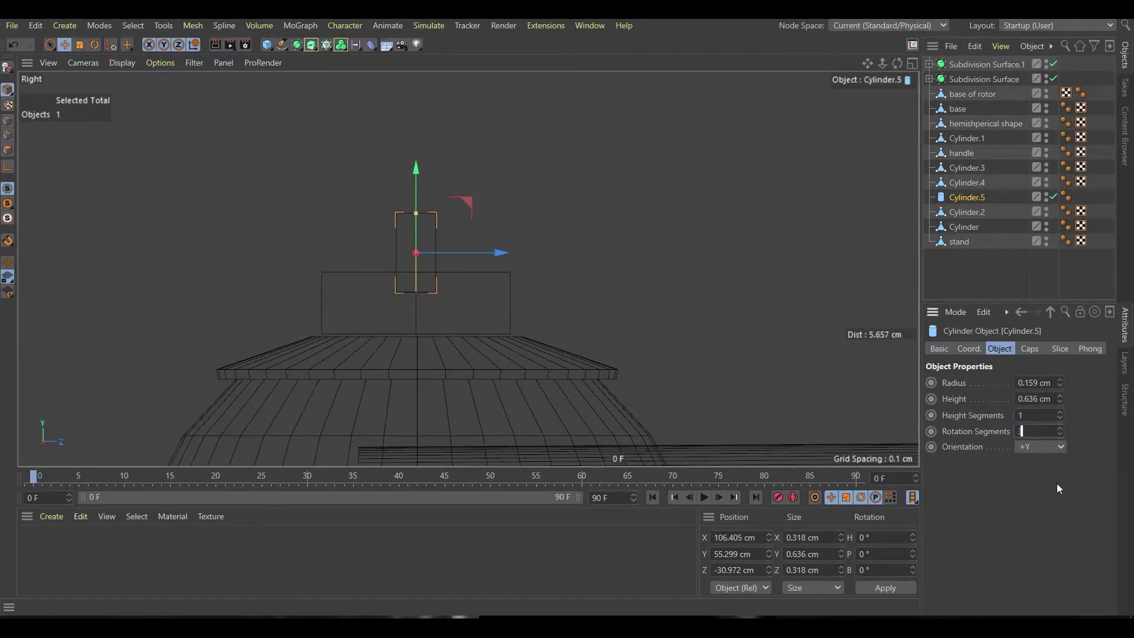
pyautogui.press('c')
pyautogui.press('t')
pyautogui.moveTo(356, 245)
pyautogui.mouseDown()
pyautogui.moveTo(477, 191)
pyautogui.moveTo(354, 171)
pyautogui.mouseUp()
# Loop-select the cap's top edge and bevel it round, then deselect and frame the model
pyautogui.middleClick(473, 194)
pyautogui.press('u')
pyautogui.press('l')
pyautogui.middleClick(338, 336)
pyautogui.press('m')
pyautogui.press('s')
pyautogui.press('e')
pyautogui.press('Return')
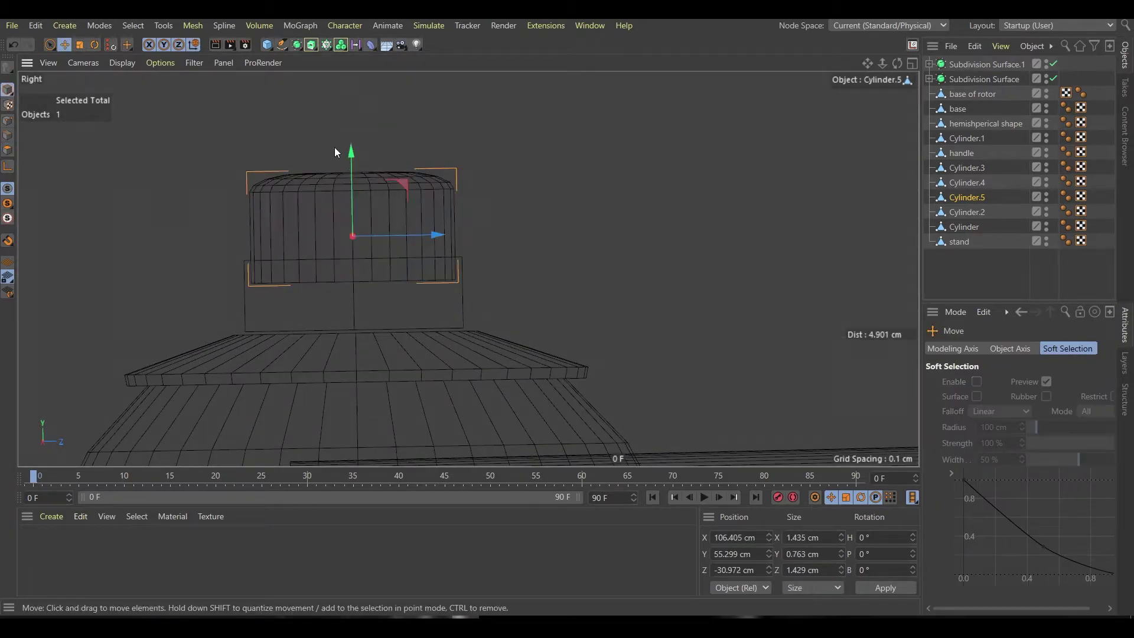
pyautogui.click(246, 310)
pyautogui.press('h')
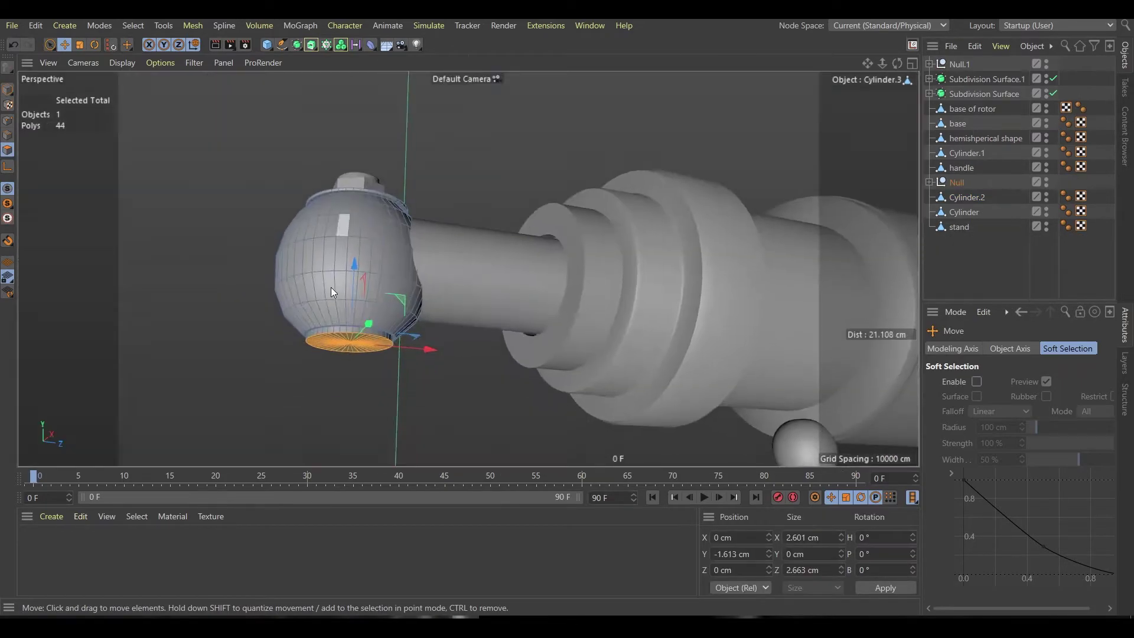
# Inset the knob's bottom face, pull it down and flare it outward into a collar
pyautogui.keyDown('alt'); pyautogui.moveTo(330, 292); pyautogui.dragTo(372, 325); pyautogui.keyUp('alt')
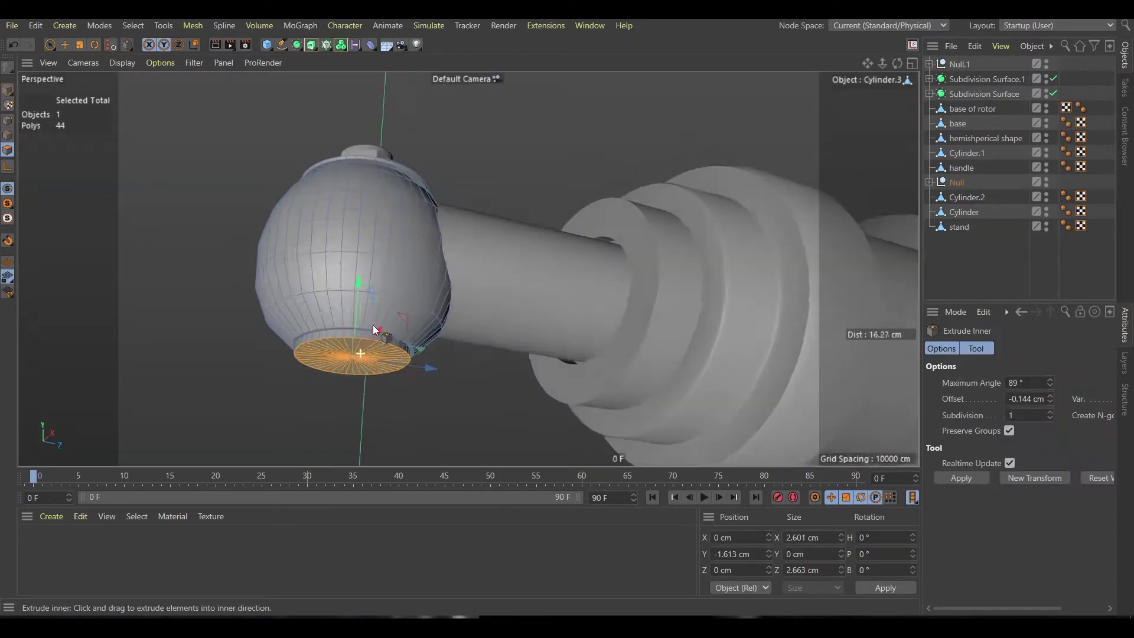
pyautogui.press('F3')
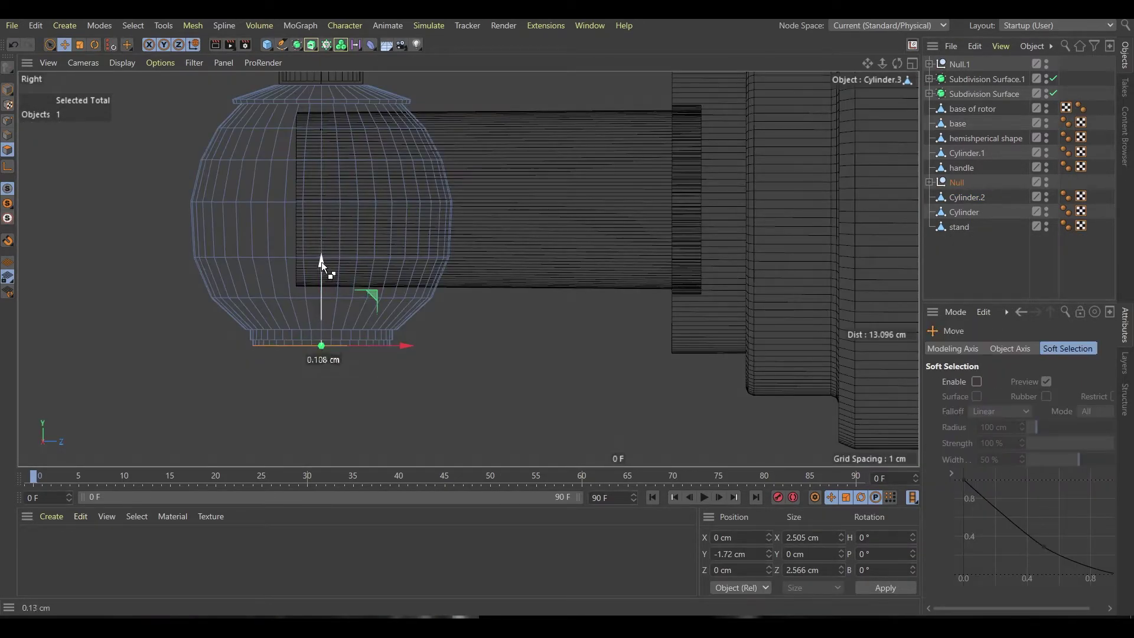
pyautogui.moveTo(327, 266); pyautogui.dragTo(406, 348)
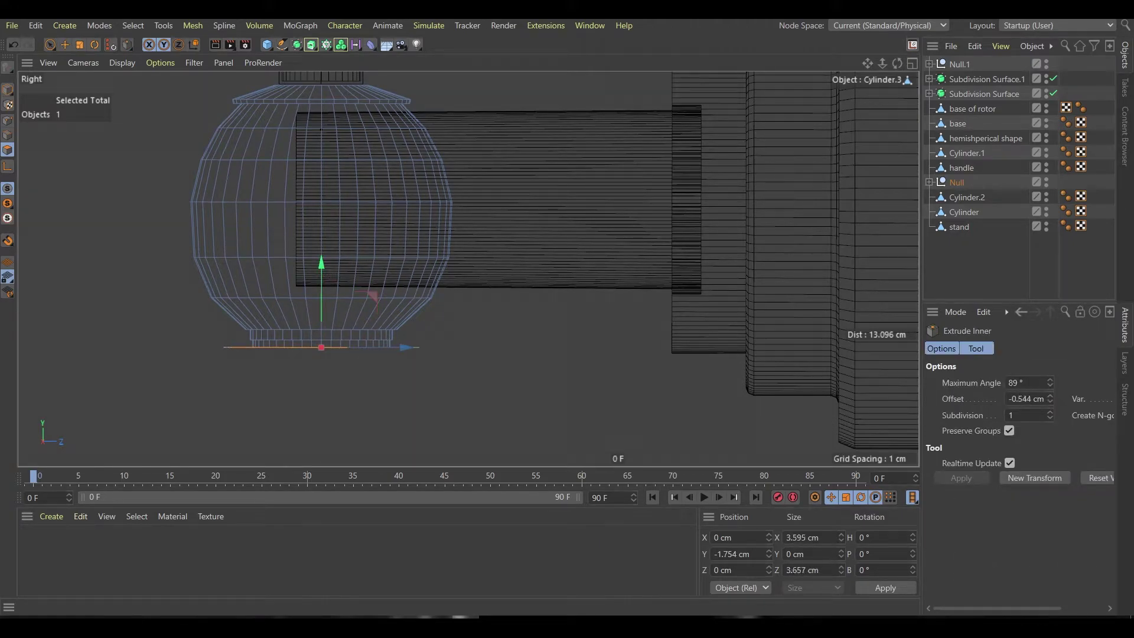
pyautogui.press('e')
pyautogui.keyDown('ctrl'); pyautogui.moveTo(321, 272); pyautogui.dragTo(238, 304); pyautogui.keyUp('ctrl')
pyautogui.press('t')
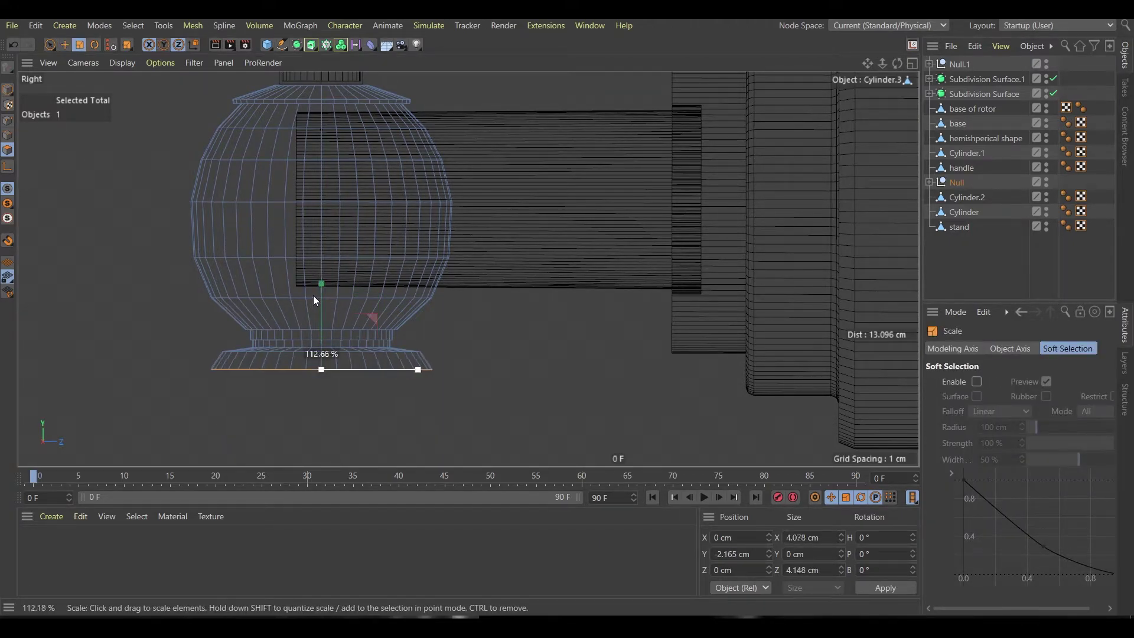
pyautogui.moveTo(320, 293)
pyautogui.mouseDown()
pyautogui.moveTo(219, 294)
pyautogui.moveTo(228, 297)
pyautogui.mouseUp()
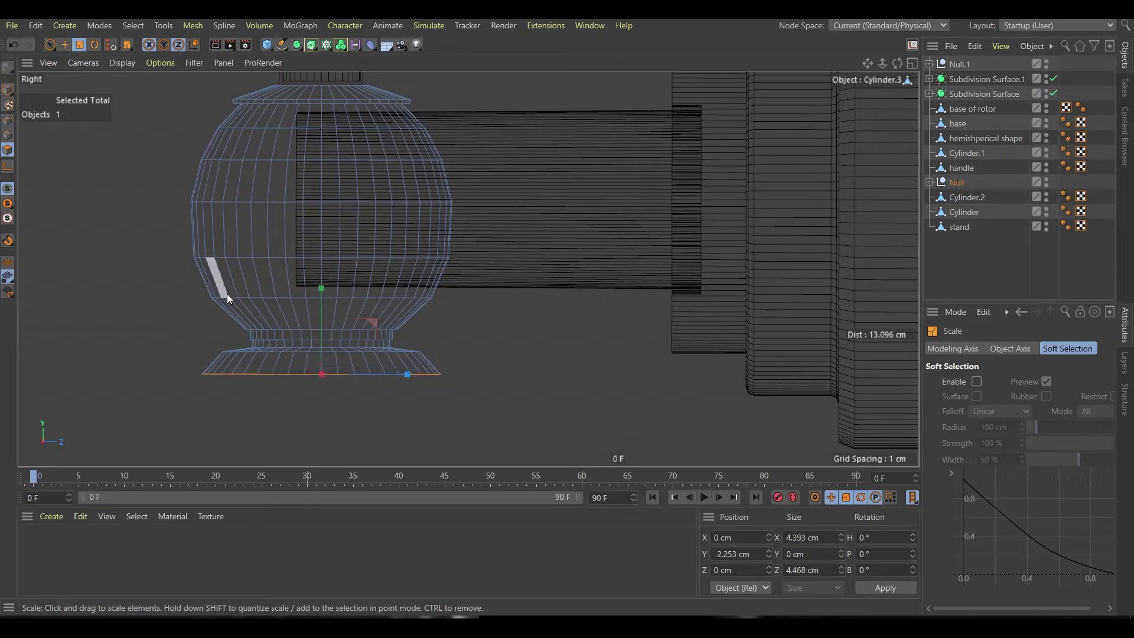
# Inset the bottom face twice more, extending it outward into a wide lip
pyautogui.press('i')
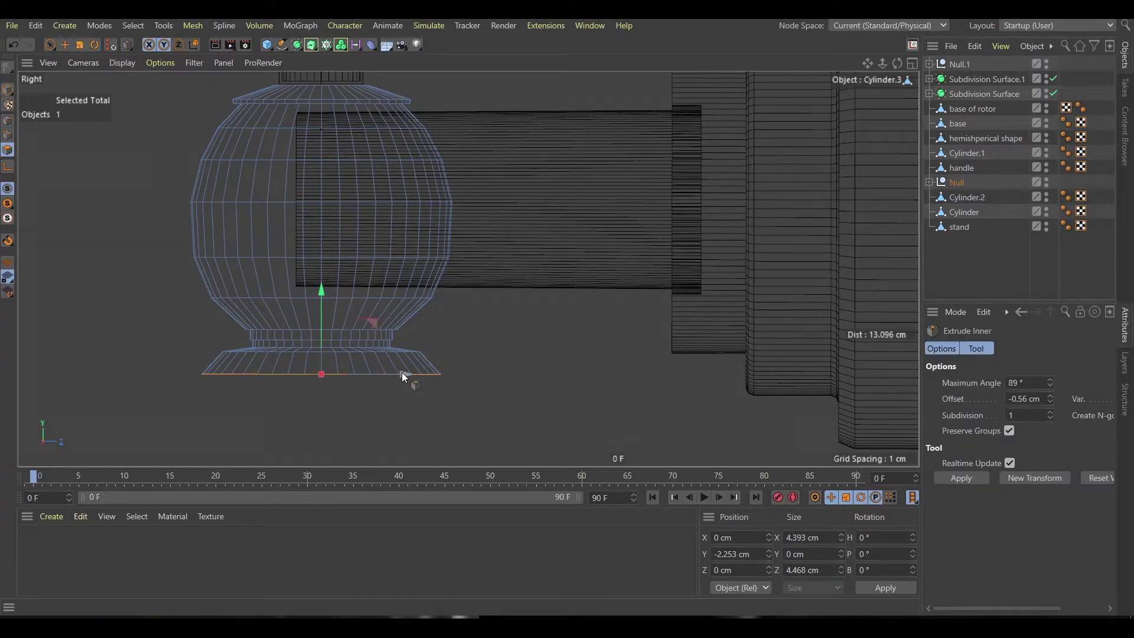
pyautogui.moveTo(402, 373); pyautogui.dragTo(379, 372)
pyautogui.middleClick(292, 231)
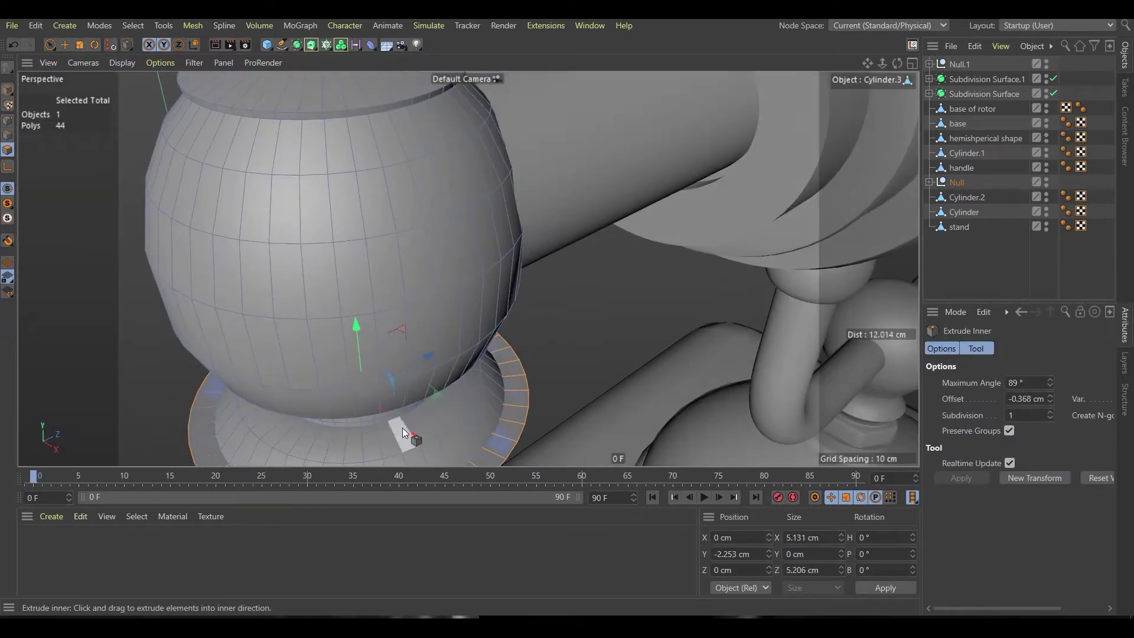
pyautogui.press('e')
pyautogui.keyDown('alt'); pyautogui.moveTo(402, 428); pyautogui.dragTo(382, 261); pyautogui.keyUp('alt')
pyautogui.press('i')
pyautogui.moveTo(412, 309); pyautogui.dragTo(421, 310)
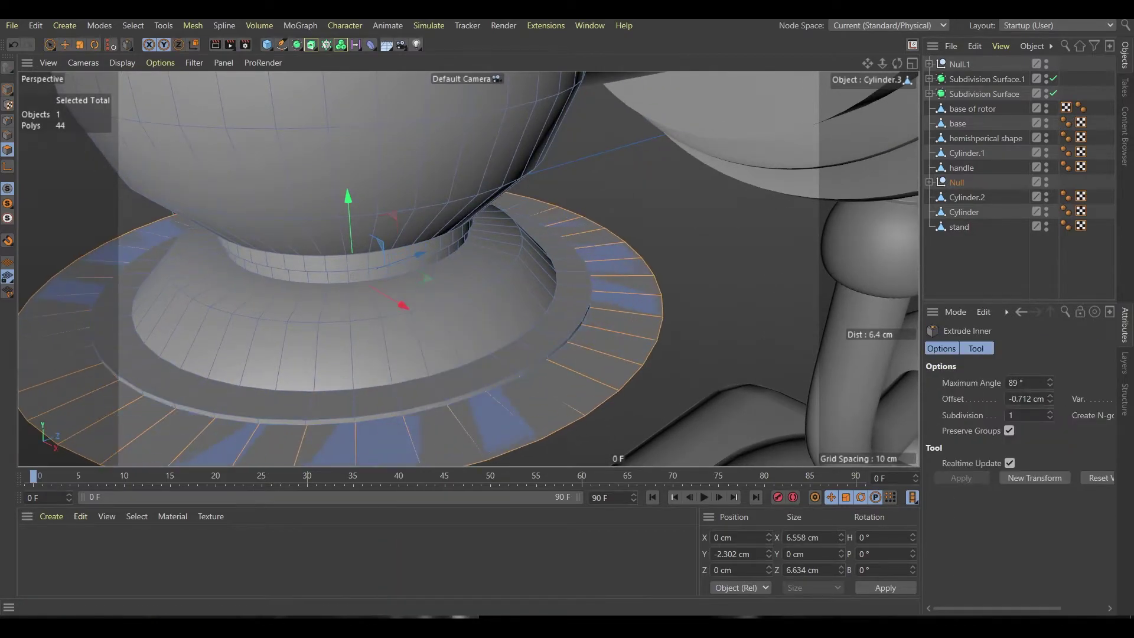
# Scale the bottom face wider and pull it down into a tall ring
pyautogui.press('F3')
pyautogui.press('t')
pyautogui.moveTo(393, 391); pyautogui.dragTo(268, 310)
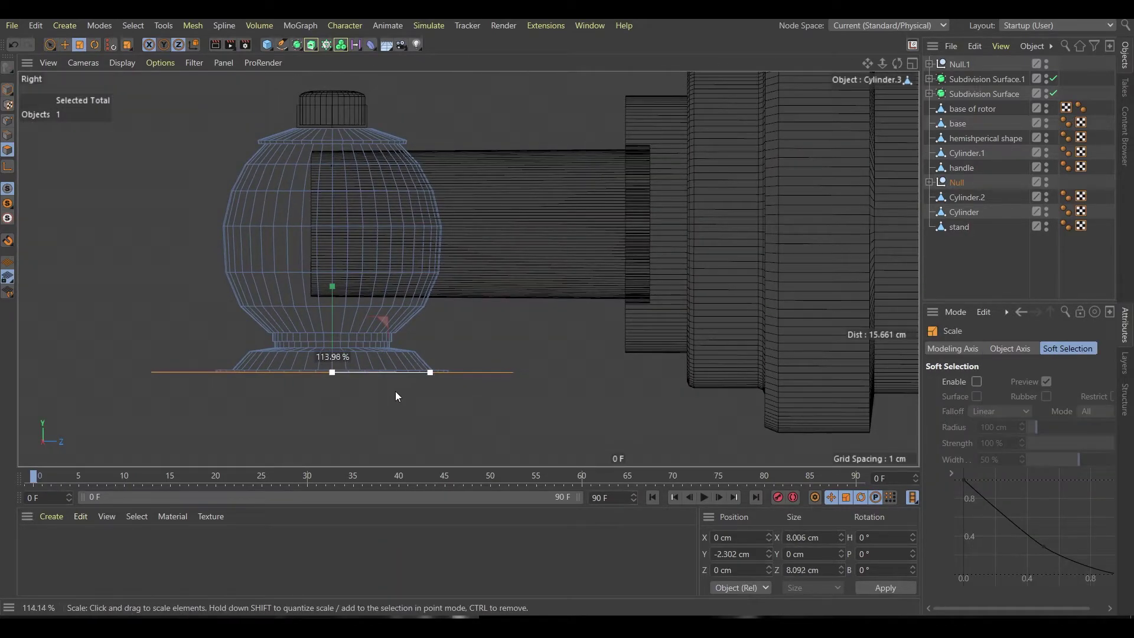
pyautogui.press('e')
pyautogui.keyDown('alt'); pyautogui.moveTo(269, 306); pyautogui.dragTo(321, 222, button='middle'); pyautogui.keyUp('alt')
pyautogui.moveTo(322, 222); pyautogui.dragTo(327, 303)
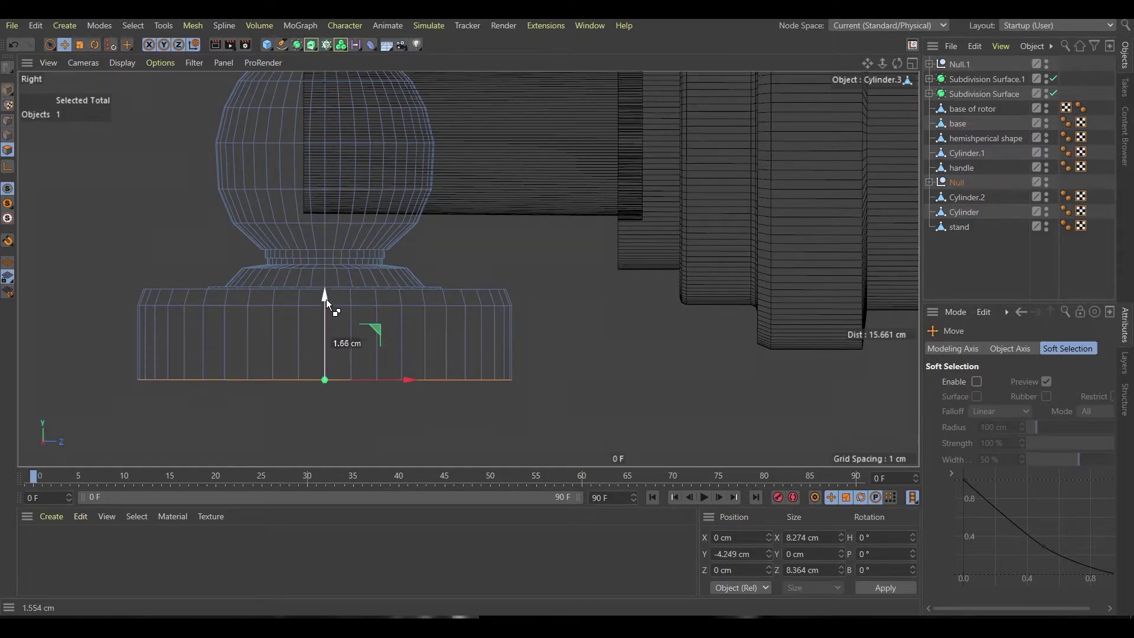
pyautogui.keyDown('alt'); pyautogui.moveTo(341, 306); pyautogui.dragTo(341, 270, button='middle'); pyautogui.keyUp('alt')
# Inset, lower and slightly widen the bottom face, then pull it down into a second wide ring
pyautogui.press('i')
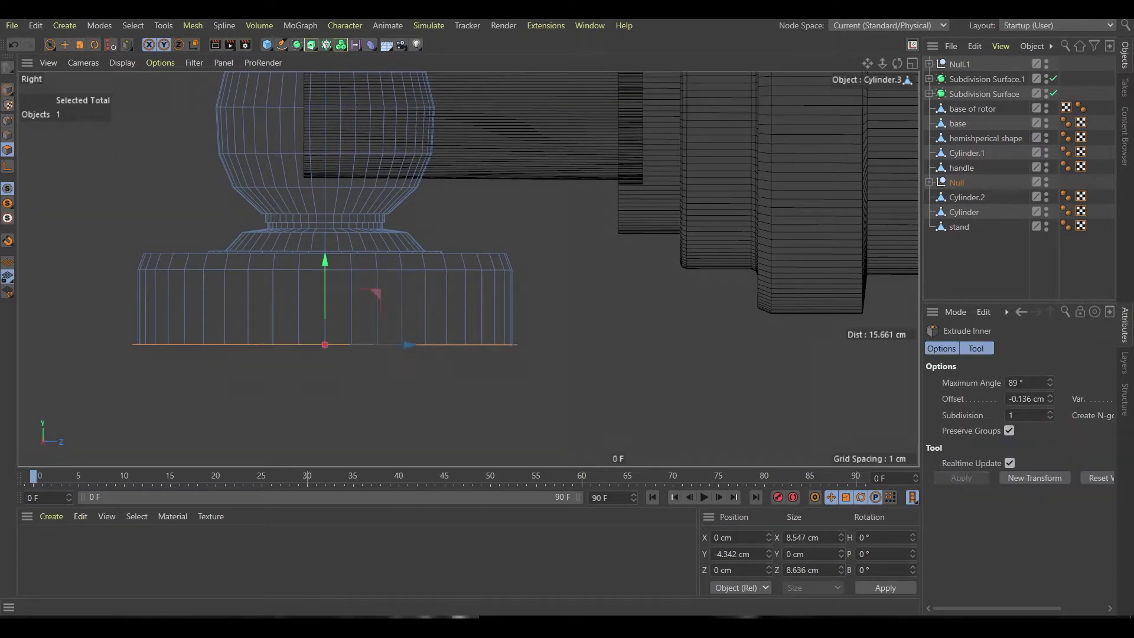
pyautogui.moveTo(393, 349); pyautogui.dragTo(379, 349)
pyautogui.press('e')
pyautogui.moveTo(325, 263); pyautogui.dragTo(326, 276)
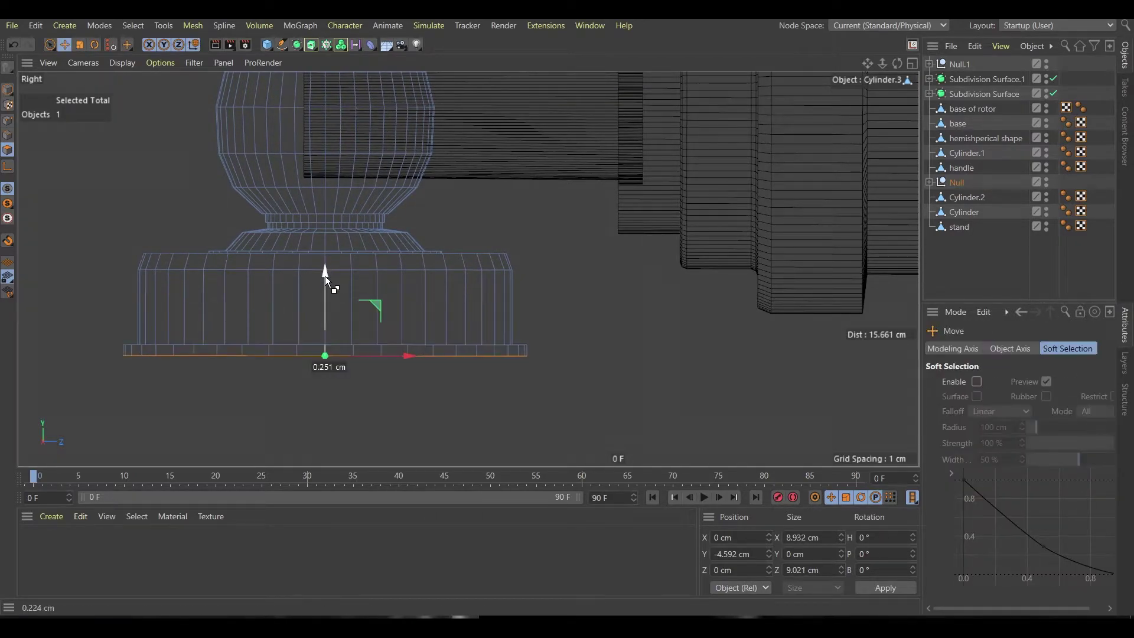
pyautogui.press('t')
pyautogui.moveTo(269, 370); pyautogui.dragTo(273, 369)
pyautogui.press('e')
pyautogui.keyDown('alt'); pyautogui.moveTo(325, 310); pyautogui.dragTo(313, 267, button='middle'); pyautogui.keyUp('alt')
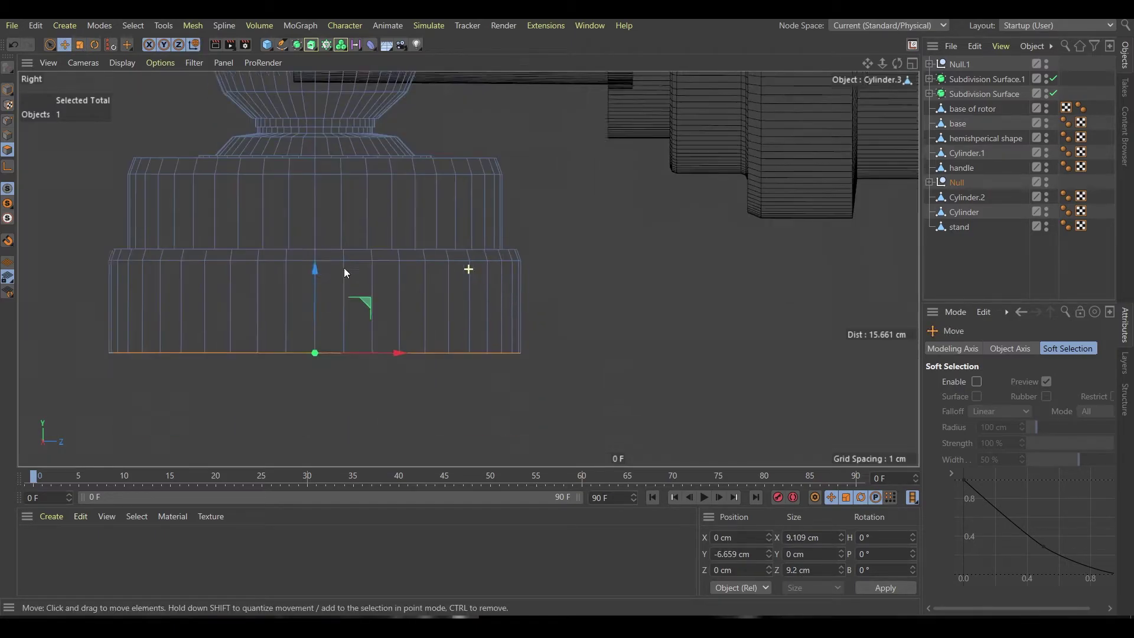
pyautogui.moveTo(312, 267)
pyautogui.mouseDown()
pyautogui.moveTo(304, 257)
pyautogui.moveTo(226, 275)
pyautogui.mouseUp()
pyautogui.press('F1')
# Loop-select the bottom rim edge and round it with a bevel
pyautogui.press('u')
pyautogui.press('l')
pyautogui.click(312, 334)
pyautogui.middleClick(312, 333)
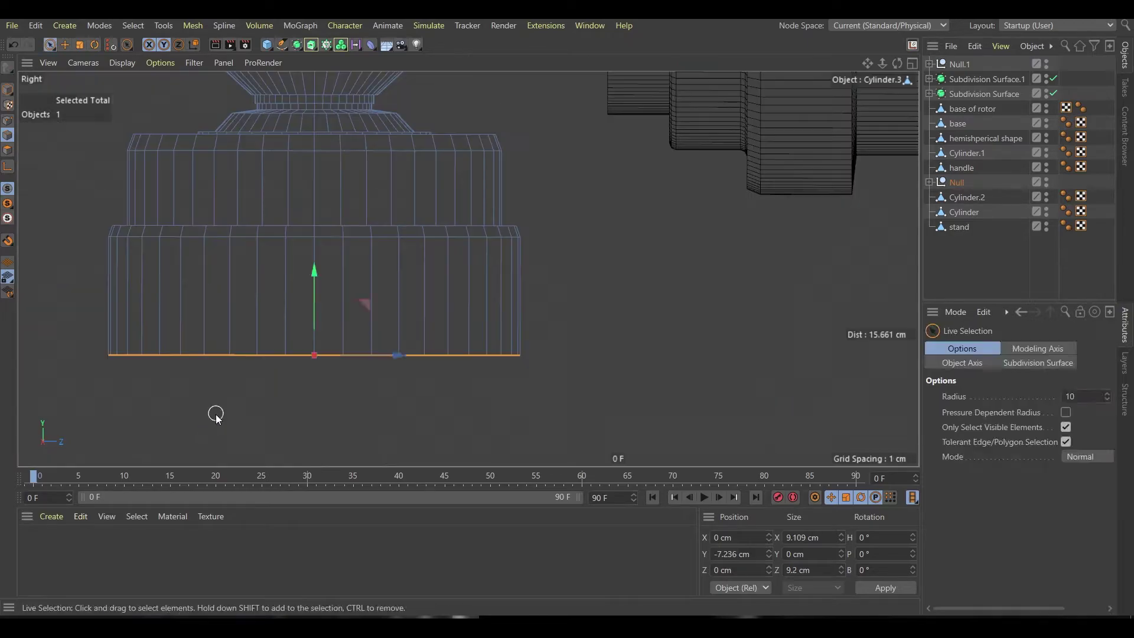
pyautogui.press('m')
pyautogui.press('s')
pyautogui.moveTo(216, 410); pyautogui.dragTo(470, 377)
pyautogui.scroll(3, 186, 276)
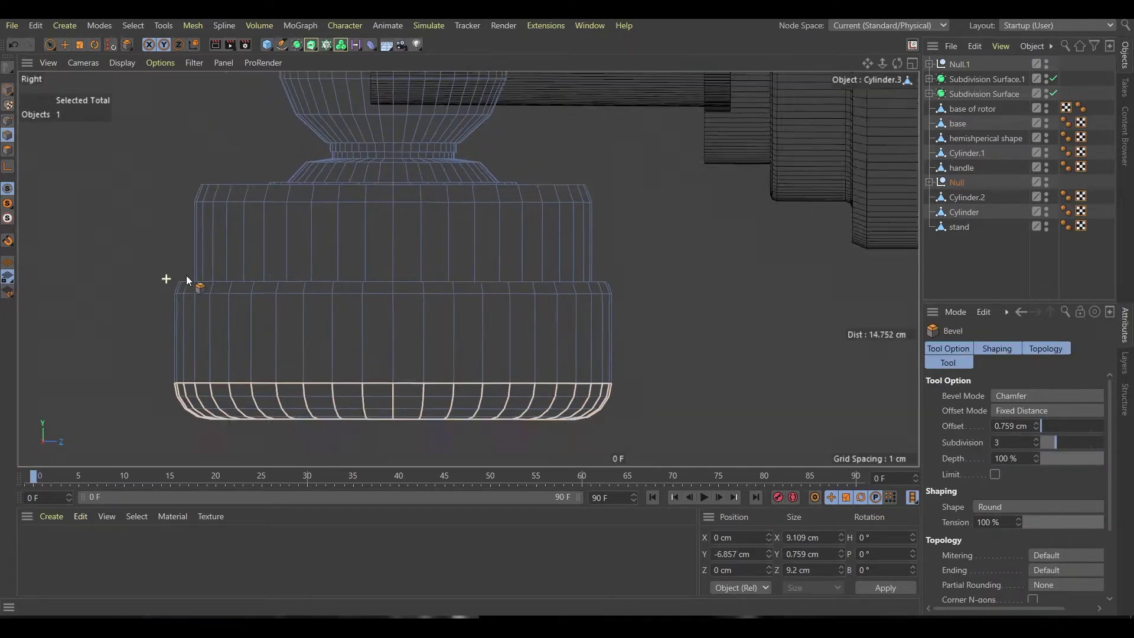
# Give the thin loop at the ring's edge a small rounding bevel
pyautogui.press('u')
pyautogui.press('l')
pyautogui.scroll(3, 201, 300)
pyautogui.click(235, 288)
pyautogui.press('m')
pyautogui.press('s')
pyautogui.moveTo(208, 309); pyautogui.dragTo(211, 318)
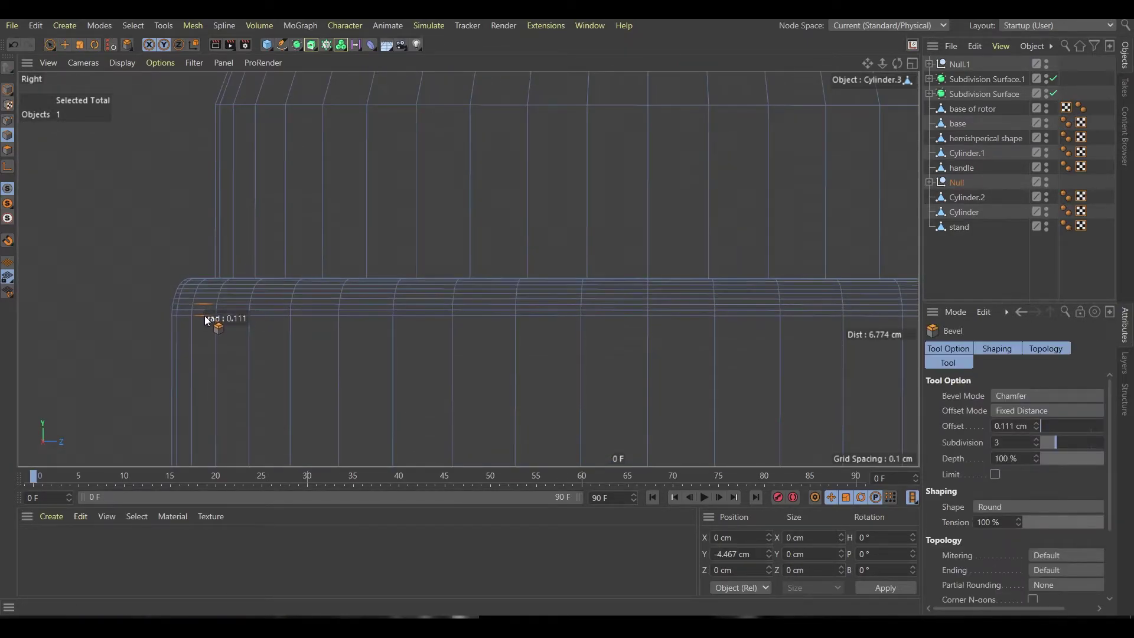
pyautogui.scroll(-3, 206, 312)
pyautogui.scroll(-3, 206, 307)
pyautogui.scroll(3, 193, 247)
# Loop-select the upper ring's edge and round it with a bevel
pyautogui.press('e')
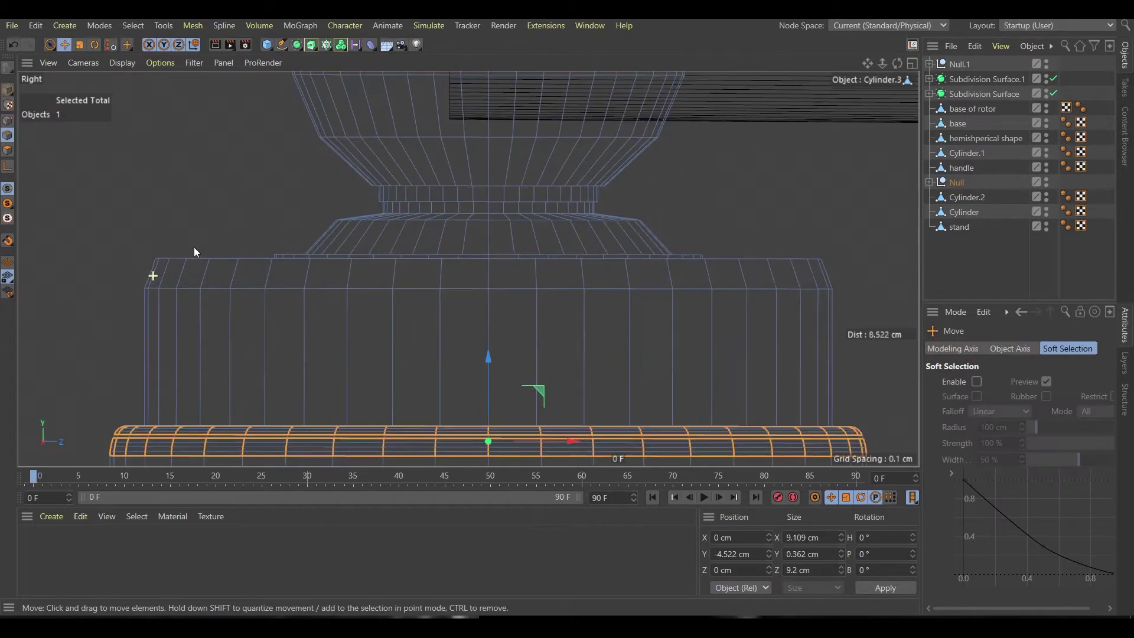
pyautogui.press('u')
pyautogui.press('l')
pyautogui.click(171, 288)
pyautogui.press('m')
pyautogui.press('s')
pyautogui.moveTo(165, 296); pyautogui.dragTo(168, 303)
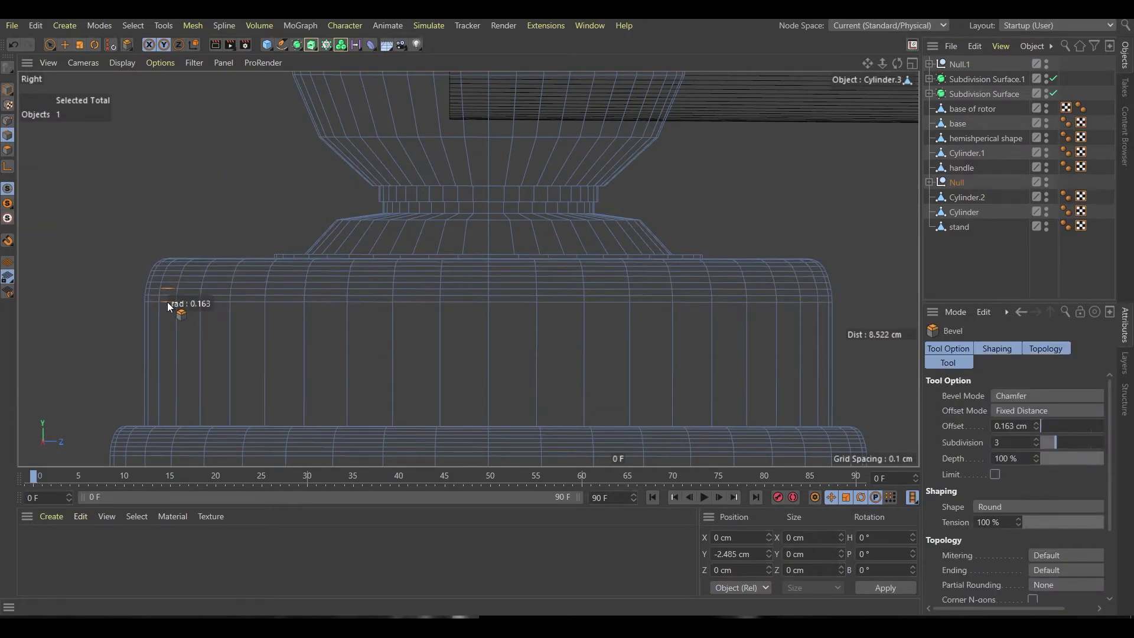
pyautogui.scroll(-3, 168, 302)
# Add a loop cut around the lower ring in the perspective view
pyautogui.press('F1')
pyautogui.press('e')
pyautogui.scroll(3, 362, 222)
pyautogui.scroll(3, 310, 242)
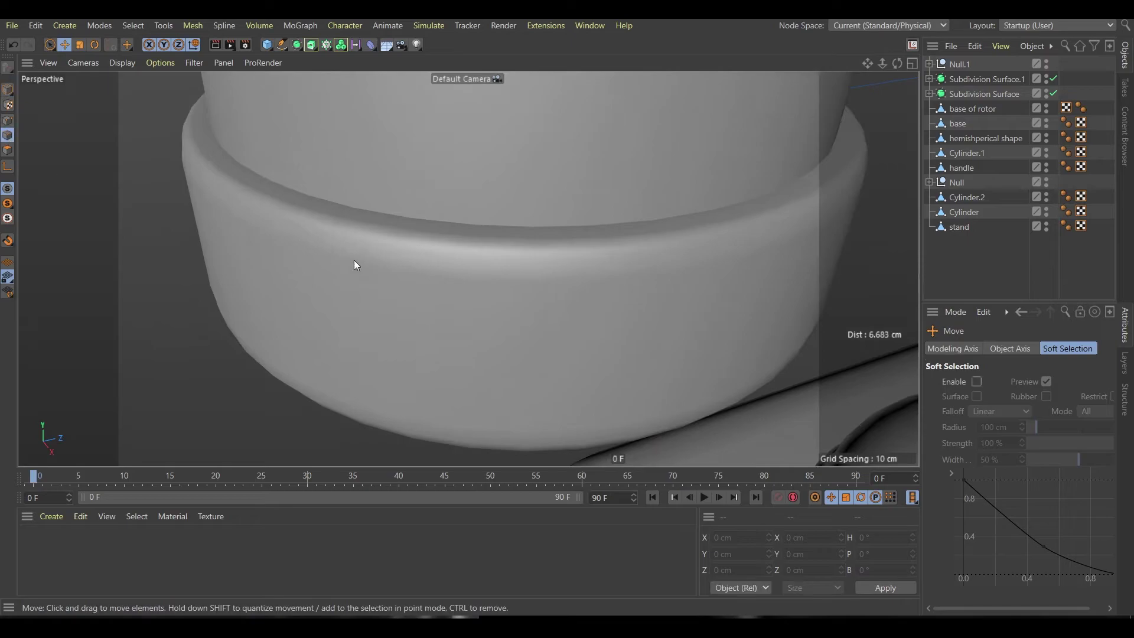
pyautogui.scroll(3, 348, 252)
pyautogui.press('k')
pyautogui.press('l')
pyautogui.scroll(3, 278, 224)
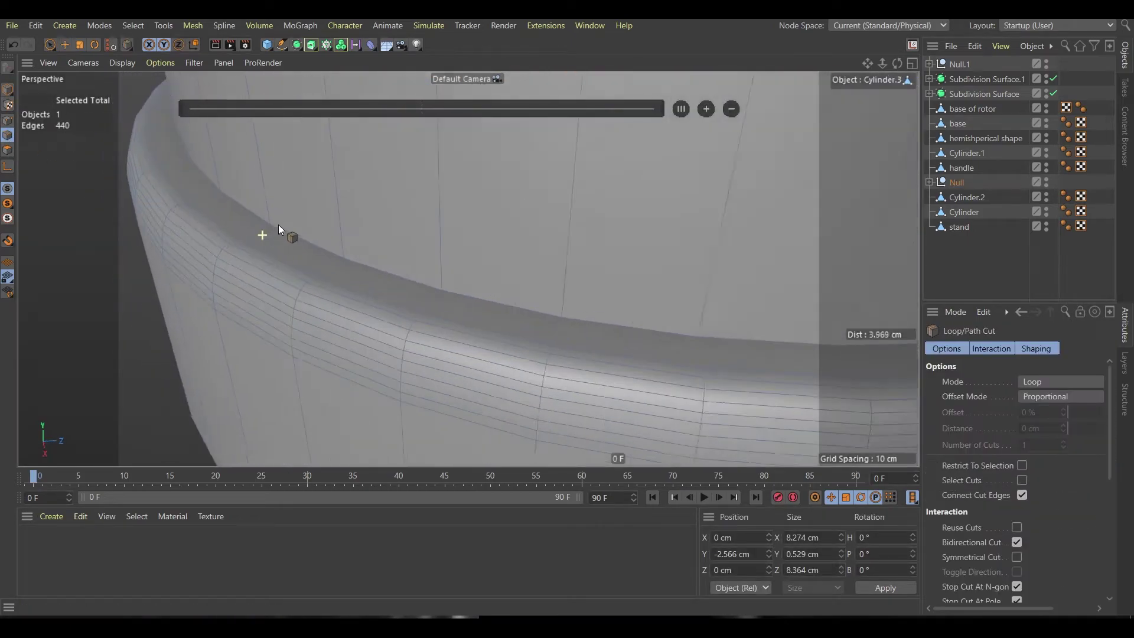
pyautogui.scroll(2, 259, 230)
pyautogui.click(222, 240)
# Select the thin band of polygons around the ring and extrude it slightly outward
pyautogui.press('u')
pyautogui.press('l')
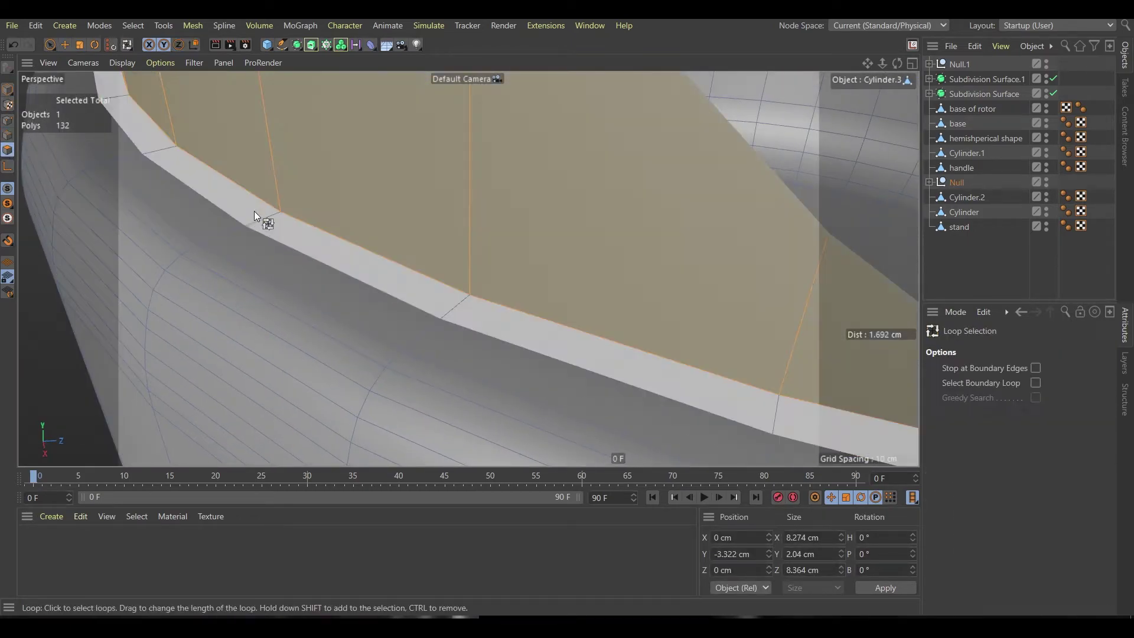
pyautogui.click(254, 211)
pyautogui.press('e')
pyautogui.press('k')
pyautogui.press('l')
pyautogui.scroll(3, 393, 322)
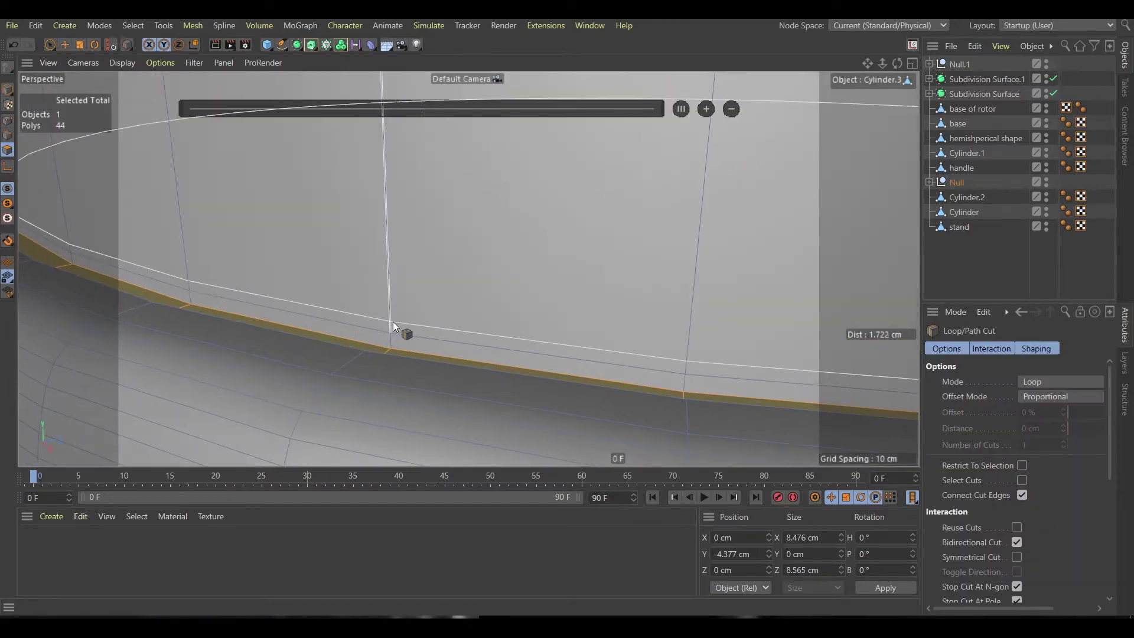
pyautogui.scroll(2, 393, 322)
pyautogui.press('u')
pyautogui.press('l')
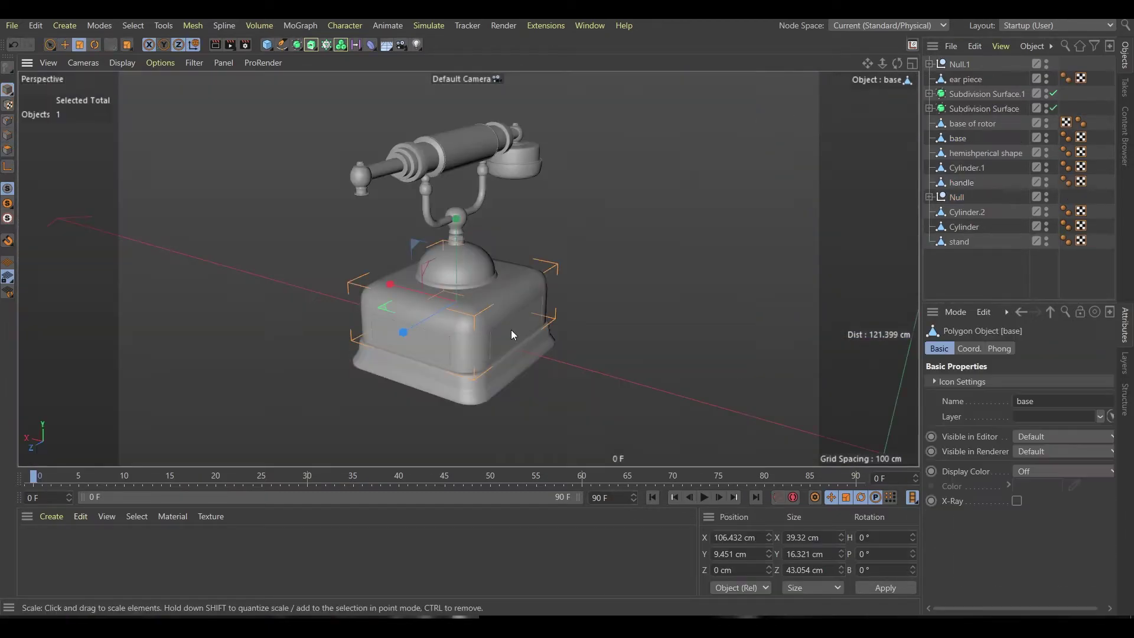
# Add a sideways-oriented cylinder, then shrink and shorten it beside the base
pyautogui.click(267, 45)
pyautogui.click(545, 63)
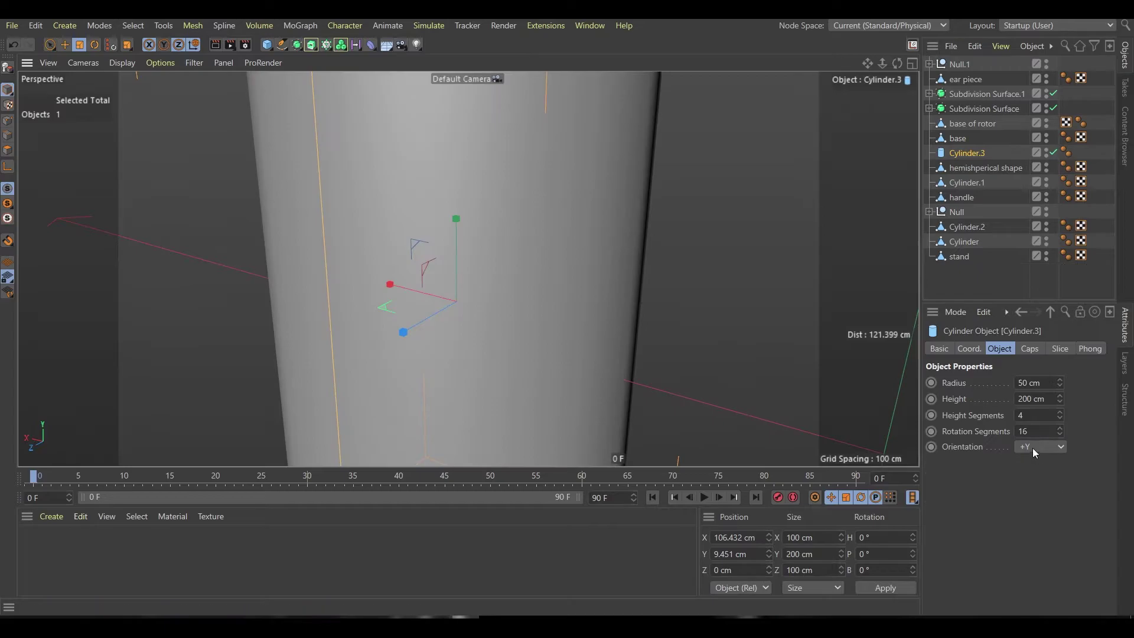
pyautogui.press('e')
pyautogui.scroll(5, 368, 267)
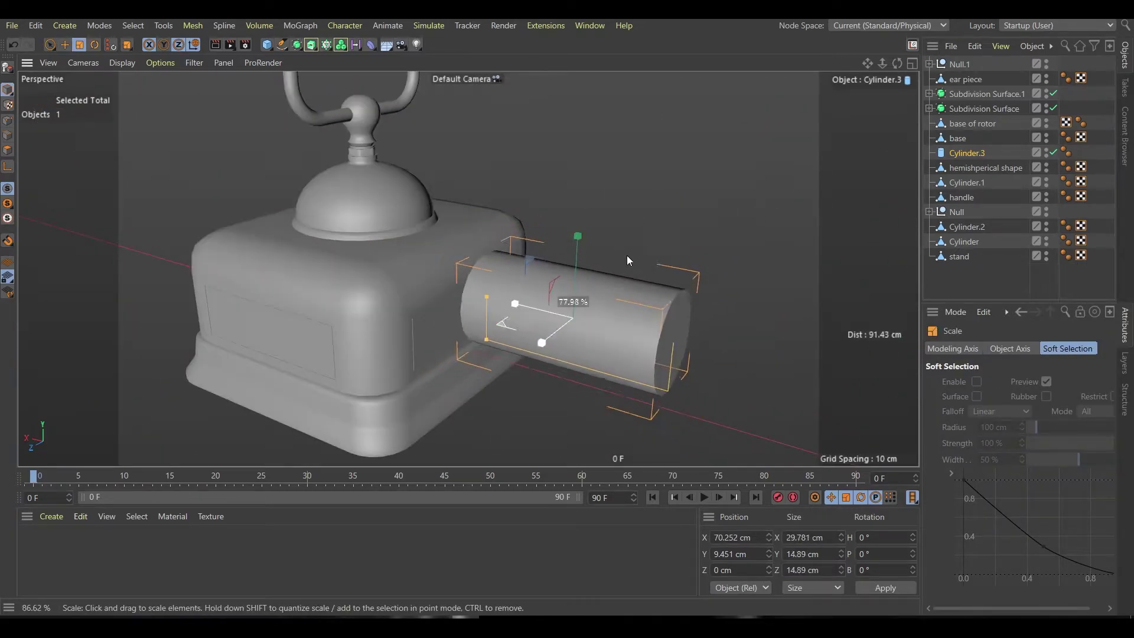
pyautogui.moveTo(547, 279); pyautogui.dragTo(471, 268)
pyautogui.scroll(2, 501, 381)
pyautogui.scroll(-3, 499, 382)
pyautogui.moveTo(715, 331); pyautogui.dragTo(633, 337)
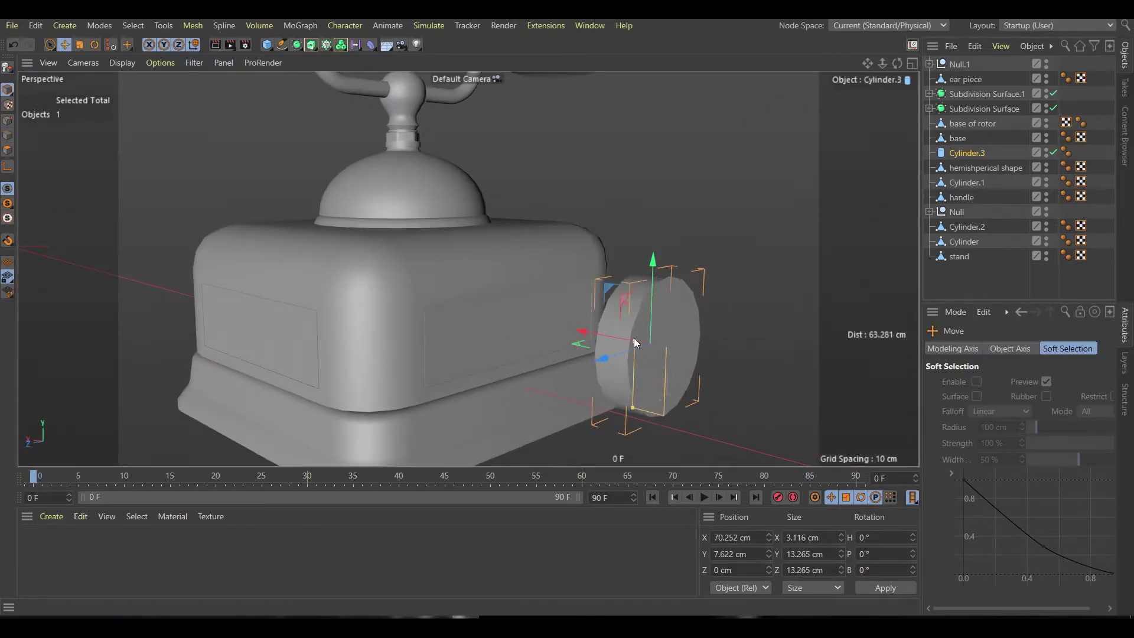
pyautogui.scroll(2, 642, 348)
pyautogui.scroll(2, 471, 302)
pyautogui.moveTo(472, 302); pyautogui.dragTo(473, 344)
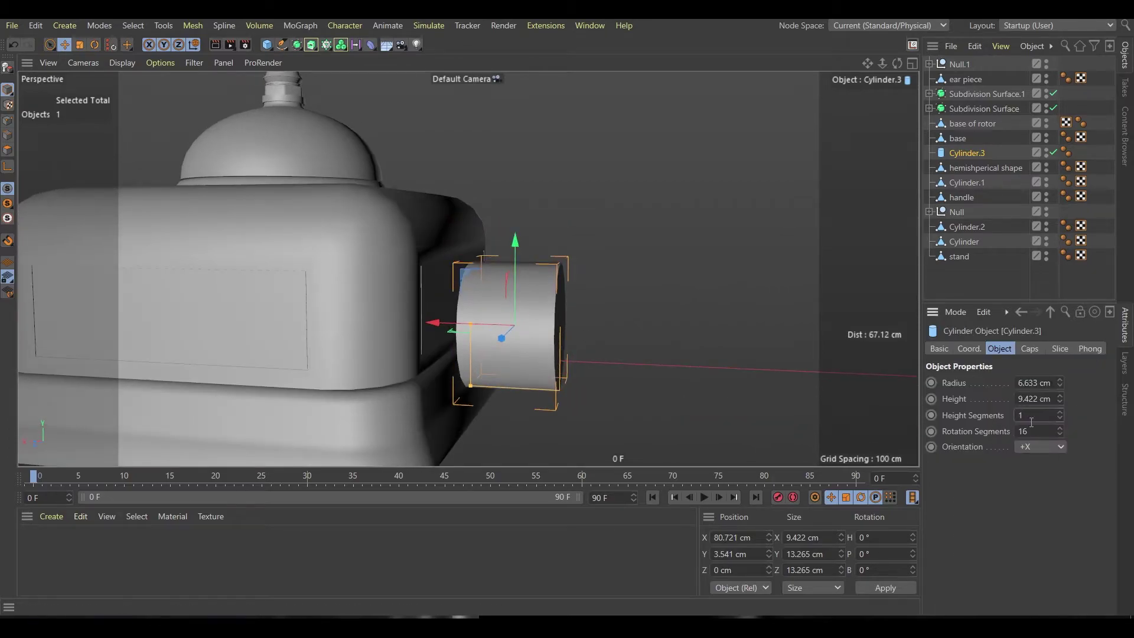
# Tilt the new cylinder about 18 degrees and position it against the base
pyautogui.press('t')
pyautogui.press('r')
pyautogui.moveTo(566, 312); pyautogui.dragTo(536, 319)
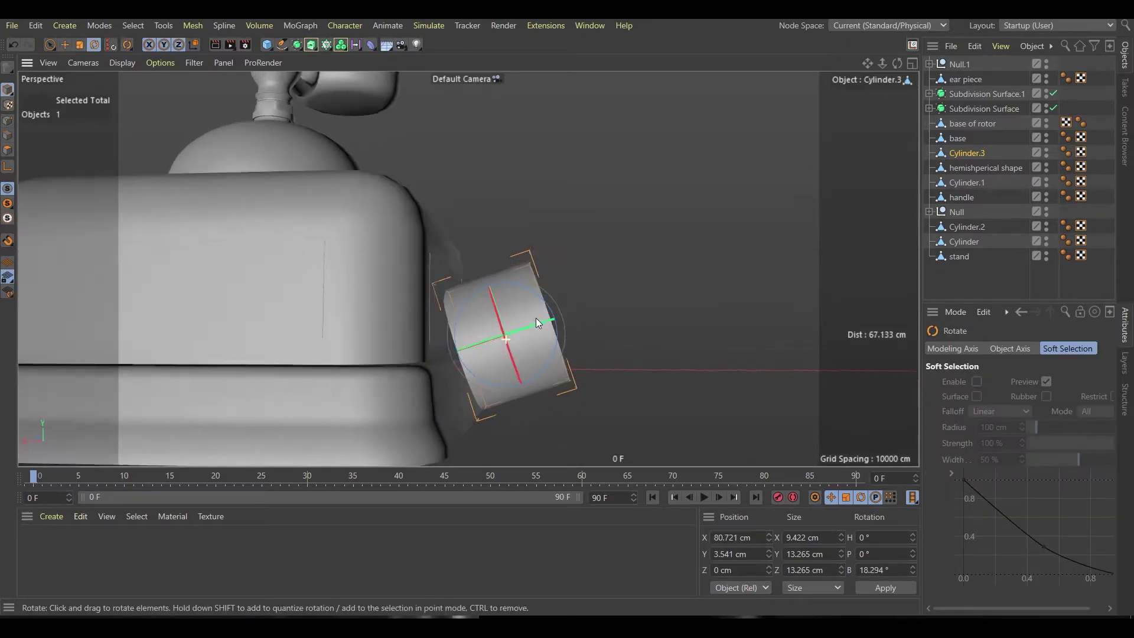
pyautogui.press('e')
pyautogui.moveTo(508, 256); pyautogui.dragTo(506, 256)
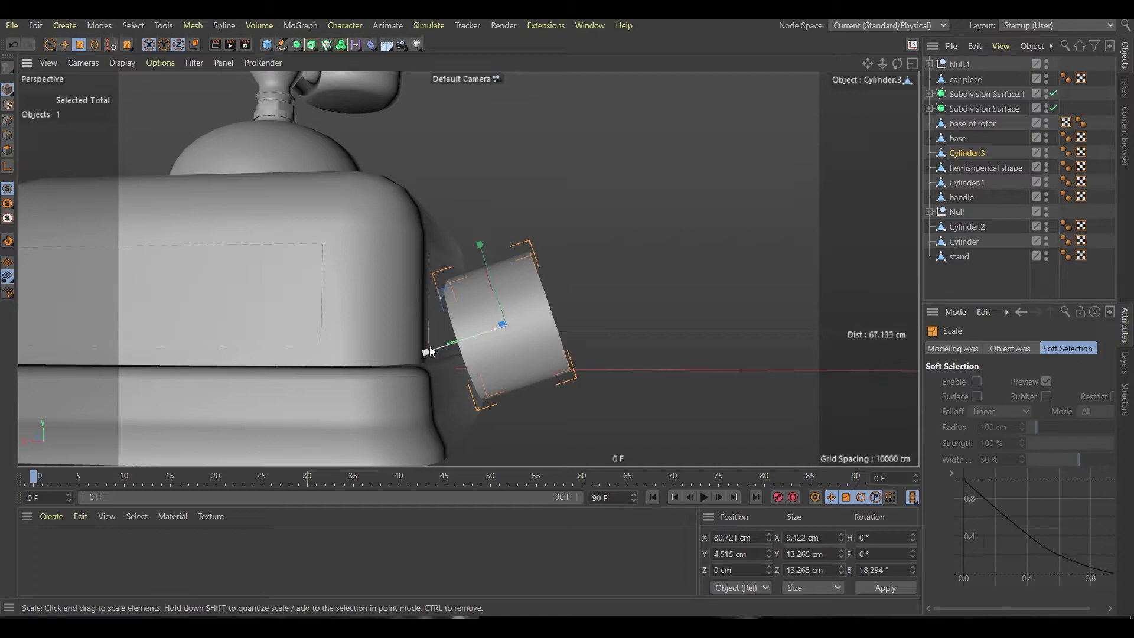
pyautogui.moveTo(430, 346)
pyautogui.mouseDown()
pyautogui.moveTo(413, 376)
pyautogui.moveTo(383, 382)
pyautogui.moveTo(454, 310)
pyautogui.moveTo(337, 339)
pyautogui.moveTo(337, 325)
pyautogui.mouseUp()
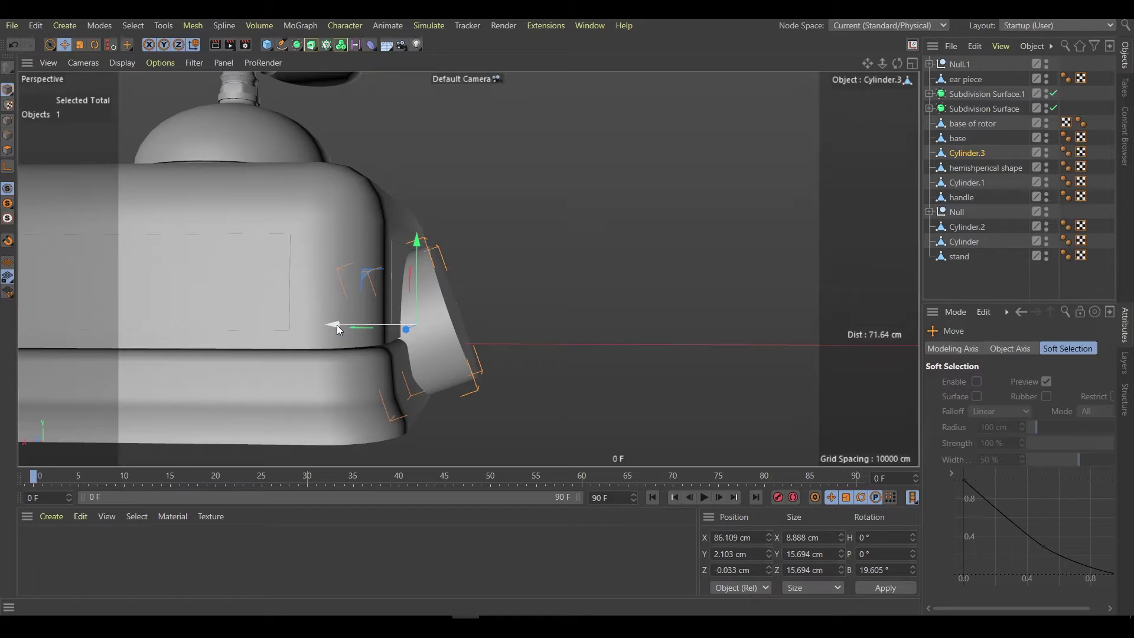
# Inset the cylinder's outer cap, extrude it outward, and inset it again slightly smaller
pyautogui.click(8, 150)
pyautogui.click(544, 283)
pyautogui.moveTo(547, 308)
pyautogui.keyDown('alt'); pyautogui.mouseDown()
pyautogui.moveTo(449, 314)
pyautogui.moveTo(480, 292)
pyautogui.moveTo(457, 315)
pyautogui.moveTo(551, 294)
pyautogui.moveTo(317, 286)
pyautogui.moveTo(611, 316)
pyautogui.moveTo(308, 285)
pyautogui.moveTo(681, 334)
pyautogui.moveTo(665, 426)
pyautogui.moveTo(379, 320)
pyautogui.moveTo(299, 255)
pyautogui.mouseUp(); pyautogui.keyUp('alt')
pyautogui.scroll(3, 471, 301)
pyautogui.press('i')
pyautogui.scroll(2, 507, 299)
pyautogui.press('e')
pyautogui.press('d')
pyautogui.press('e')
pyautogui.press('i')
pyautogui.press('e')
pyautogui.press('i')
pyautogui.press('e')
# Loop-select the cap's rim edge and round it with a small bevel
pyautogui.scroll(5, 396, 292)
pyautogui.press('u')
pyautogui.press('l')
pyautogui.click(396, 292)
pyautogui.press('m')
pyautogui.press('s')
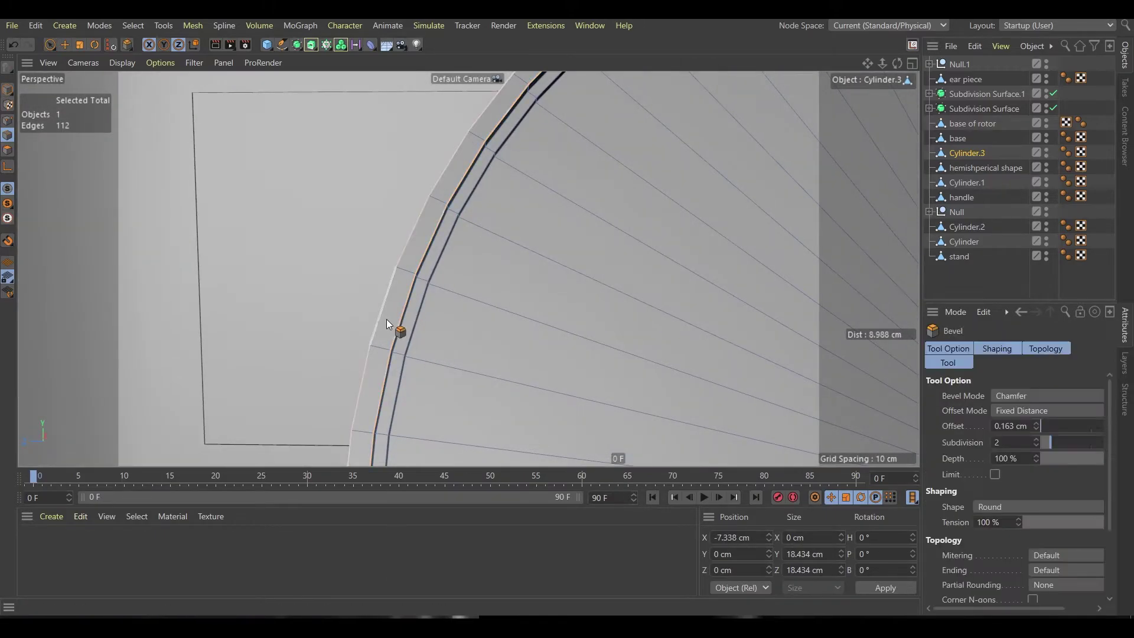
pyautogui.moveTo(396, 324)
pyautogui.keyDown('alt'); pyautogui.mouseDown()
pyautogui.moveTo(374, 296)
pyautogui.moveTo(575, 424)
pyautogui.moveTo(379, 322)
pyautogui.mouseUp(); pyautogui.keyUp('alt')
pyautogui.moveTo(379, 322); pyautogui.dragTo(444, 311)
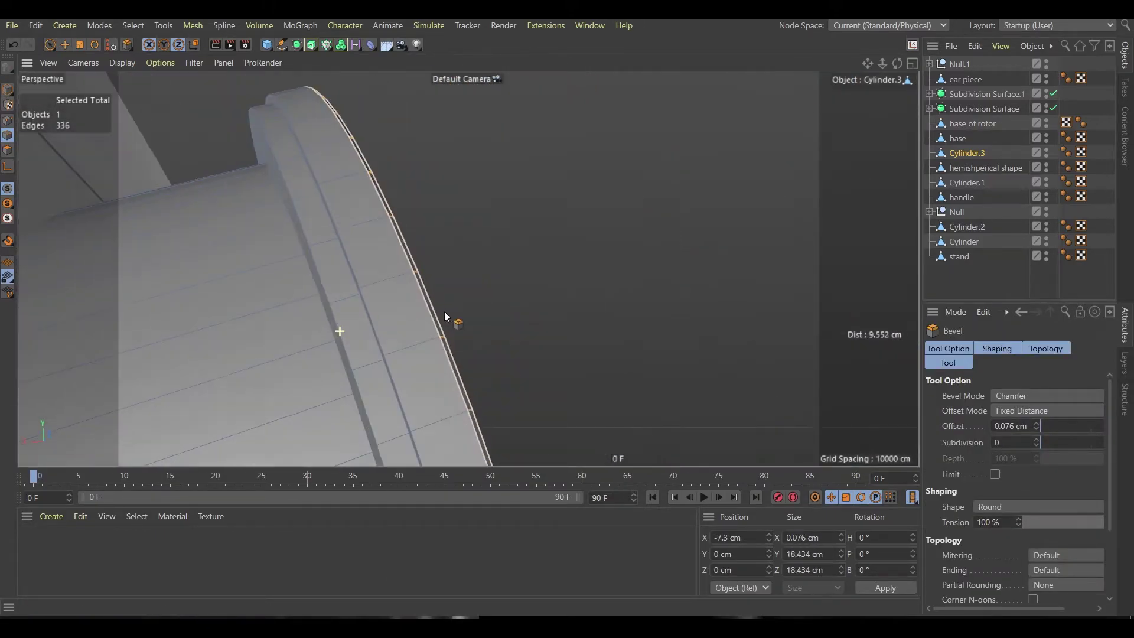
# Bevel the next rim edge loop to about 0.134, then select Cylinder.3
pyautogui.press('u')
pyautogui.press('l')
pyautogui.click(356, 348)
pyautogui.press('m')
pyautogui.press('s')
pyautogui.moveTo(357, 349); pyautogui.dragTo(395, 325)
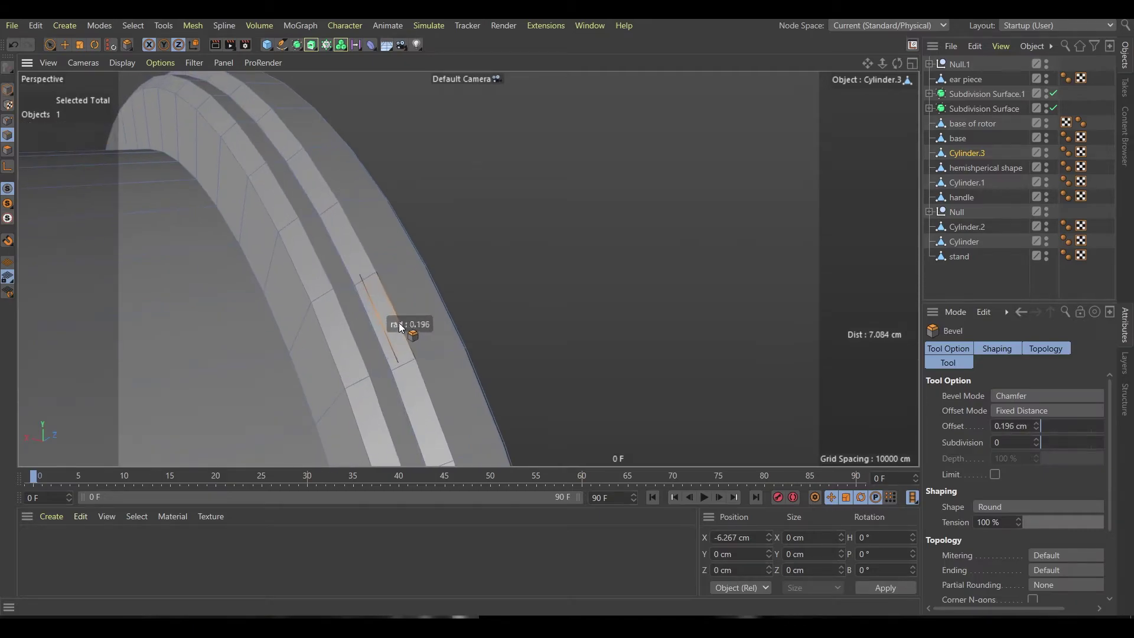
pyautogui.press('e')
pyautogui.scroll(-10, 559, 195)
pyautogui.click(507, 322)
# Add a cylinder through Commander, flatten it into a thin disc, and make it editable
pyautogui.hotkey('shift', 'c')
pyautogui.write('cylinder')
pyautogui.press('Return')
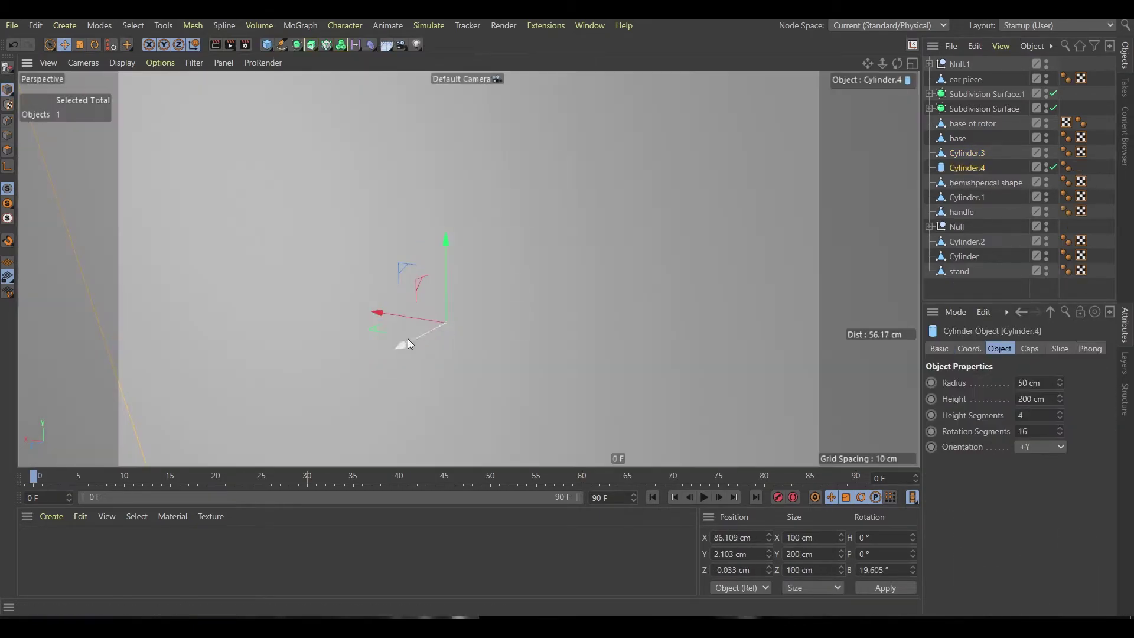
pyautogui.press('t')
pyautogui.scroll(-10, 466, 333)
pyautogui.scroll(8, 434, 284)
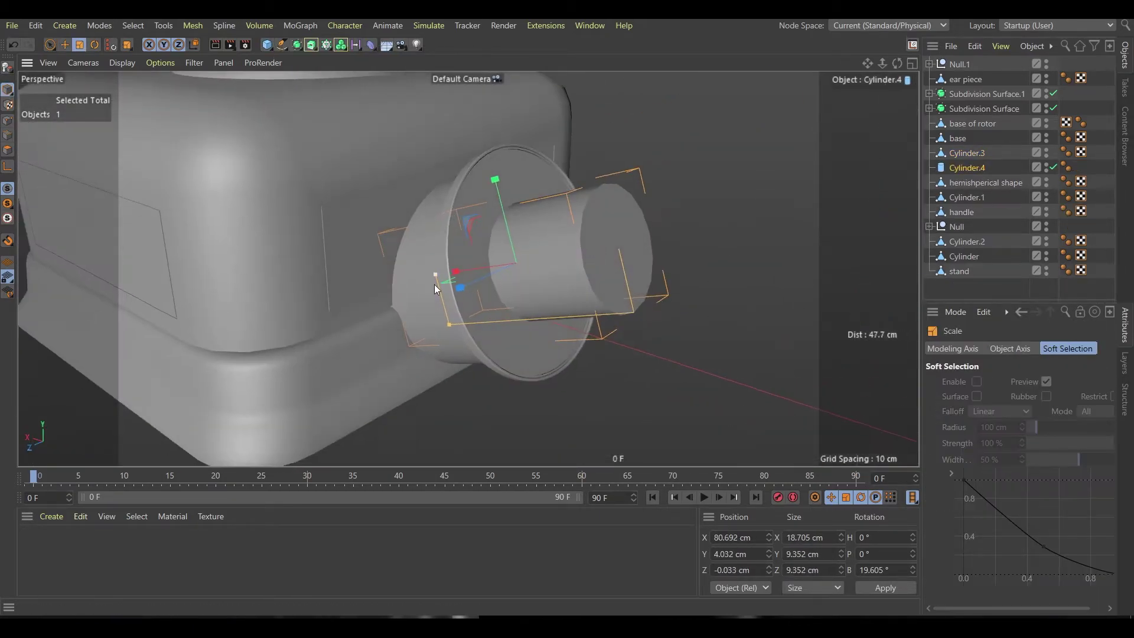
pyautogui.moveTo(434, 284)
pyautogui.mouseDown()
pyautogui.moveTo(455, 373)
pyautogui.moveTo(486, 267)
pyautogui.mouseUp()
pyautogui.press('e')
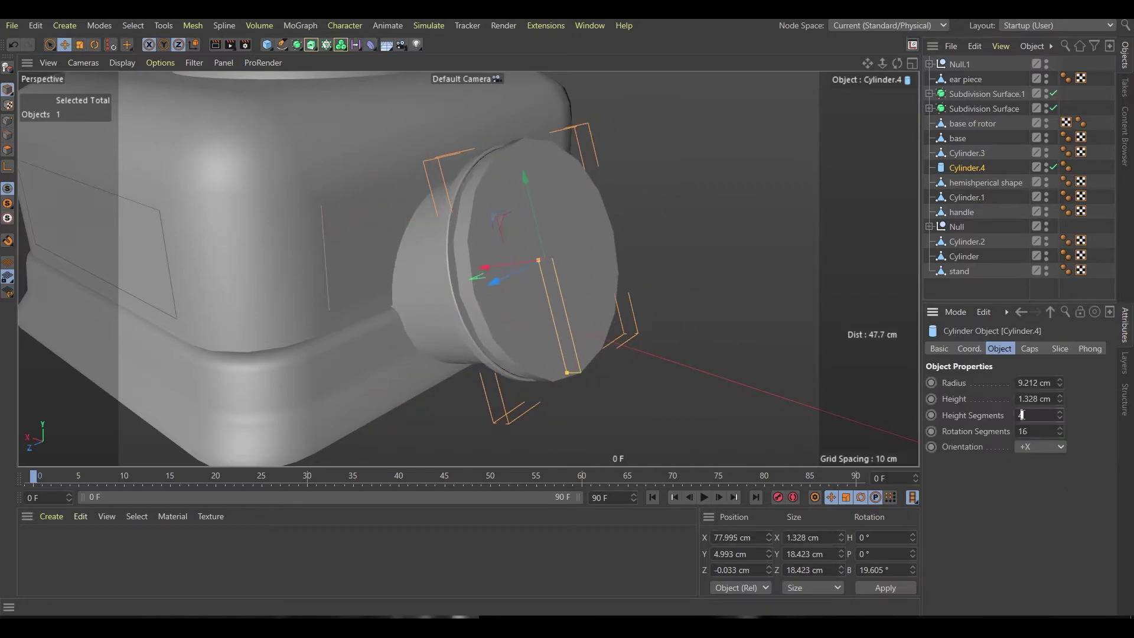
pyautogui.press('c')
pyautogui.press('o')
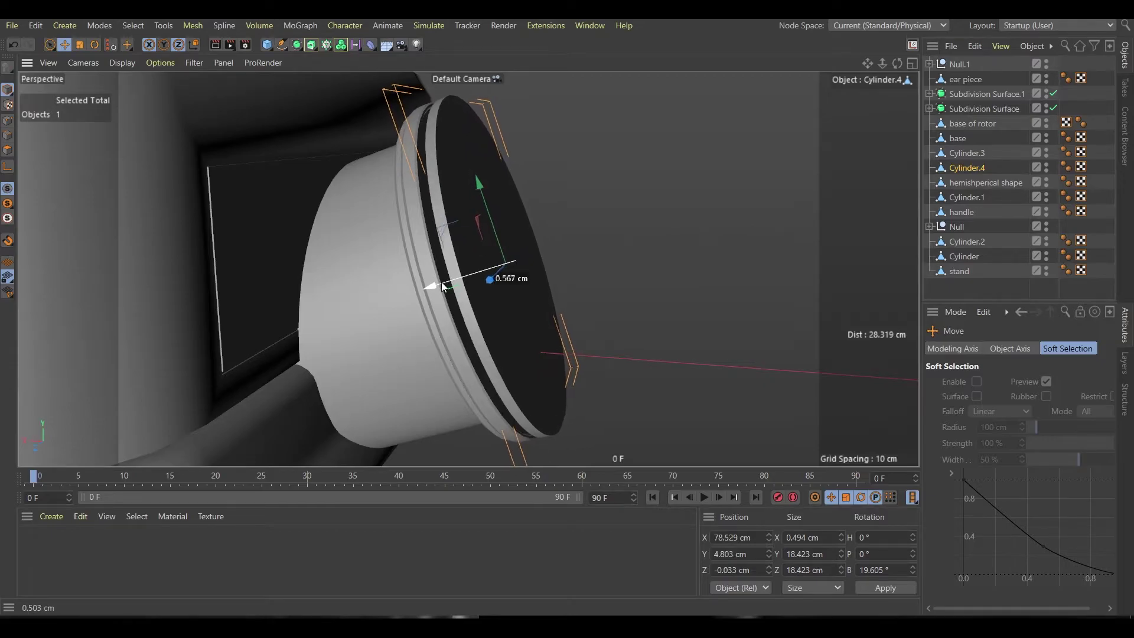
# Inset the disc's front cap twice with Extrude Inner, leaving an outer ring
pyautogui.keyDown('alt'); pyautogui.moveTo(442, 282); pyautogui.dragTo(292, 218); pyautogui.keyUp('alt')
pyautogui.press('u')
pyautogui.press('l')
pyautogui.click(468, 275)
pyautogui.press('i')
pyautogui.moveTo(471, 271)
pyautogui.mouseDown()
pyautogui.moveTo(503, 272)
pyautogui.moveTo(538, 299)
pyautogui.moveTo(556, 277)
pyautogui.moveTo(451, 320)
pyautogui.moveTo(565, 272)
pyautogui.moveTo(348, 311)
pyautogui.mouseUp()
pyautogui.scroll(5, 575, 293)
pyautogui.press('e')
pyautogui.press('i')
pyautogui.press('e')
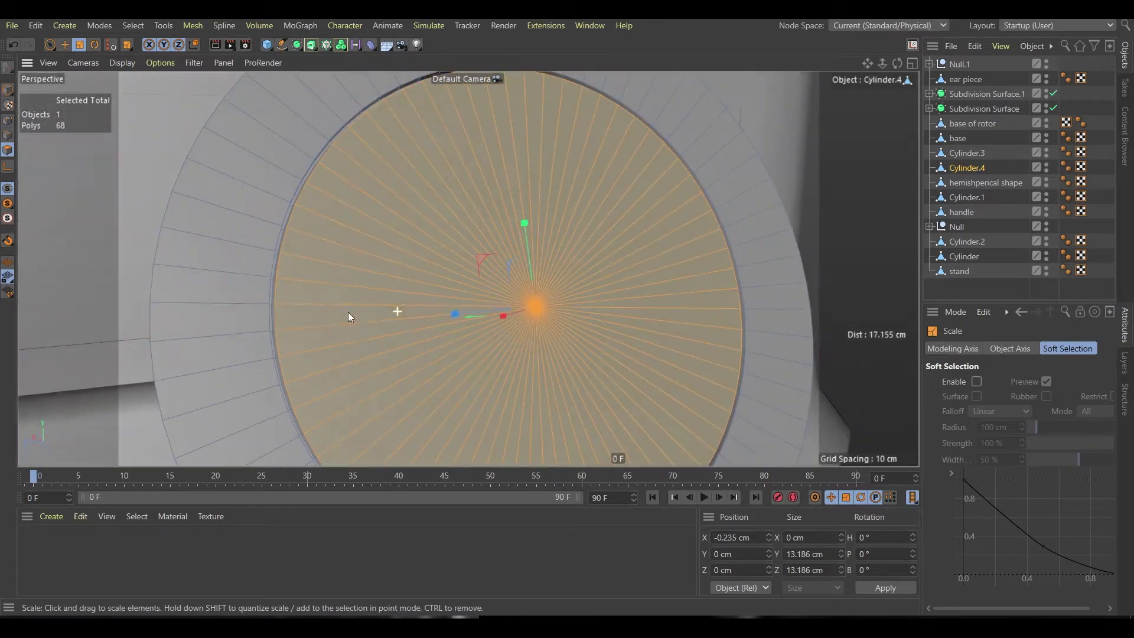
# Inset the inner face further, push it back into the disc, and shrink it slightly
pyautogui.press('i')
pyautogui.moveTo(460, 314)
pyautogui.mouseDown()
pyautogui.moveTo(437, 314)
pyautogui.moveTo(535, 315)
pyautogui.moveTo(449, 289)
pyautogui.moveTo(488, 292)
pyautogui.moveTo(514, 244)
pyautogui.moveTo(461, 273)
pyautogui.moveTo(465, 308)
pyautogui.mouseUp()
pyautogui.press('e')
pyautogui.press('9')
pyautogui.press('t')
pyautogui.press('i')
pyautogui.press('e')
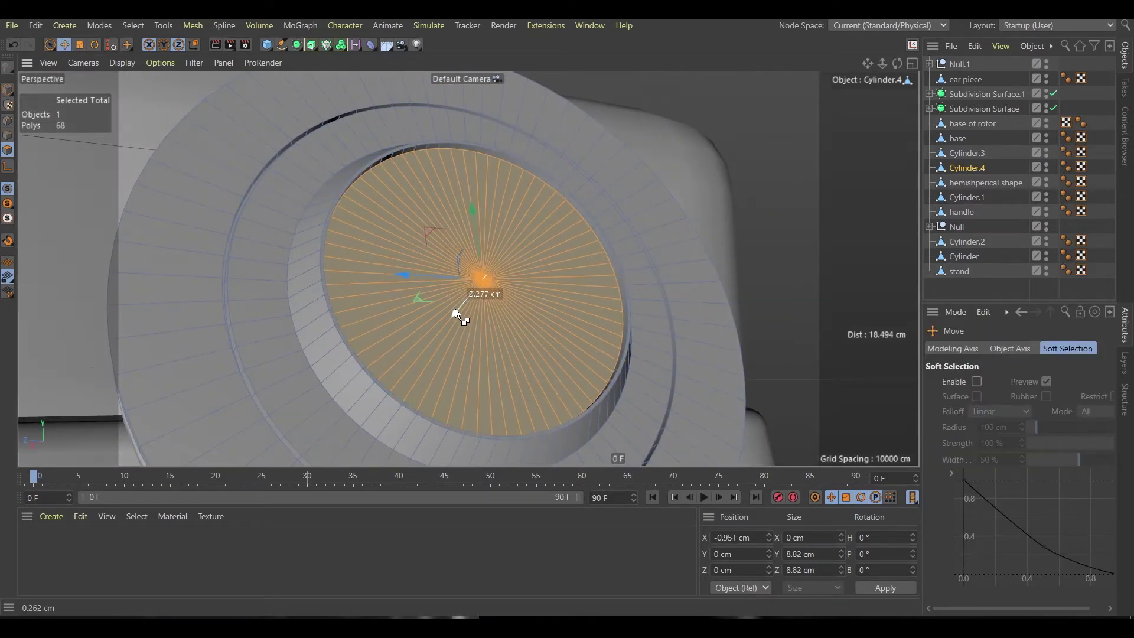
pyautogui.press('t')
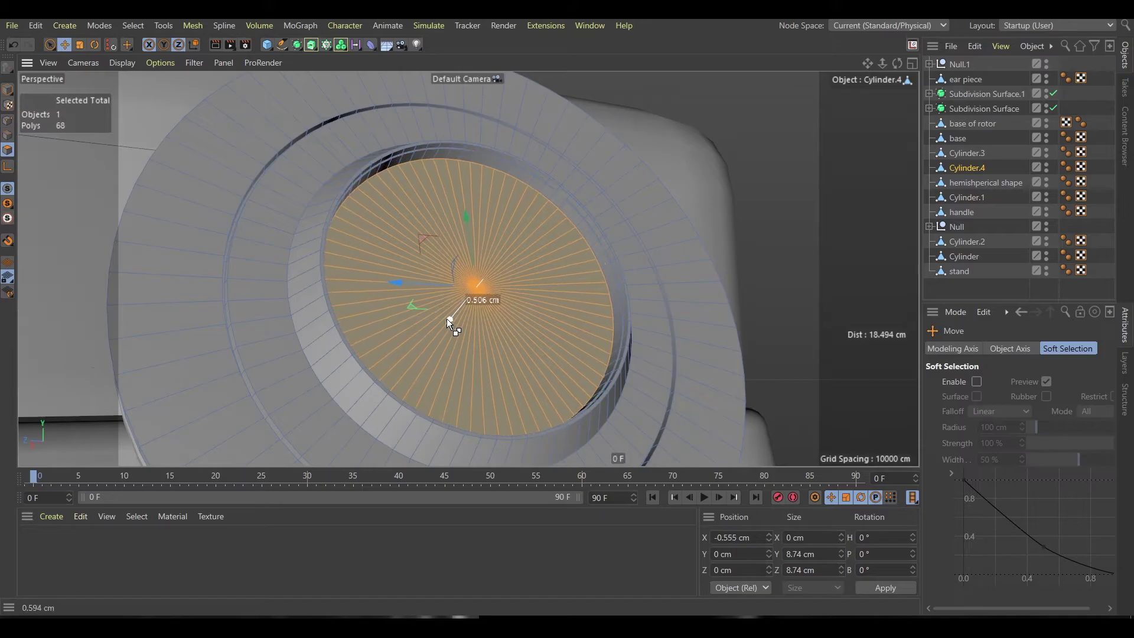
pyautogui.moveTo(447, 318)
pyautogui.mouseDown()
pyautogui.moveTo(514, 312)
pyautogui.moveTo(381, 340)
pyautogui.mouseUp()
# Bevel two ring edge loops slightly, the second with one subdivision
pyautogui.scroll(10, 349, 203)
pyautogui.press('u')
pyautogui.press('l')
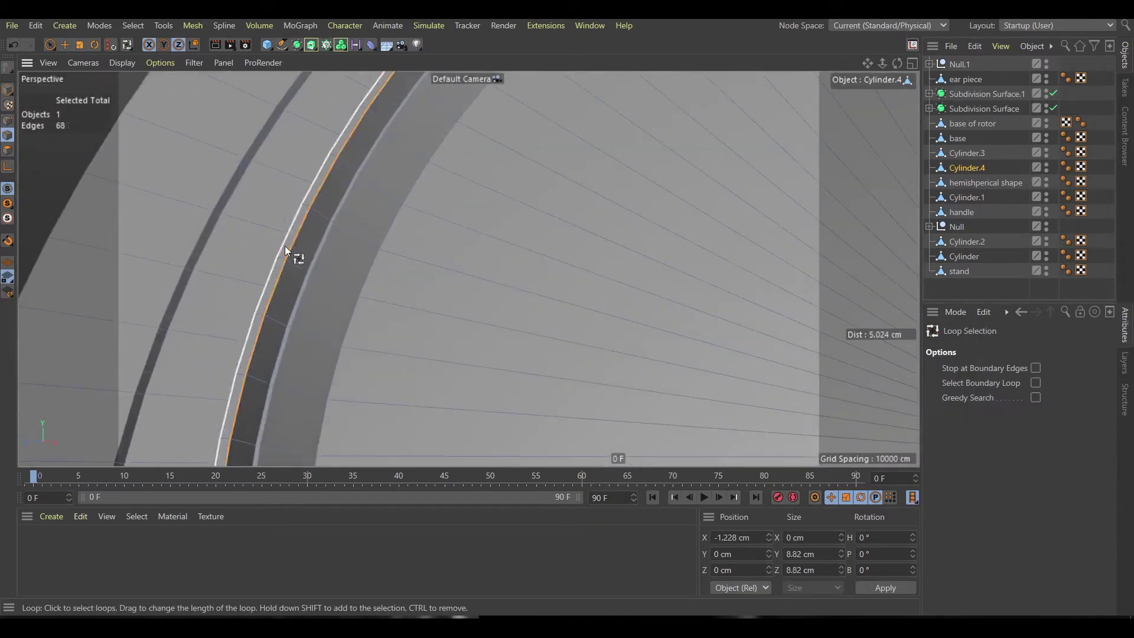
pyautogui.click(277, 266)
pyautogui.rightClick(268, 284)
pyautogui.click(280, 297)
pyautogui.moveTo(269, 290); pyautogui.dragTo(304, 283)
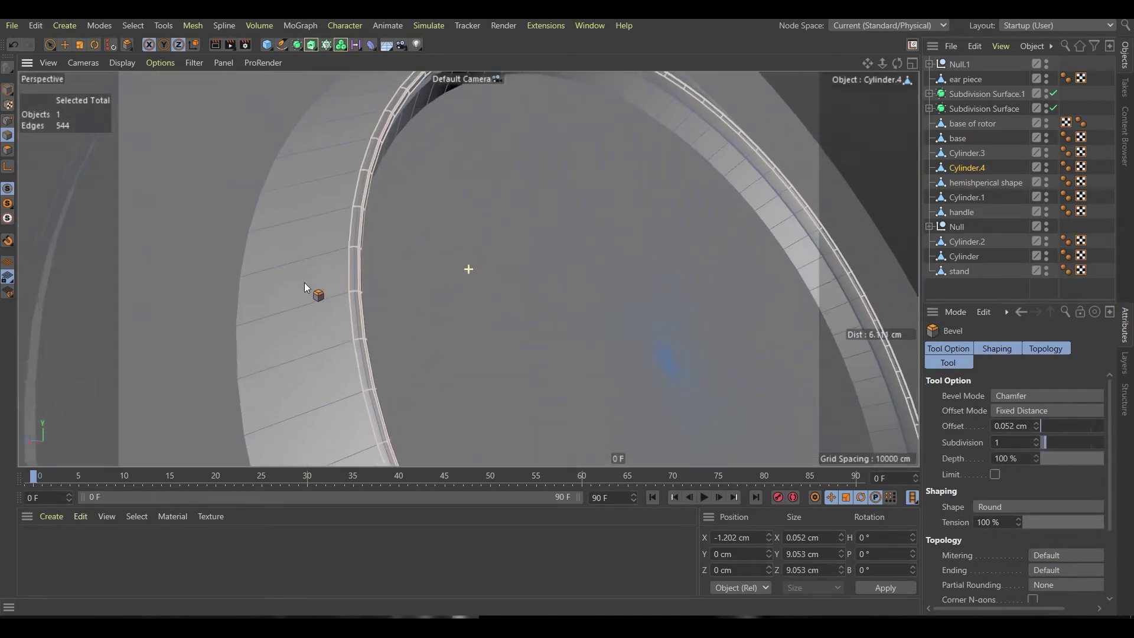
pyautogui.press('u')
pyautogui.press('l')
pyautogui.click(247, 318)
pyautogui.press('m')
pyautogui.press('s')
pyautogui.moveTo(247, 319); pyautogui.dragTo(255, 331)
# Bevel the outer ring loop with two subdivisions and bevel one more ring loop
pyautogui.press('u')
pyautogui.press('l')
pyautogui.click(265, 384)
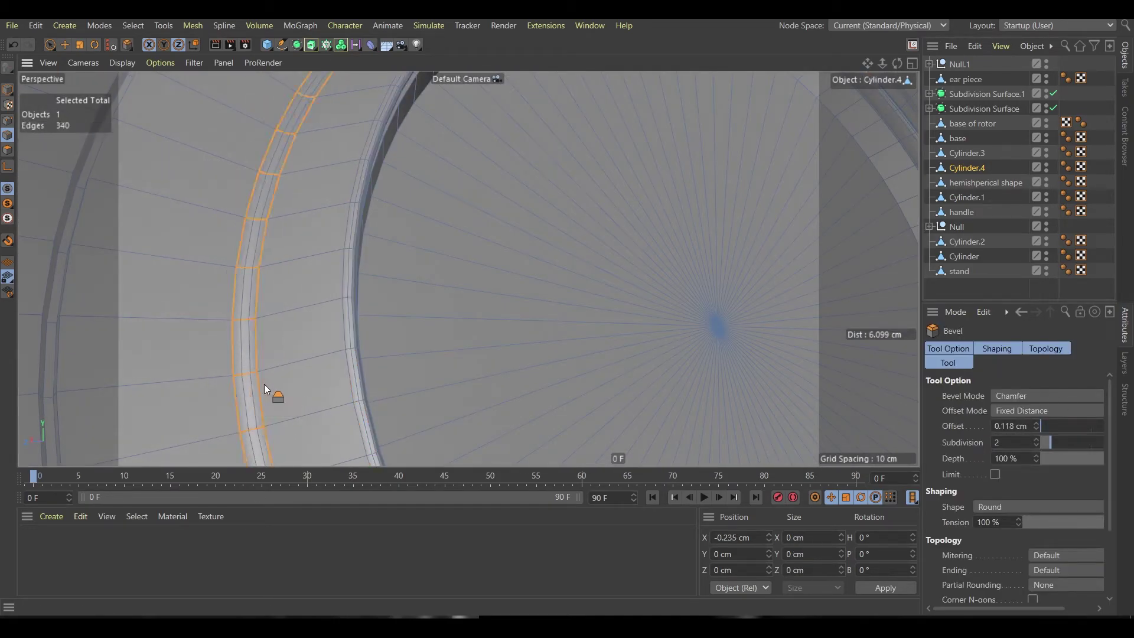
pyautogui.moveTo(264, 384)
pyautogui.keyDown('alt'); pyautogui.mouseDown()
pyautogui.moveTo(380, 256)
pyautogui.moveTo(347, 325)
pyautogui.moveTo(398, 314)
pyautogui.mouseUp(); pyautogui.keyUp('alt')
pyautogui.press('m')
pyautogui.press('s')
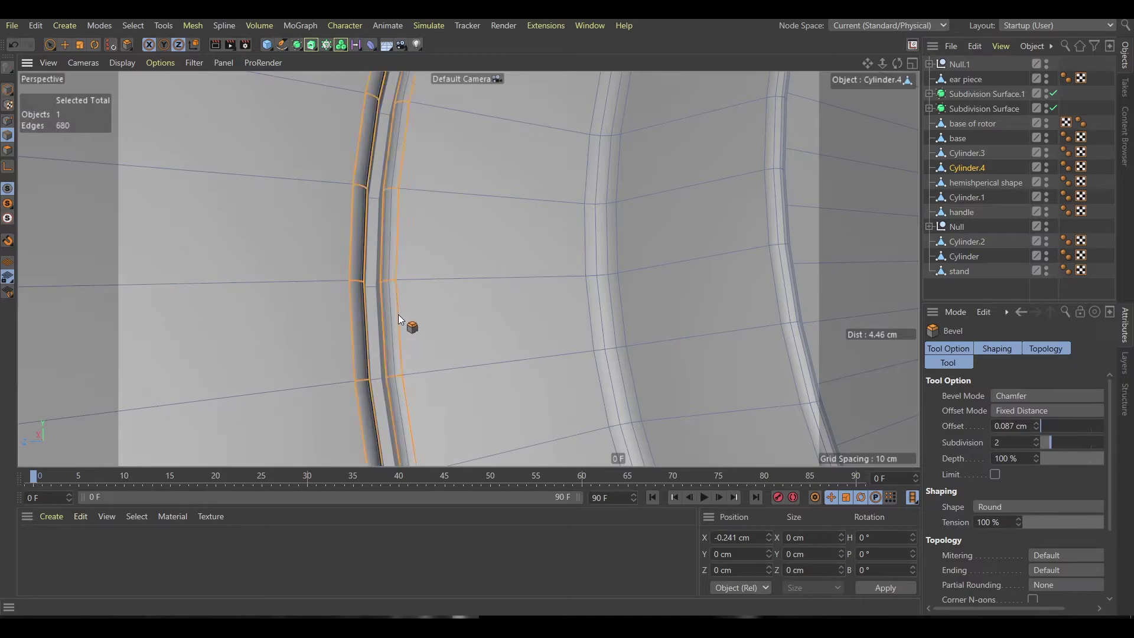
pyautogui.scroll(-5, 359, 355)
pyautogui.press('u')
pyautogui.press('l')
pyautogui.keyDown('shift'); pyautogui.click(406, 357); pyautogui.keyUp('shift')
pyautogui.press('m')
pyautogui.press('s')
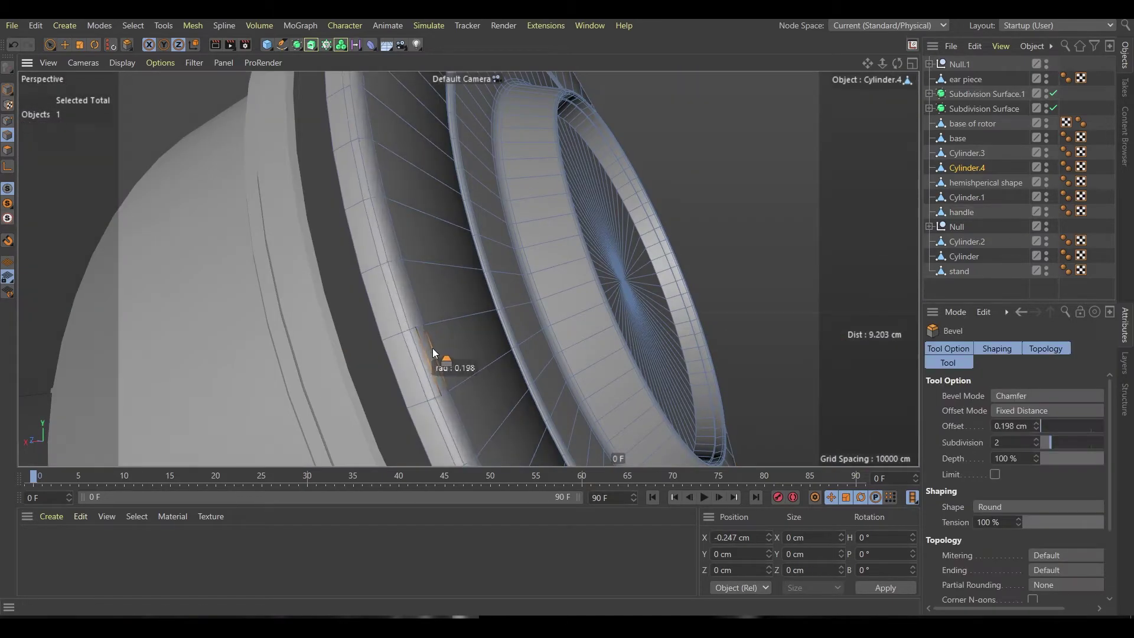
pyautogui.scroll(3, 420, 360)
pyautogui.scroll(3, 486, 301)
pyautogui.press('e')
pyautogui.scroll(-5, 487, 297)
# Select the handle and scale its end flange outward in the four-view layout
pyautogui.scroll(-3, 568, 274)
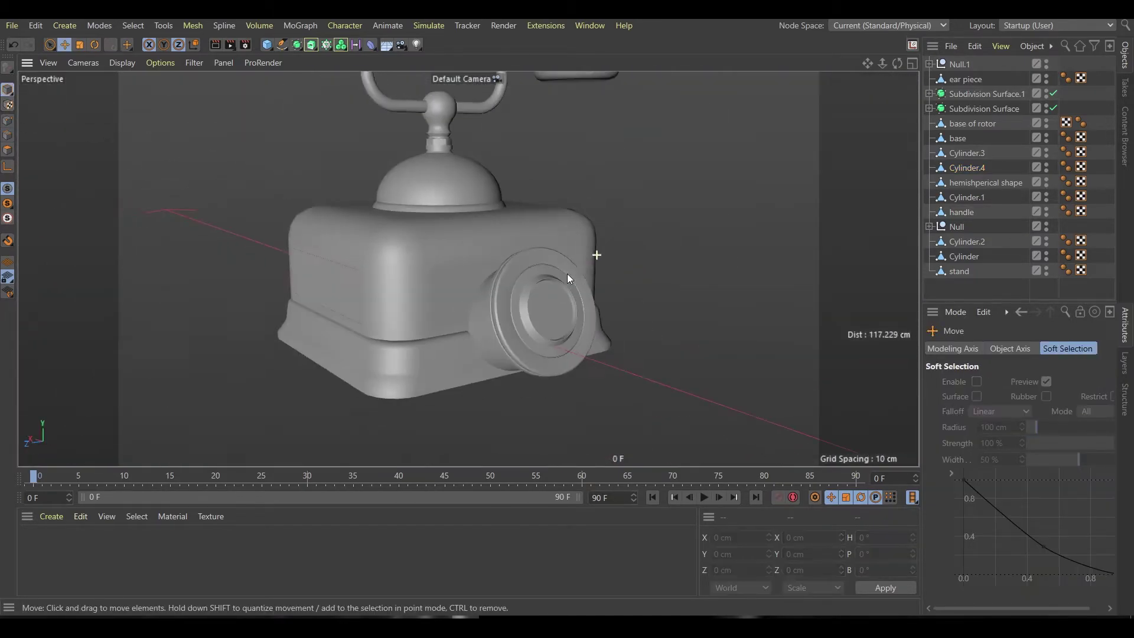
pyautogui.click(379, 163)
pyautogui.middleClick(356, 371)
pyautogui.scroll(5, 680, 248)
pyautogui.scroll(2, 593, 349)
pyautogui.press('e')
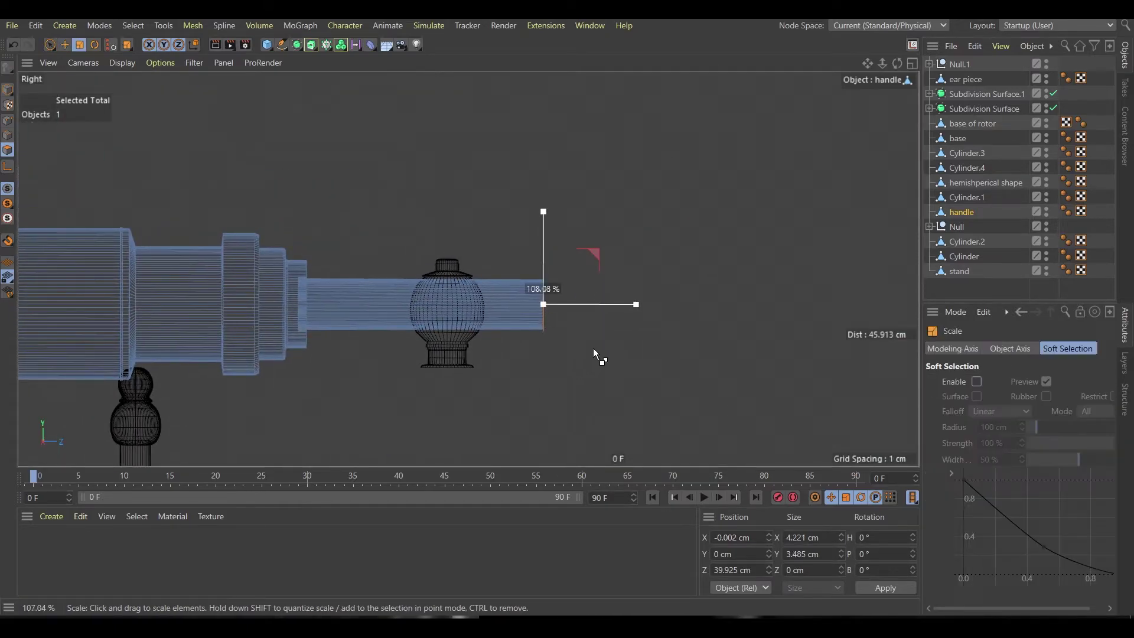
pyautogui.moveTo(614, 287); pyautogui.dragTo(639, 292)
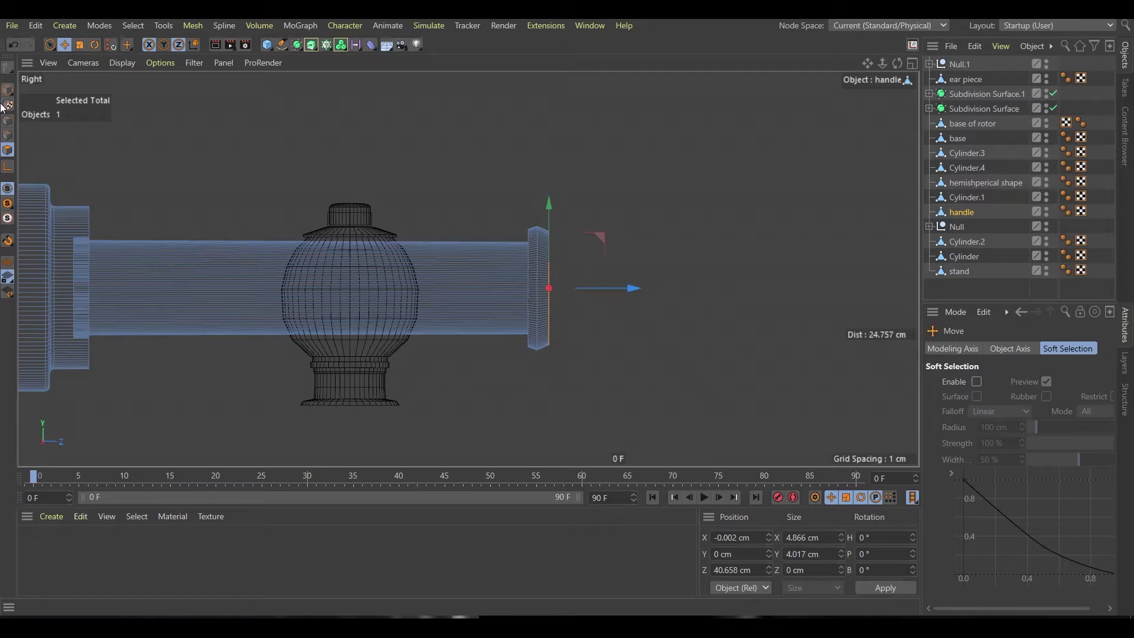
# Cut a new edge loop near the handle's end and select the flange edge loop
pyautogui.press('u')
pyautogui.press('l')
pyautogui.scroll(2, 567, 284)
pyautogui.press('m')
pyautogui.press('l')
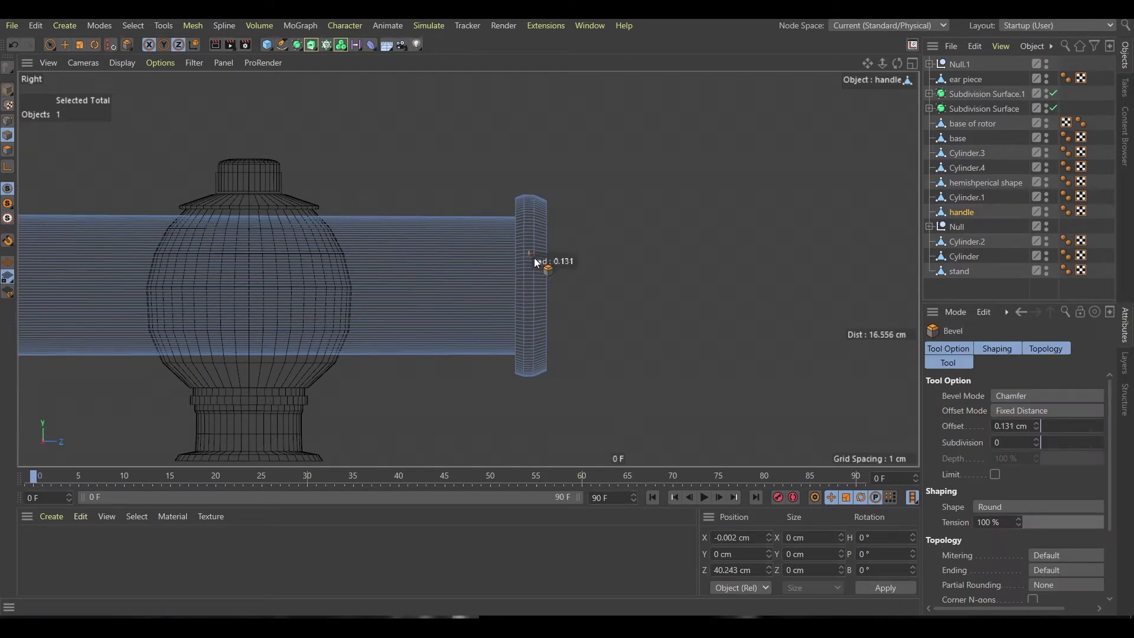
pyautogui.click(534, 258)
pyautogui.press('space')
pyautogui.scroll(5, 515, 207)
pyautogui.click(521, 192)
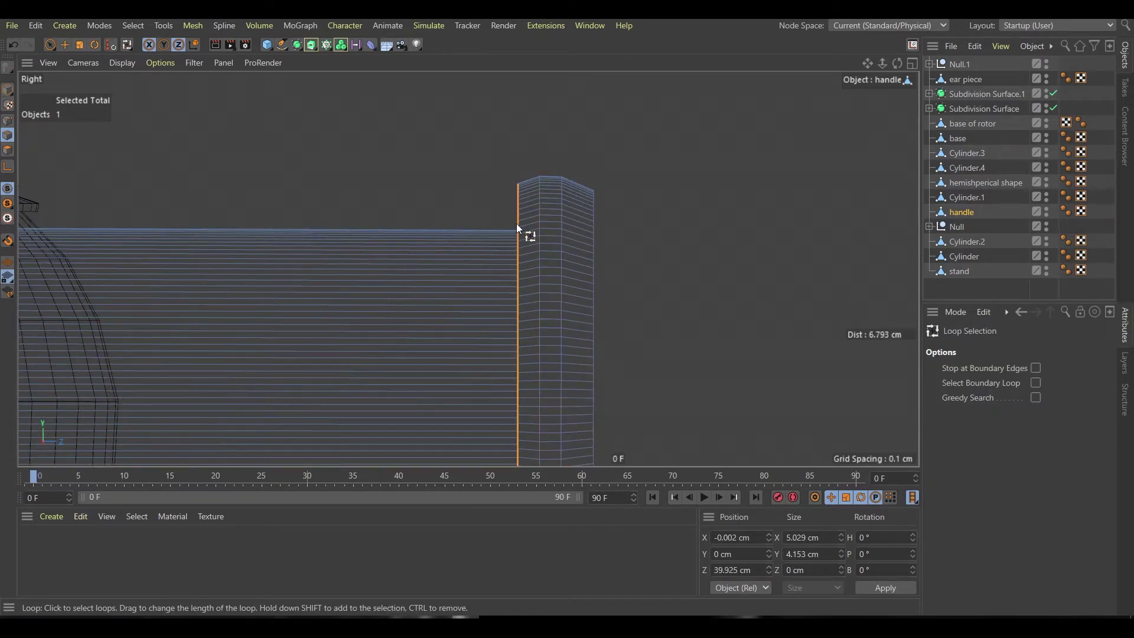
pyautogui.press('e')
# Cut another loop near the flange's right side and bevel the flange's outer edge
pyautogui.press('k')
pyautogui.press('l')
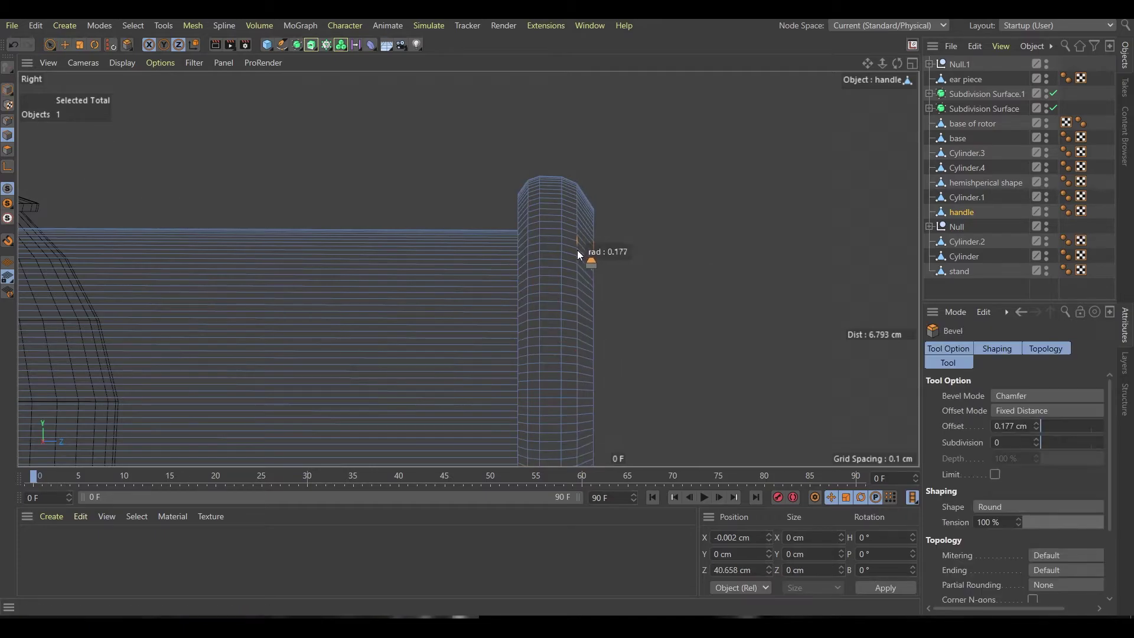
pyautogui.click(578, 250)
pyautogui.press('e')
pyautogui.click(250, 162)
pyautogui.scroll(-3, 435, 205)
pyautogui.scroll(-2, 448, 237)
pyautogui.middleClick(459, 259)
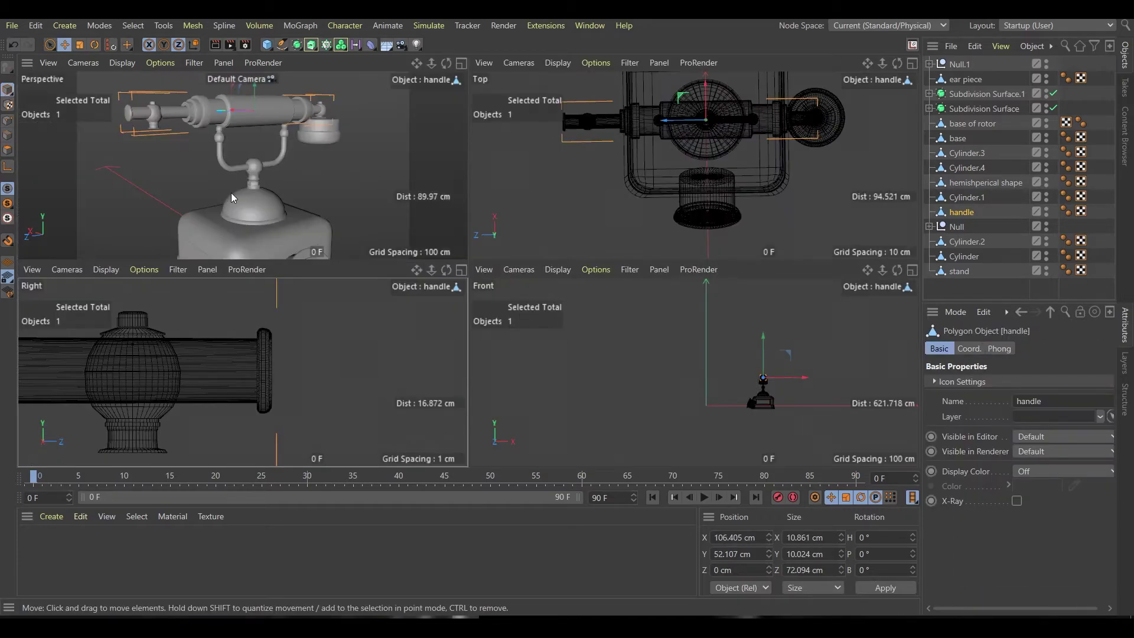
pyautogui.middleClick(232, 192)
pyautogui.click(282, 45)
pyautogui.middleClick(282, 366)
pyautogui.scroll(-8, 355, 295)
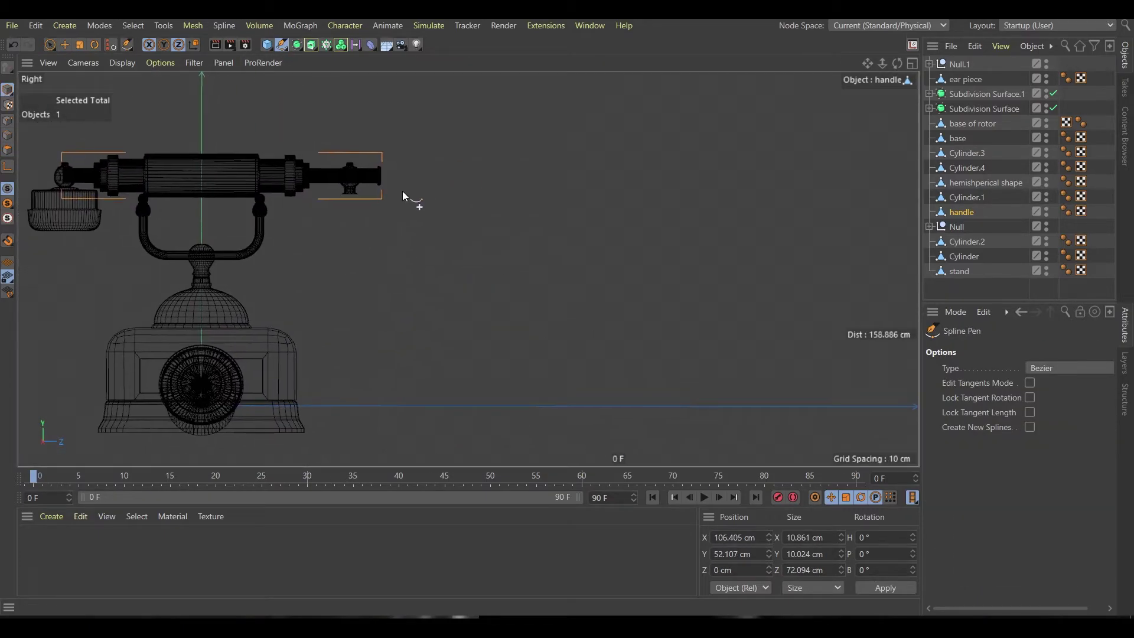
# Draw a three-point spline from just past the handle's end, bending down toward the base
pyautogui.click(415, 182)
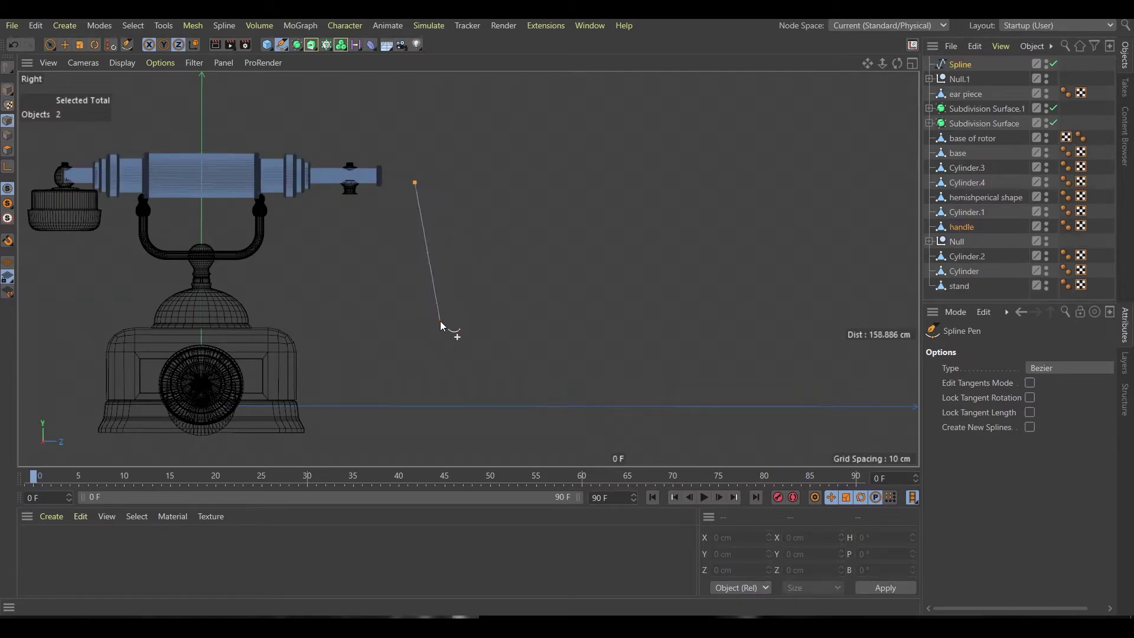
pyautogui.click(438, 269)
pyautogui.middleClick(503, 373)
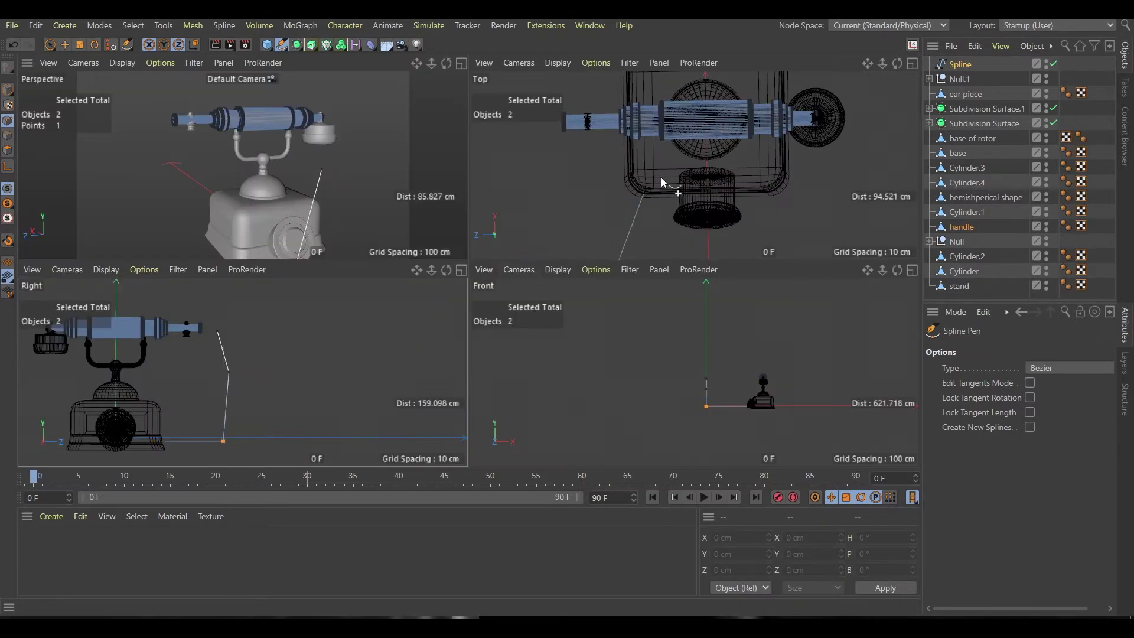
pyautogui.middleClick(662, 177)
pyautogui.moveTo(537, 354); pyautogui.dragTo(587, 311)
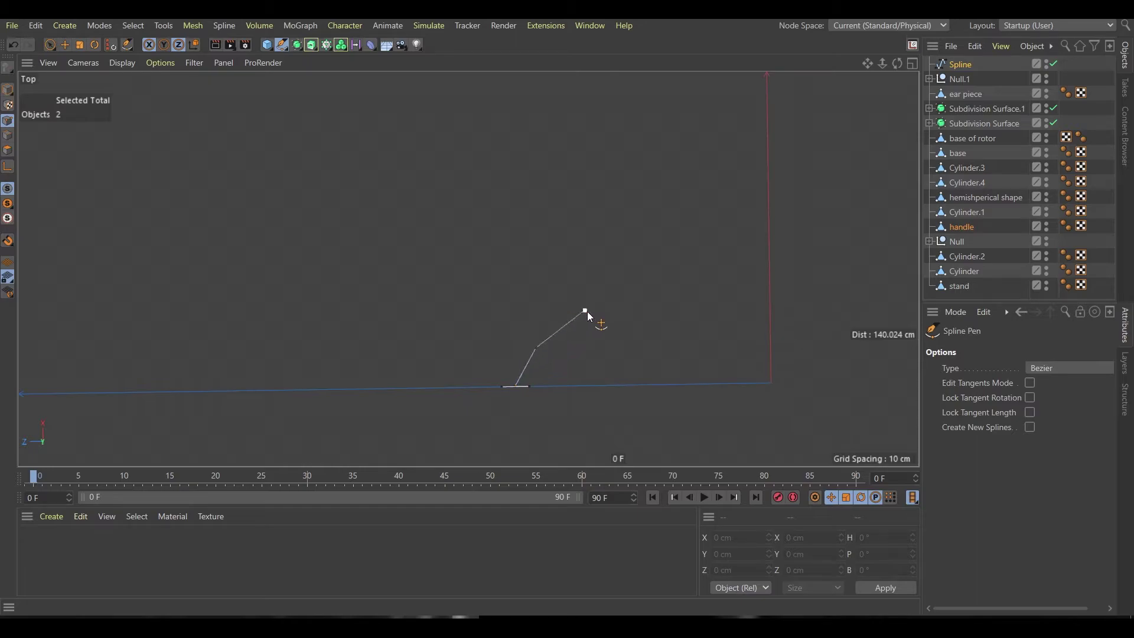
pyautogui.press('e')
pyautogui.middleClick(588, 311)
pyautogui.middleClick(226, 217)
# Centre the spline's axis on its points and move it beside the handle's end
pyautogui.click(192, 26)
pyautogui.moveTo(207, 346)
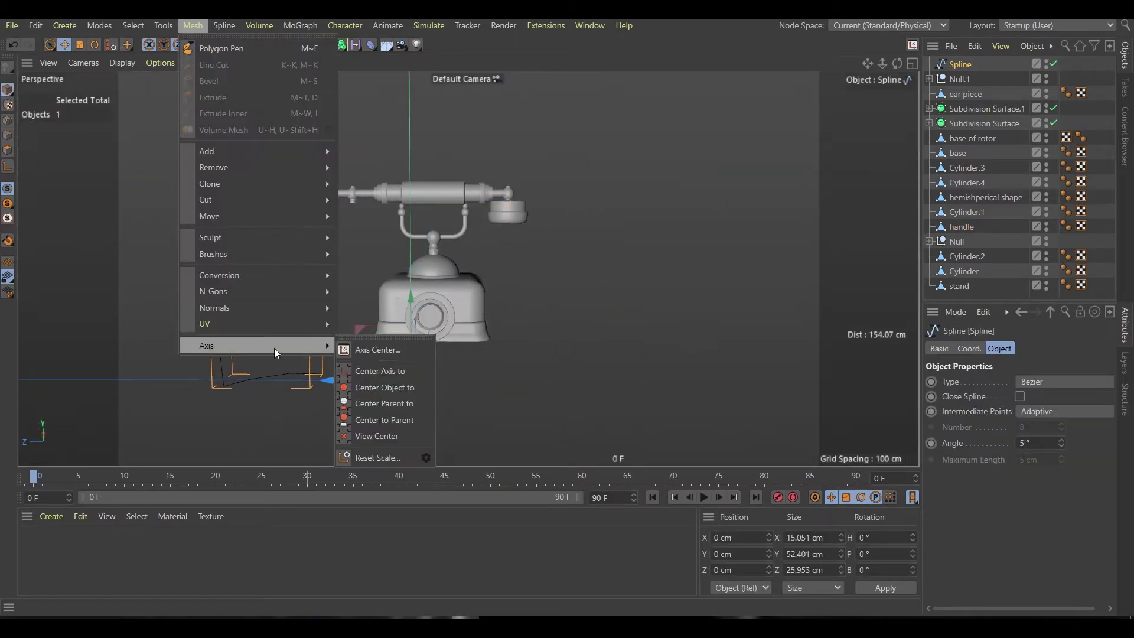
pyautogui.click(361, 369)
pyautogui.middleClick(414, 295)
pyautogui.middleClick(698, 180)
pyautogui.moveTo(387, 134); pyautogui.dragTo(393, 142)
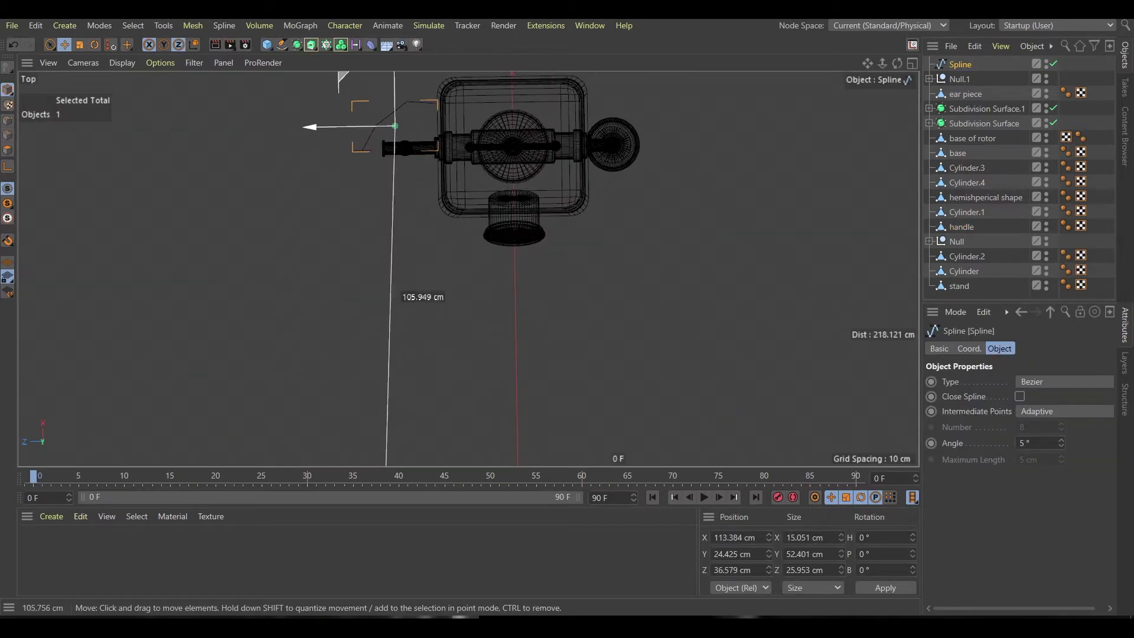
pyautogui.middleClick(401, 386)
pyautogui.middleClick(425, 290)
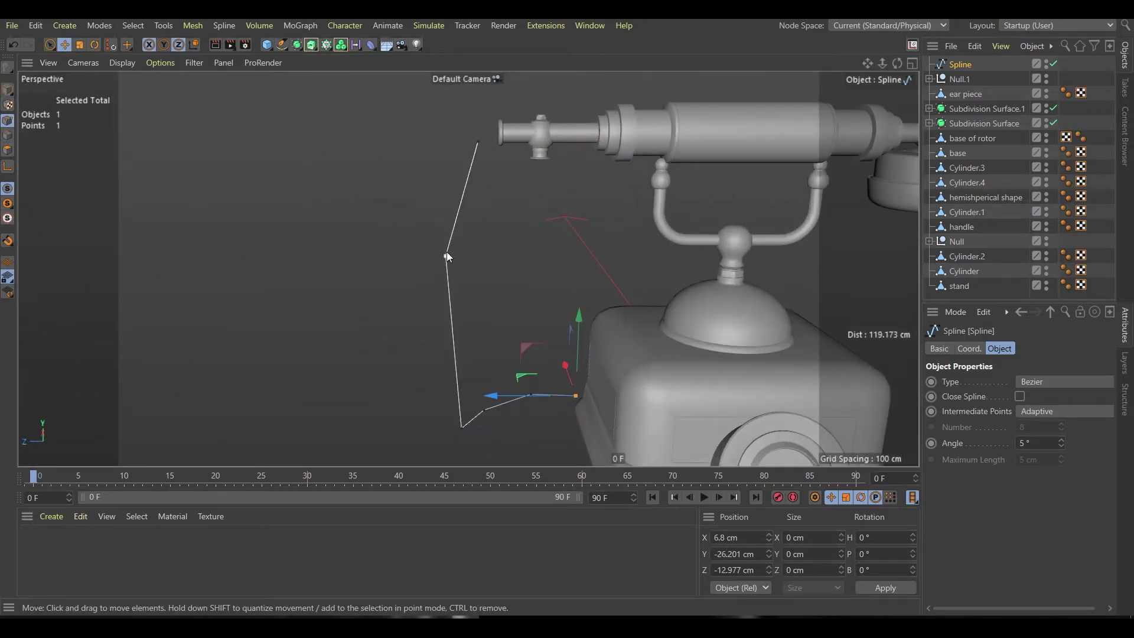
# Chamfer the spline's corner points to round off the bend
pyautogui.rightClick(334, 313)
pyautogui.click(408, 344)
pyautogui.moveTo(336, 313); pyautogui.dragTo(302, 269)
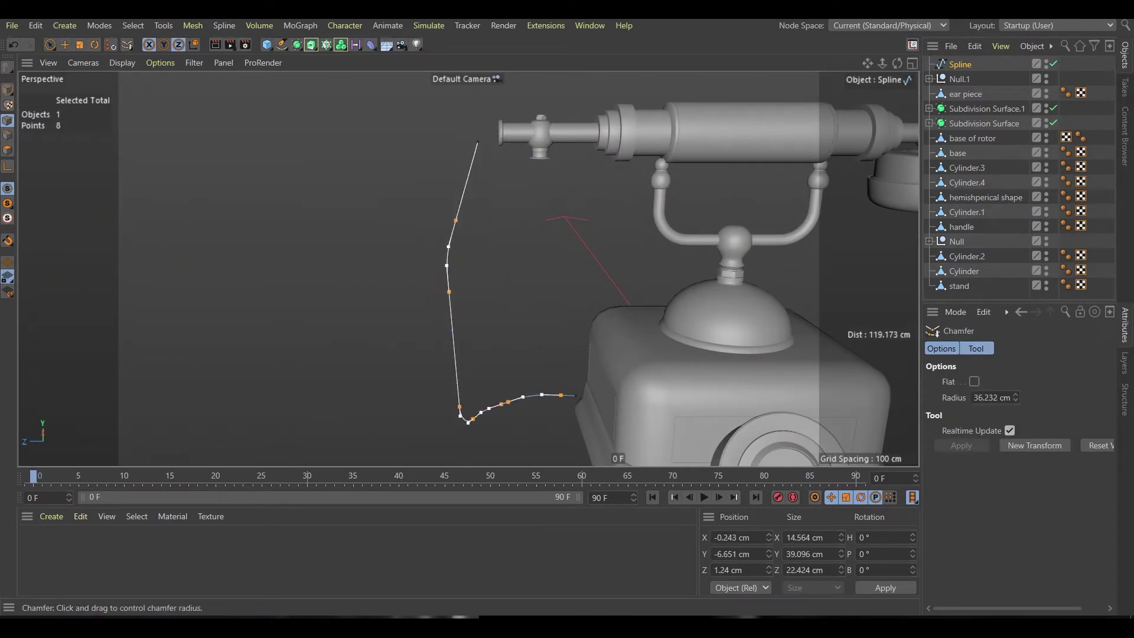
pyautogui.press('e')
pyautogui.press('Return')
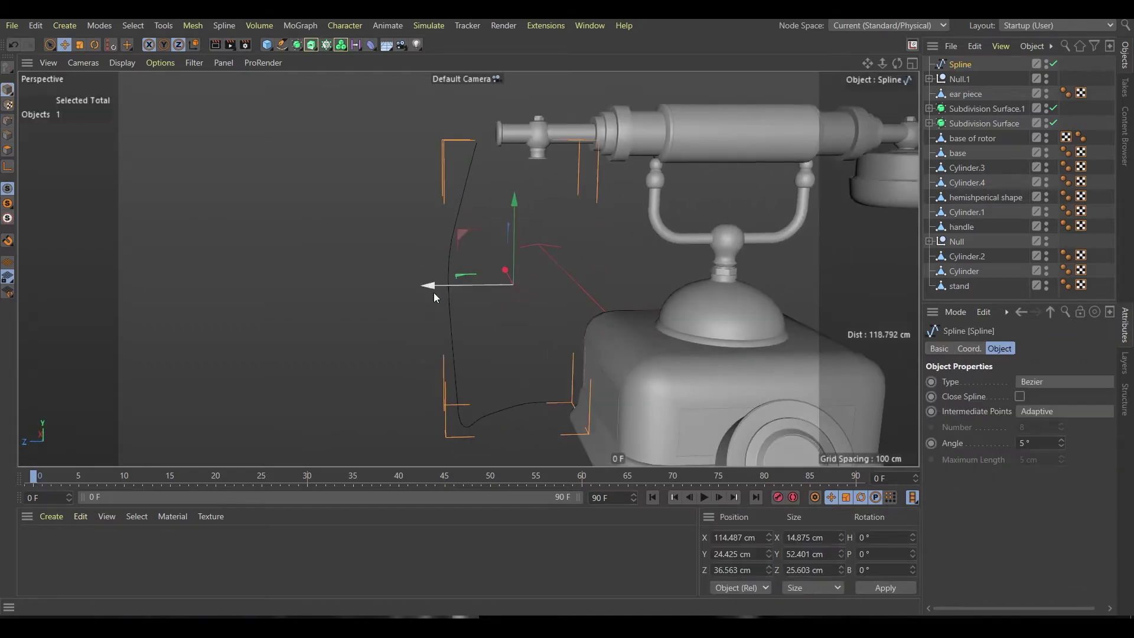
# Rename the spline to 'profile'
pyautogui.doubleClick(959, 63)
pyautogui.write('profile')
pyautogui.press('Return')
pyautogui.click(490, 342)
# Add a helix and set its start and end radius to 20 cm
pyautogui.scroll(-5, 489, 341)
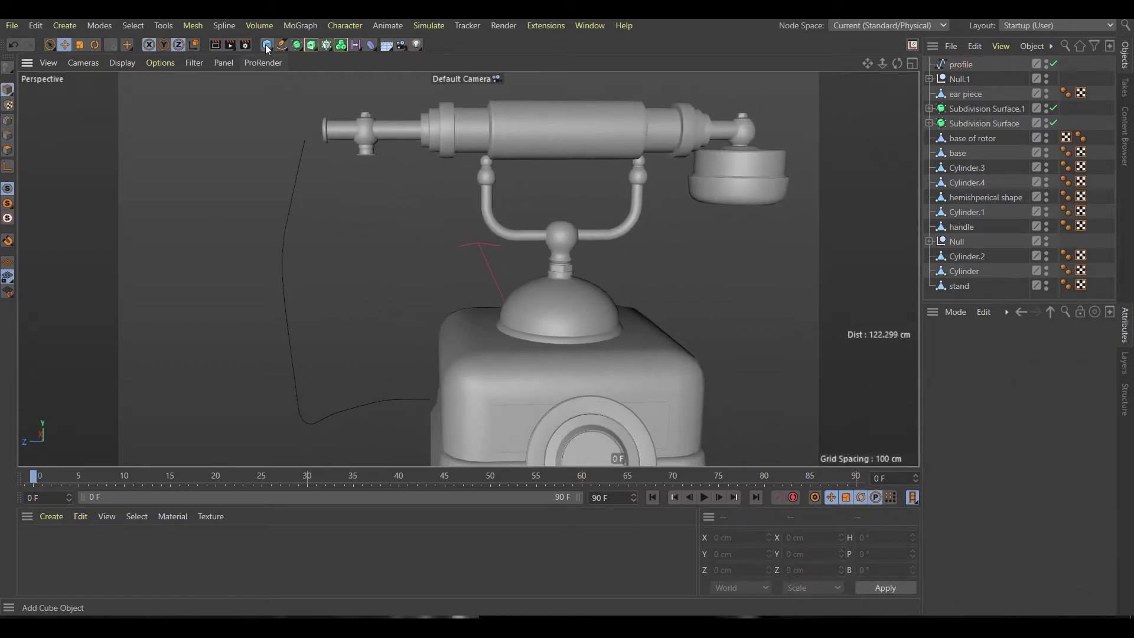
pyautogui.click(282, 45)
pyautogui.scroll(-5, 406, 252)
pyautogui.click(1037, 384)
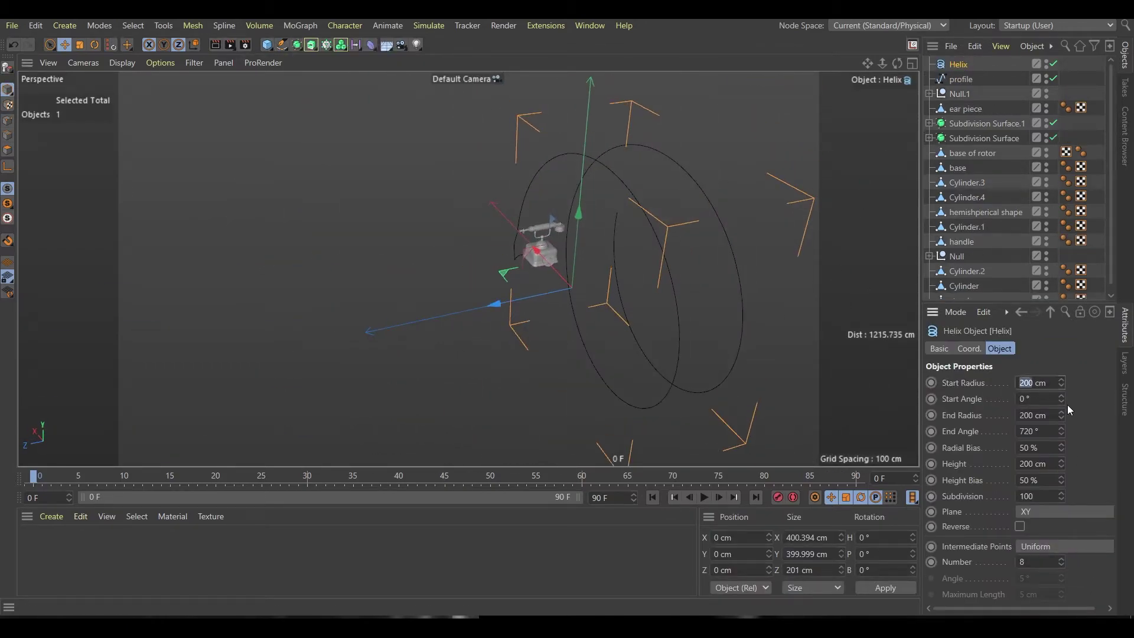
pyautogui.write('20')
pyautogui.press('Return')
pyautogui.click(1038, 415)
pyautogui.write('20')
pyautogui.press('Return')
# Change the helix radii to 5 cm and its end angle to 1000020° for a long coil
pyautogui.scroll(2, 572, 287)
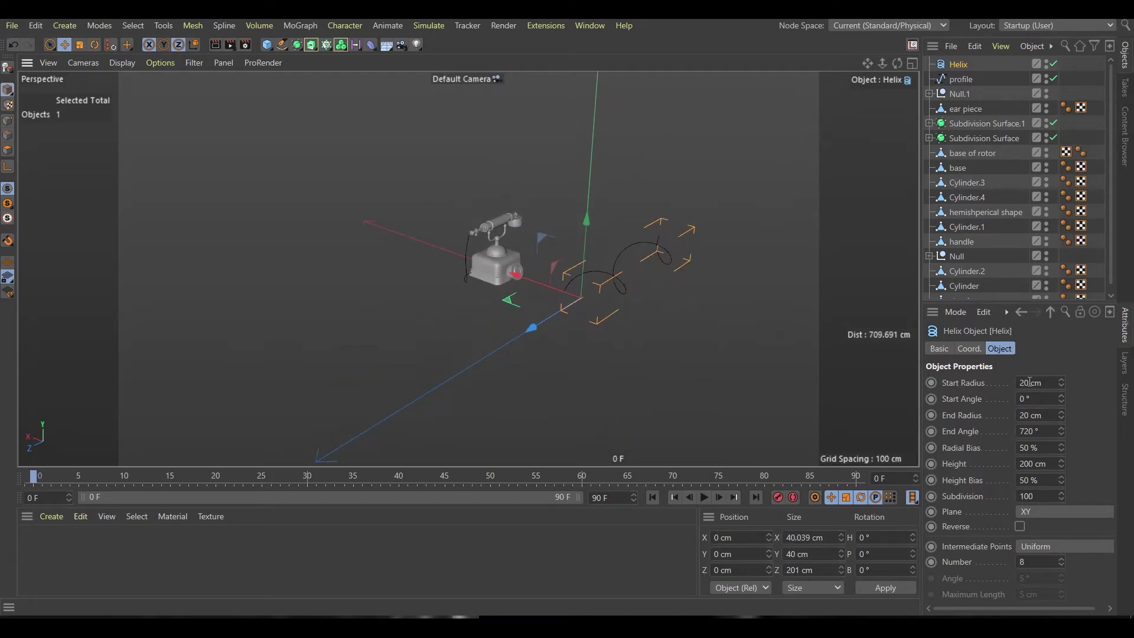
pyautogui.click(1038, 383)
pyautogui.write('5')
pyautogui.click(1037, 416)
pyautogui.write('5')
pyautogui.scroll(4, 619, 276)
pyautogui.click(1028, 431)
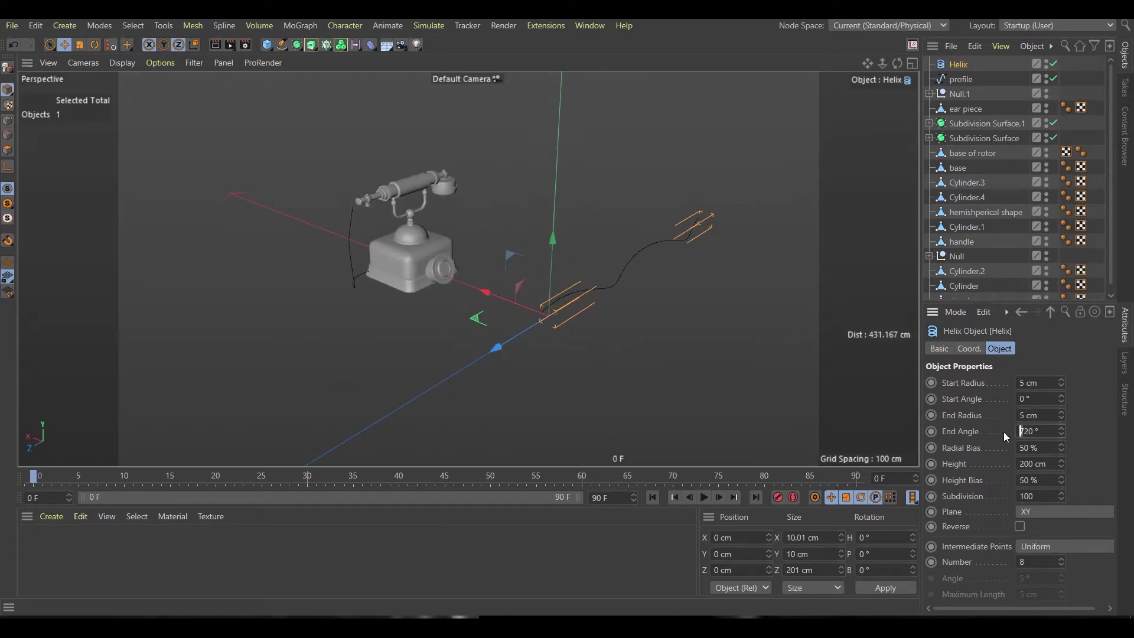
pyautogui.write('1000020')
pyautogui.press('Return')
# Add a circle via Commander and group it with the helix under a new Sweep
pyautogui.hotkey('shift', 'c')
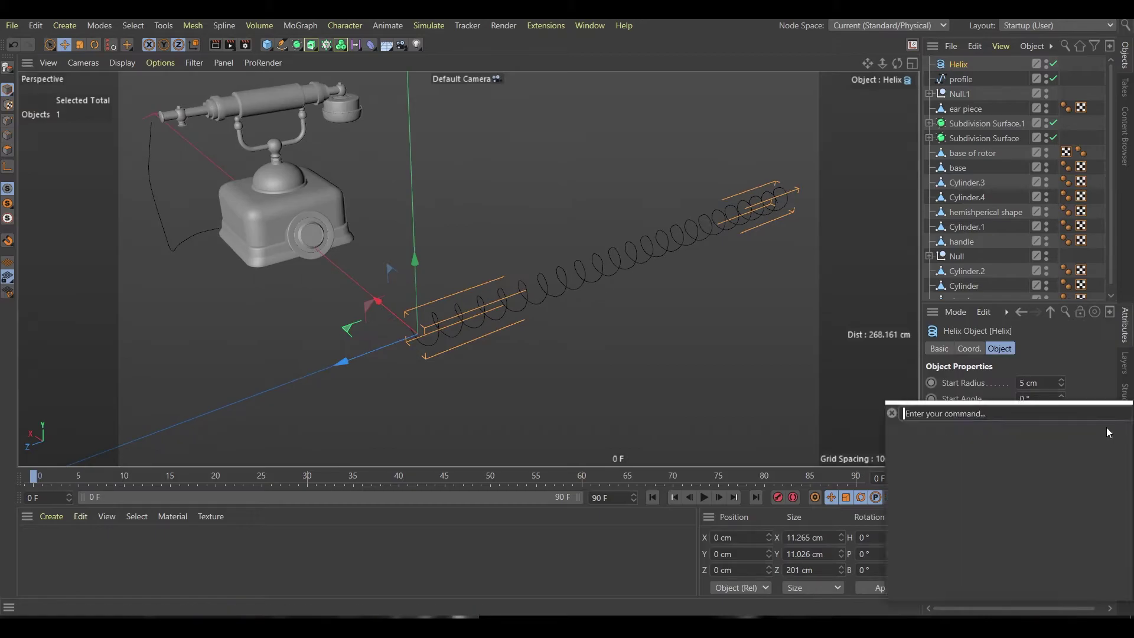
pyautogui.write('c')
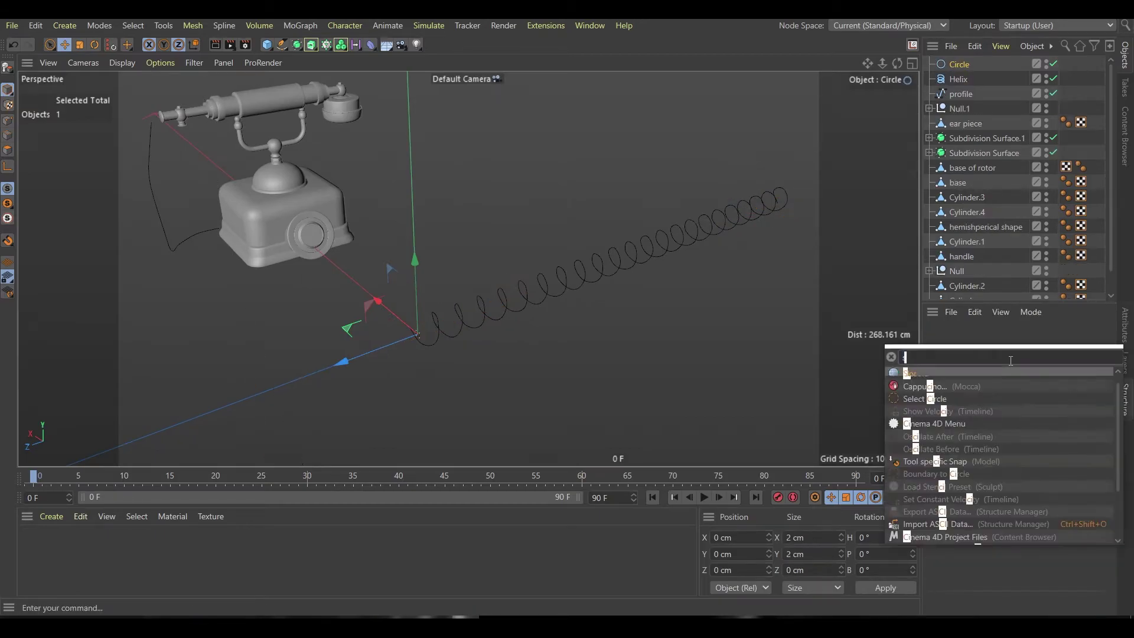
pyautogui.moveTo(954, 65); pyautogui.dragTo(956, 66)
pyautogui.press('o')
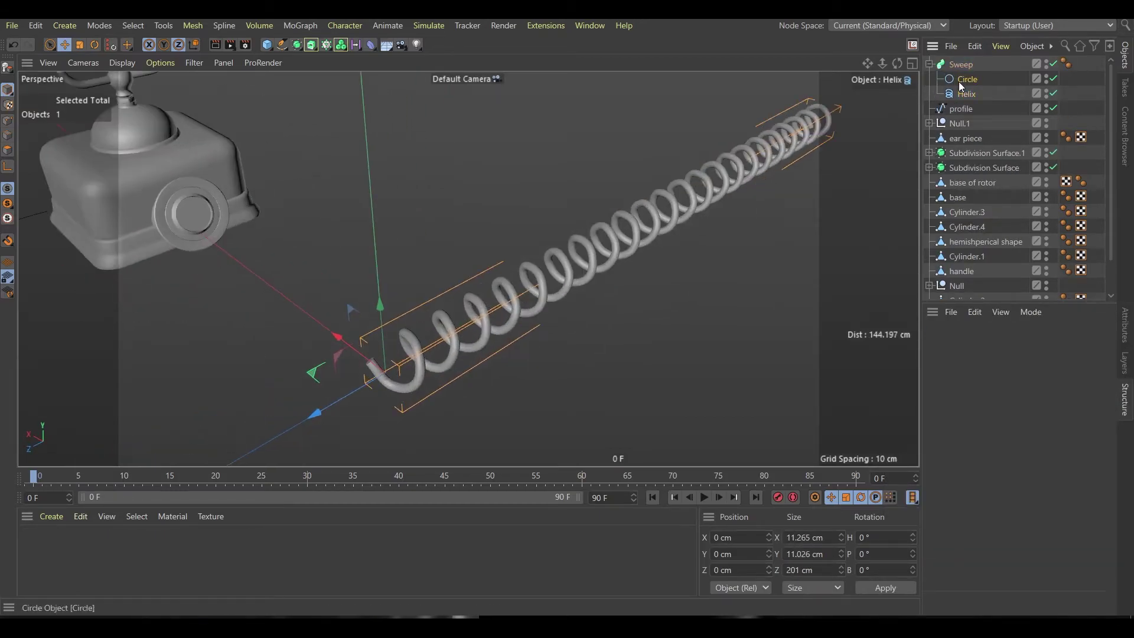
# Enlarge the circle profile to thicken the swept tube
pyautogui.scroll(3, 456, 412)
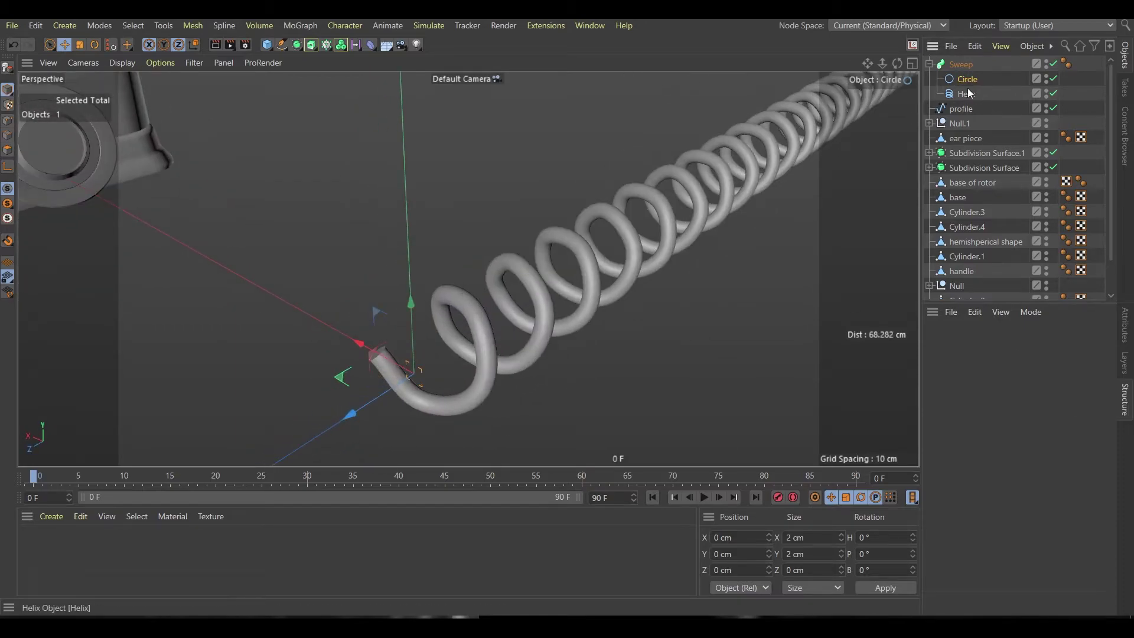
pyautogui.click(1124, 325)
pyautogui.moveTo(1062, 413); pyautogui.dragTo(1061, 410)
pyautogui.scroll(-5, 605, 312)
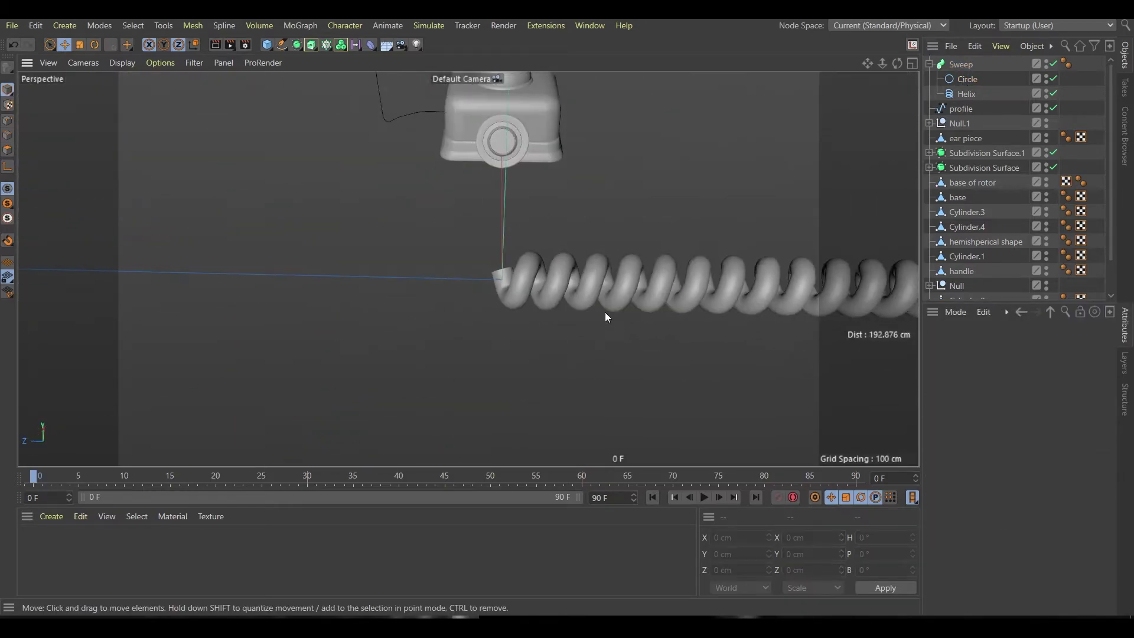
pyautogui.keyDown('alt'); pyautogui.moveTo(604, 313); pyautogui.dragTo(565, 286); pyautogui.keyUp('alt')
# Scale the whole swept spring down to about 68%
pyautogui.click(961, 64)
pyautogui.press('t')
pyautogui.scroll(3, 651, 281)
pyautogui.moveTo(651, 281)
pyautogui.mouseDown()
pyautogui.moveTo(559, 295)
pyautogui.moveTo(391, 364)
pyautogui.moveTo(521, 387)
pyautogui.moveTo(687, 337)
pyautogui.mouseUp()
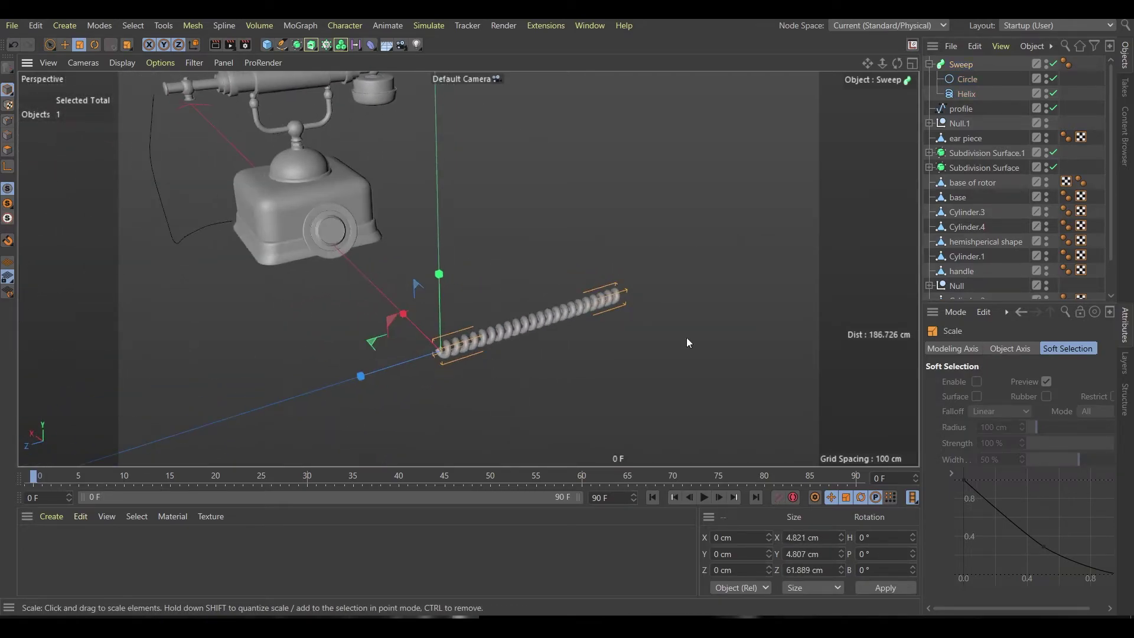
pyautogui.click(866, 147)
# Add a Spline Wrap deformer under the helix with profile as its wrap spline
pyautogui.hotkey('shift', 'c')
pyautogui.write('spline wrap')
pyautogui.press('Return')
pyautogui.click(929, 79)
pyautogui.click(967, 108)
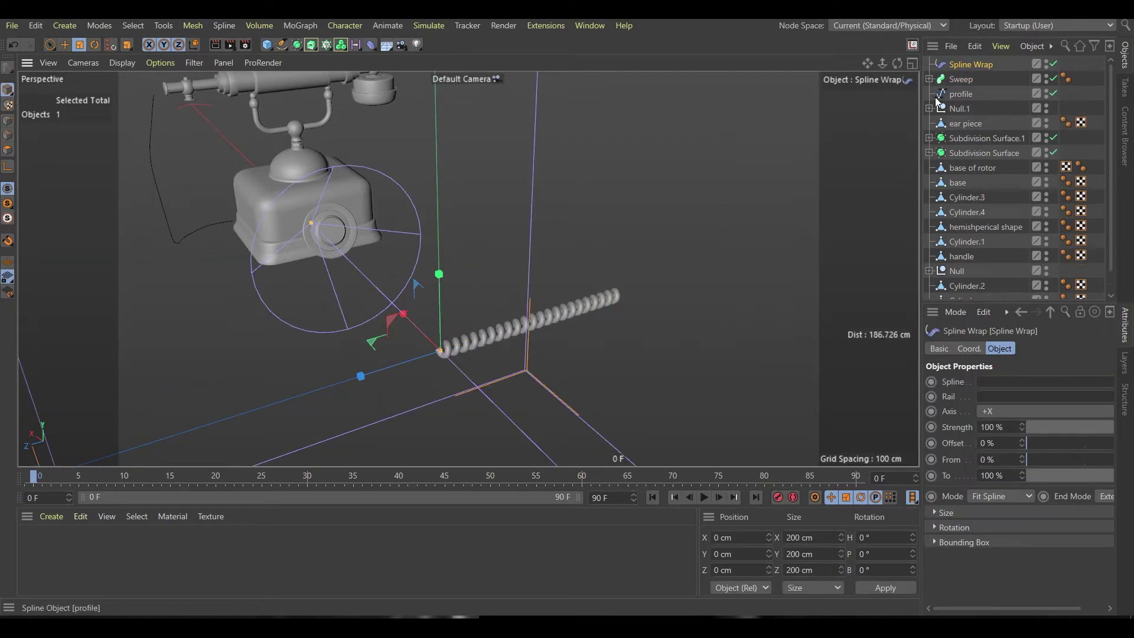
pyautogui.moveTo(971, 63); pyautogui.dragTo(974, 112)
pyautogui.moveTo(974, 300); pyautogui.dragTo(1040, 382)
pyautogui.keyDown('alt'); pyautogui.moveTo(533, 266); pyautogui.dragTo(402, 247); pyautogui.keyUp('alt')
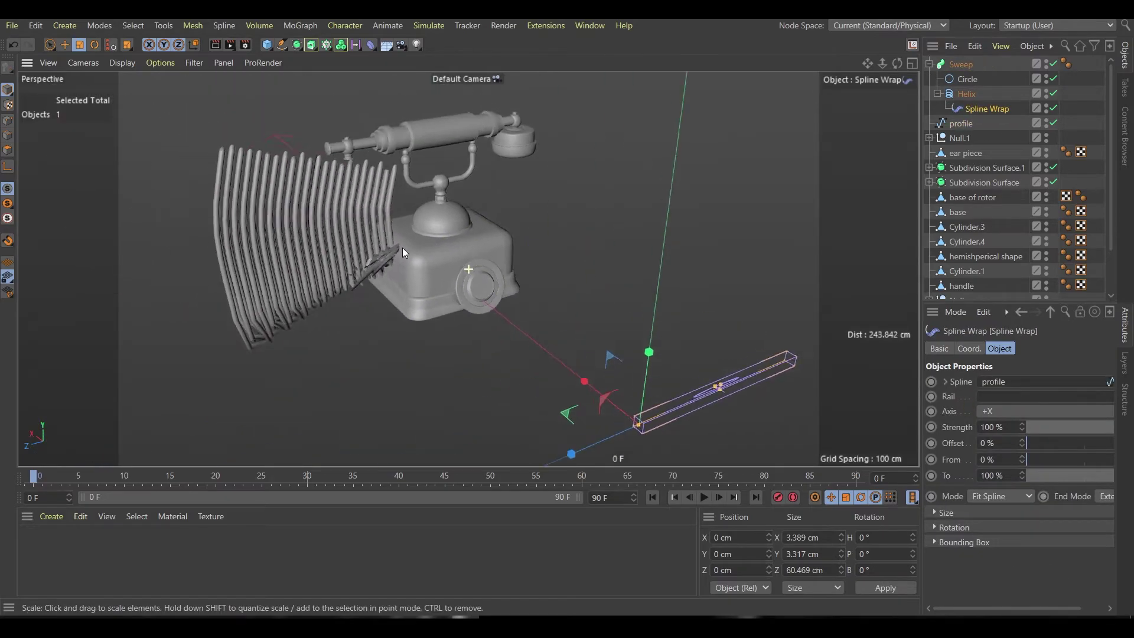
# Set the Spline Wrap axis to +Z
pyautogui.click(1045, 411)
pyautogui.click(978, 458)
pyautogui.click(1045, 411)
pyautogui.click(997, 483)
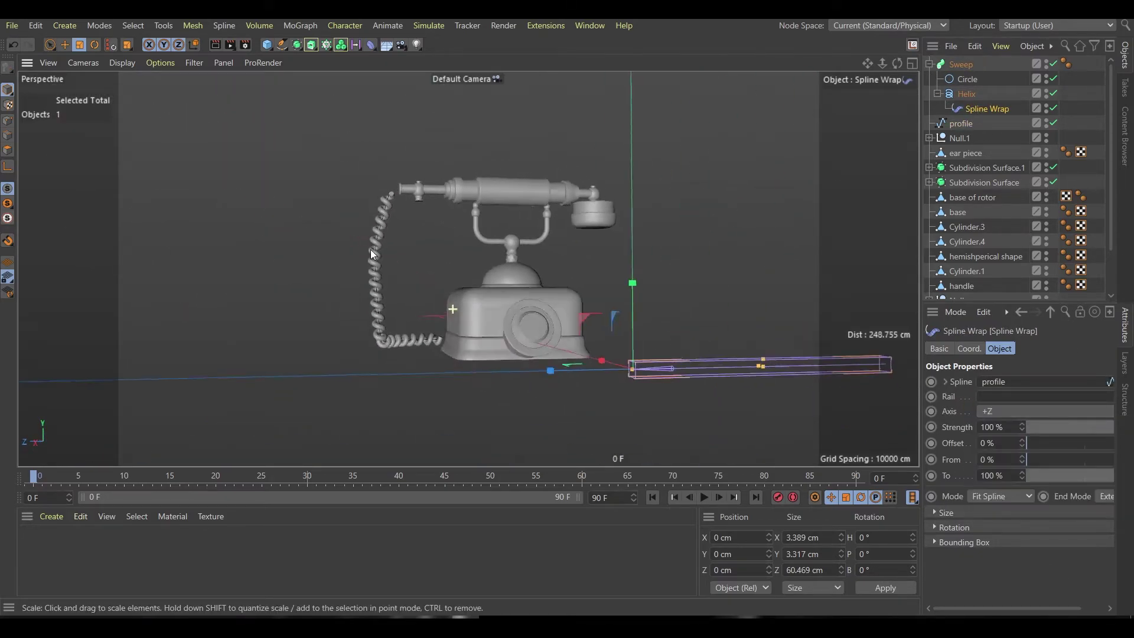
pyautogui.keyDown('alt'); pyautogui.moveTo(531, 266); pyautogui.dragTo(403, 211); pyautogui.keyUp('alt')
# Stretch the helix height, set subdivision 200 and double the end angle for denser coils
pyautogui.click(403, 212)
pyautogui.hotkey('ctrl', 'shift', 'z')
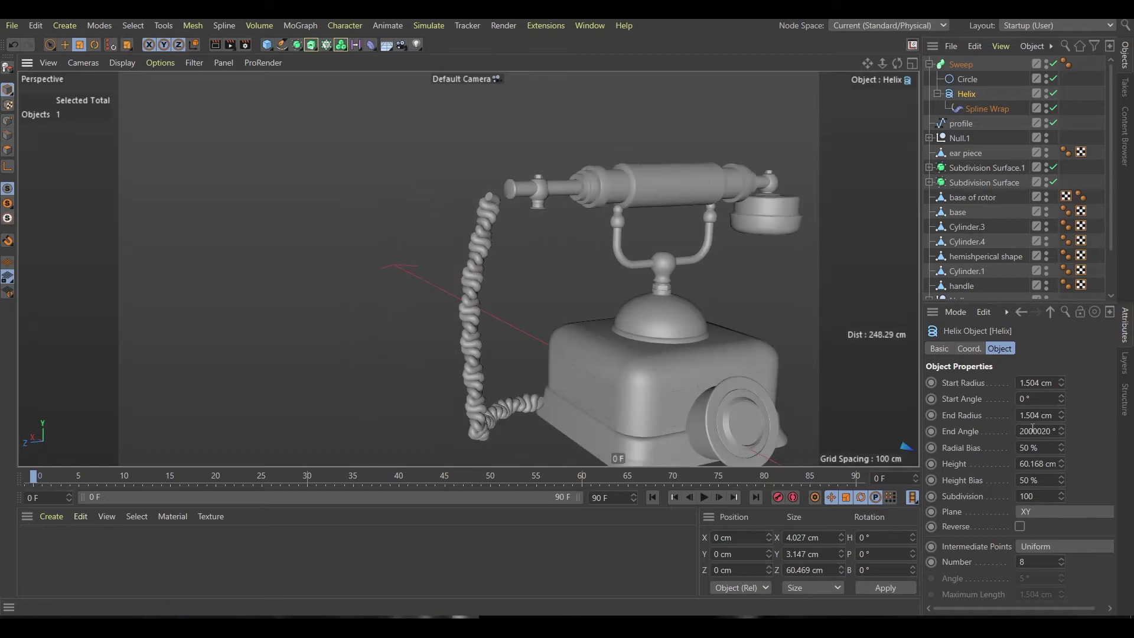
pyautogui.hotkey('ctrl', 'z')
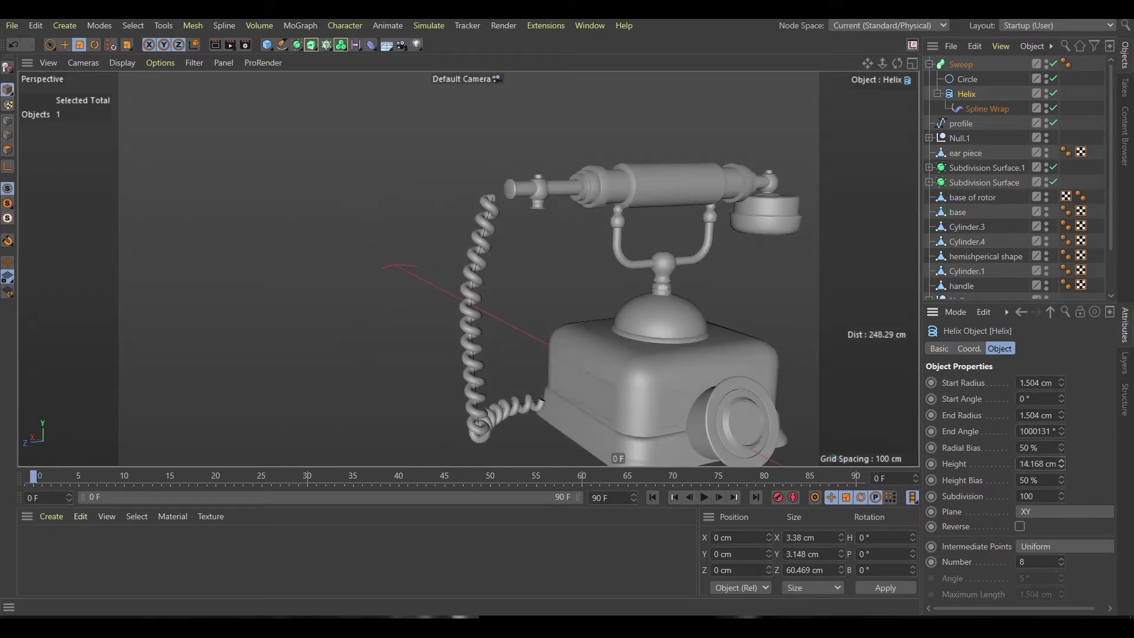
pyautogui.moveTo(1062, 464); pyautogui.dragTo(905, 427)
pyautogui.hotkey('ctrl', 'z')
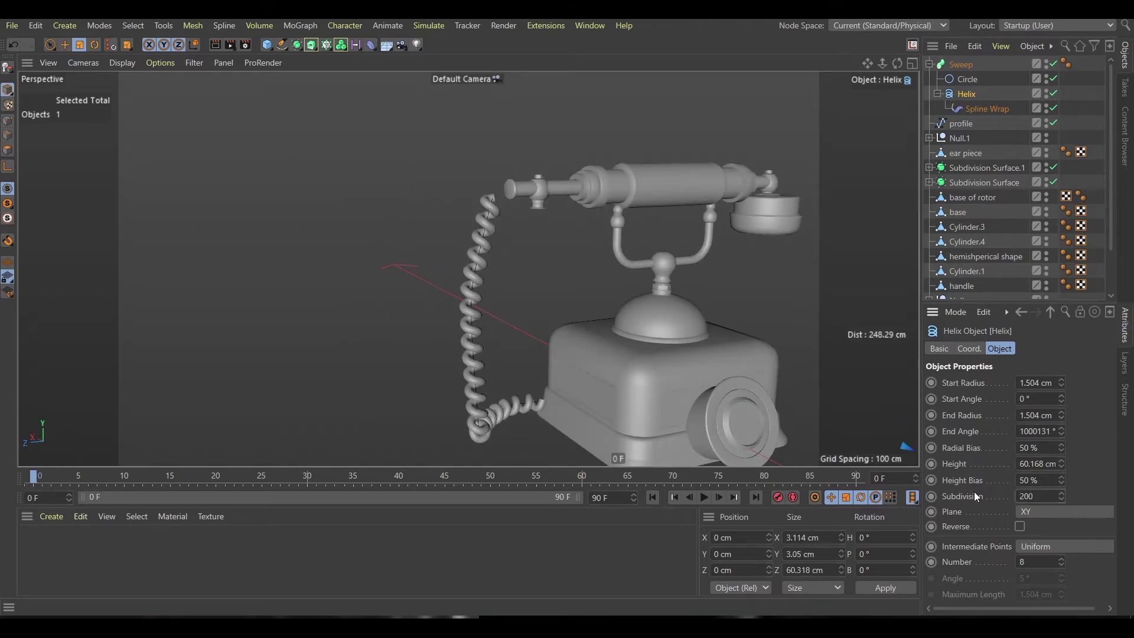
pyautogui.hotkey('ctrl', 'z')
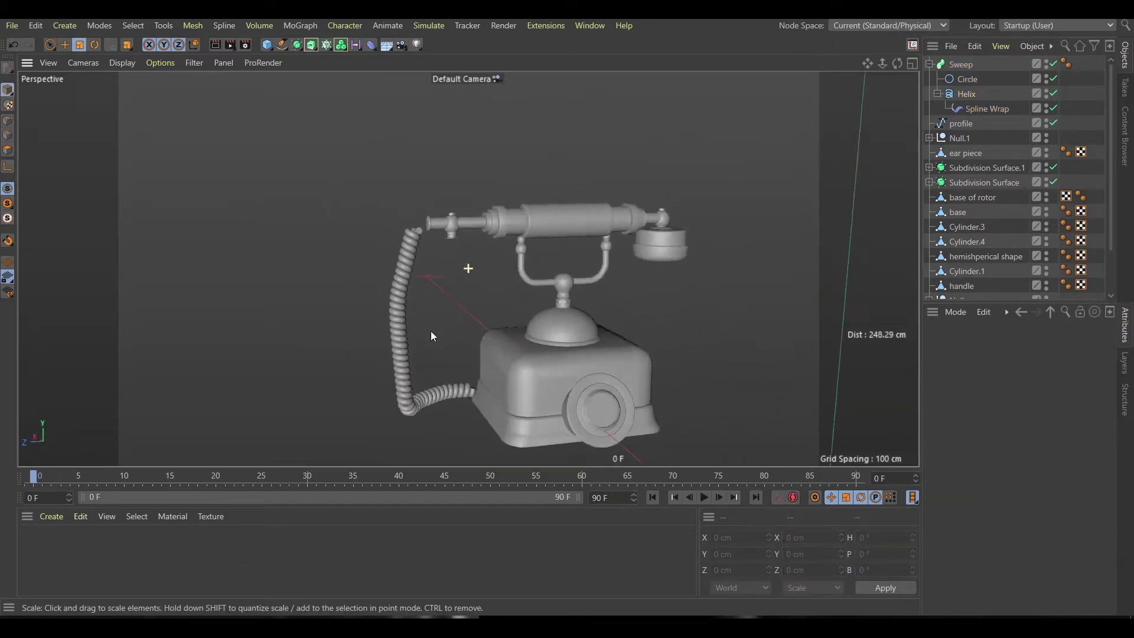
pyautogui.keyDown('alt'); pyautogui.moveTo(417, 330); pyautogui.dragTo(438, 379); pyautogui.keyUp('alt')
pyautogui.click(961, 64)
pyautogui.click(965, 93)
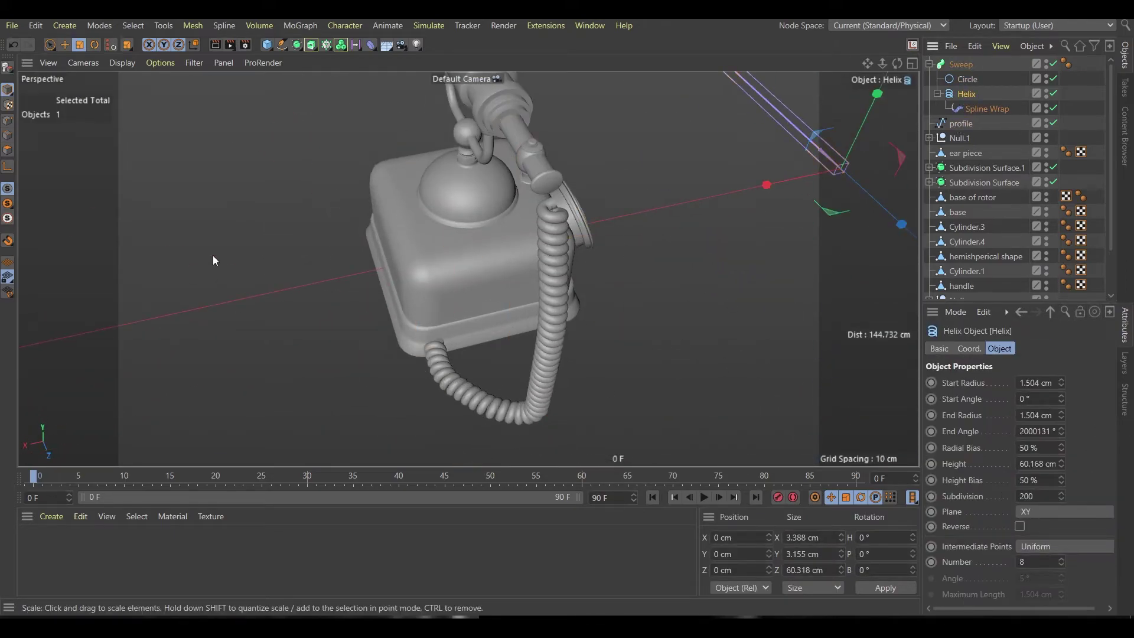
pyautogui.click(838, 170)
# Move one point of the profile curve so the cable reaches the handset and base
pyautogui.press('o')
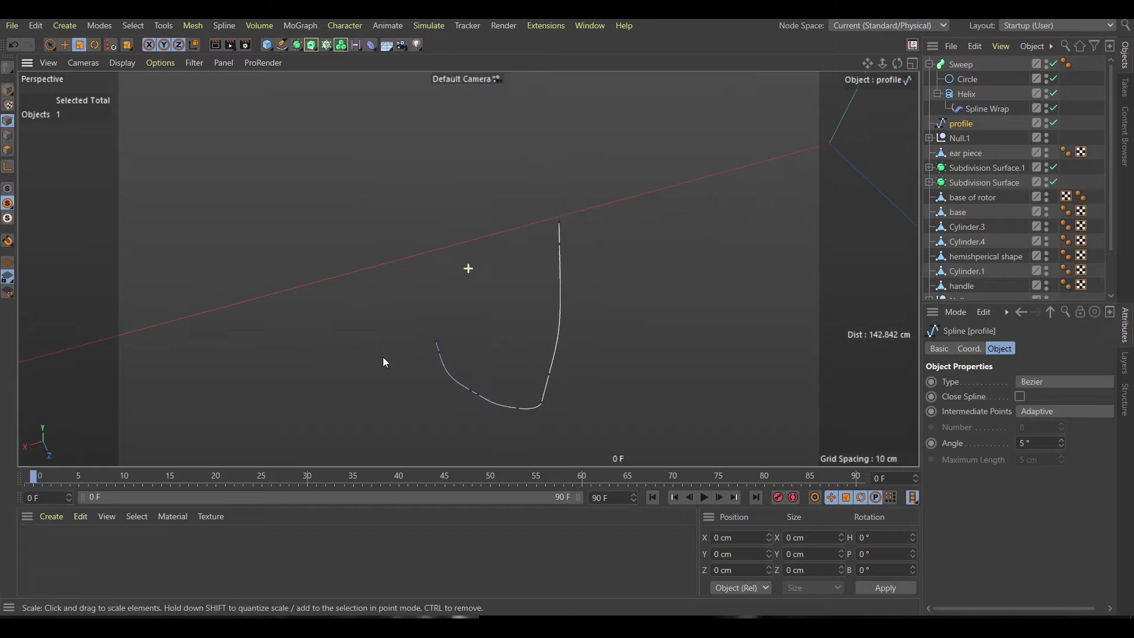
pyautogui.hotkey('ctrl', 'shift', 'z')
pyautogui.press('r')
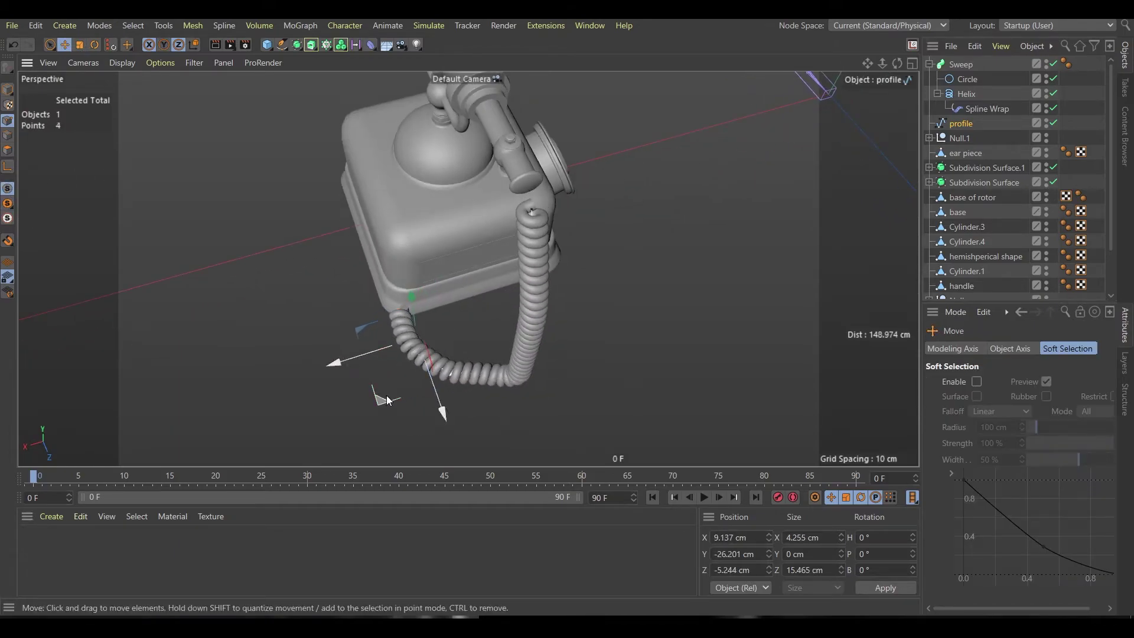
pyautogui.press('e')
pyautogui.moveTo(382, 356)
pyautogui.mouseDown()
pyautogui.moveTo(380, 367)
pyautogui.moveTo(419, 366)
pyautogui.moveTo(574, 211)
pyautogui.moveTo(494, 170)
pyautogui.moveTo(438, 172)
pyautogui.moveTo(440, 87)
pyautogui.moveTo(257, 309)
pyautogui.mouseUp()
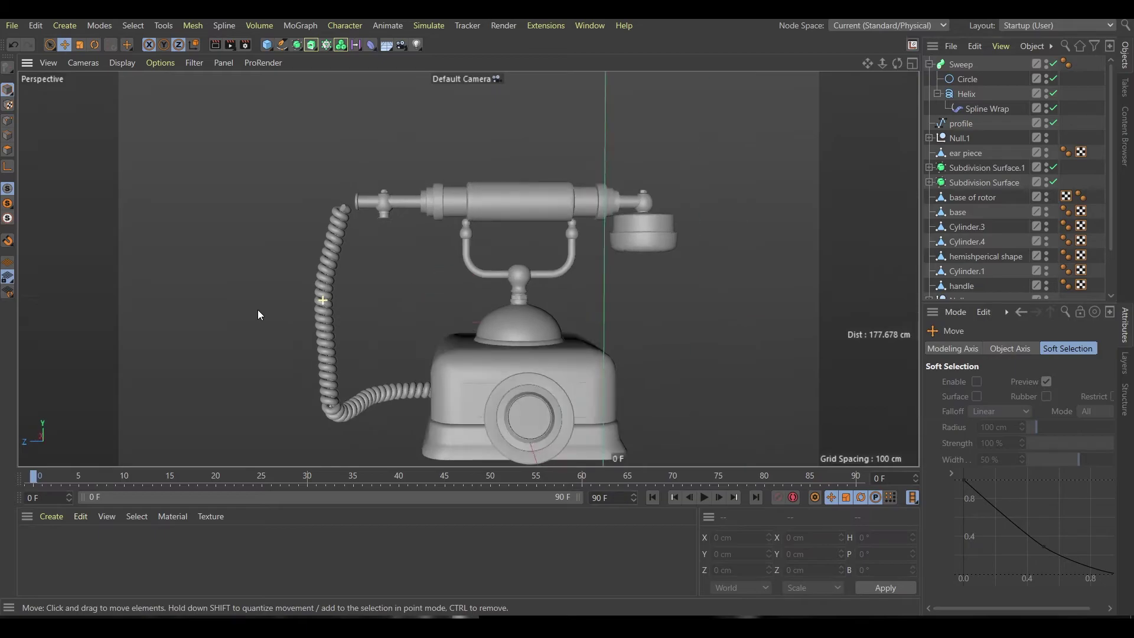
# Rename the sweep to 'wire cable'
pyautogui.doubleClick(963, 64)
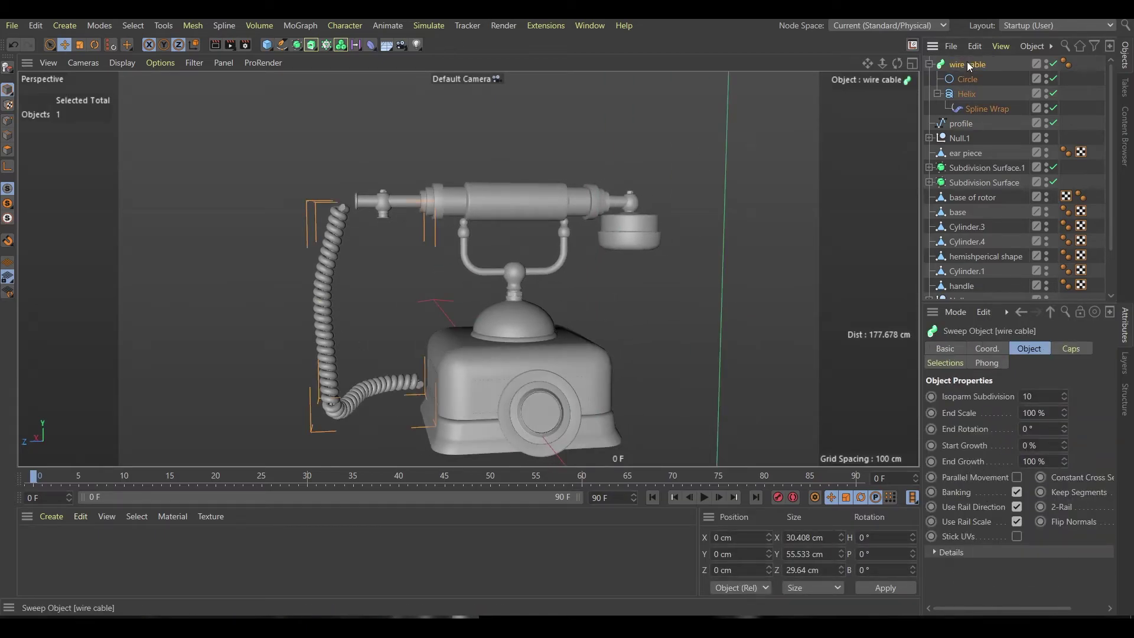
pyautogui.click(81, 108)
pyautogui.click(459, 208)
pyautogui.scroll(5, 296, 198)
# In the Right view, inner-extrude the knob's bottom faces and push them slightly down
pyautogui.press('F3')
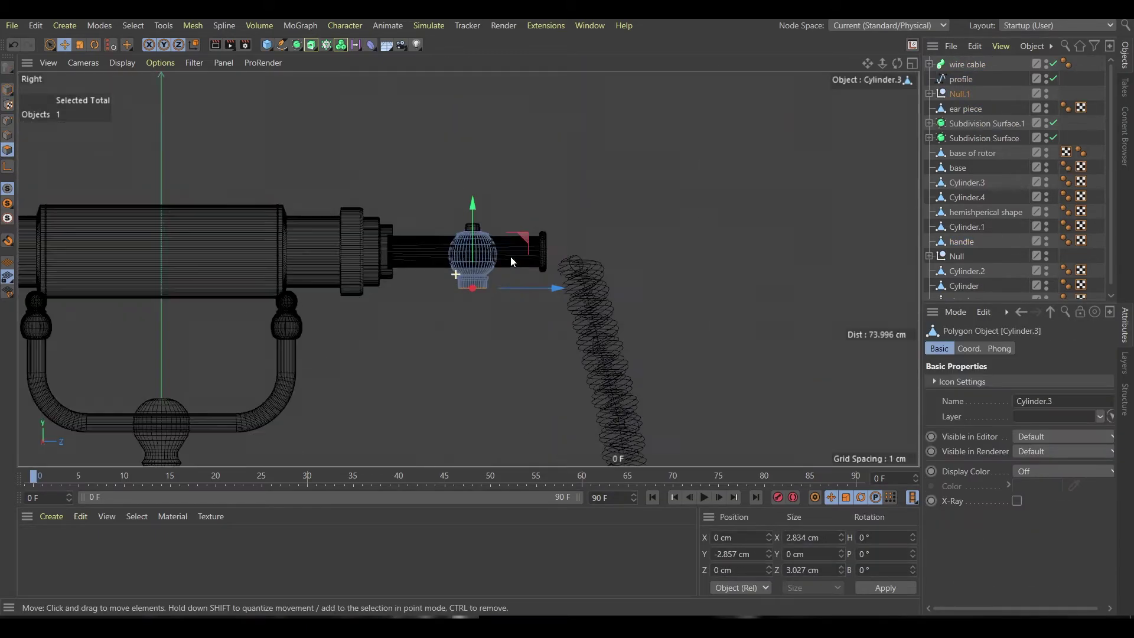
pyautogui.scroll(3, 508, 248)
pyautogui.press('i')
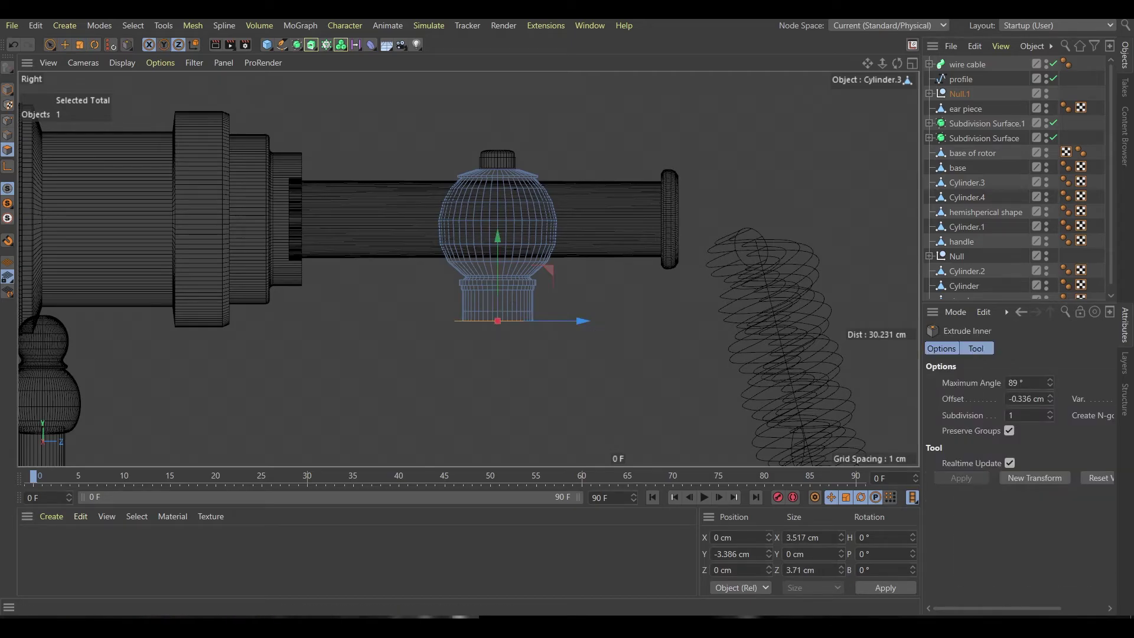
pyautogui.press('e')
pyautogui.moveTo(499, 240); pyautogui.dragTo(499, 246)
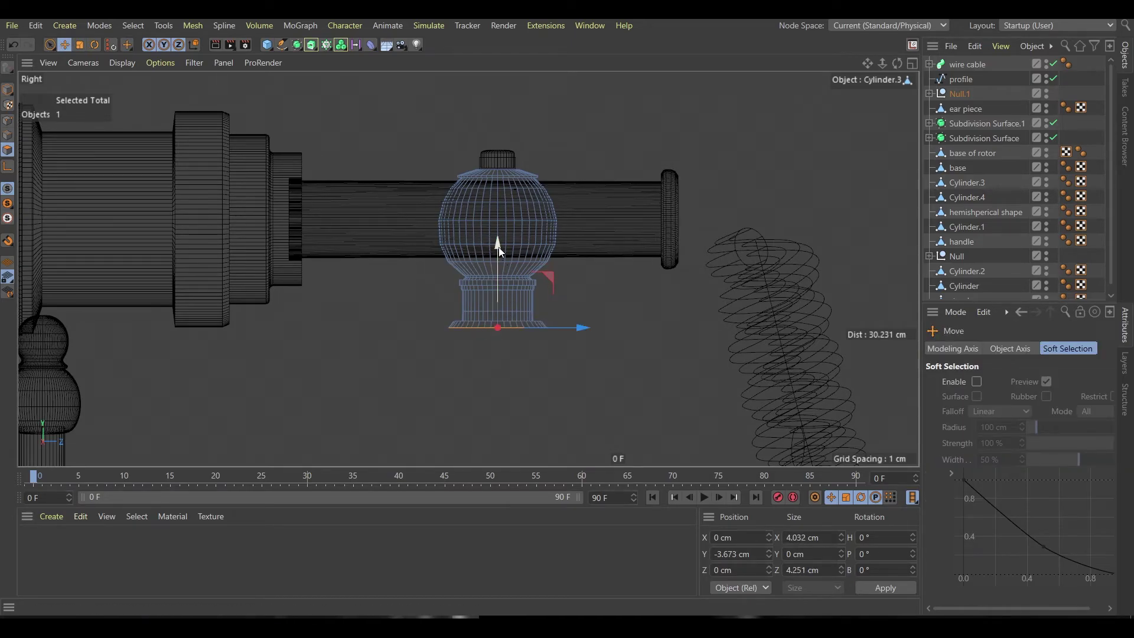
# Inner-extrude the bottom faces again, lower them and scale them wider into a flare
pyautogui.scroll(3, 520, 295)
pyautogui.press('i')
pyautogui.press('e')
pyautogui.moveTo(500, 267)
pyautogui.mouseDown()
pyautogui.moveTo(496, 258)
pyautogui.moveTo(722, 251)
pyautogui.mouseUp()
pyautogui.press('t')
pyautogui.scroll(2, 383, 259)
pyautogui.scroll(2, 526, 315)
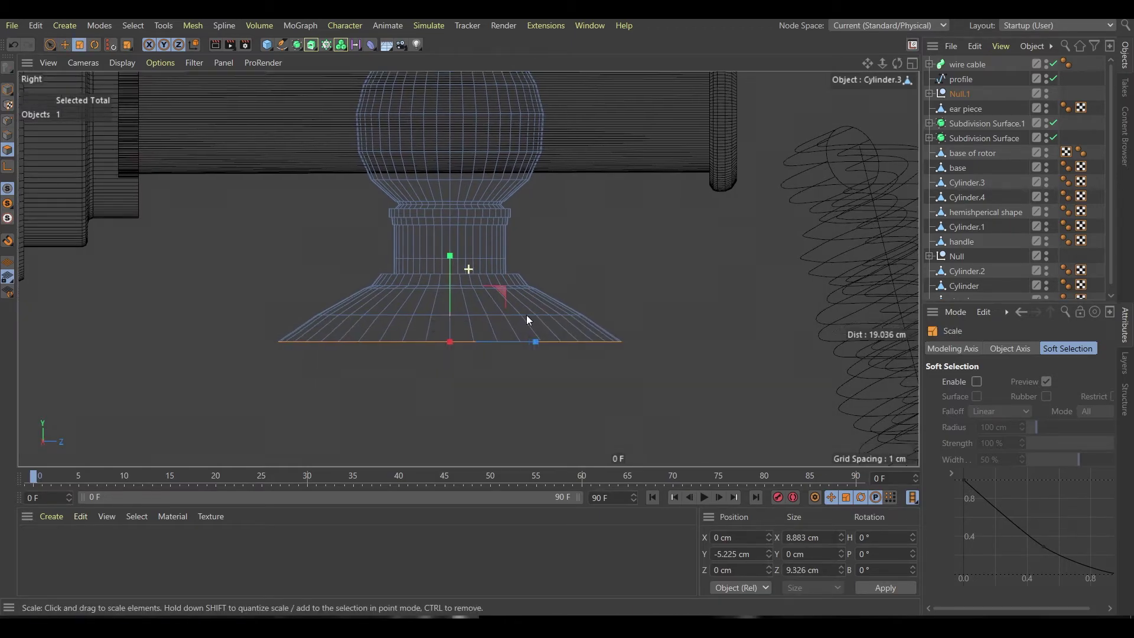
pyautogui.moveTo(527, 320)
pyautogui.mouseDown()
pyautogui.moveTo(449, 248)
pyautogui.moveTo(471, 312)
pyautogui.moveTo(447, 277)
pyautogui.moveTo(408, 337)
pyautogui.moveTo(440, 244)
pyautogui.moveTo(436, 320)
pyautogui.mouseUp()
# Extrude another ring and lower it into a taller rim band
pyautogui.press('i')
pyautogui.press('e')
pyautogui.press('i')
pyautogui.press('e')
pyautogui.press('e')
pyautogui.keyDown('alt'); pyautogui.moveTo(437, 320); pyautogui.dragTo(438, 279, button='middle'); pyautogui.keyUp('alt')
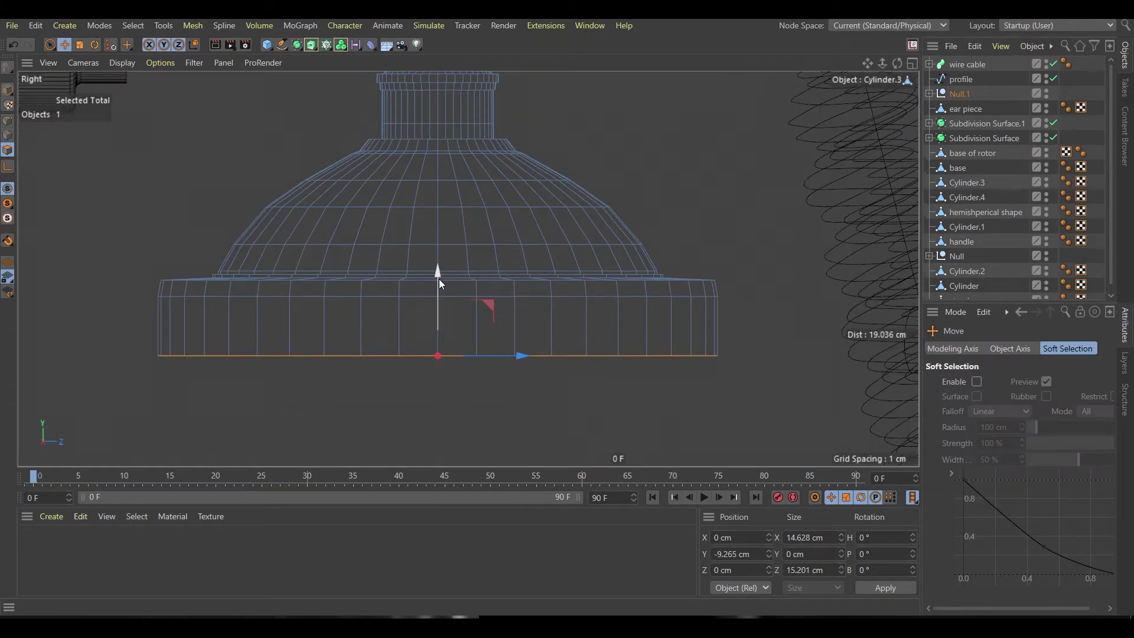
pyautogui.press('i')
# Inset the bottom faces and push them down 0.177 cm to form a narrower lower step
pyautogui.press('e')
pyautogui.moveTo(436, 280); pyautogui.dragTo(437, 280)
pyautogui.press('F1')
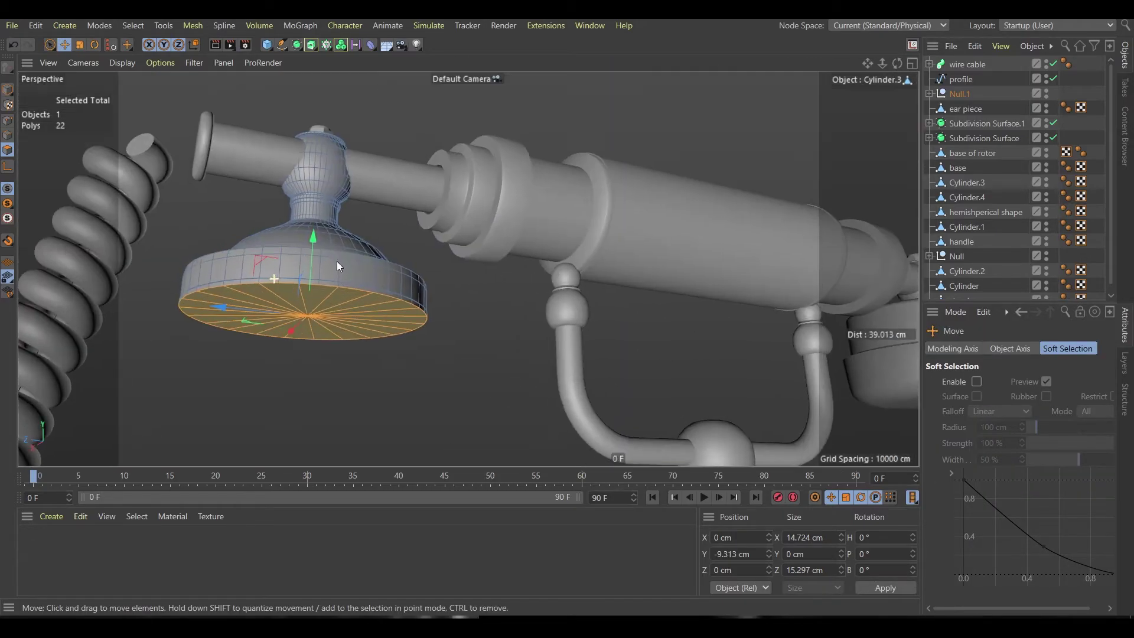
pyautogui.press('i')
pyautogui.moveTo(275, 335); pyautogui.dragTo(215, 324)
pyautogui.press('F3')
pyautogui.press('e')
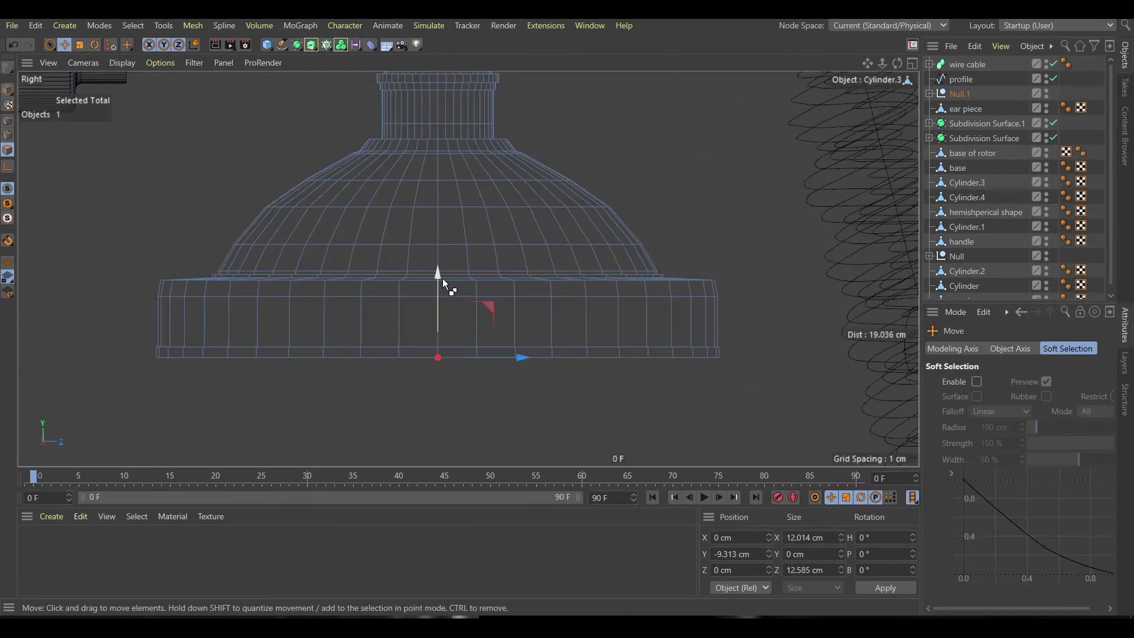
pyautogui.moveTo(442, 278); pyautogui.dragTo(438, 306)
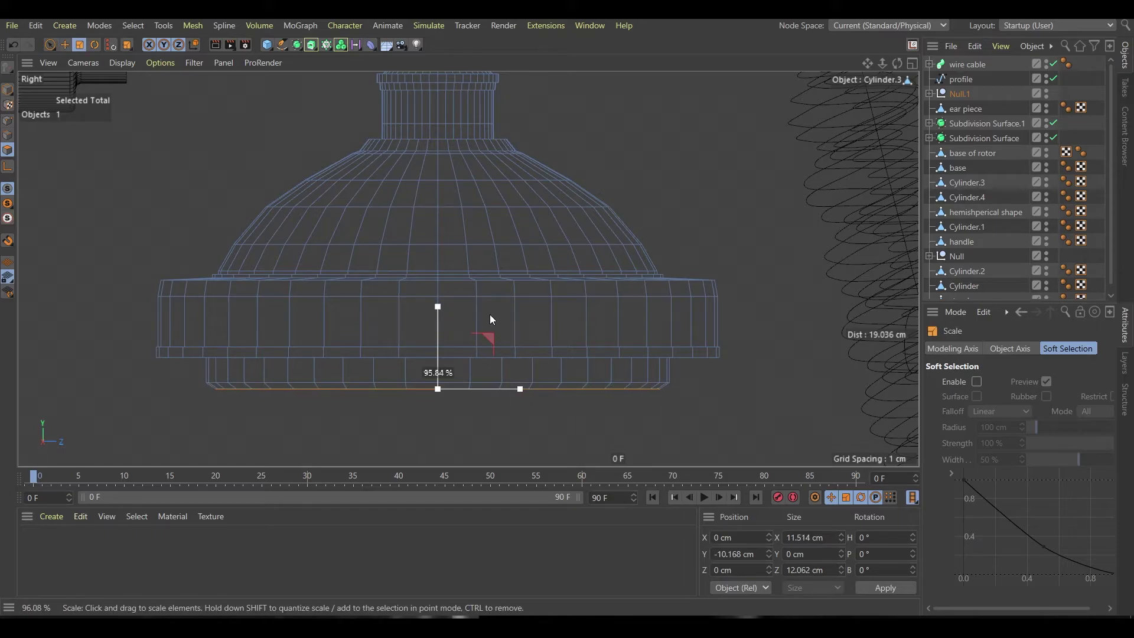
pyautogui.press('i')
pyautogui.press('F5')
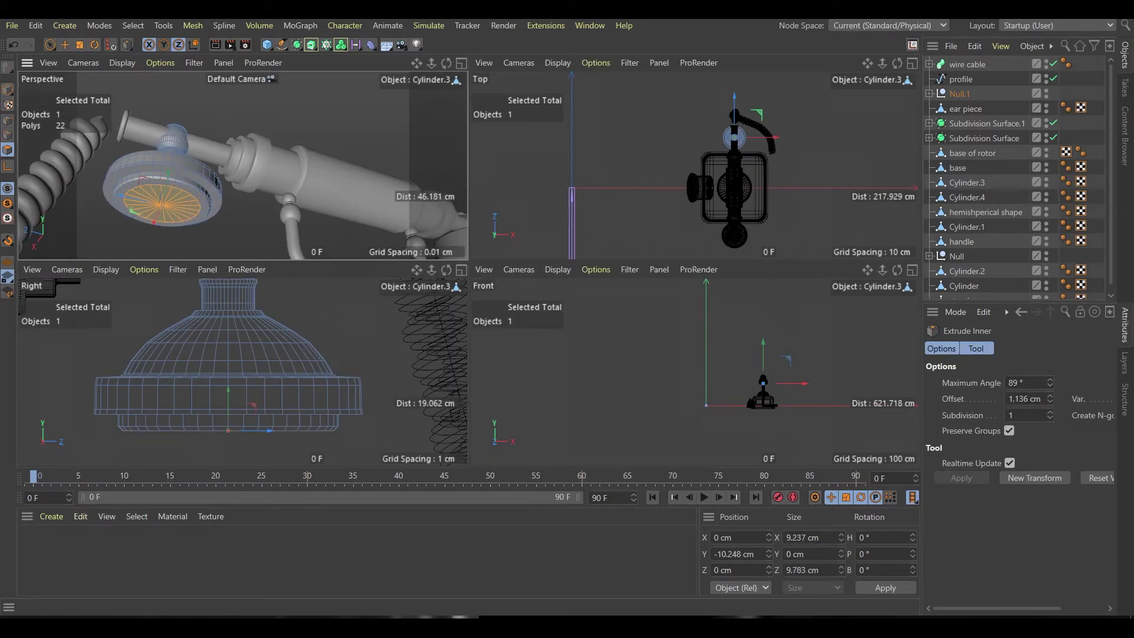
# Shrink the bottom faces to about 79% and extrude them down into a small flared foot
pyautogui.press('F3')
pyautogui.press('t')
pyautogui.moveTo(439, 325)
pyautogui.mouseDown()
pyautogui.moveTo(508, 342)
pyautogui.moveTo(493, 343)
pyautogui.mouseUp()
pyautogui.moveTo(493, 344); pyautogui.dragTo(479, 260, button='middle')
pyautogui.moveTo(424, 269); pyautogui.dragTo(425, 304)
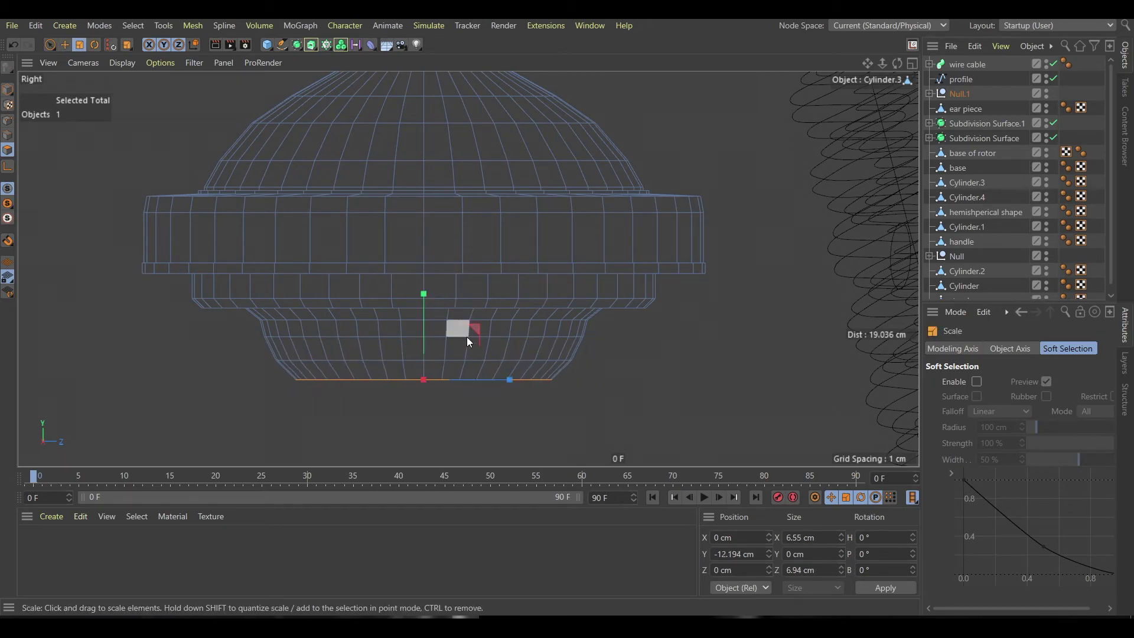
pyautogui.moveTo(467, 340)
pyautogui.mouseDown()
pyautogui.moveTo(456, 297)
pyautogui.moveTo(422, 300)
pyautogui.mouseUp()
pyautogui.press('e')
pyautogui.press('d')
pyautogui.press('e')
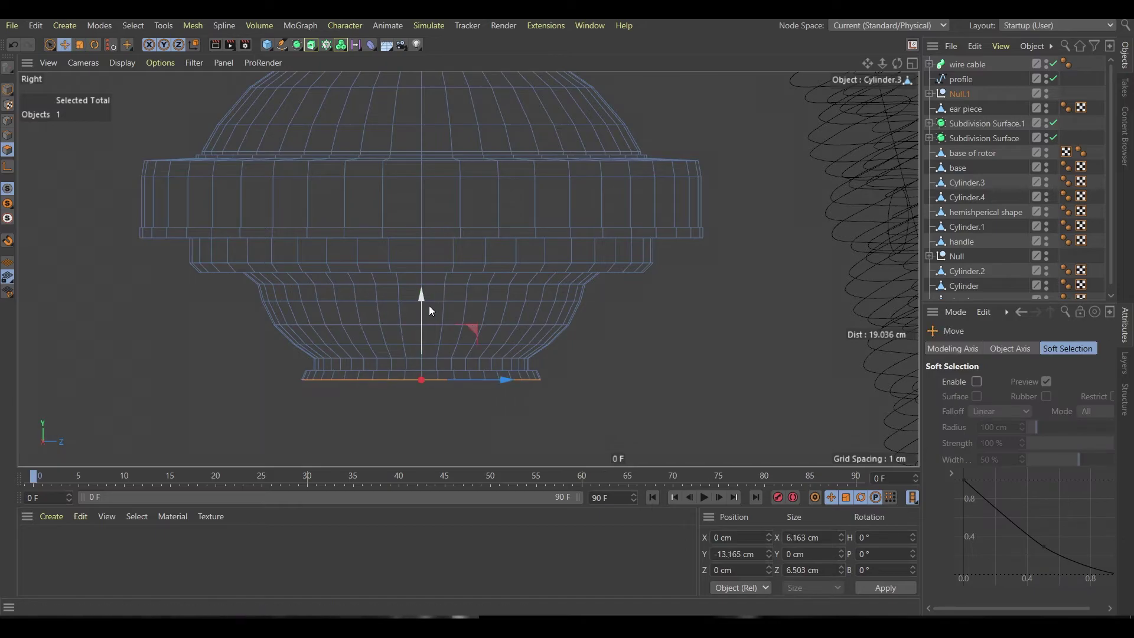
# Select the lower rim edge loop with Loop Selection and chamfer it slightly
pyautogui.middleClick(462, 323)
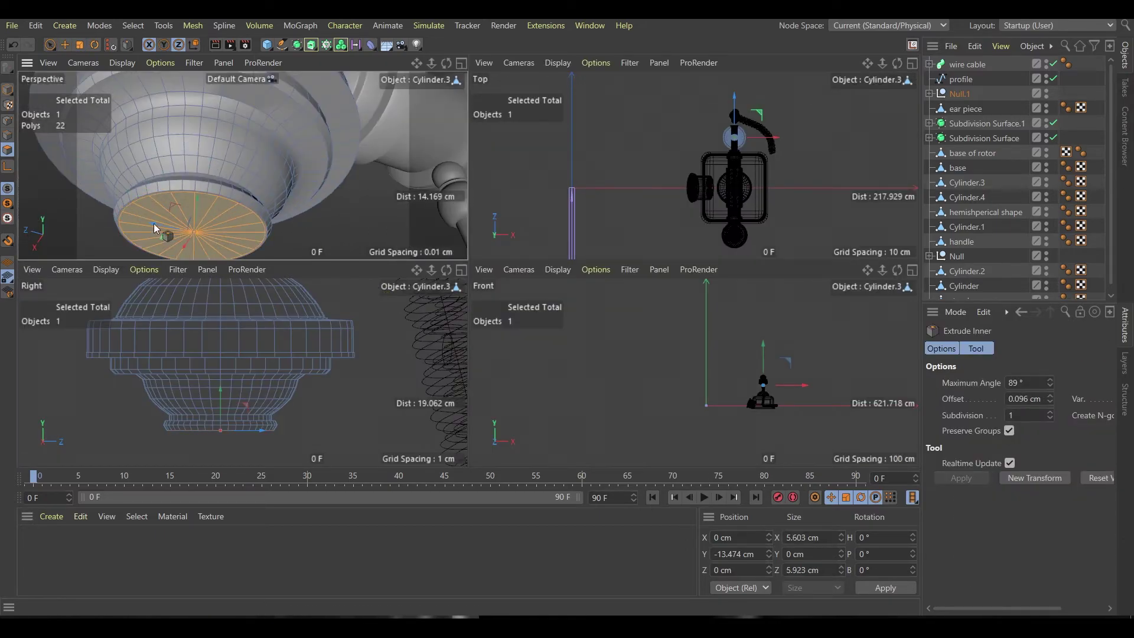
pyautogui.middleClick(223, 355)
pyautogui.press('e')
pyautogui.scroll(2, 287, 343)
pyautogui.press('u')
pyautogui.press('l')
pyautogui.click(349, 406)
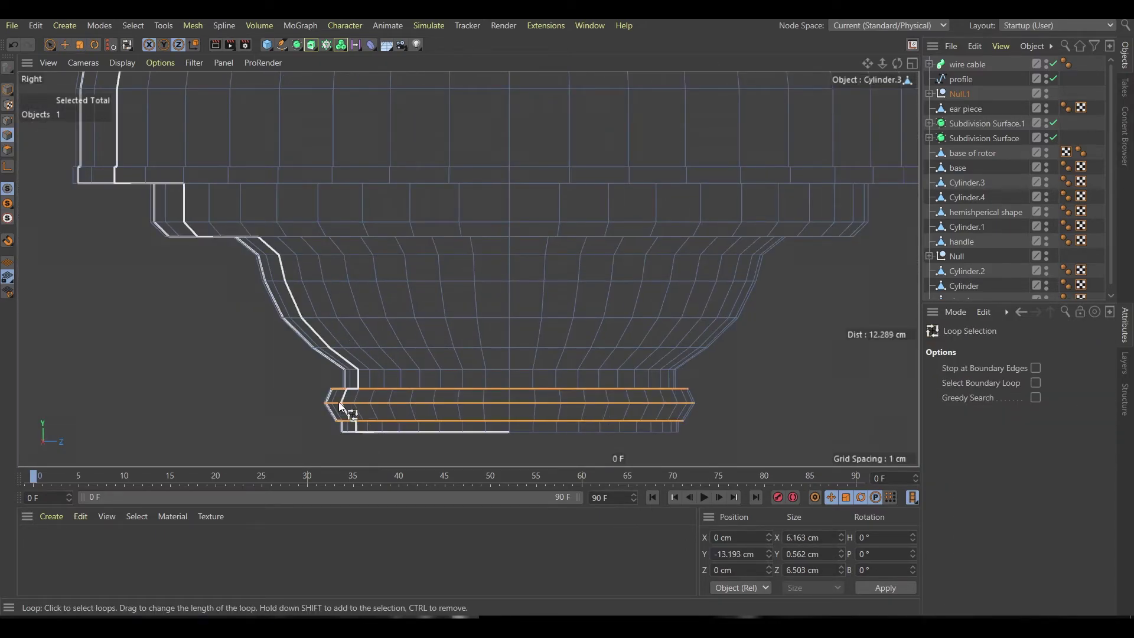
pyautogui.scroll(3, 354, 408)
pyautogui.press('m')
pyautogui.press('s')
pyautogui.moveTo(375, 417); pyautogui.dragTo(390, 418)
# Select the next edge loop on the base and bevel it to round it off
pyautogui.press('u')
pyautogui.press('l')
pyautogui.scroll(-2, 448, 325)
pyautogui.scroll(2, 324, 272)
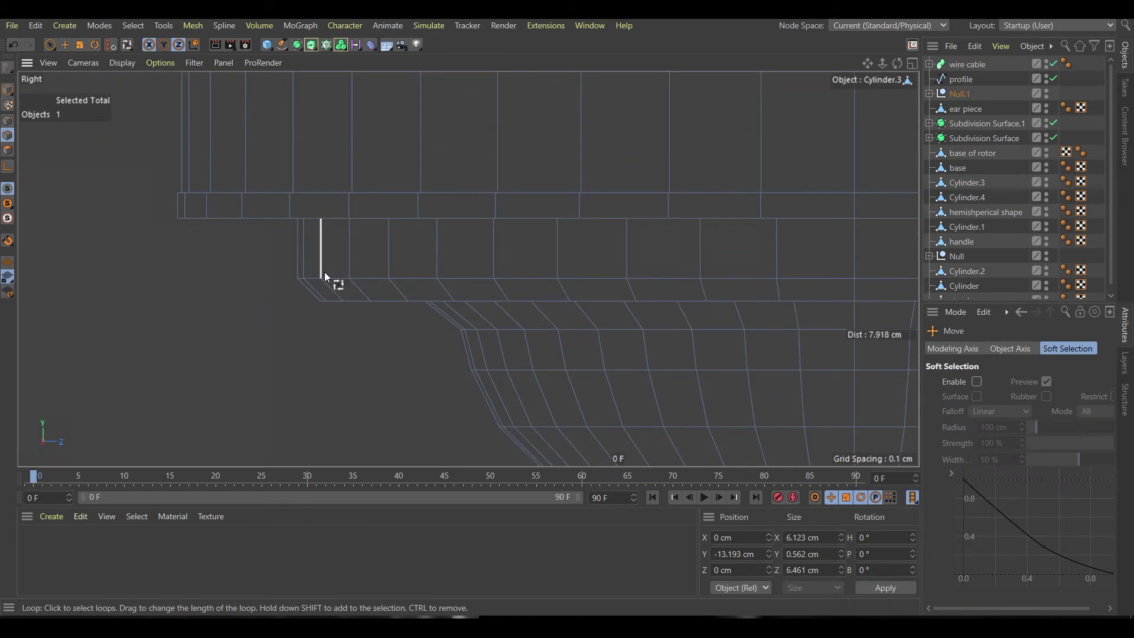
pyautogui.click(352, 283)
pyautogui.press('m')
pyautogui.press('s')
pyautogui.moveTo(351, 295)
pyautogui.mouseDown()
pyautogui.moveTo(337, 270)
pyautogui.moveTo(284, 297)
pyautogui.mouseUp()
# Pick another base edge loop for bevelling, then select the plain cylinder object
pyautogui.scroll(-2, 304, 269)
pyautogui.scroll(-3, 354, 237)
pyautogui.press('u')
pyautogui.press('l')
pyautogui.click(447, 231)
pyautogui.press('m')
pyautogui.press('s')
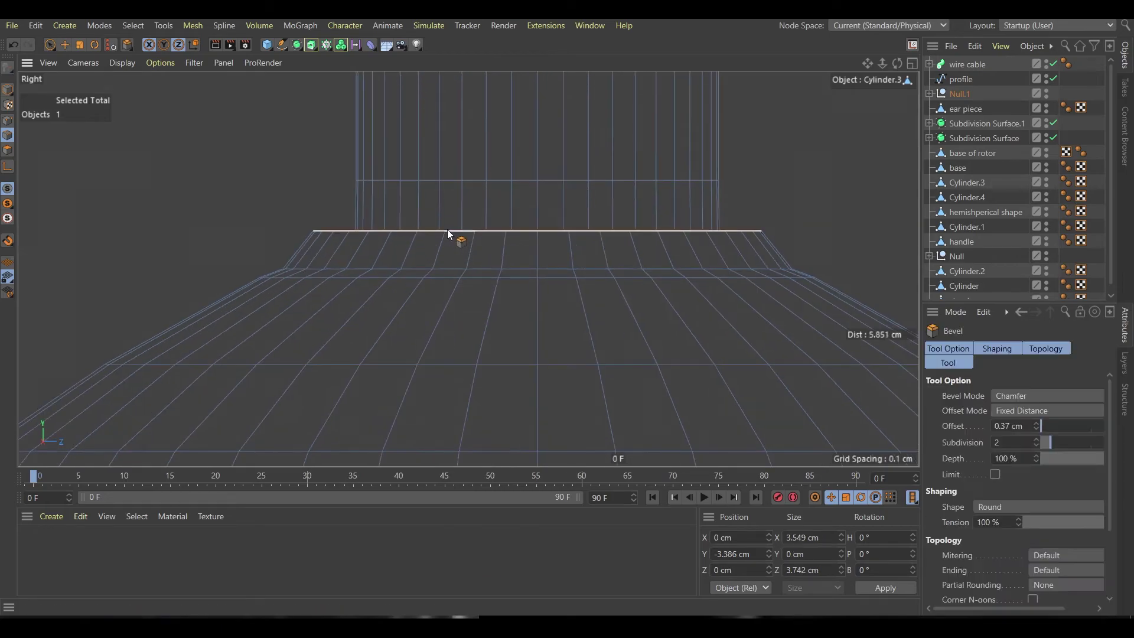
pyautogui.scroll(-3, 512, 208)
pyautogui.press('e')
pyautogui.scroll(4, 415, 177)
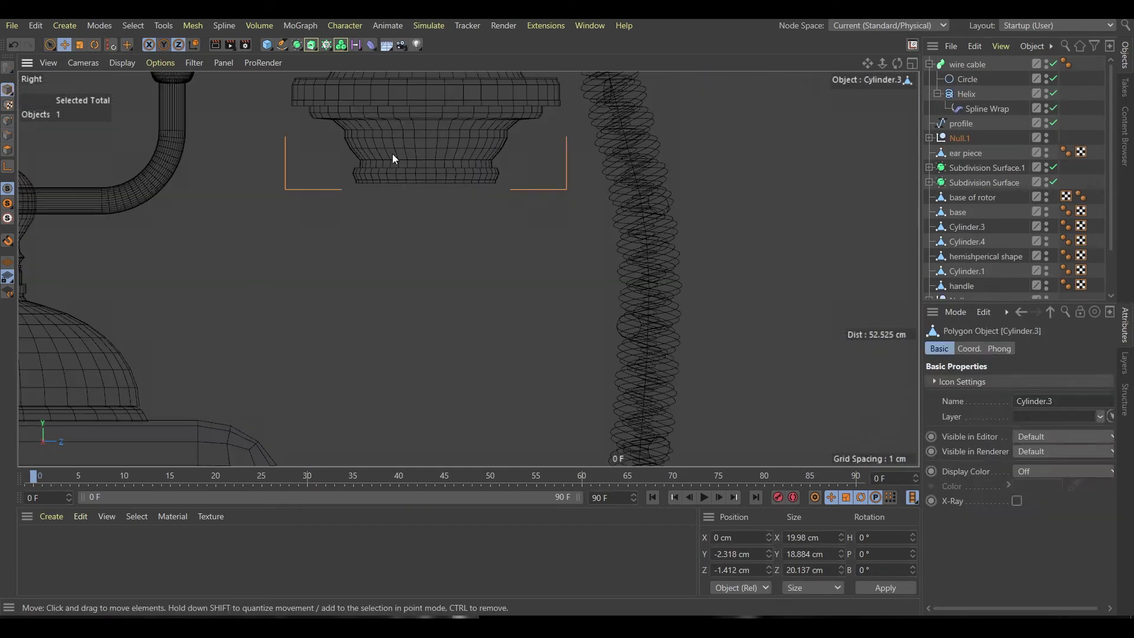
pyautogui.scroll(-3, 392, 158)
pyautogui.click(417, 238)
# Move the cylinder below the dome and set its Rotation Segments to 100
pyautogui.press('e')
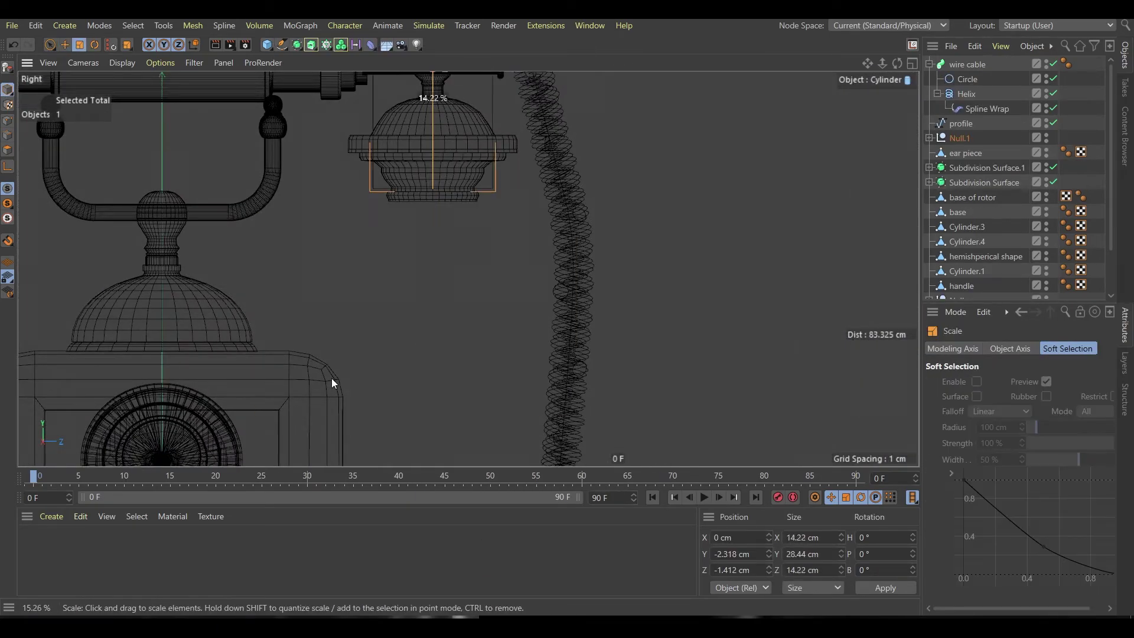
pyautogui.scroll(2, 433, 235)
pyautogui.moveTo(435, 287); pyautogui.dragTo(434, 331)
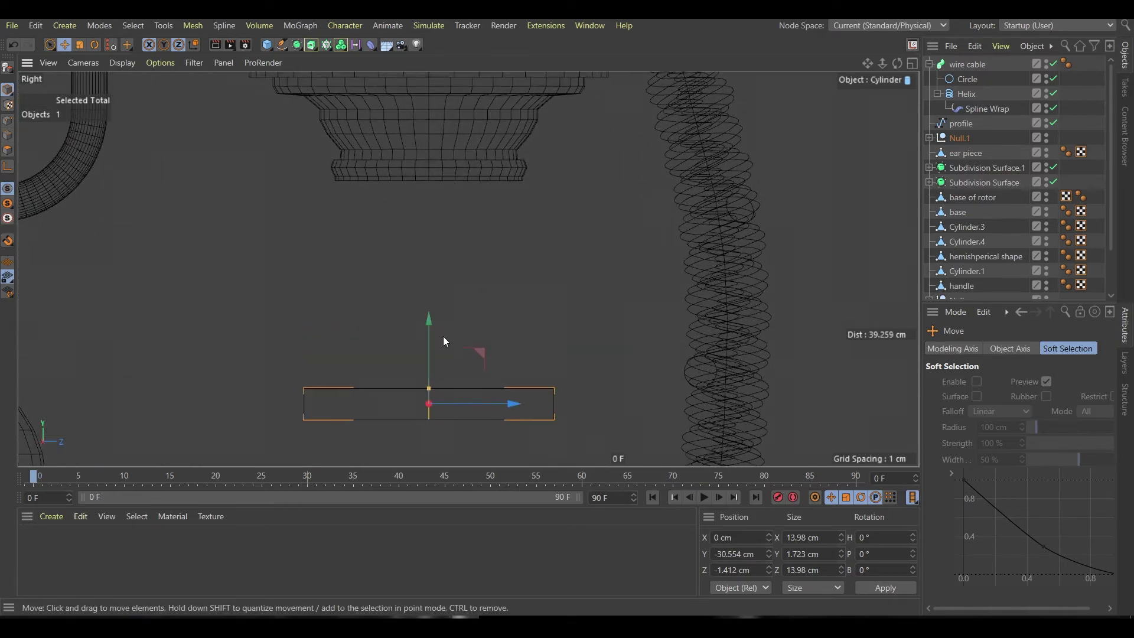
pyautogui.scroll(3, 444, 336)
pyautogui.click(1021, 432)
pyautogui.write('100')
pyautogui.press('Return')
# Make the cylinder editable, enlarge it slightly, and select a loop around it
pyautogui.press('c')
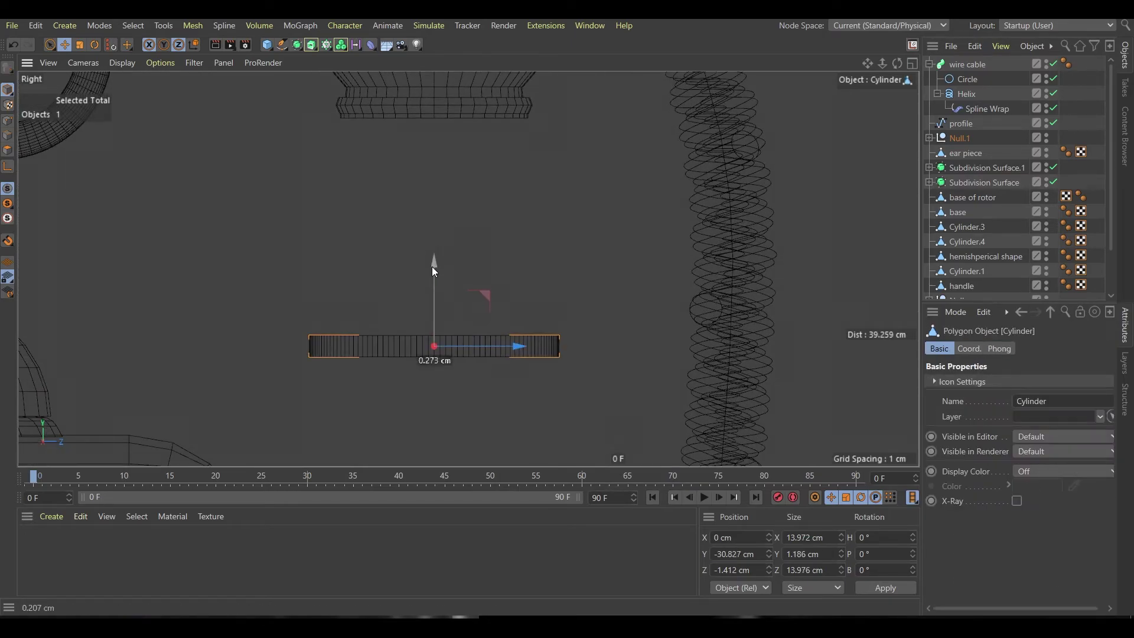
pyautogui.press('t')
pyautogui.moveTo(432, 267)
pyautogui.mouseDown()
pyautogui.moveTo(411, 276)
pyautogui.moveTo(437, 274)
pyautogui.mouseUp()
pyautogui.press('Return')
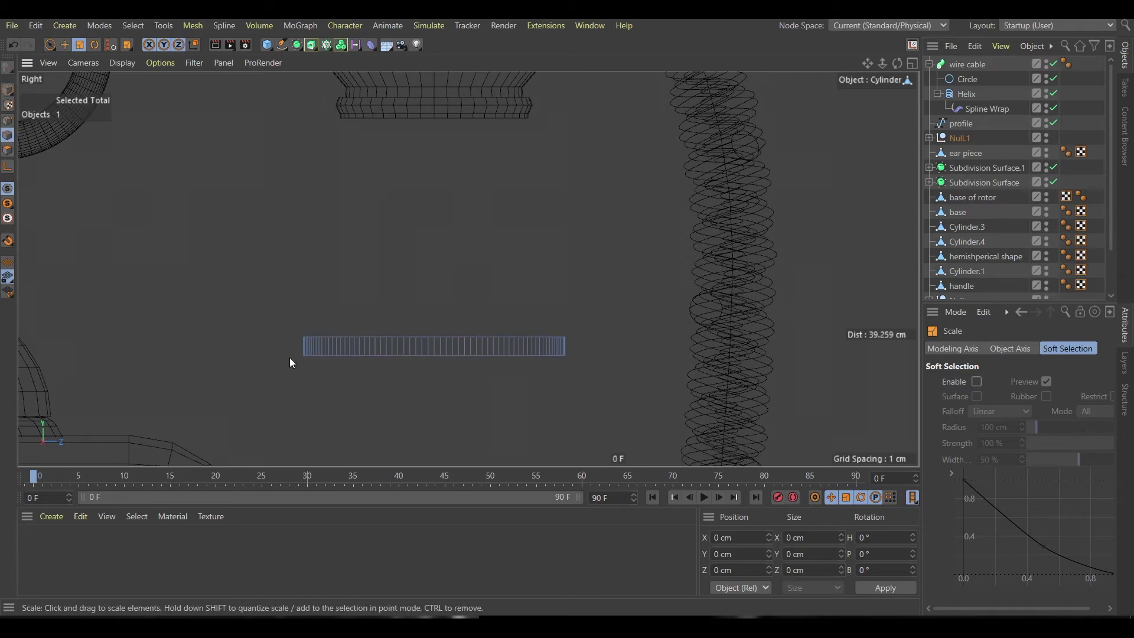
pyautogui.press('k')
pyautogui.press('l')
pyautogui.press('e')
pyautogui.press('u')
pyautogui.press('l')
pyautogui.click(359, 347)
pyautogui.press('e')
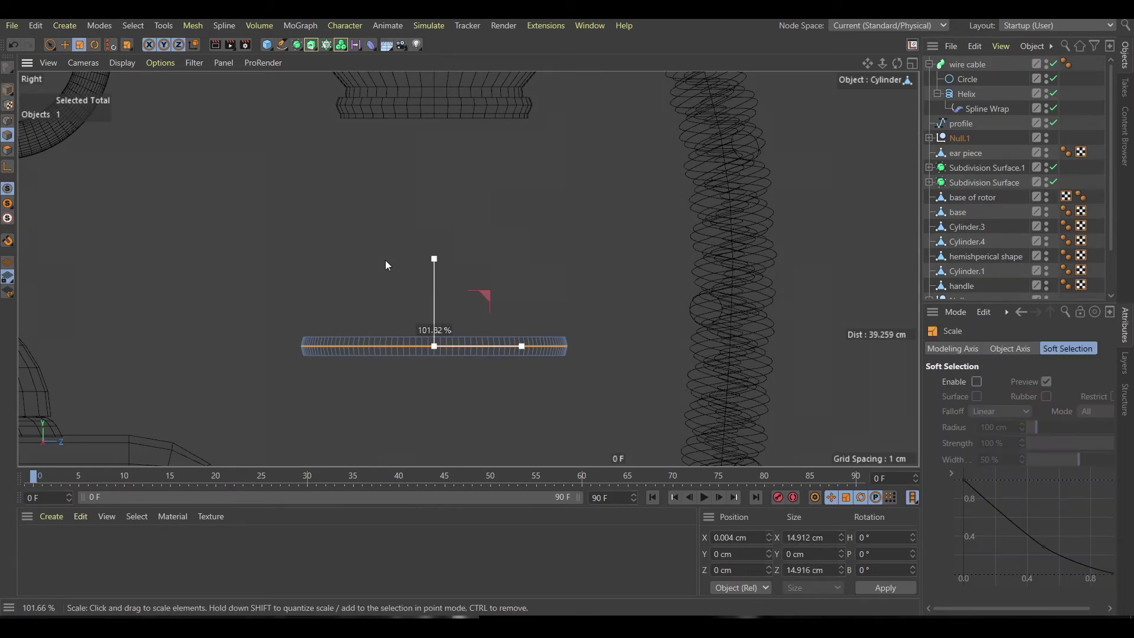
# Raise the selected loop up the cylinder in the side view
pyautogui.middleClick(391, 259)
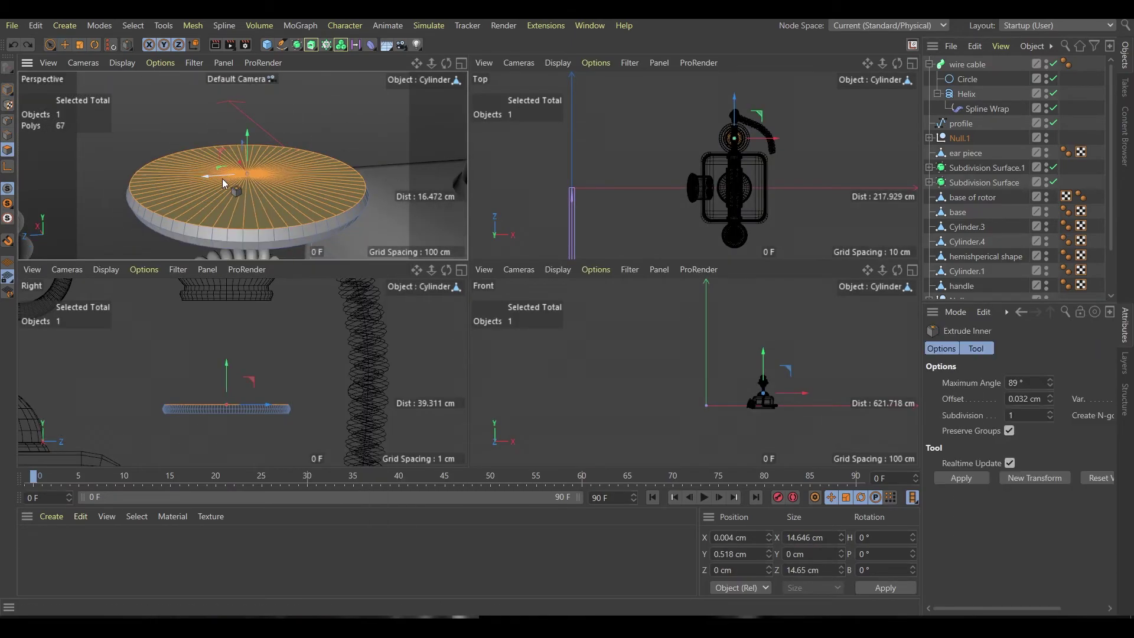
pyautogui.middleClick(371, 295)
pyautogui.moveTo(431, 247)
pyautogui.mouseDown()
pyautogui.moveTo(455, 227)
pyautogui.moveTo(453, 207)
pyautogui.moveTo(533, 183)
pyautogui.moveTo(511, 148)
pyautogui.mouseUp()
pyautogui.scroll(3, 407, 347)
pyautogui.press('t')
pyautogui.press('F1')
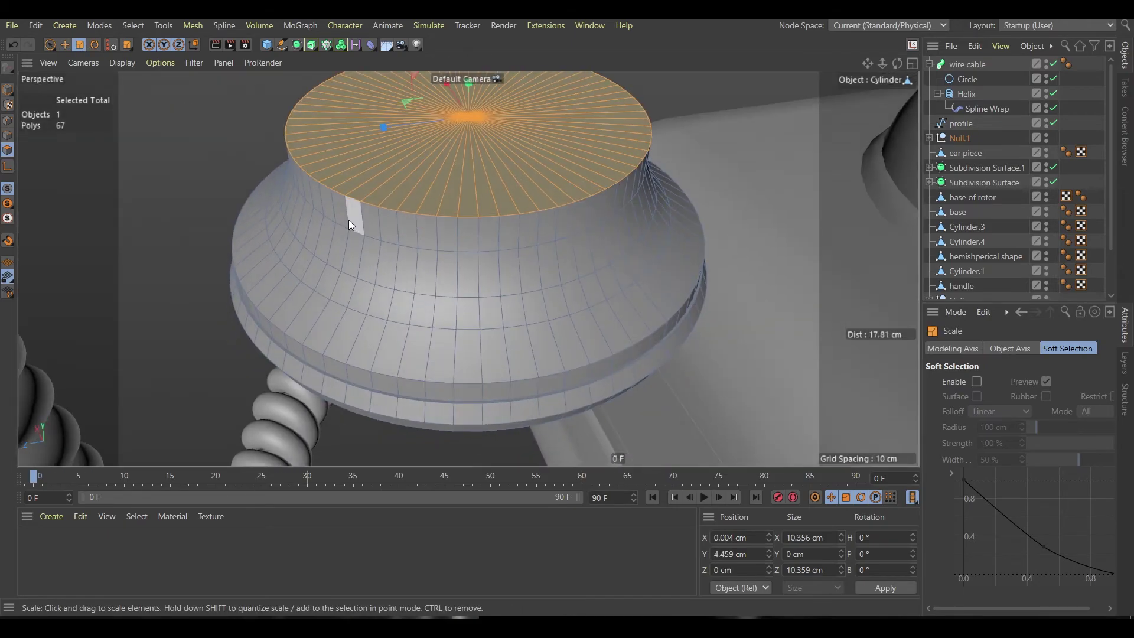
# Inset the top cap and pull it up into a tall neck tapered at the top
pyautogui.press('i')
pyautogui.press('F3')
pyautogui.press('e')
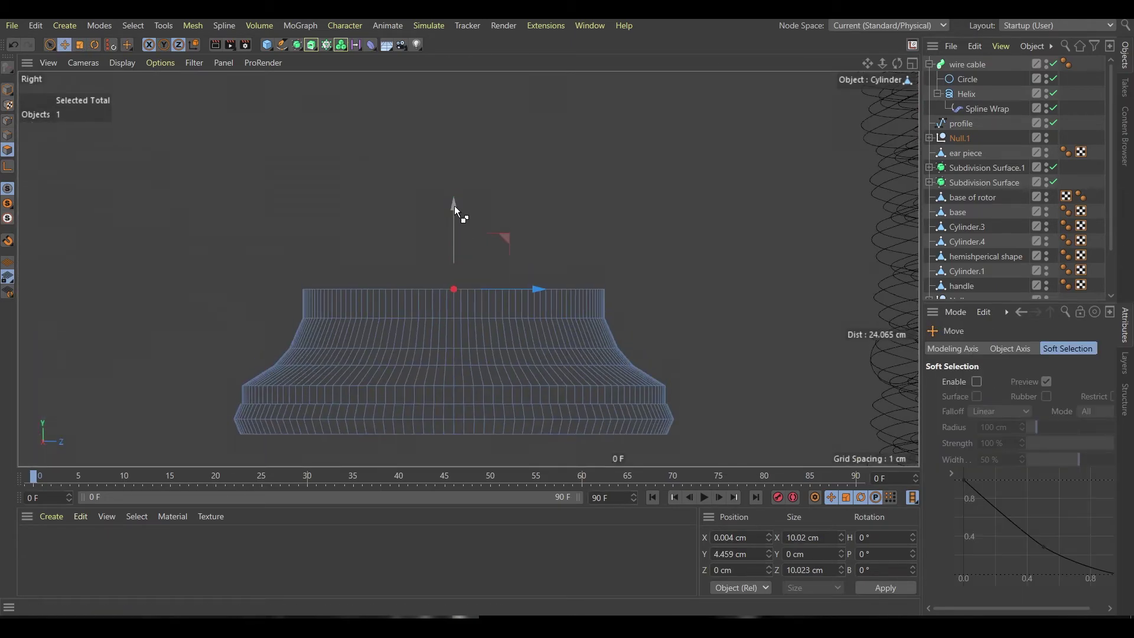
pyautogui.scroll(-2, 455, 205)
pyautogui.moveTo(461, 254); pyautogui.dragTo(459, 222)
pyautogui.scroll(1, 473, 242)
pyautogui.press('t')
pyautogui.moveTo(506, 265); pyautogui.dragTo(475, 267)
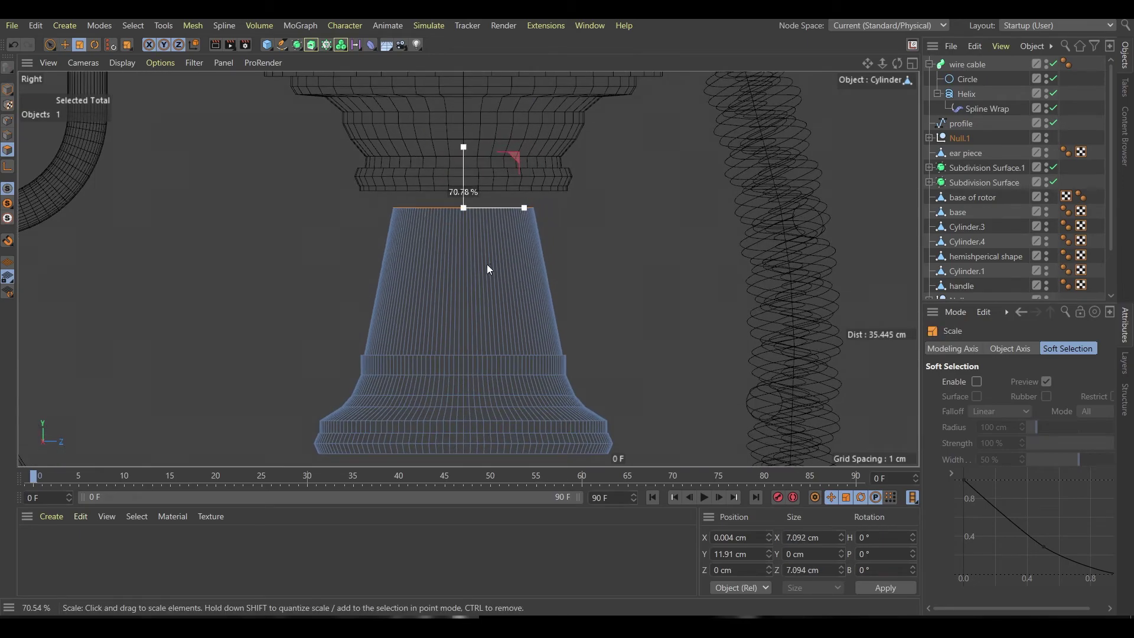
# Select the bottom edge loop and lower and scale it slightly
pyautogui.press('u')
pyautogui.press('l')
pyautogui.press('F1')
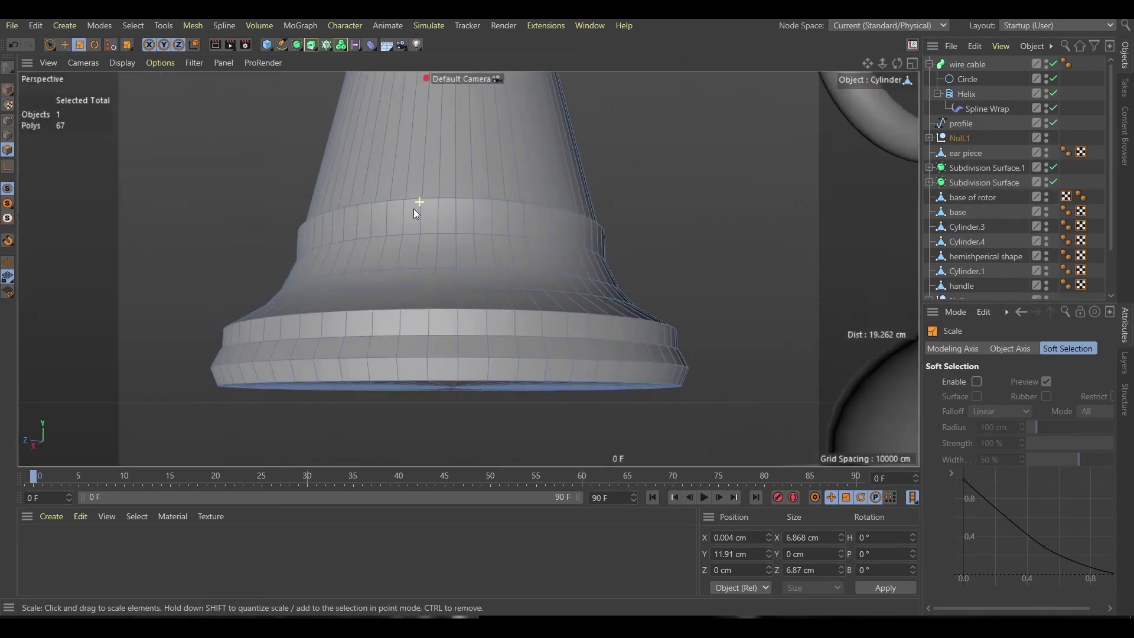
pyautogui.keyDown('alt'); pyautogui.moveTo(413, 208); pyautogui.dragTo(458, 389); pyautogui.keyUp('alt')
pyautogui.click(458, 389)
pyautogui.press('F3')
pyautogui.press('F5')
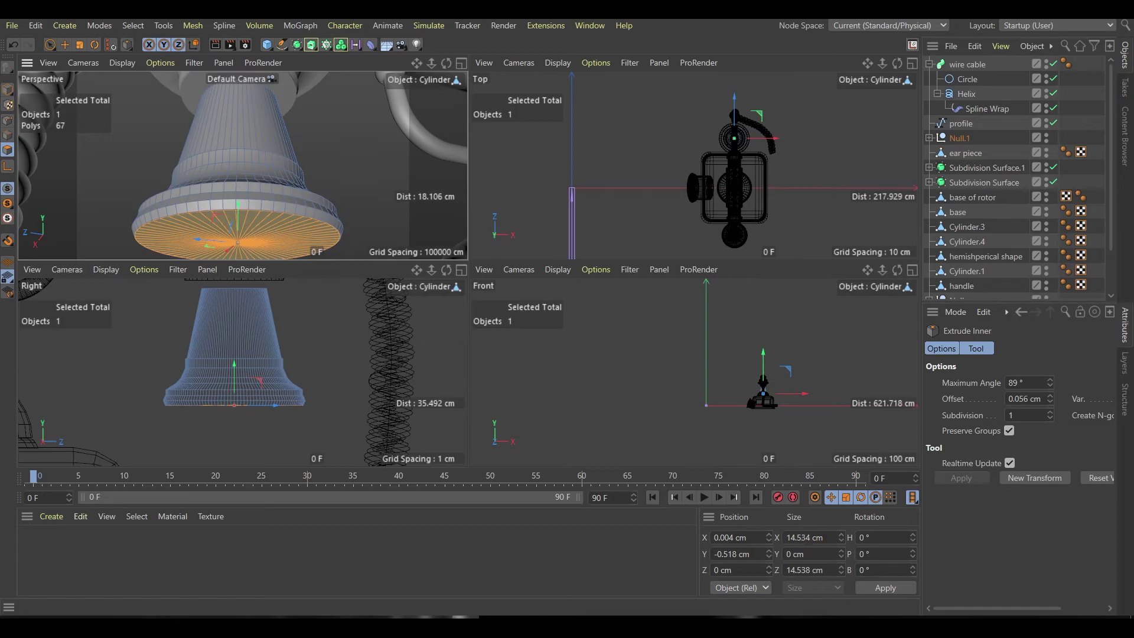
pyautogui.press('F3')
pyautogui.press('e')
pyautogui.moveTo(450, 256); pyautogui.dragTo(462, 307)
pyautogui.press('t')
pyautogui.scroll(2, 316, 333)
# Bevel the bottom rim loop into a rounded lip and add a Bend deformer
pyautogui.press('u')
pyautogui.press('l')
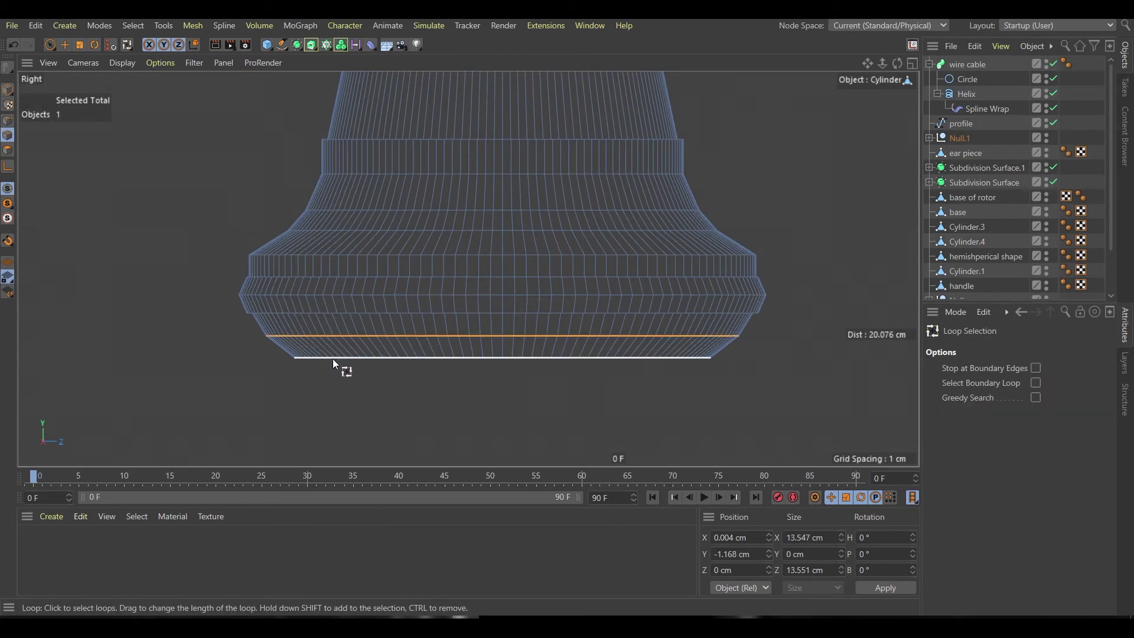
pyautogui.click(333, 358)
pyautogui.press('m')
pyautogui.press('s')
pyautogui.moveTo(357, 373); pyautogui.dragTo(360, 349)
pyautogui.press('F5')
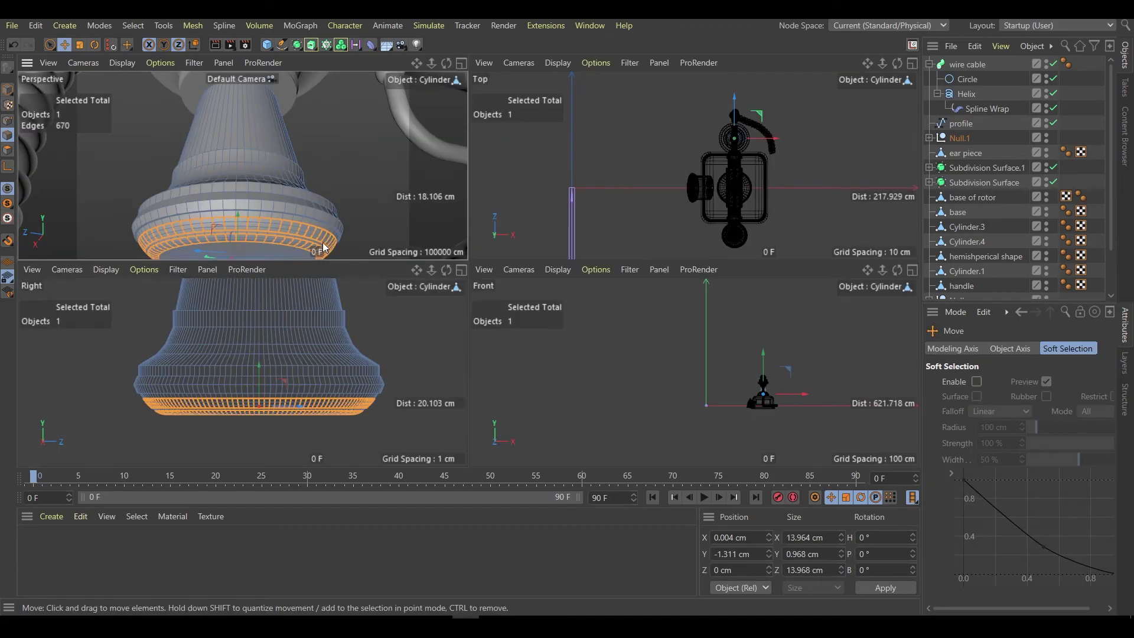
pyautogui.press('F1')
pyautogui.click(371, 46)
# Select the Bend deformer under the mouthpiece and raise it above the cylinder
pyautogui.click(929, 138)
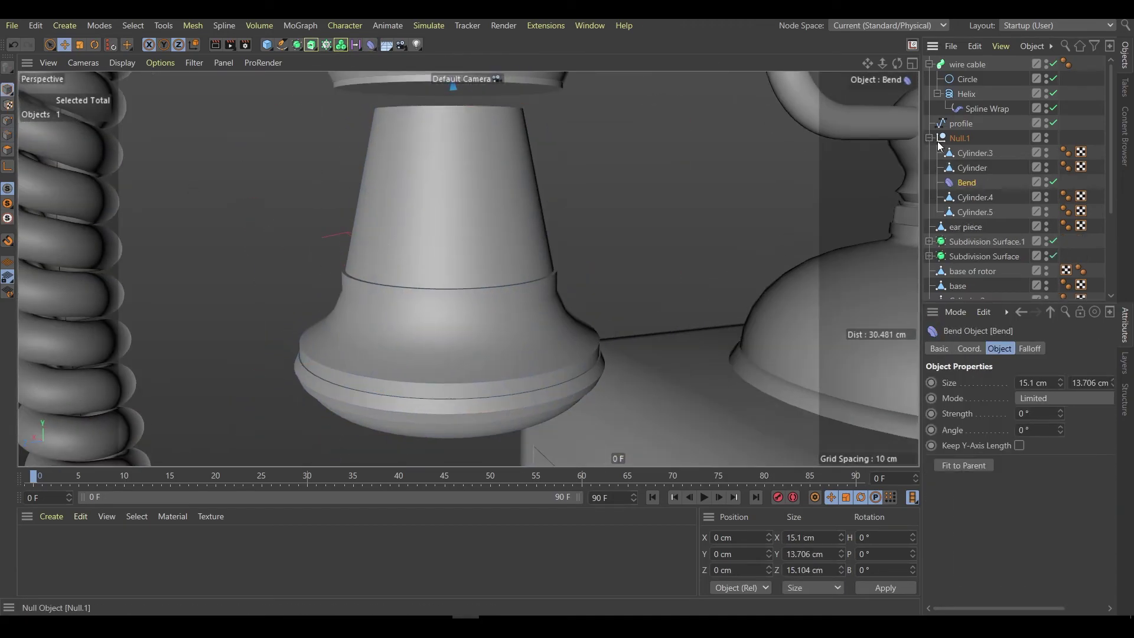
pyautogui.click(972, 167)
pyautogui.scroll(-3, 423, 254)
pyautogui.scroll(2, 275, 254)
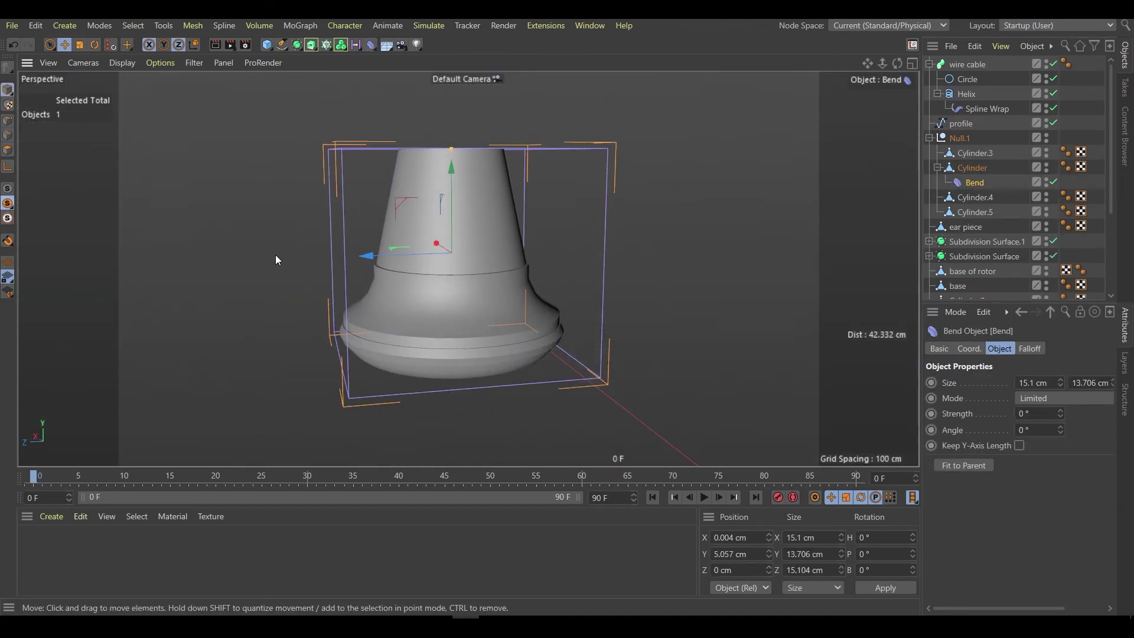
pyautogui.click(276, 254)
pyautogui.press('F5')
pyautogui.middleClick(284, 376)
pyautogui.click(975, 182)
pyautogui.moveTo(472, 287); pyautogui.dragTo(432, 156)
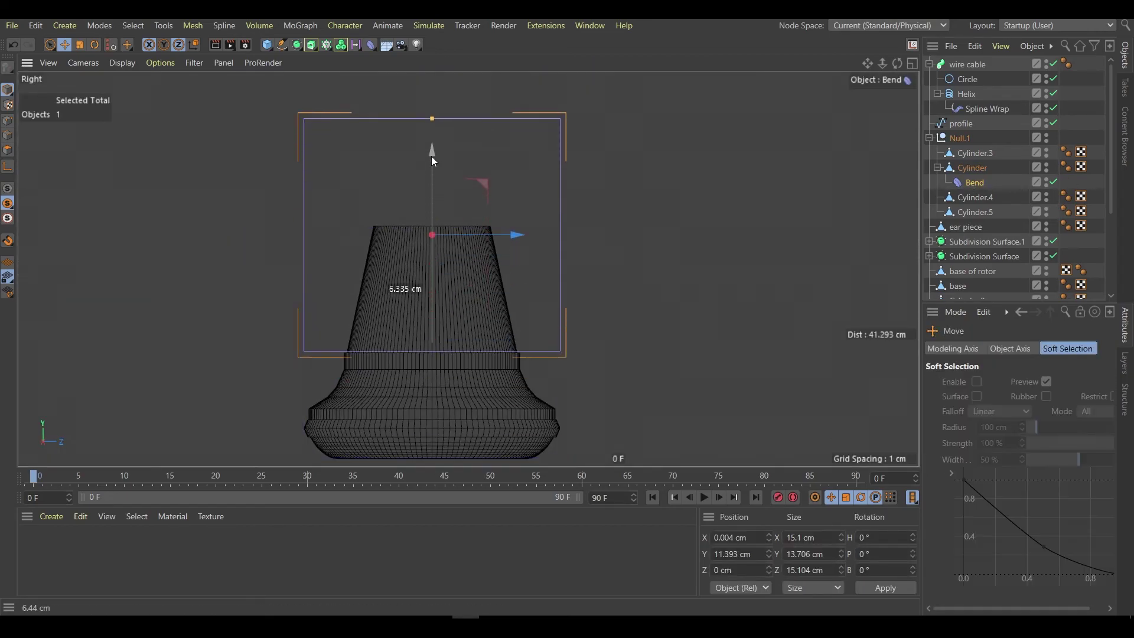
pyautogui.press('F5')
# Fit the Bend deformer to the mouthpiece with Fit to Parent and adjust its parameters
pyautogui.click(975, 181)
pyautogui.click(930, 465)
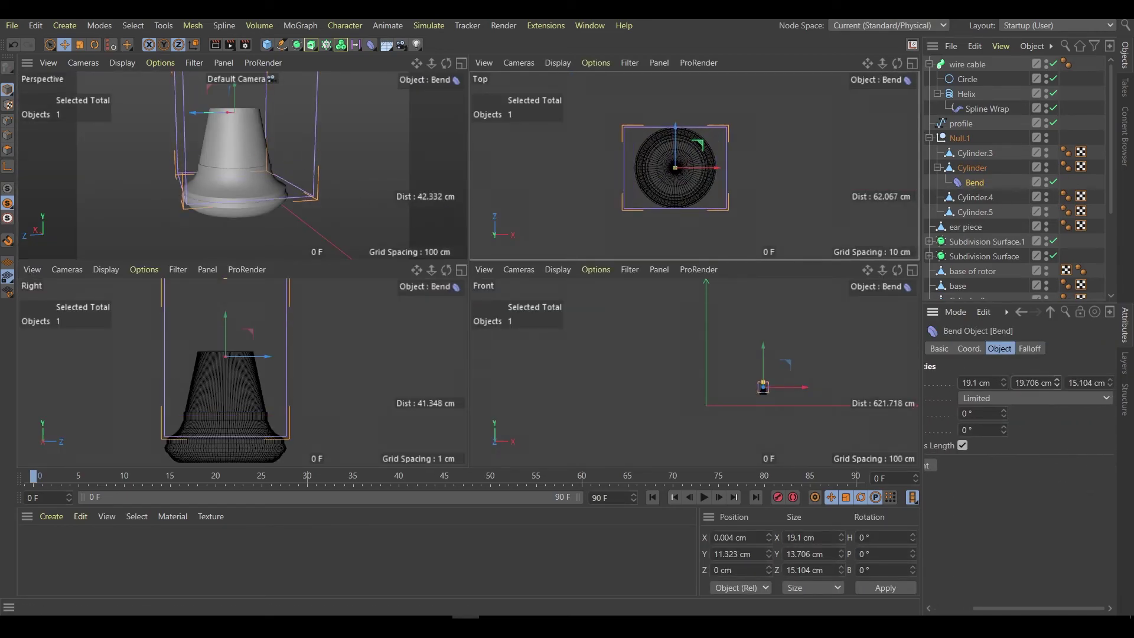
pyautogui.press('F3')
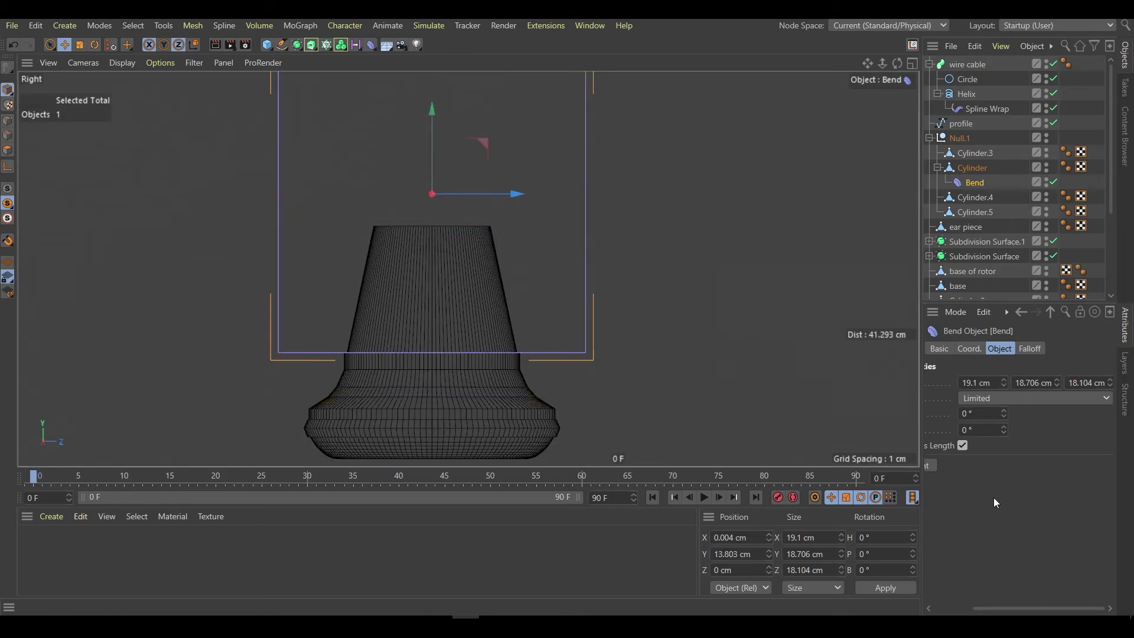
pyautogui.hscroll(-2, 994, 497)
pyautogui.moveTo(1061, 414); pyautogui.dragTo(1060, 426)
pyautogui.press('F5')
pyautogui.press('F1')
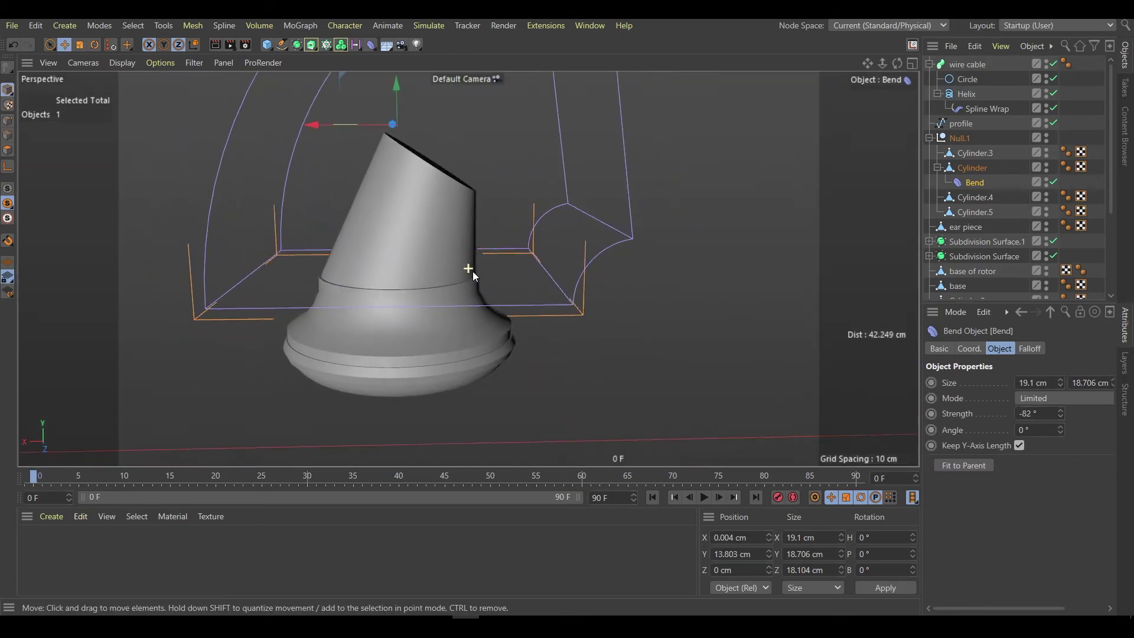
# Add 10 loop cuts along the neck with the bend off, then re-enable the -115° bend
pyautogui.click(1053, 182)
pyautogui.click(380, 219)
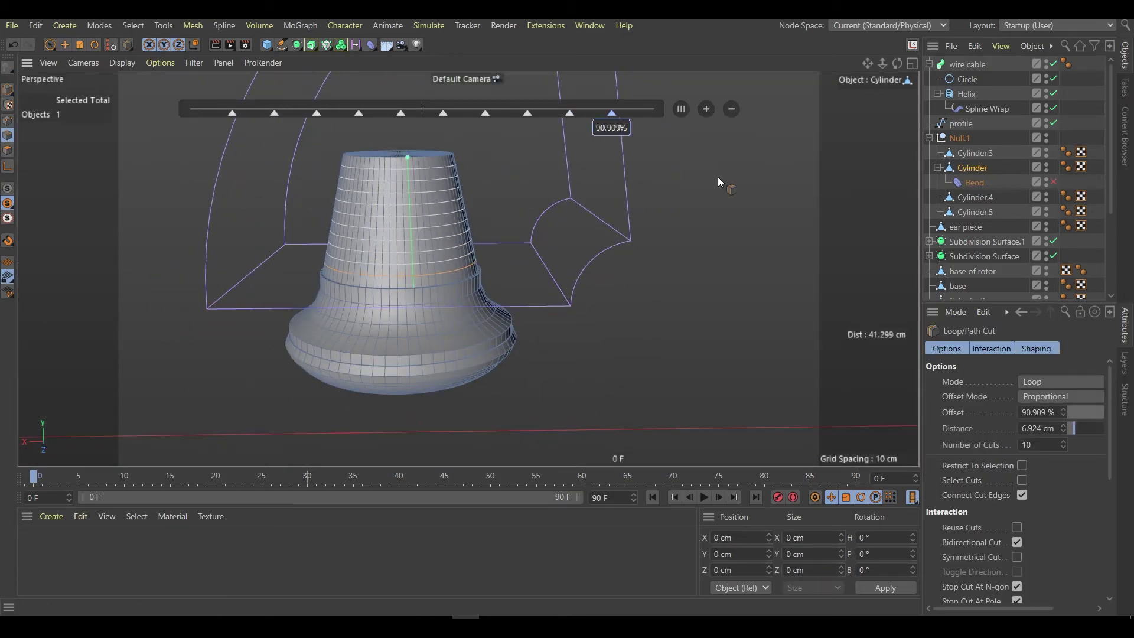
pyautogui.click(1053, 182)
pyautogui.click(281, 319)
pyautogui.click(974, 182)
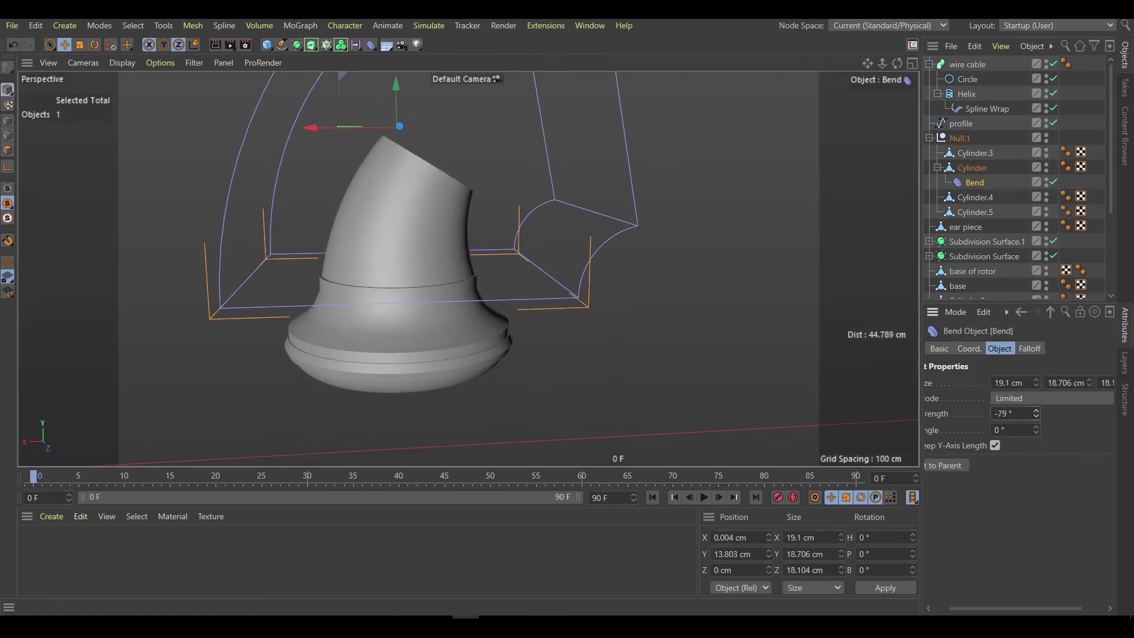
pyautogui.moveTo(330, 255)
pyautogui.keyDown('alt'); pyautogui.mouseDown()
pyautogui.moveTo(375, 258)
pyautogui.moveTo(406, 87)
pyautogui.mouseUp(); pyautogui.keyUp('alt')
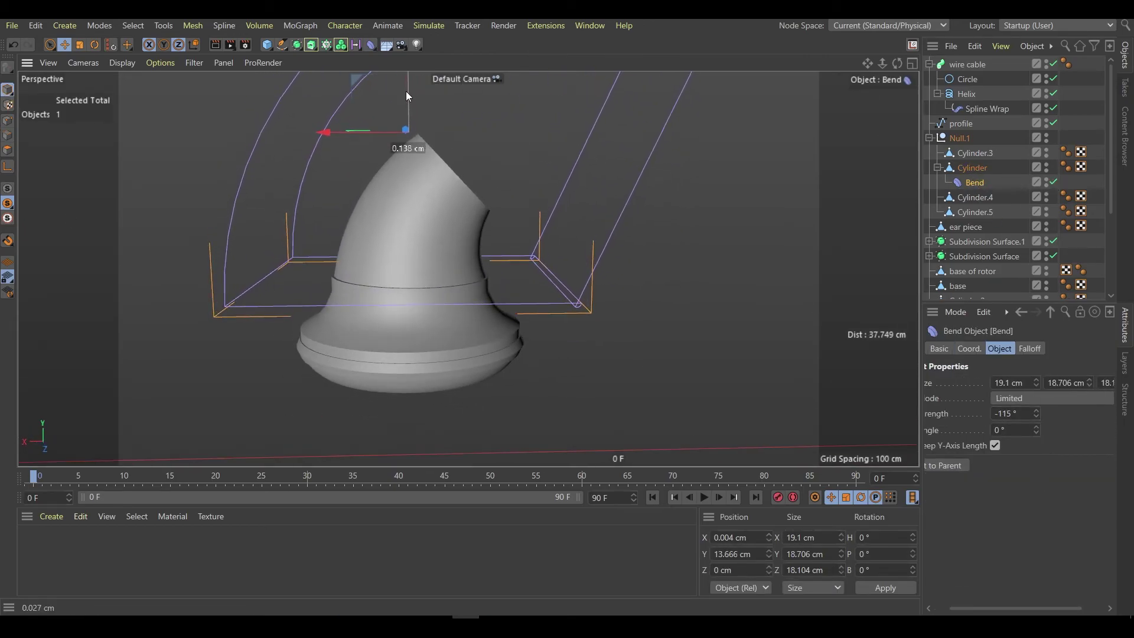